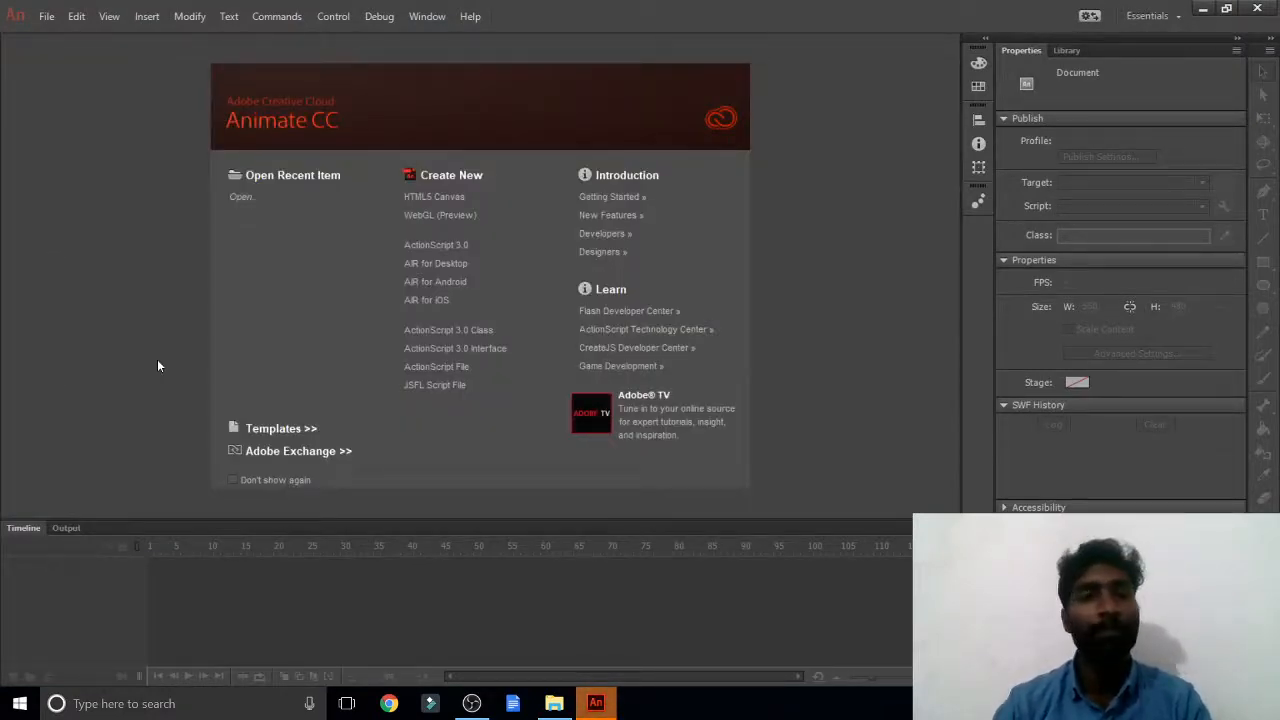
Create an ActionScript 3.0 document and draw a blue pentagon with a red outline, about 130 × 136 px, at the stage's upper edge
{"action": "left_click", "coordinate": [416, 249]}
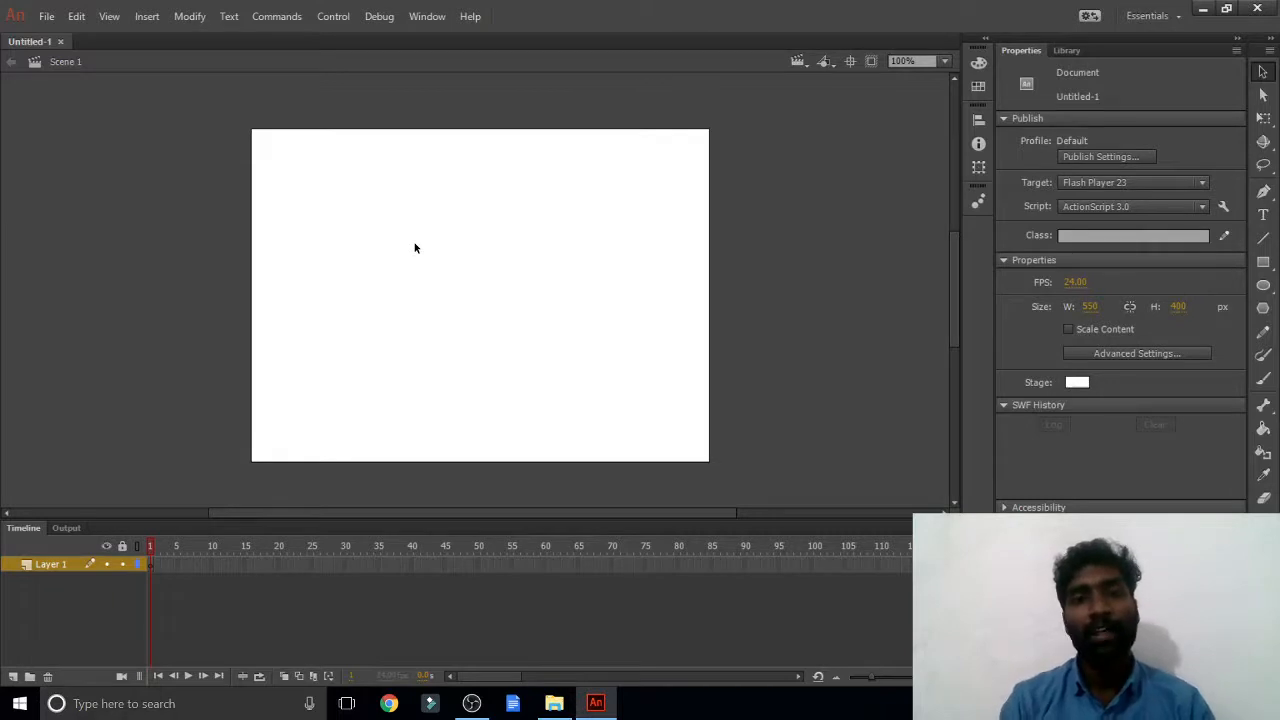
{"action": "left_click", "coordinate": [1262, 309]}
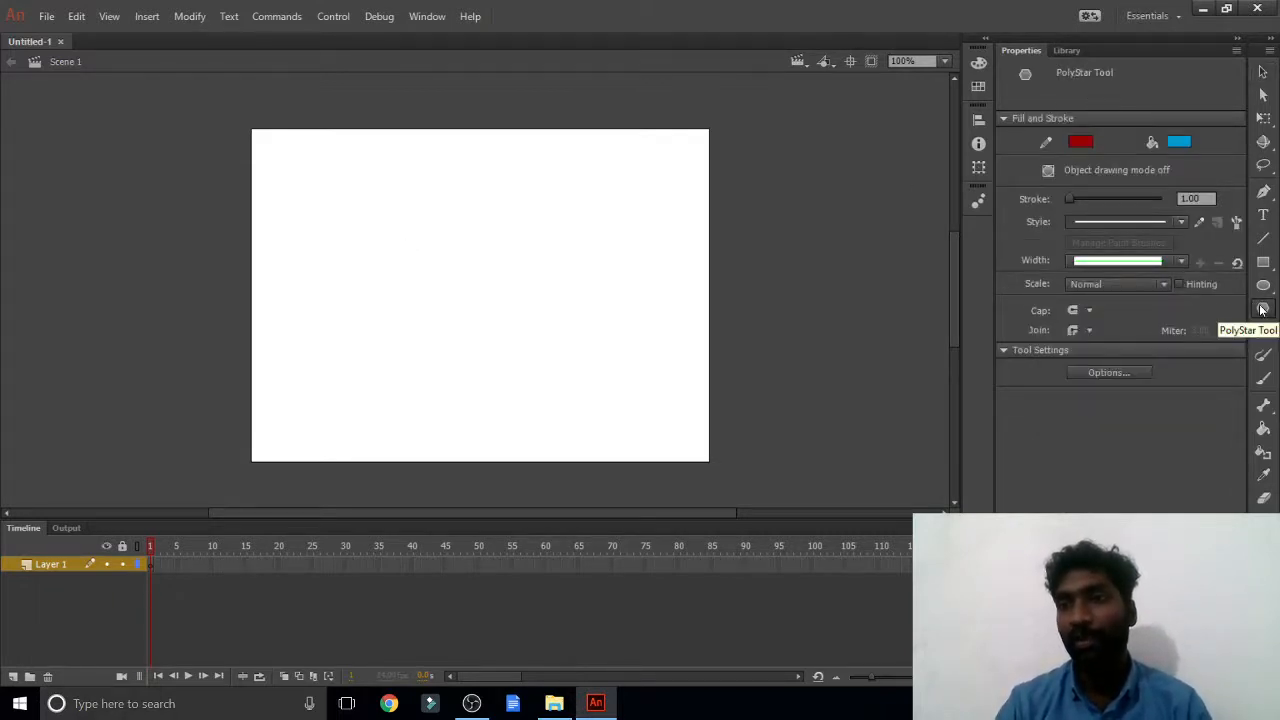
{"action": "left_click_drag", "start_coordinate": [441, 175], "coordinate": [492, 212]}
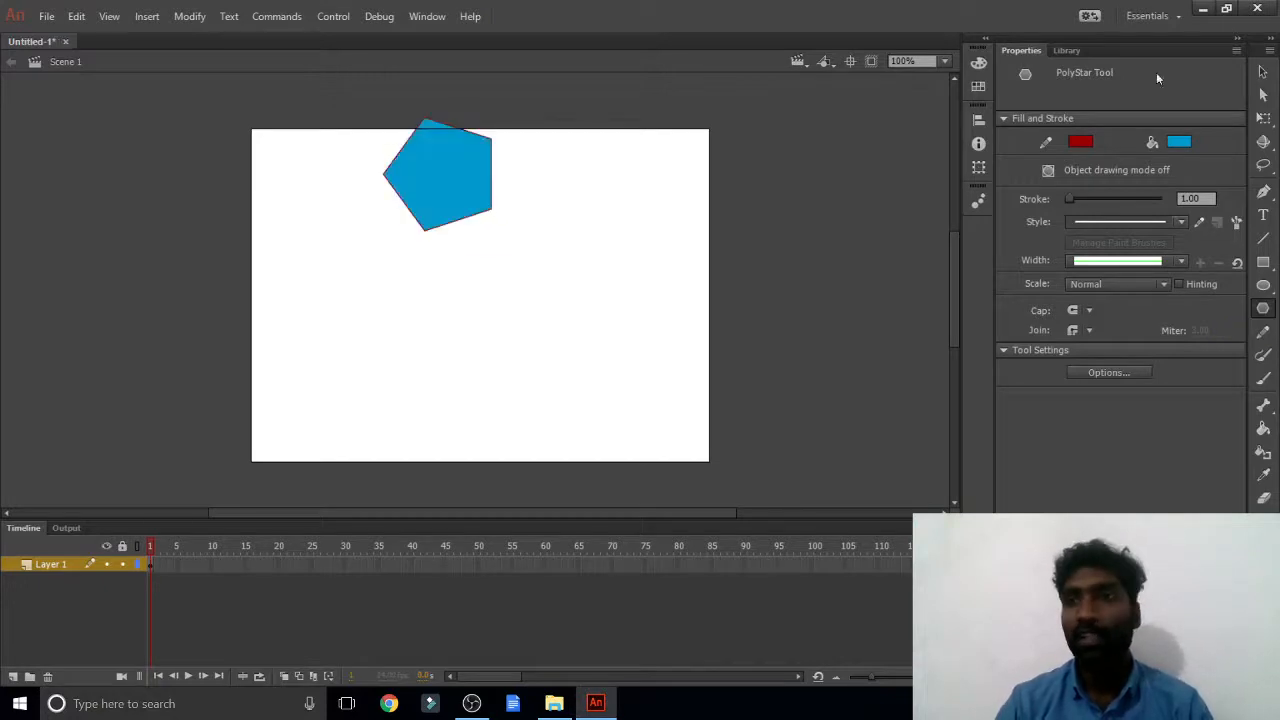
Insert a keyframe at frame 10 and move its pentagon to the lower left of the stage, about X 64, Y 164
{"action": "left_click", "coordinate": [1262, 72]}
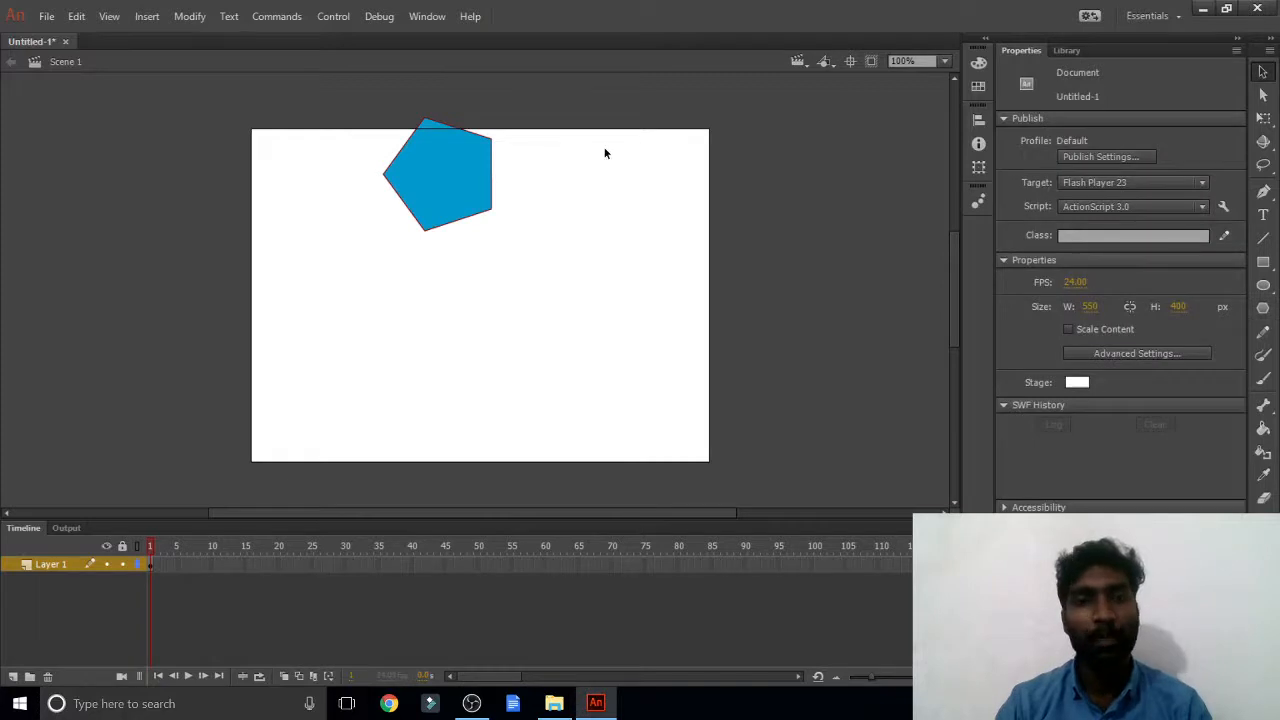
{"action": "right_click", "coordinate": [212, 565]}
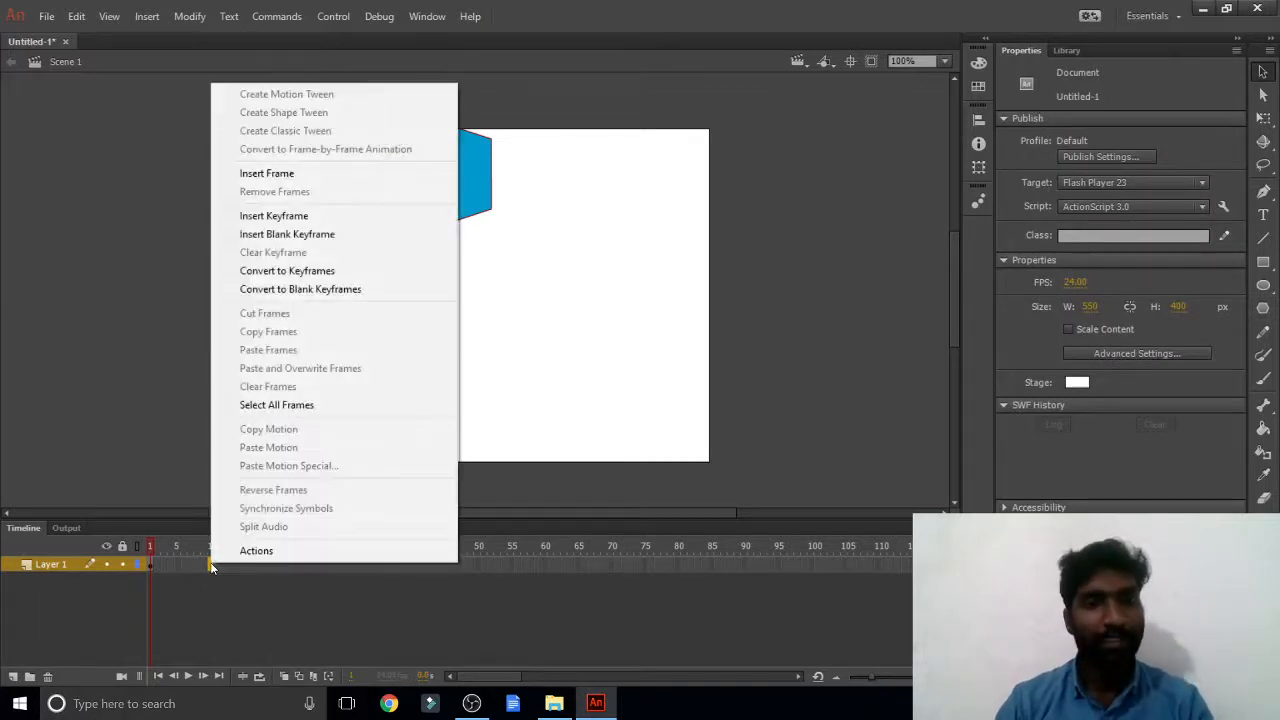
{"action": "left_click", "coordinate": [323, 216]}
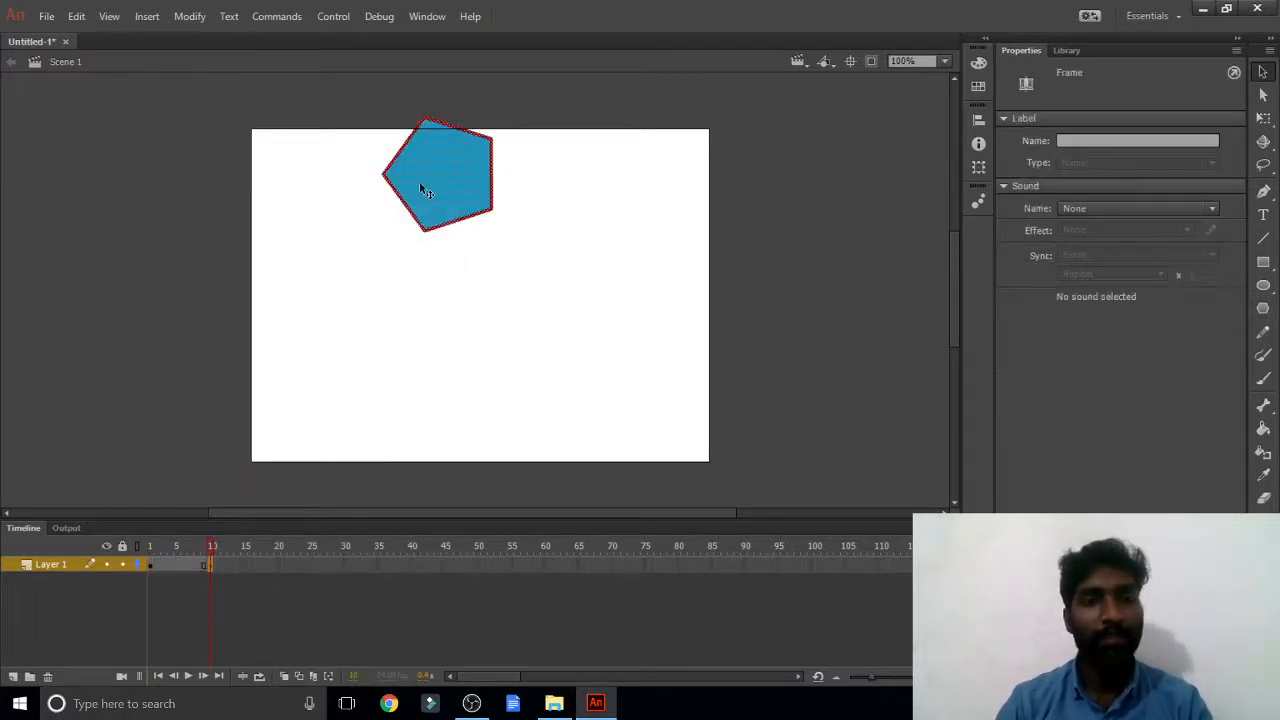
{"action": "left_click_drag", "start_coordinate": [419, 181], "coordinate": [340, 329]}
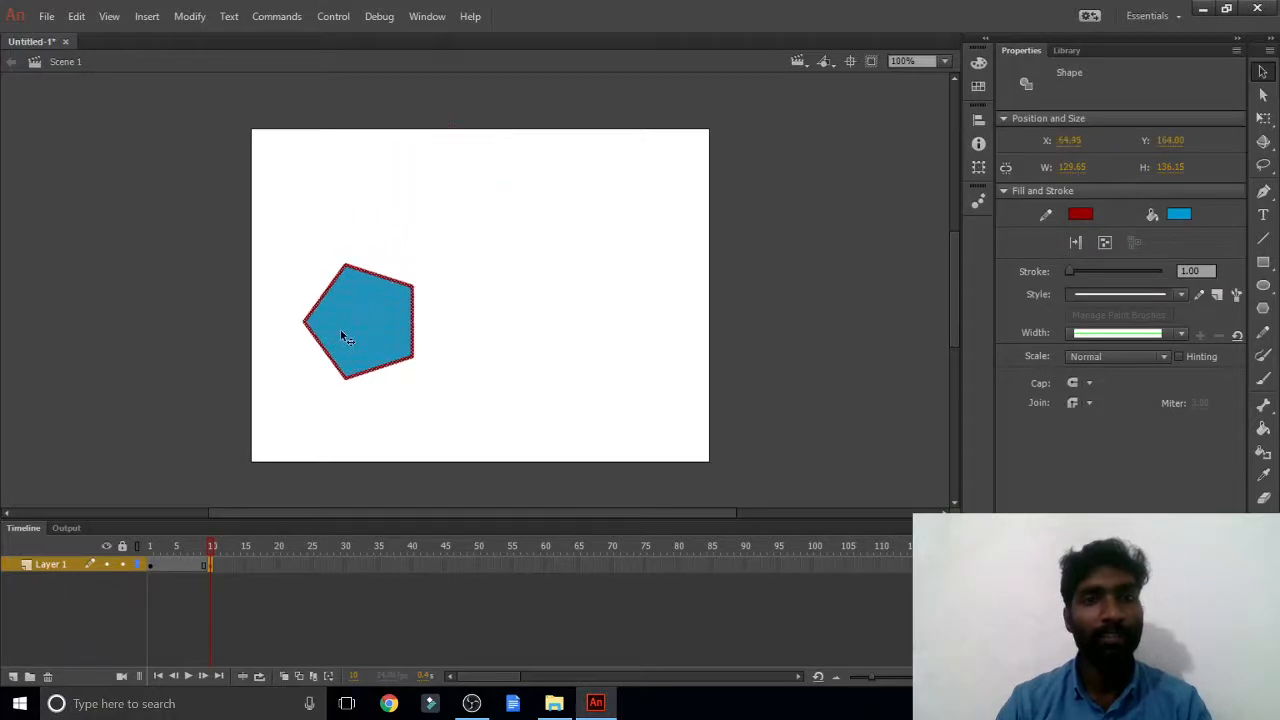
Insert a keyframe at frame 21 and move its pentagon horizontally to the right side of the stage, about X 371
{"action": "right_click", "coordinate": [283, 564]}
{"action": "left_click", "coordinate": [370, 222]}
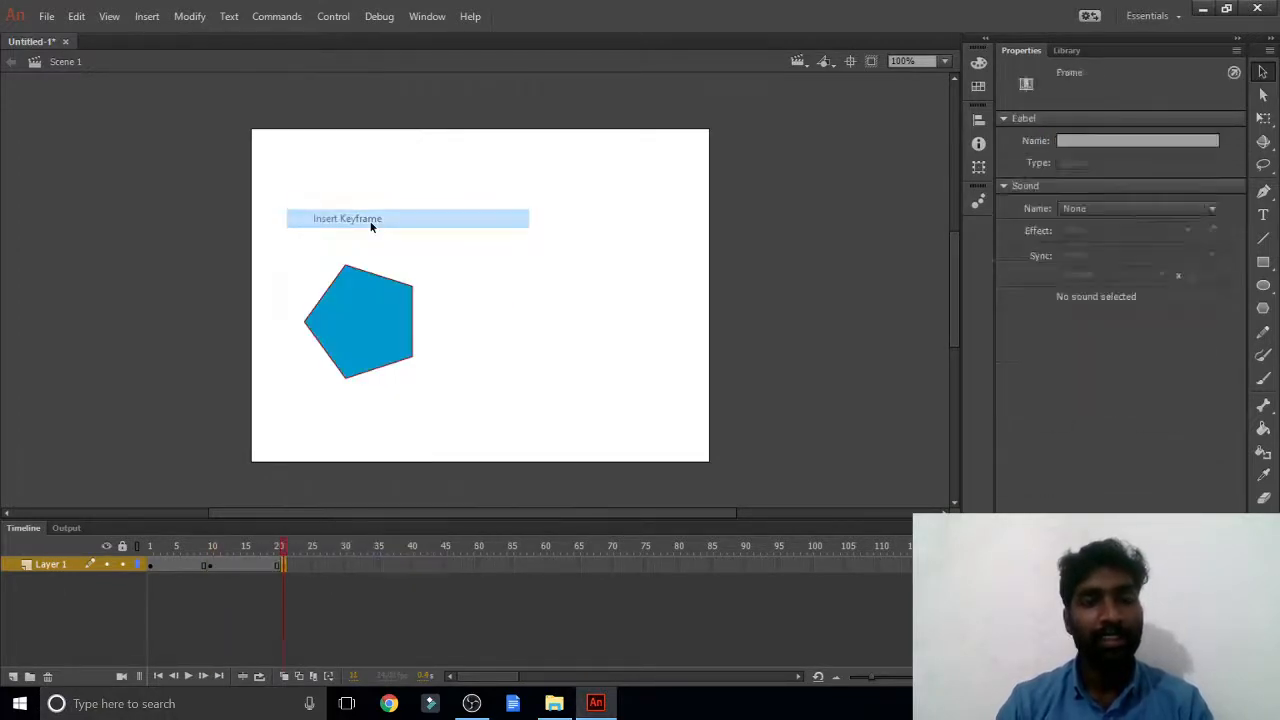
{"action": "left_click_drag", "start_coordinate": [346, 354], "coordinate": [605, 357]}
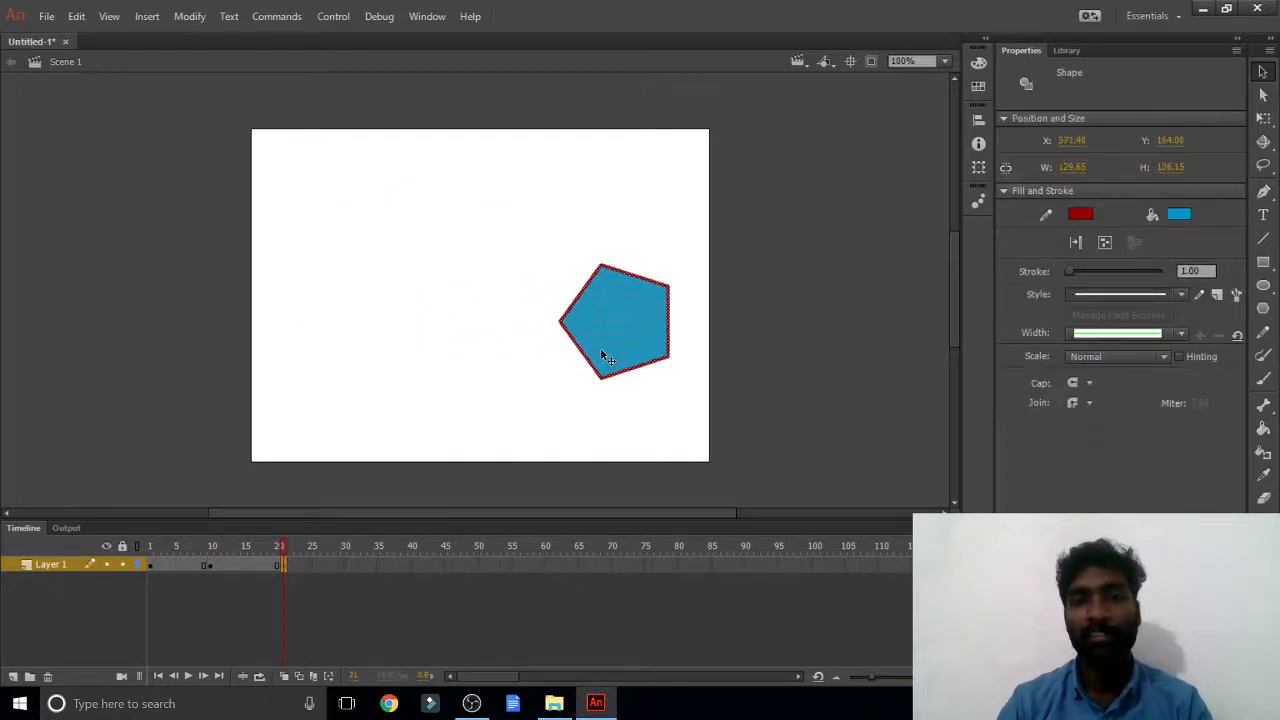
Insert a keyframe at frame 31 and move its pentagon to the stage's upper-right corner, about X 410, Y -8
{"action": "right_click", "coordinate": [503, 166]}
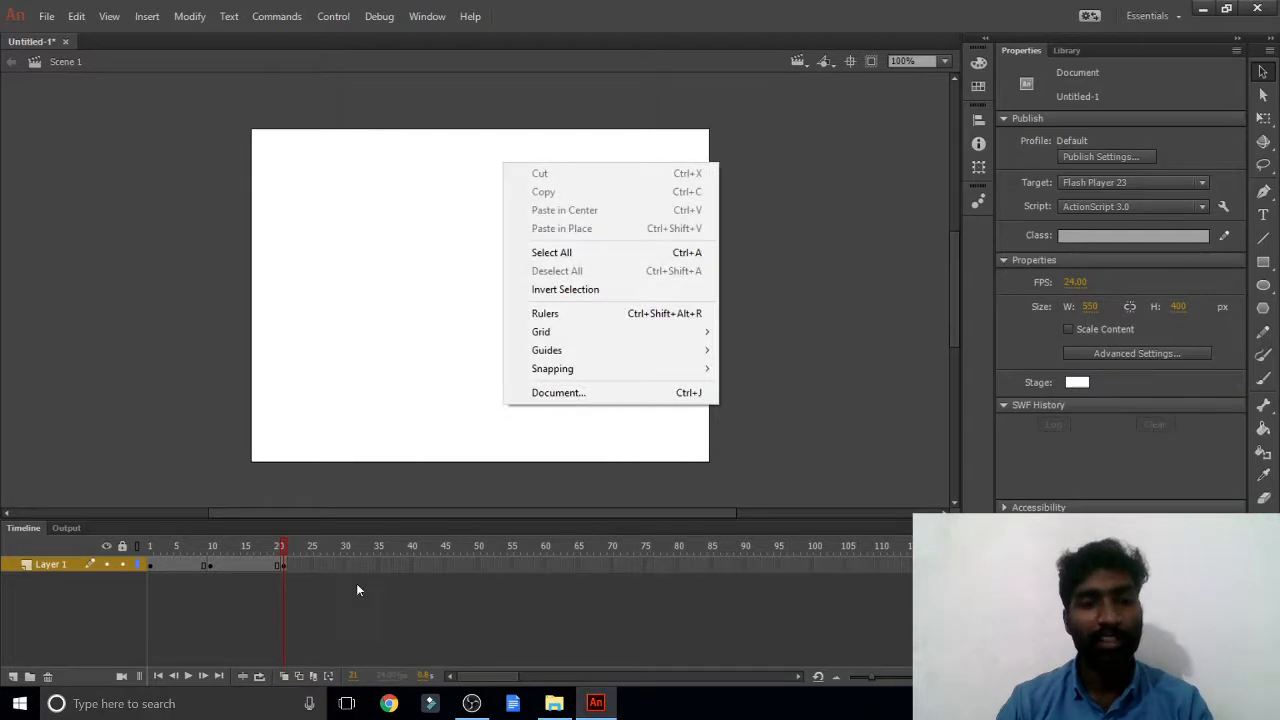
{"action": "left_click", "coordinate": [350, 565]}
{"action": "right_click", "coordinate": [350, 565]}
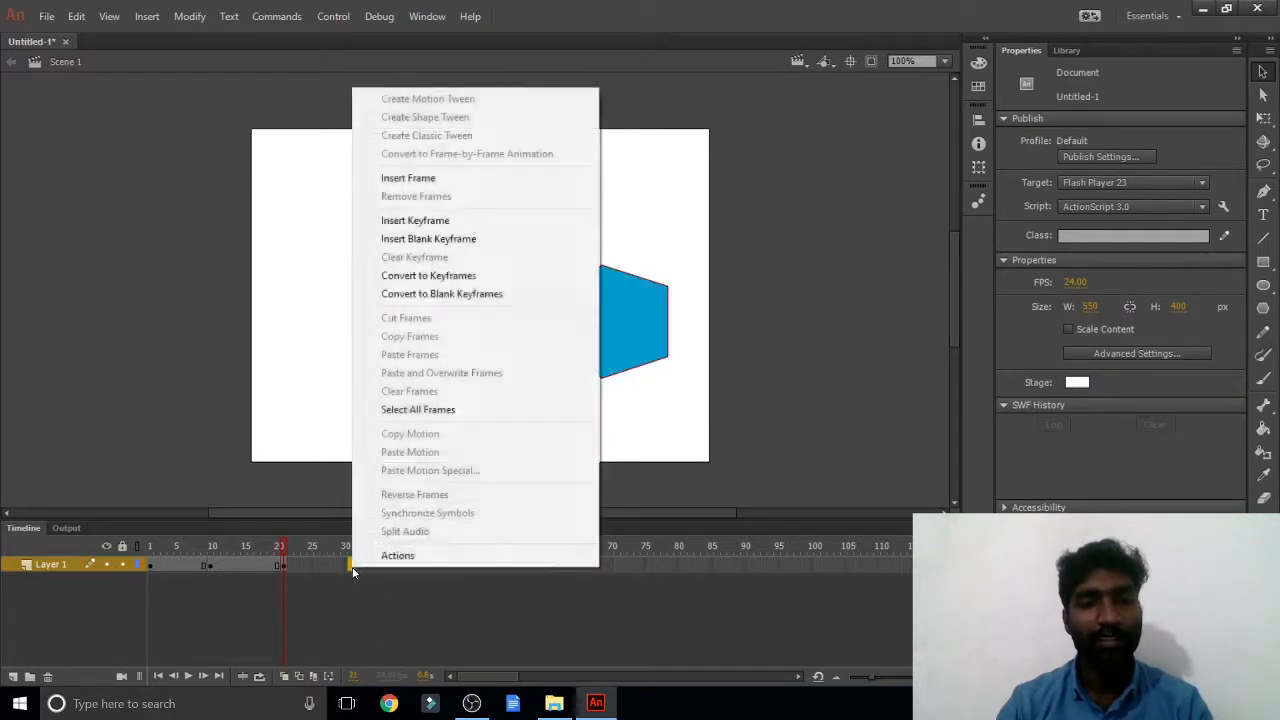
{"action": "left_click", "coordinate": [453, 218]}
{"action": "left_click_drag", "start_coordinate": [591, 318], "coordinate": [625, 180]}
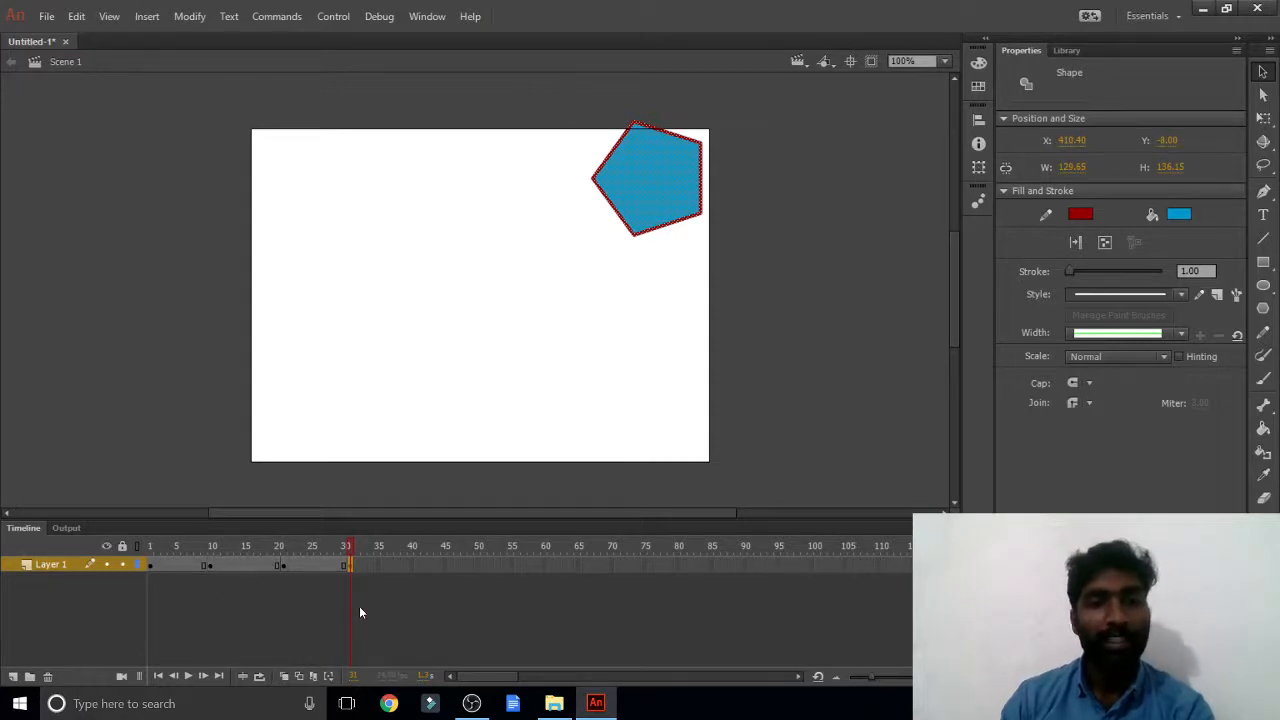
Deselect the pentagon and play the keyframe animation on the stage
{"action": "left_click", "coordinate": [83, 608]}
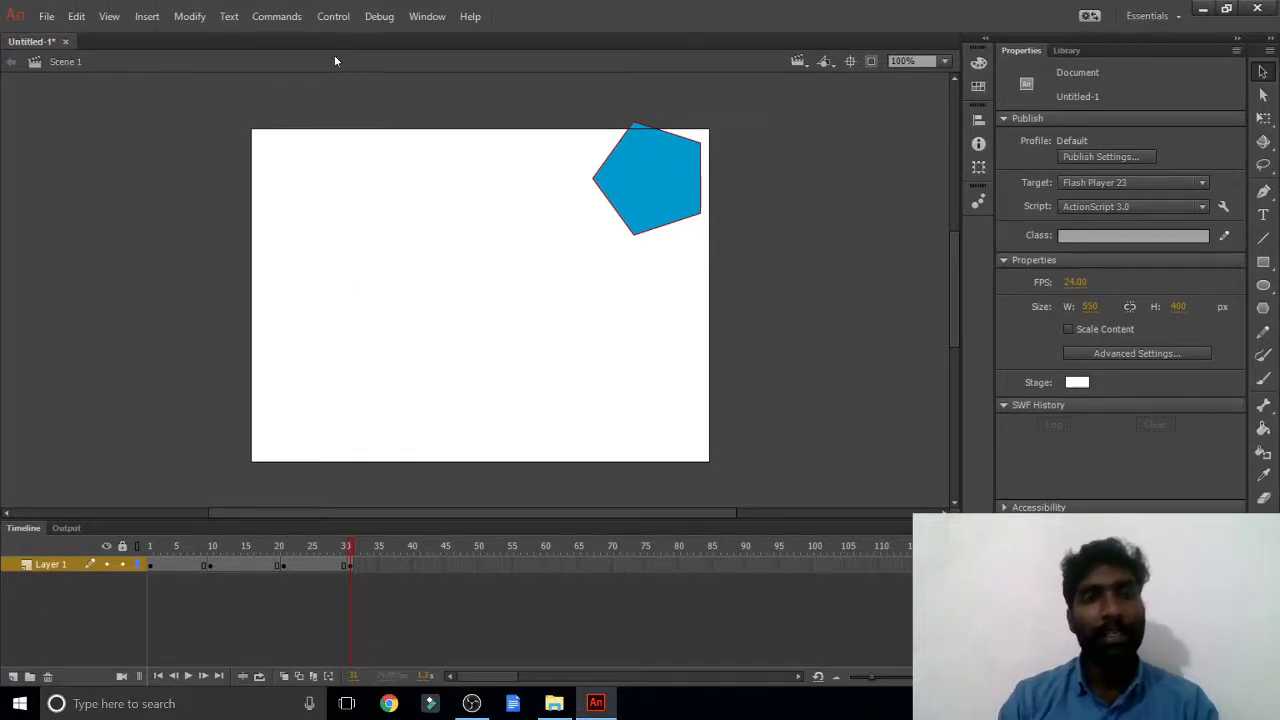
{"action": "left_click", "coordinate": [338, 24]}
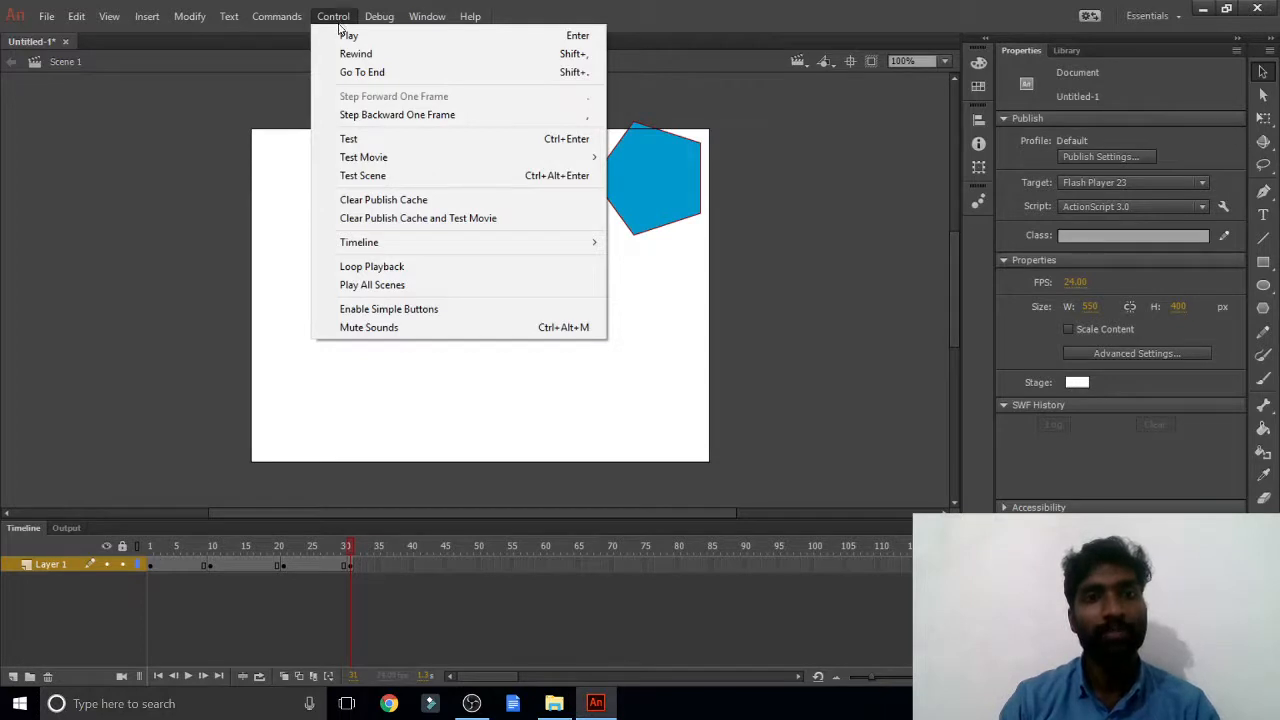
{"action": "left_click", "coordinate": [344, 36]}
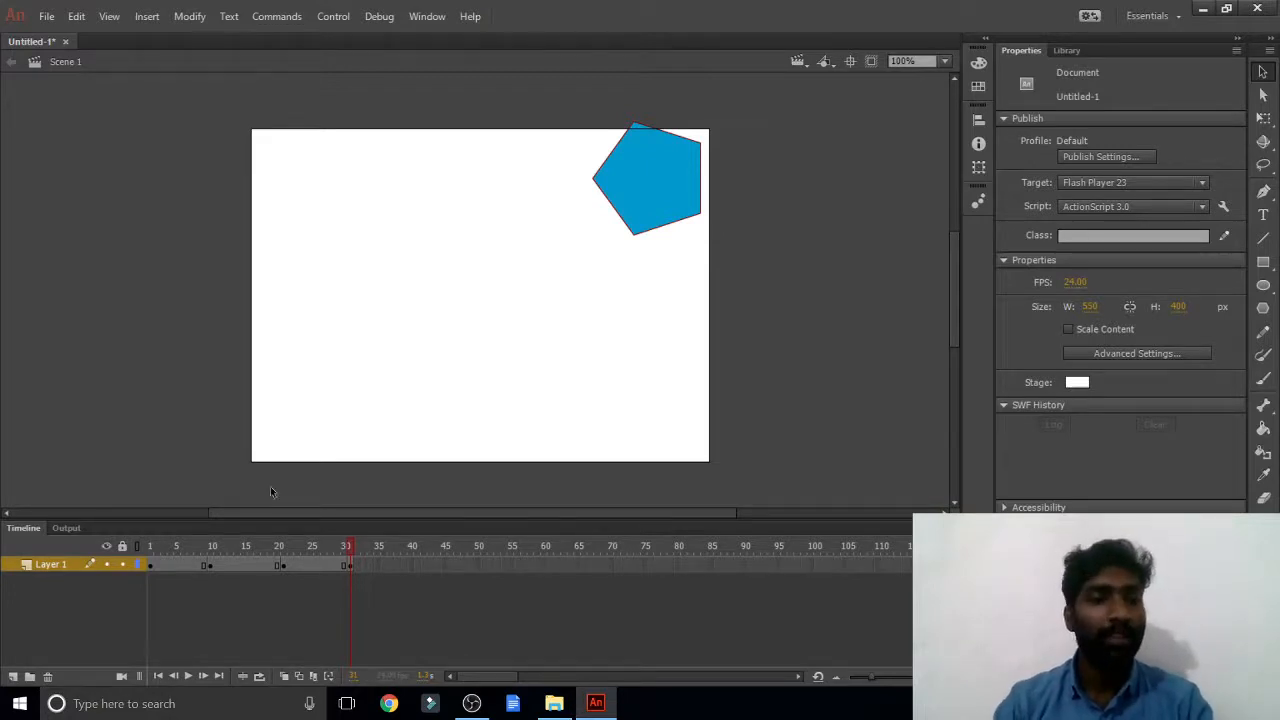
Create motion tweens on the three frame spans between the keyframes at frames 1, 10, 21 and 31
{"action": "right_click", "coordinate": [174, 564]}
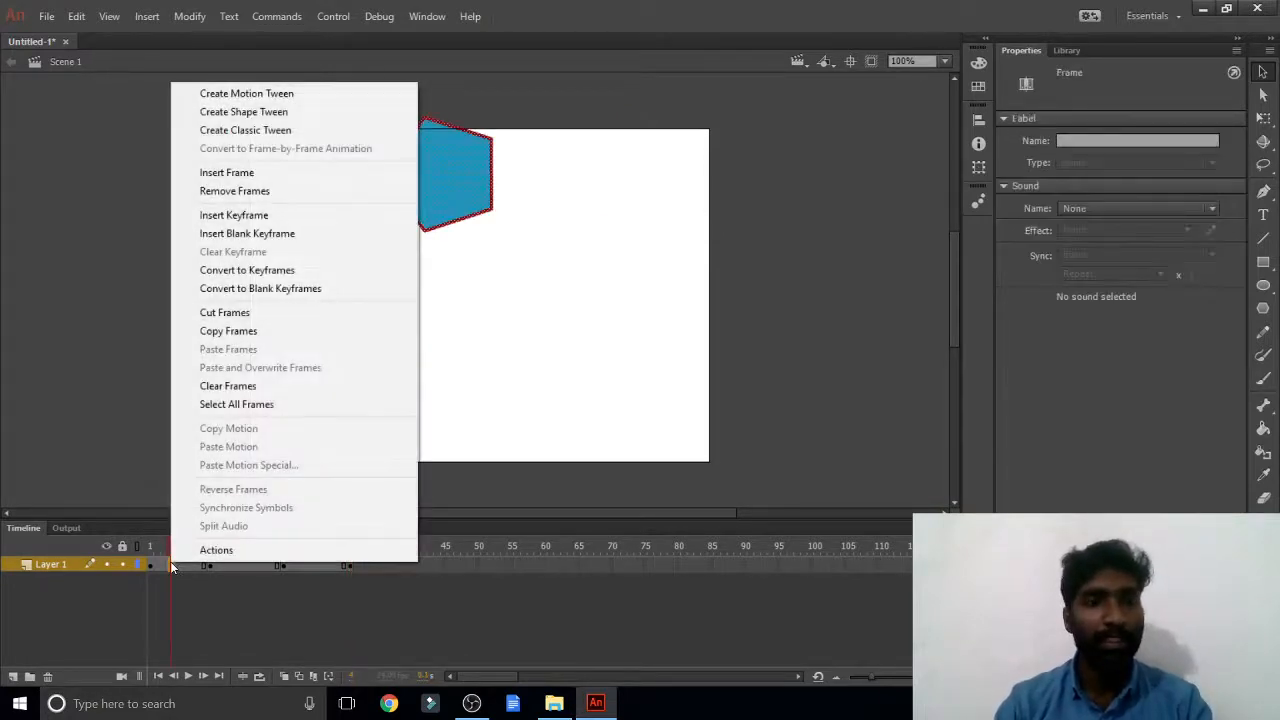
{"action": "left_click", "coordinate": [282, 93]}
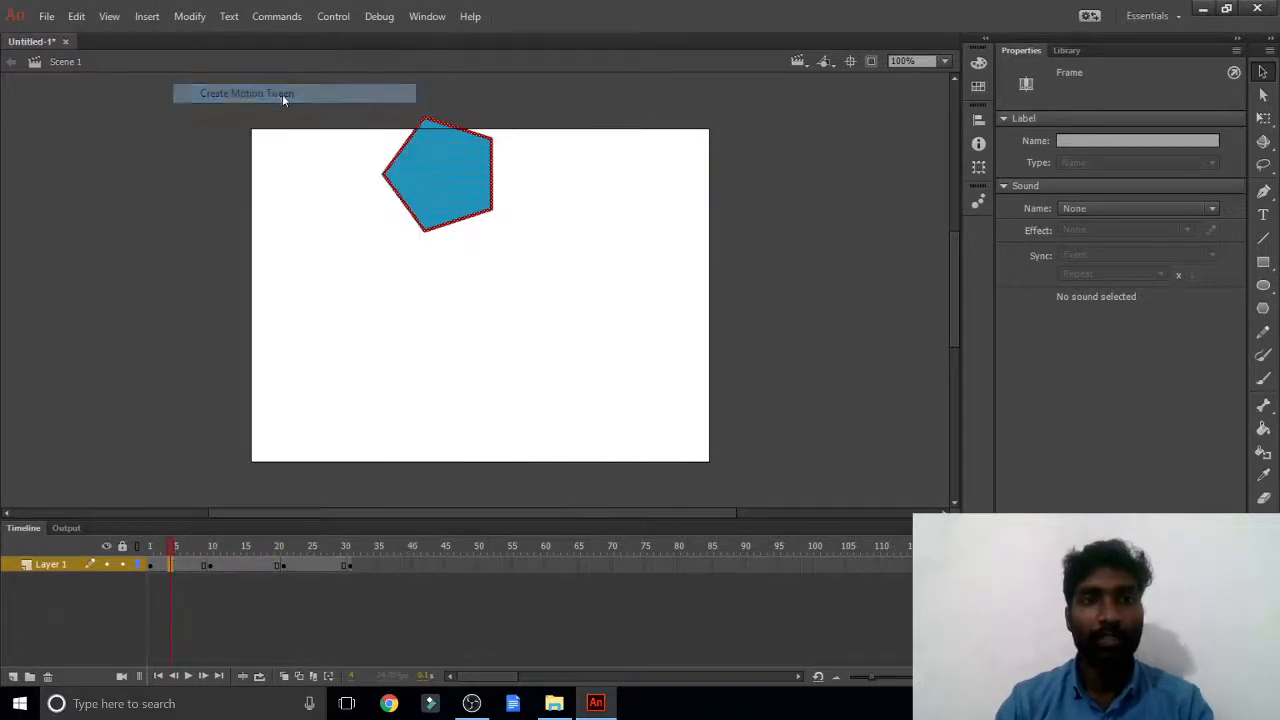
{"action": "right_click", "coordinate": [230, 565]}
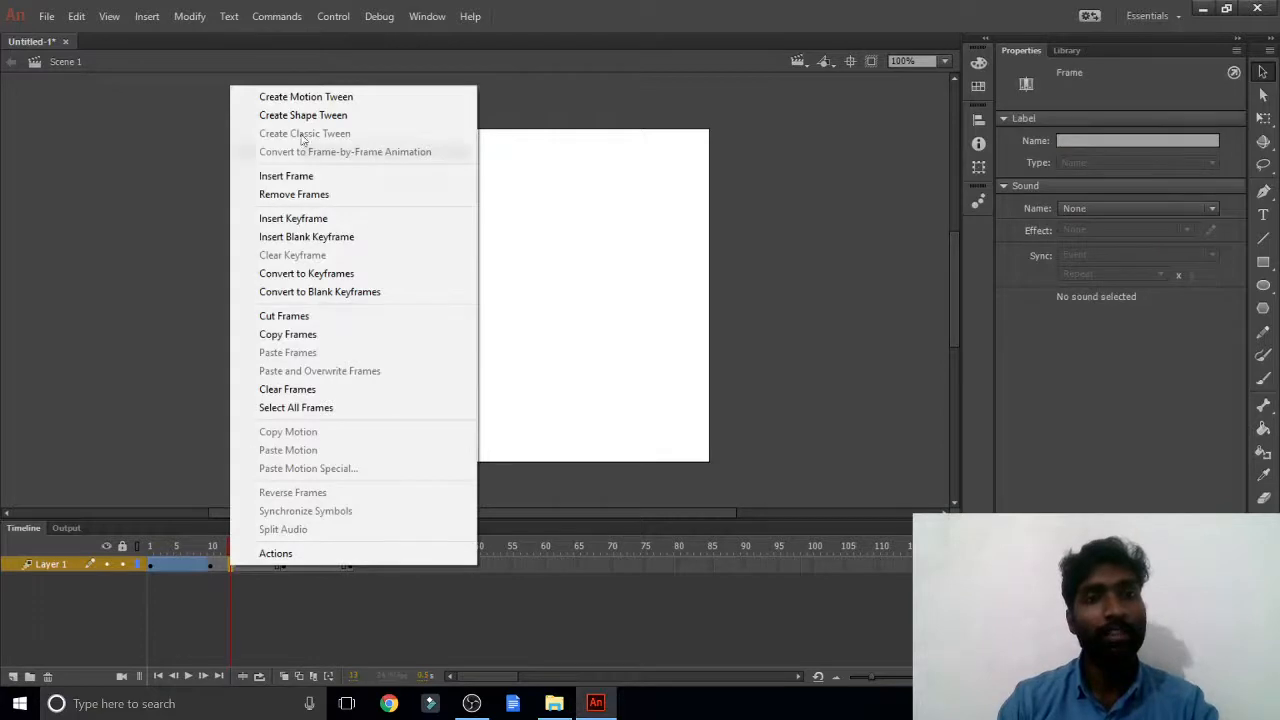
{"action": "left_click", "coordinate": [290, 94]}
{"action": "right_click", "coordinate": [296, 566]}
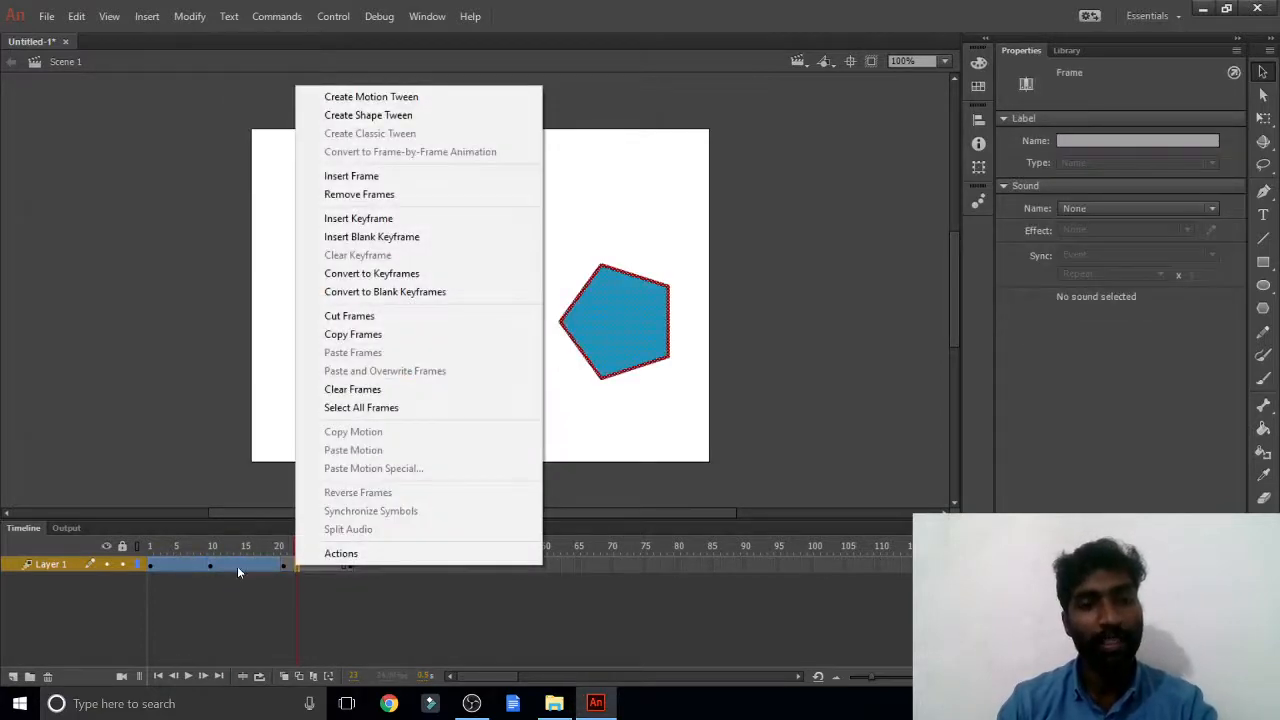
{"action": "left_click", "coordinate": [365, 97]}
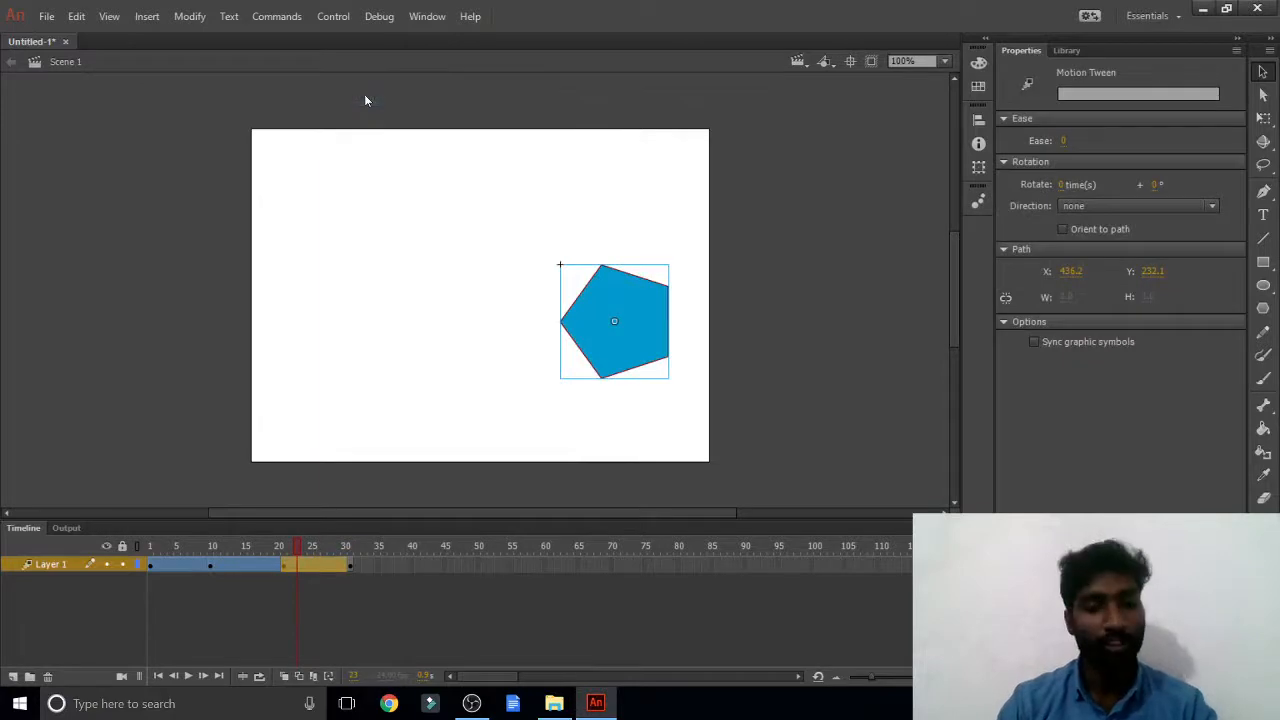
Play the tweened animation on the stage, and replay it from frame 1
{"action": "left_click", "coordinate": [337, 22]}
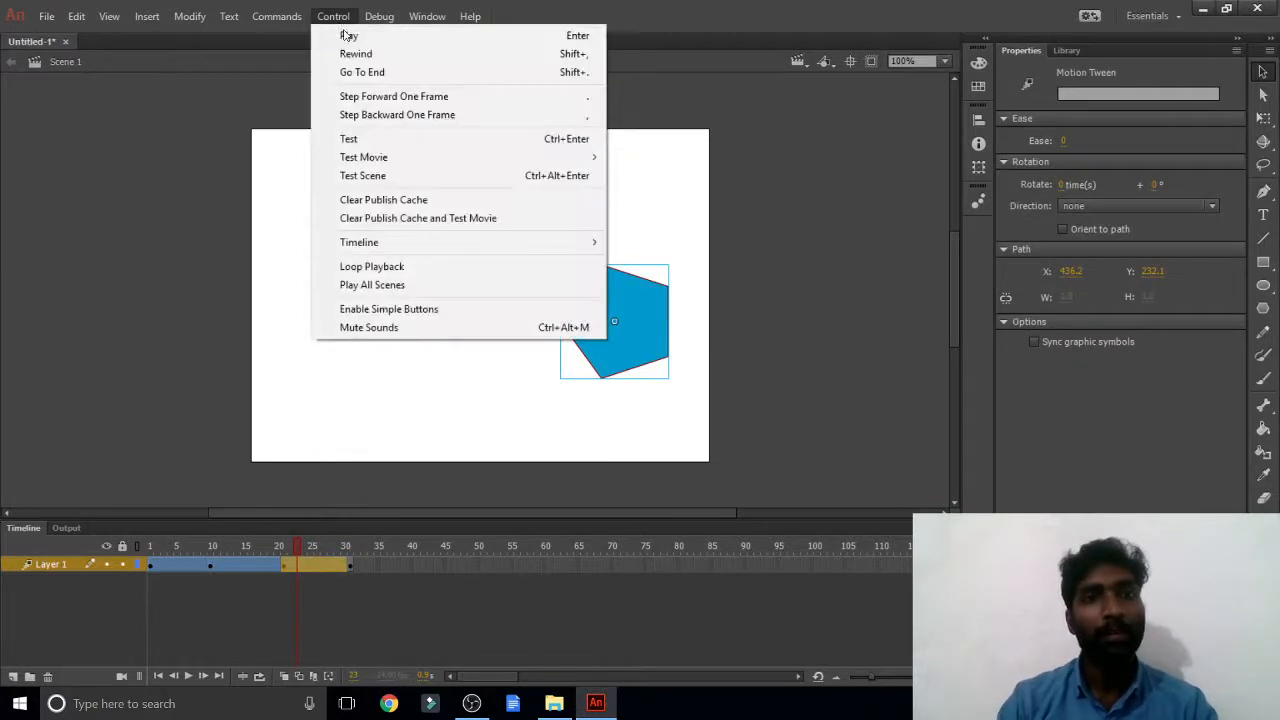
{"action": "left_click", "coordinate": [348, 36]}
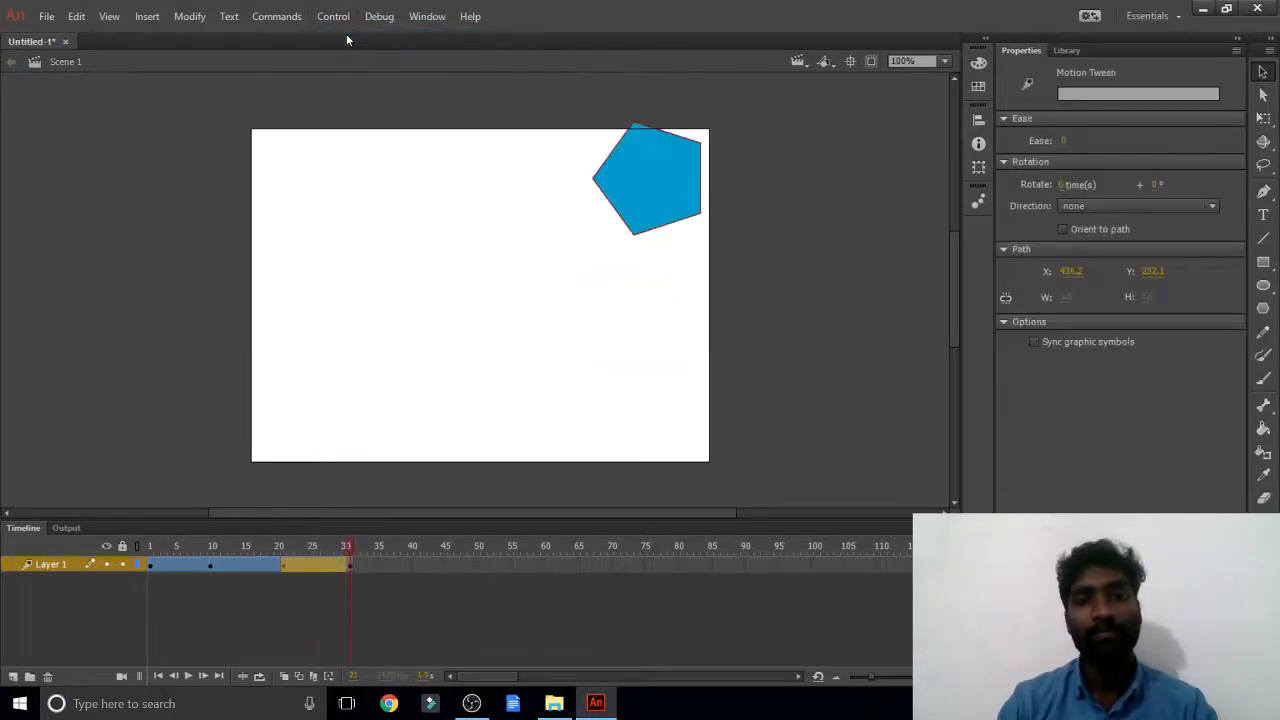
{"action": "left_click", "coordinate": [151, 565]}
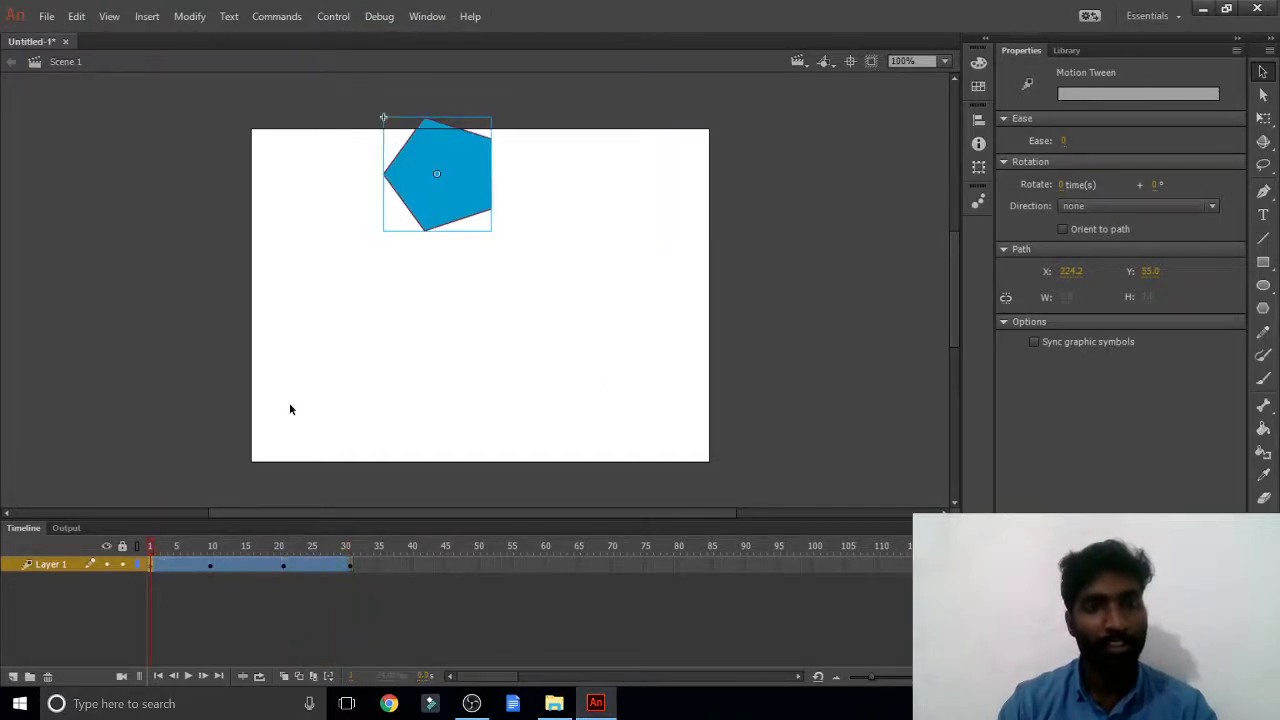
{"action": "left_click", "coordinate": [338, 18]}
{"action": "left_click", "coordinate": [343, 40]}
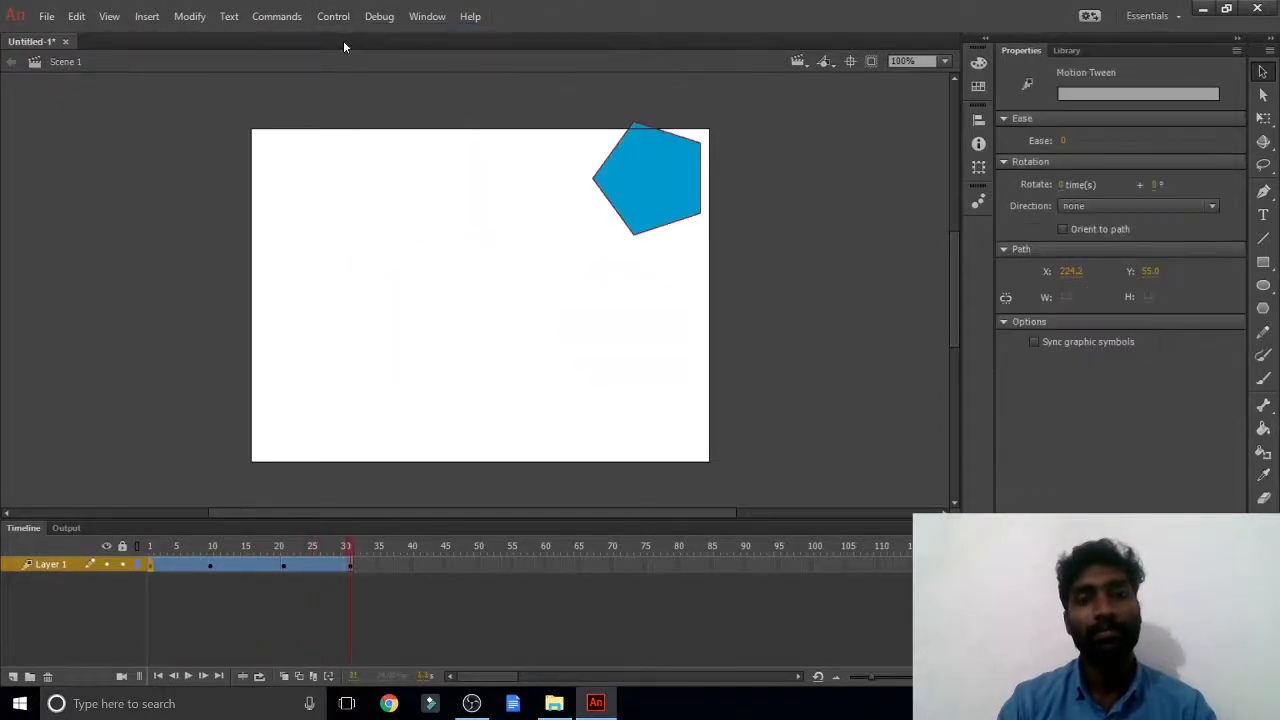
Try to remove the motion tween from the first span of Layer 1, between frames 1 and 10
{"action": "right_click", "coordinate": [178, 567]}
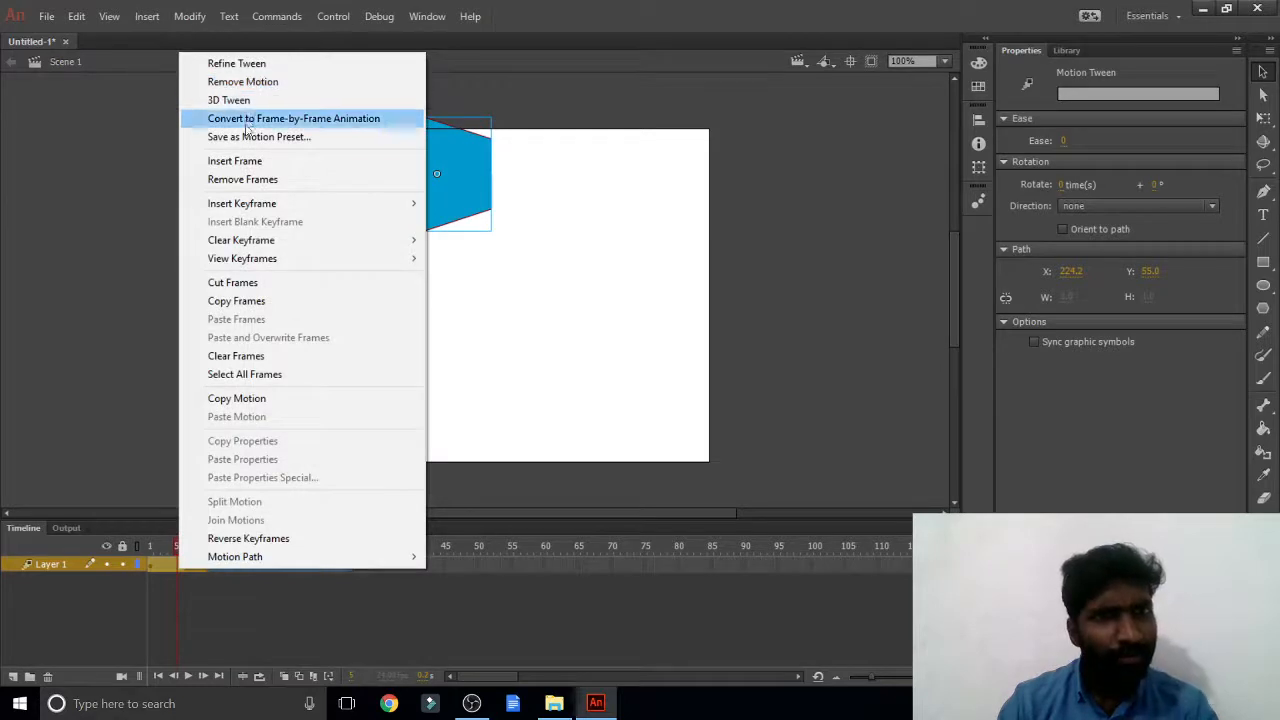
{"action": "left_click", "coordinate": [121, 184]}
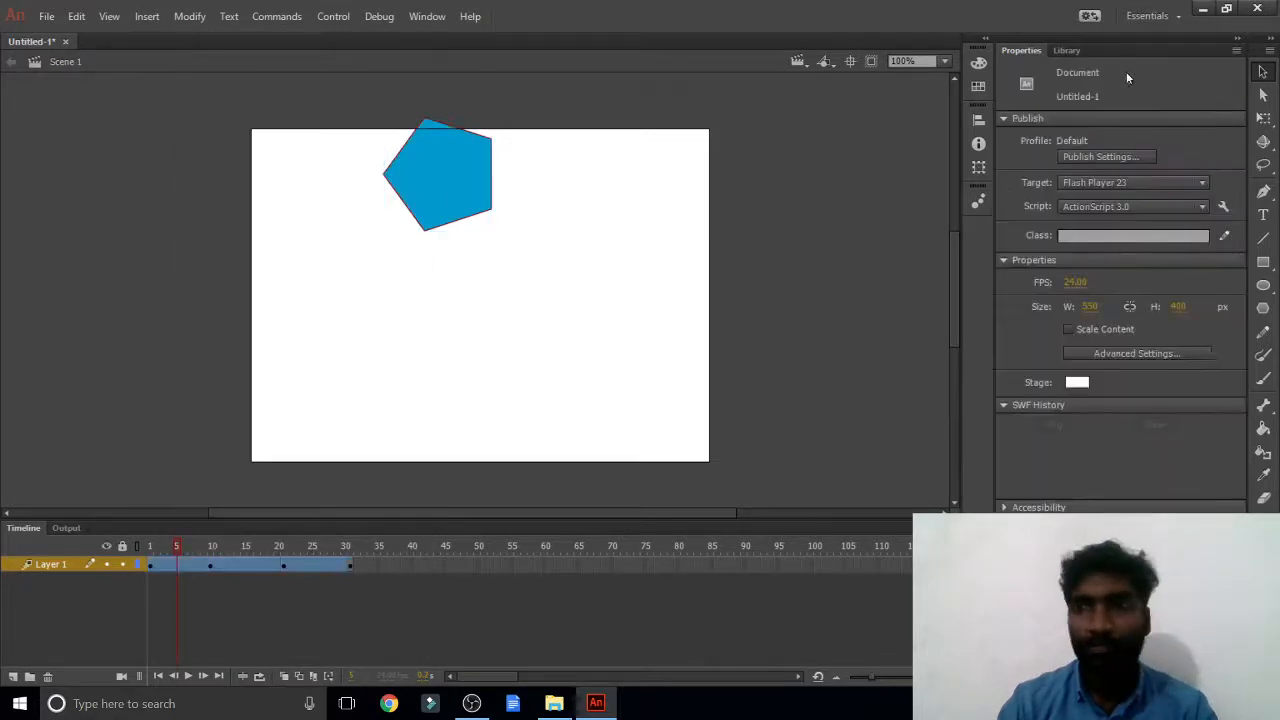
{"action": "left_click", "coordinate": [1226, 9]}
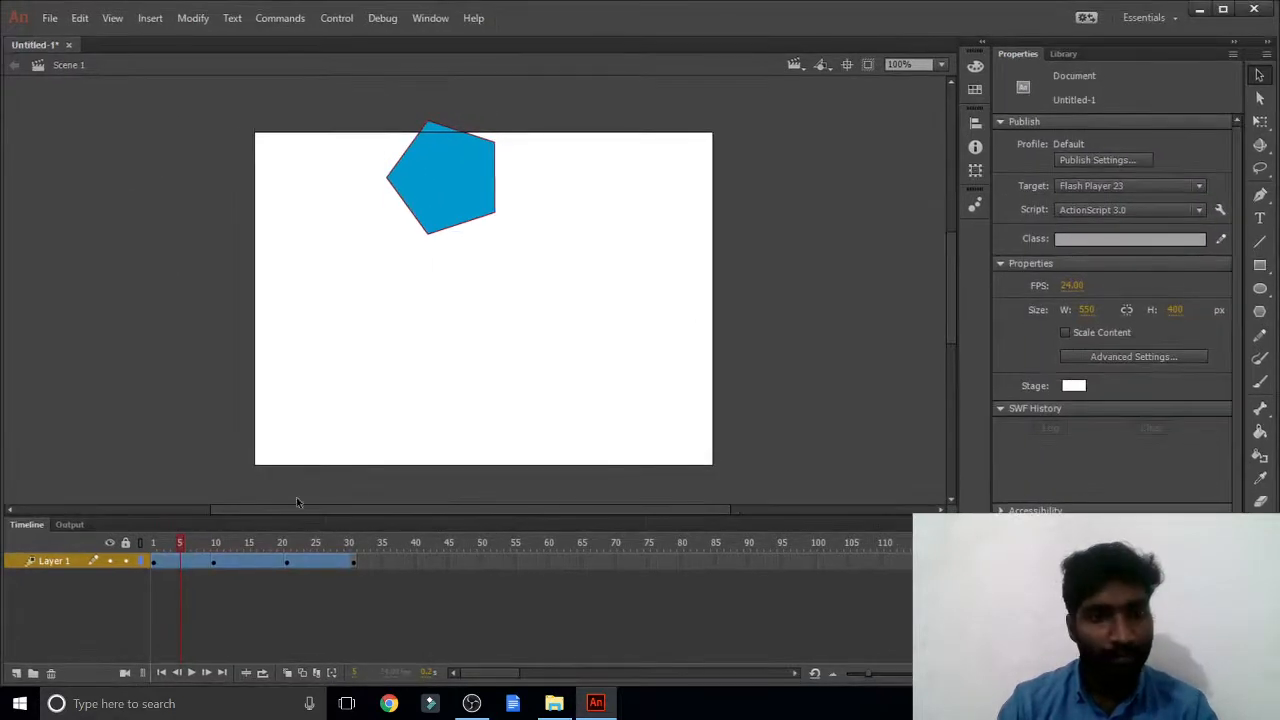
{"action": "right_click", "coordinate": [192, 561]}
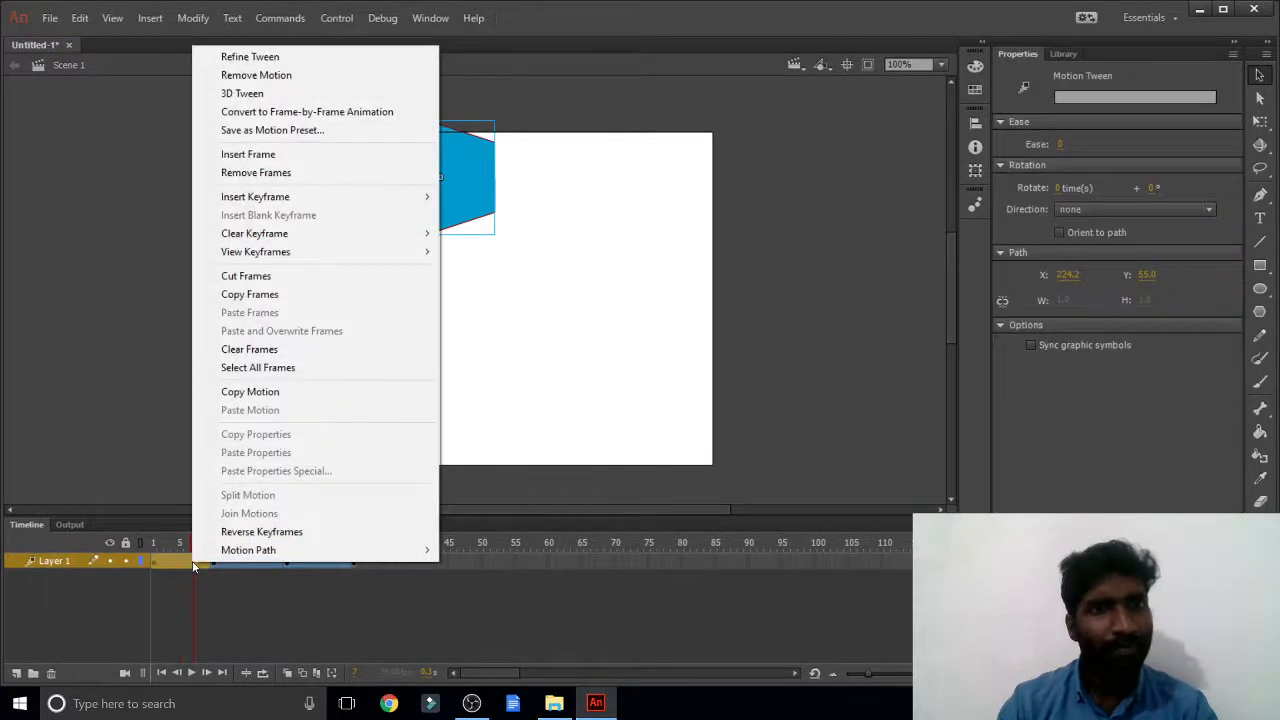
{"action": "left_click", "coordinate": [283, 74]}
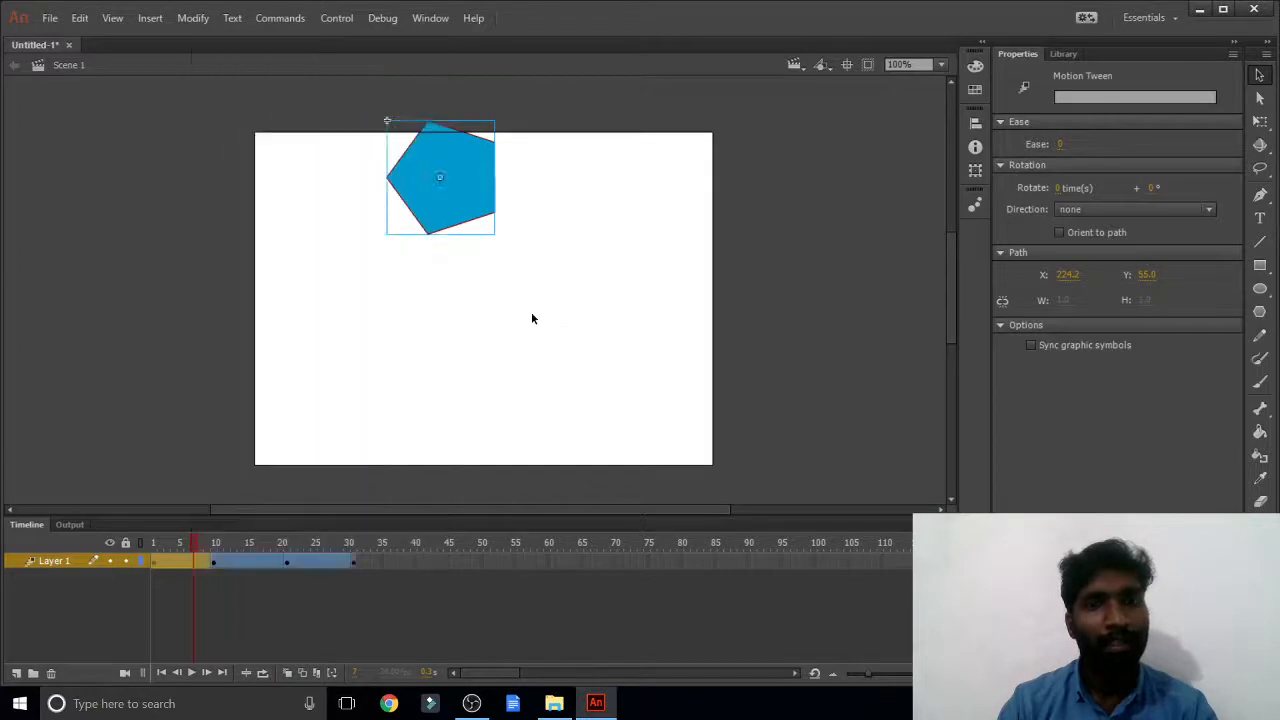
Test the movie in a separate preview and close the preview window
{"action": "left_click", "coordinate": [532, 317]}
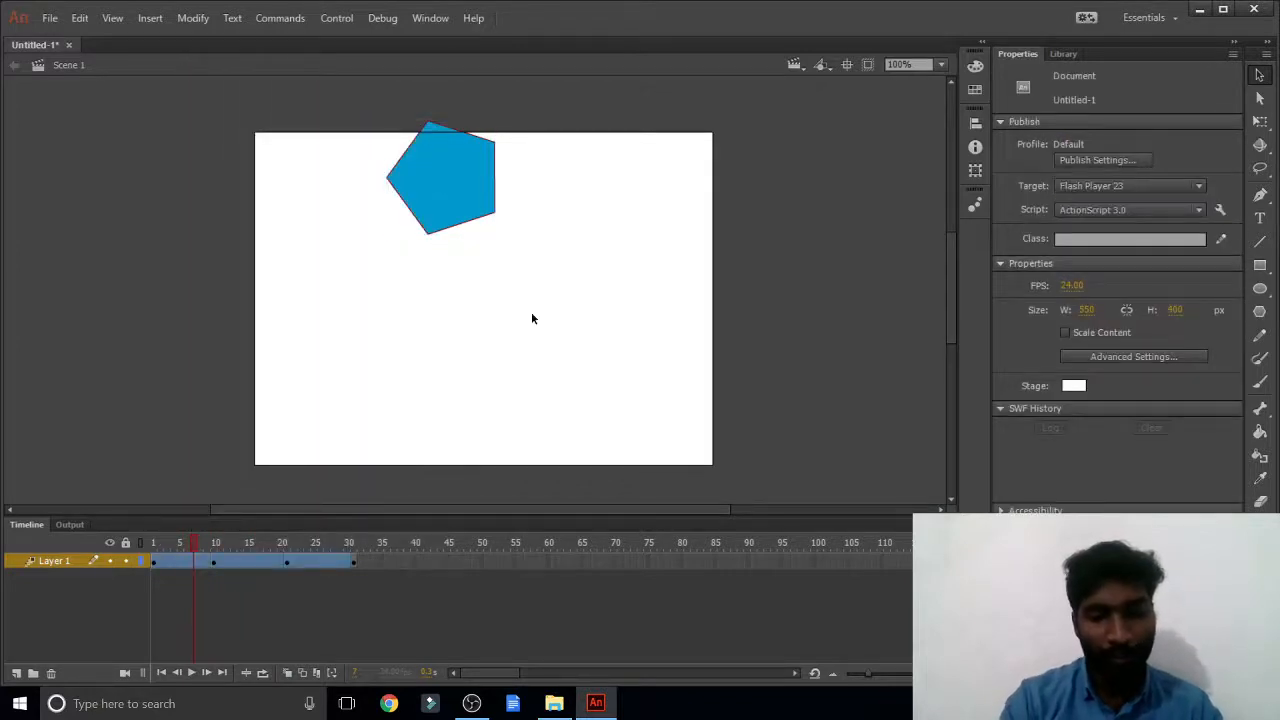
{"action": "key", "text": "ctrl+Return"}
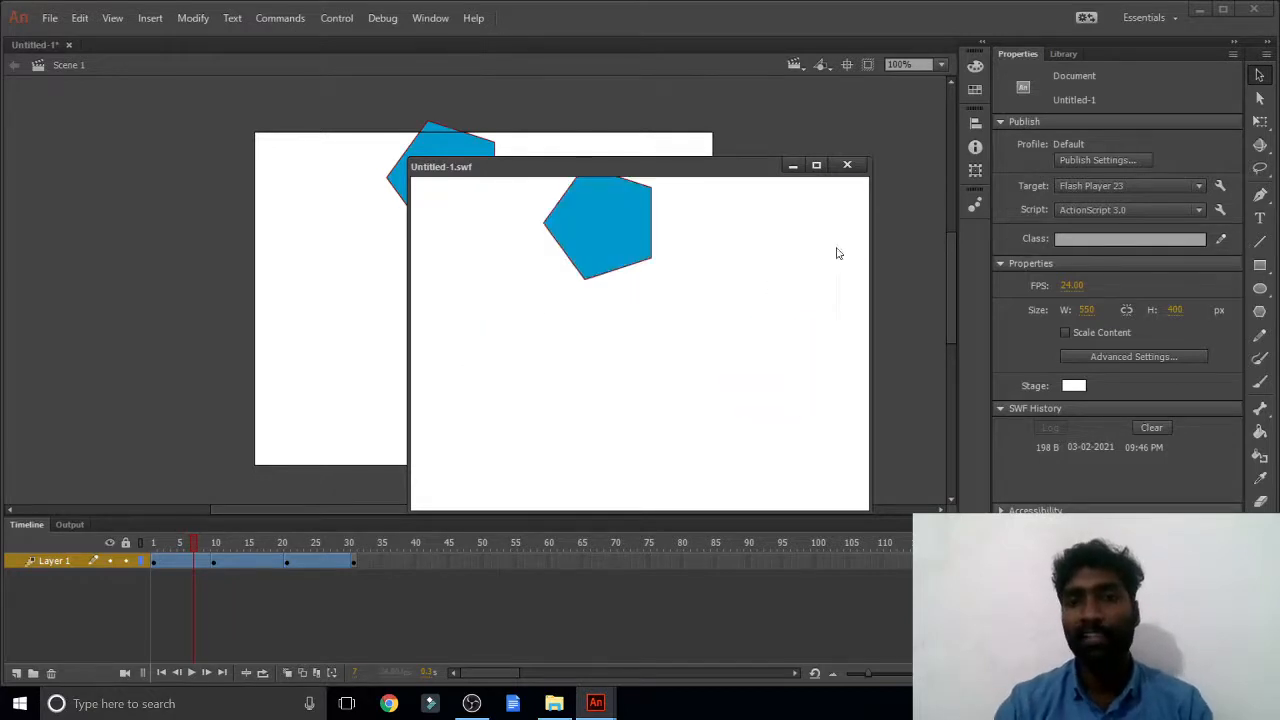
{"action": "left_click", "coordinate": [847, 165]}
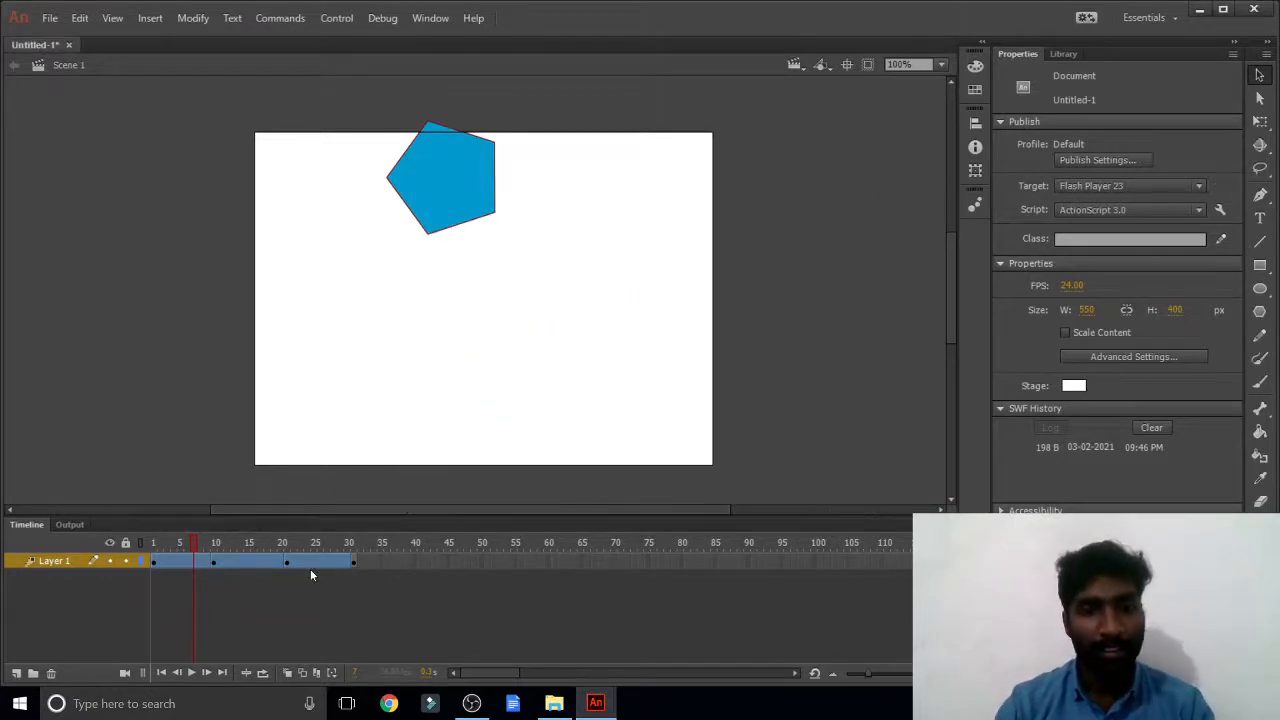
Remove the motion tweens from the spans starting at frames 21 and 10 on Layer 1
{"action": "left_click", "coordinate": [311, 565]}
{"action": "right_click", "coordinate": [311, 564]}
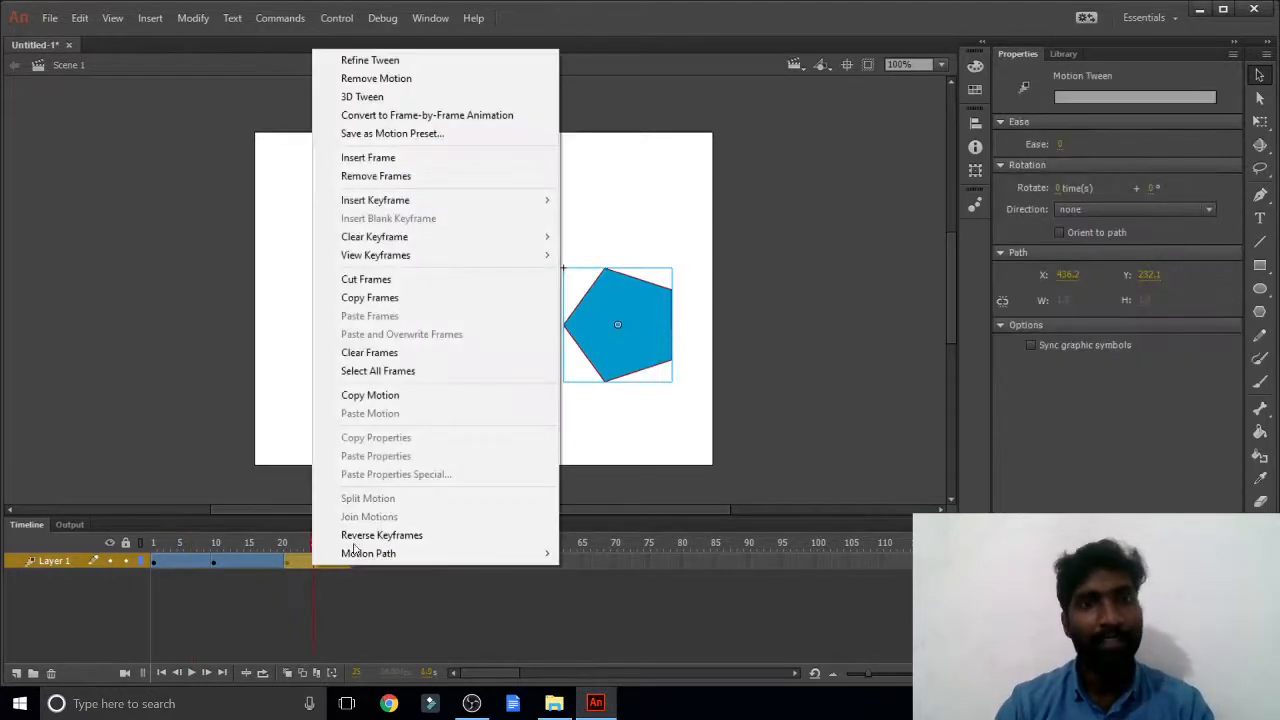
{"action": "left_click", "coordinate": [415, 82]}
{"action": "right_click", "coordinate": [254, 562]}
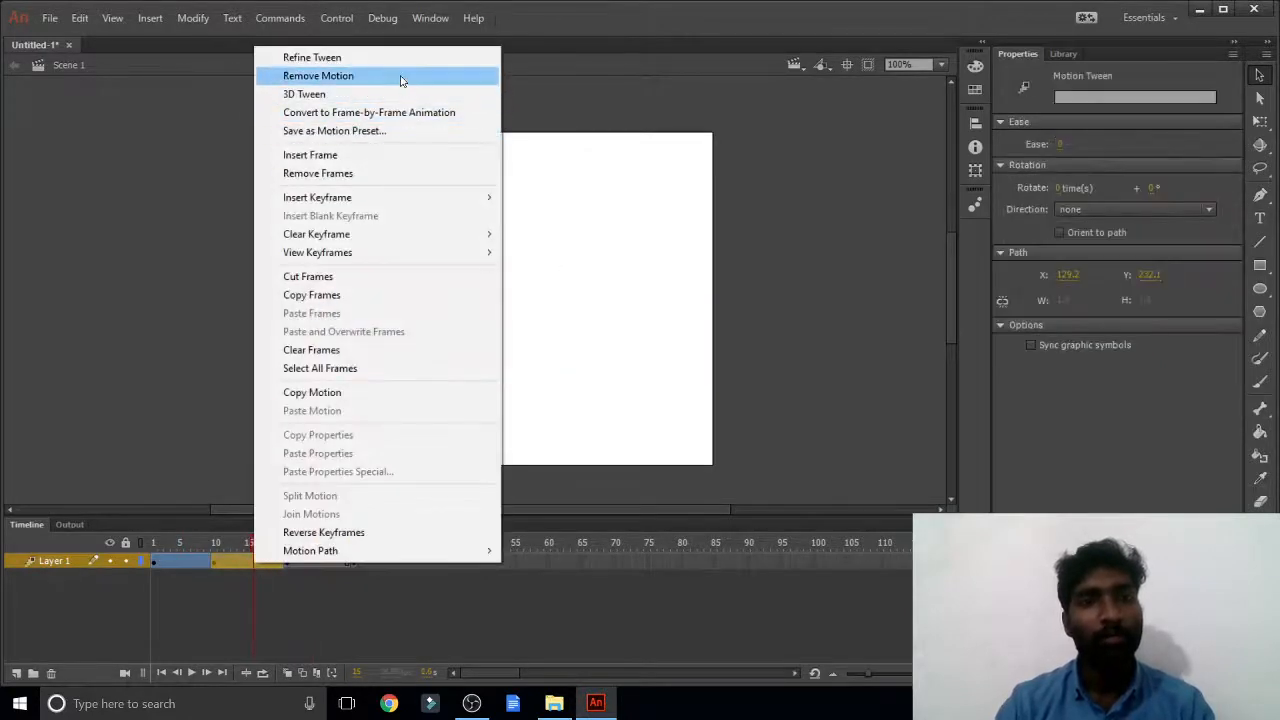
{"action": "left_click", "coordinate": [400, 78]}
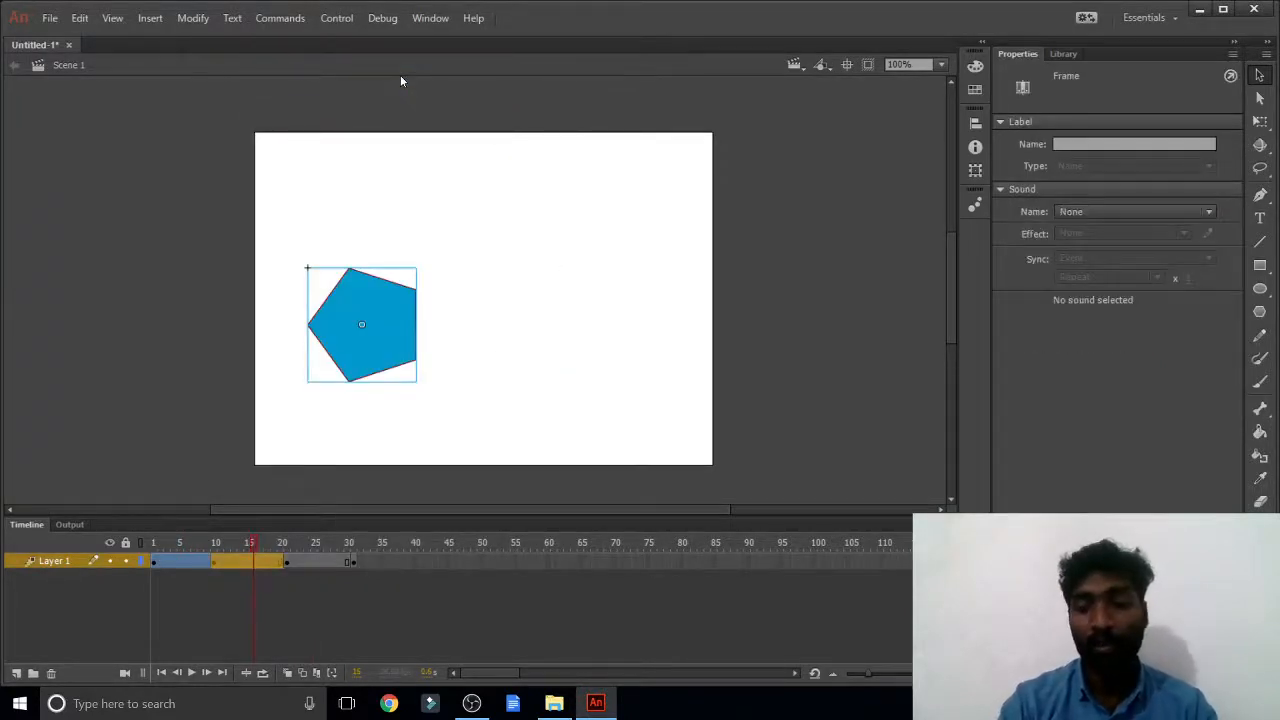
Test the movie again with the tweens removed, and close the preview
{"action": "key", "text": "ctrl+Return"}
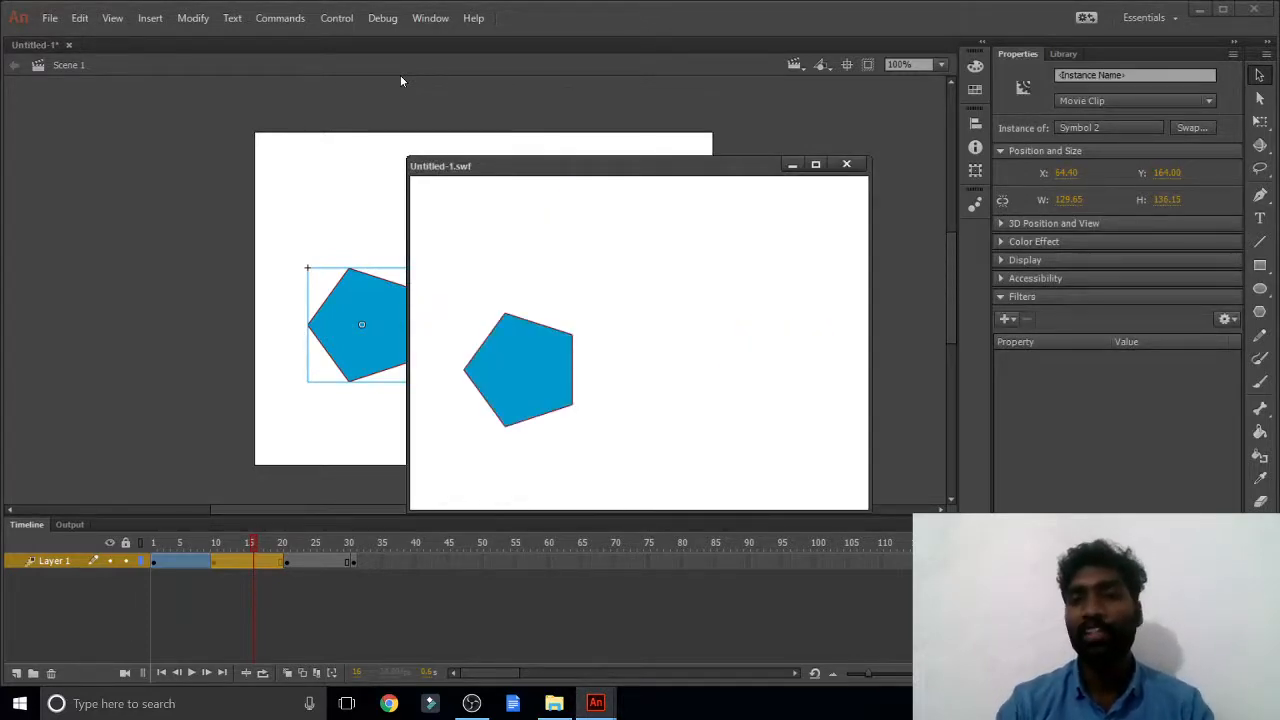
{"action": "left_click", "coordinate": [846, 164]}
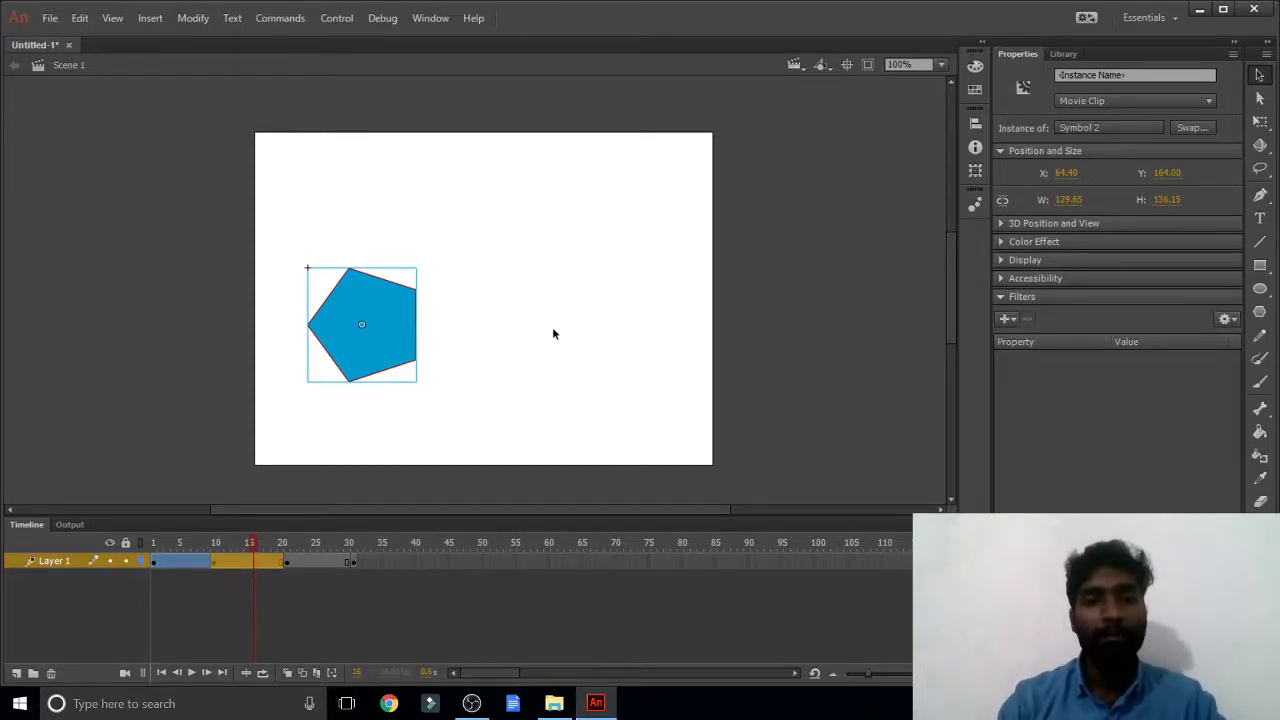
Create a new ActionScript 3.0 document and close the Untitled-1 document without saving its changes
{"action": "left_click", "coordinate": [49, 18]}
{"action": "left_click", "coordinate": [52, 37]}
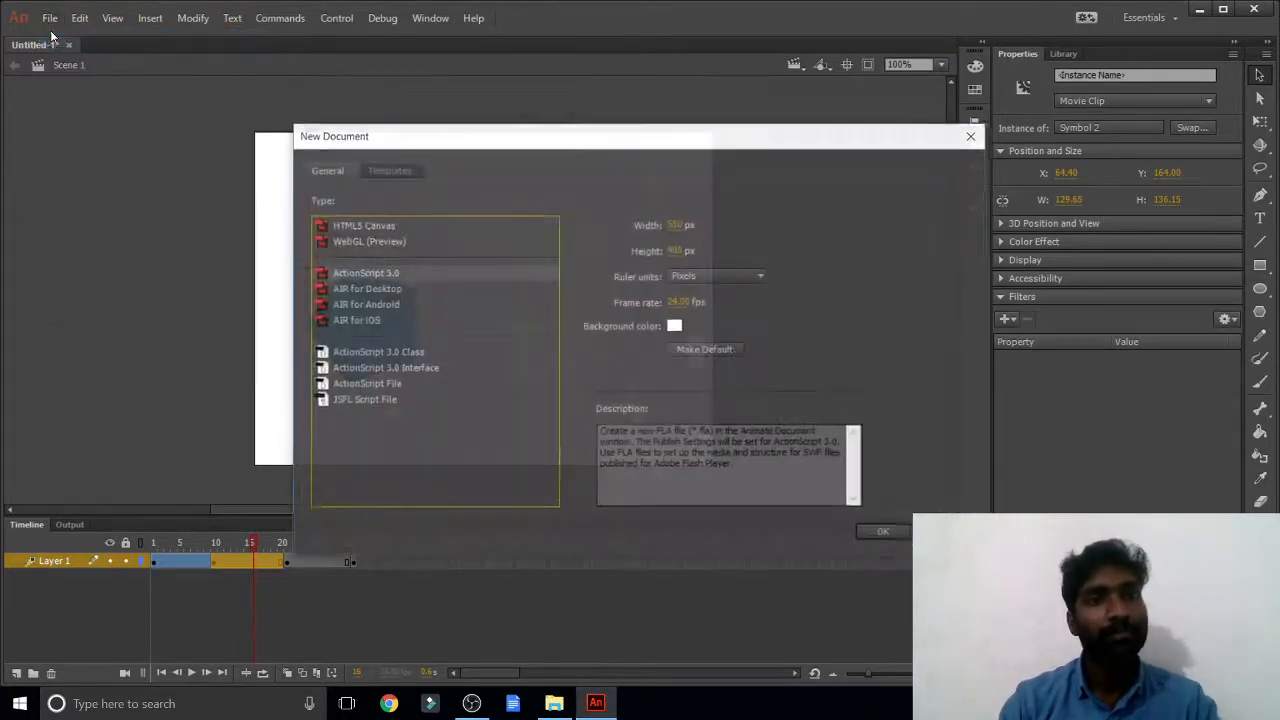
{"action": "double_click", "coordinate": [425, 272]}
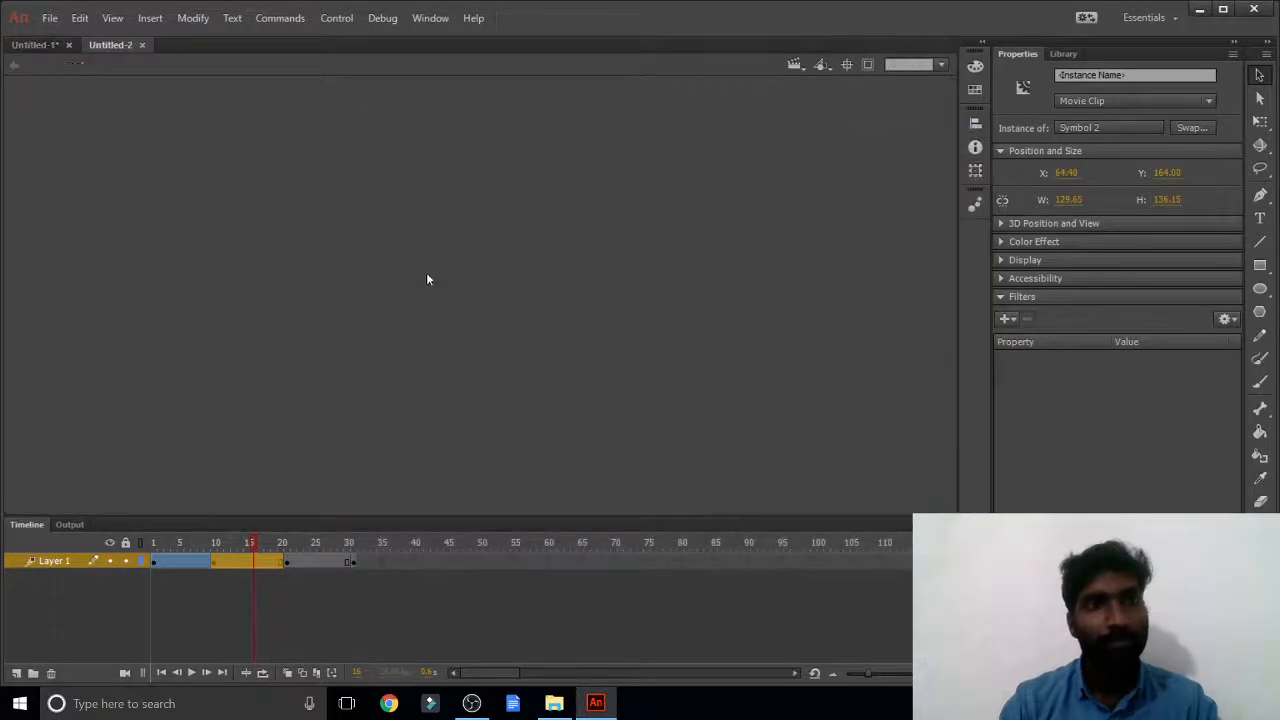
{"action": "left_click", "coordinate": [72, 43]}
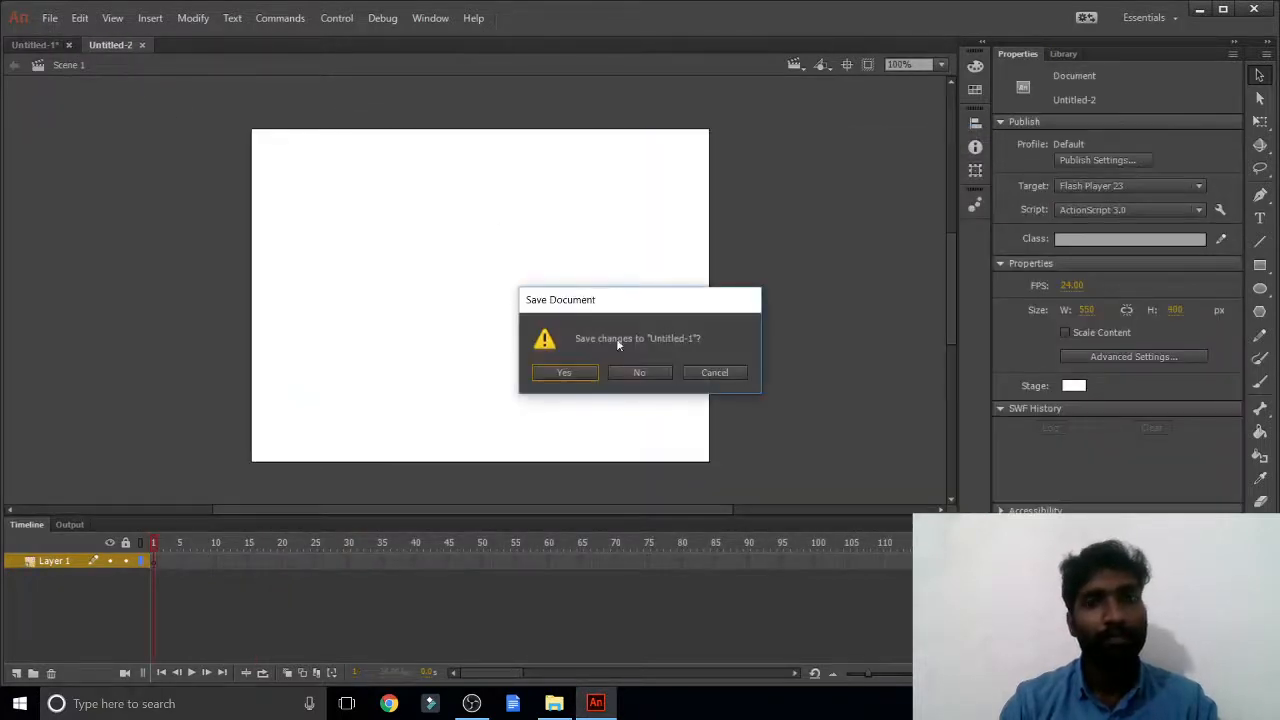
{"action": "left_click", "coordinate": [647, 371]}
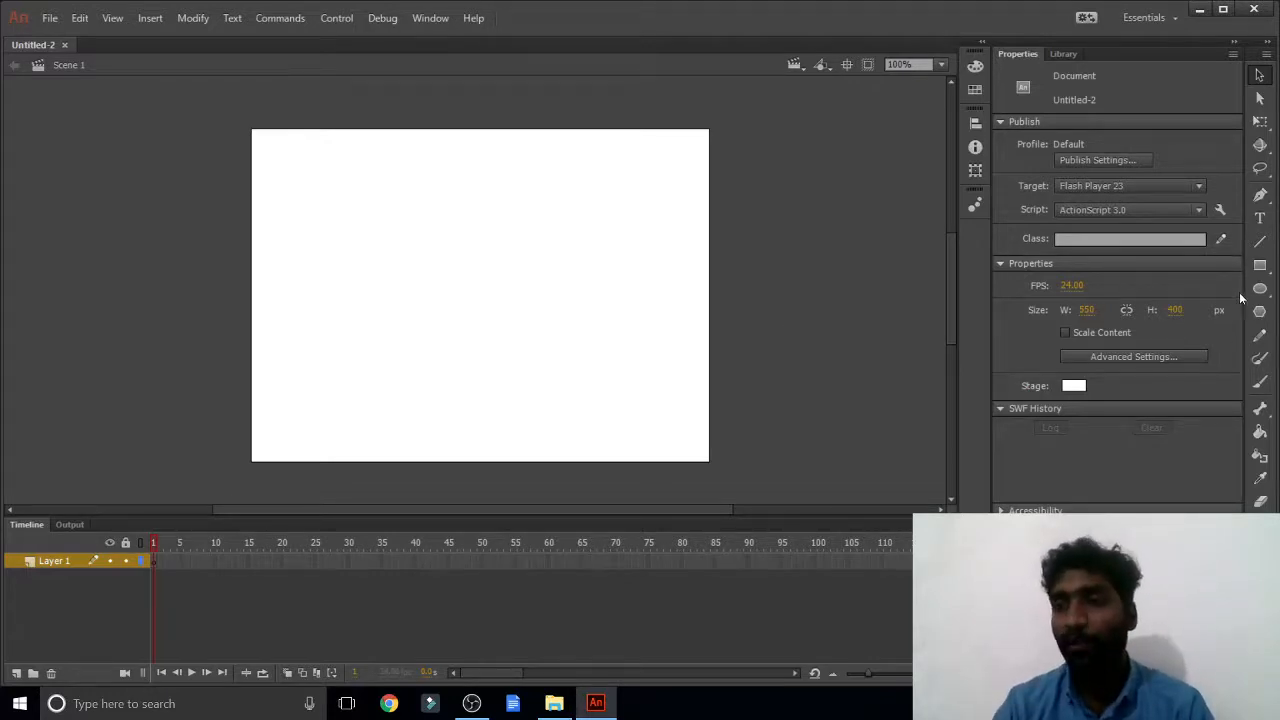
Draw a blue car with a rectangular body about 216 by 71 px, two wheels about 44.5 px wide and a smaller cabin rectangle on top
{"action": "left_click", "coordinate": [1260, 265]}
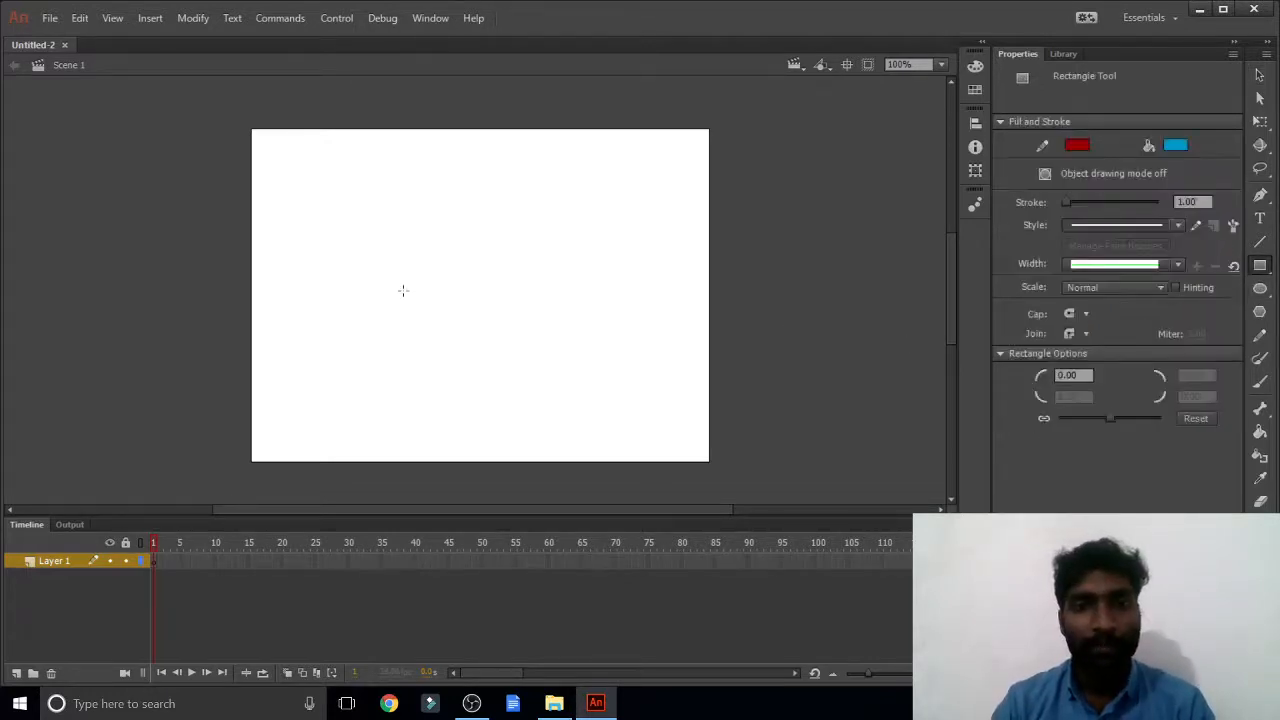
{"action": "left_click_drag", "start_coordinate": [381, 268], "coordinate": [561, 327]}
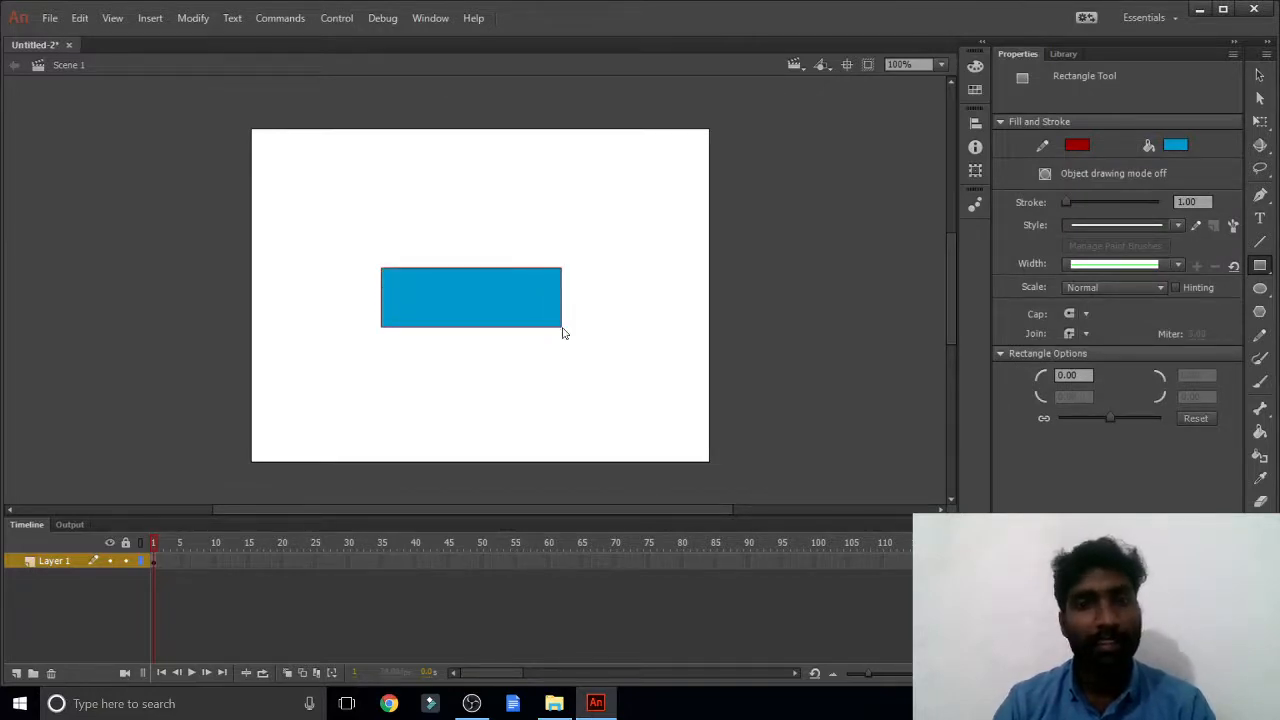
{"action": "left_click", "coordinate": [1260, 288]}
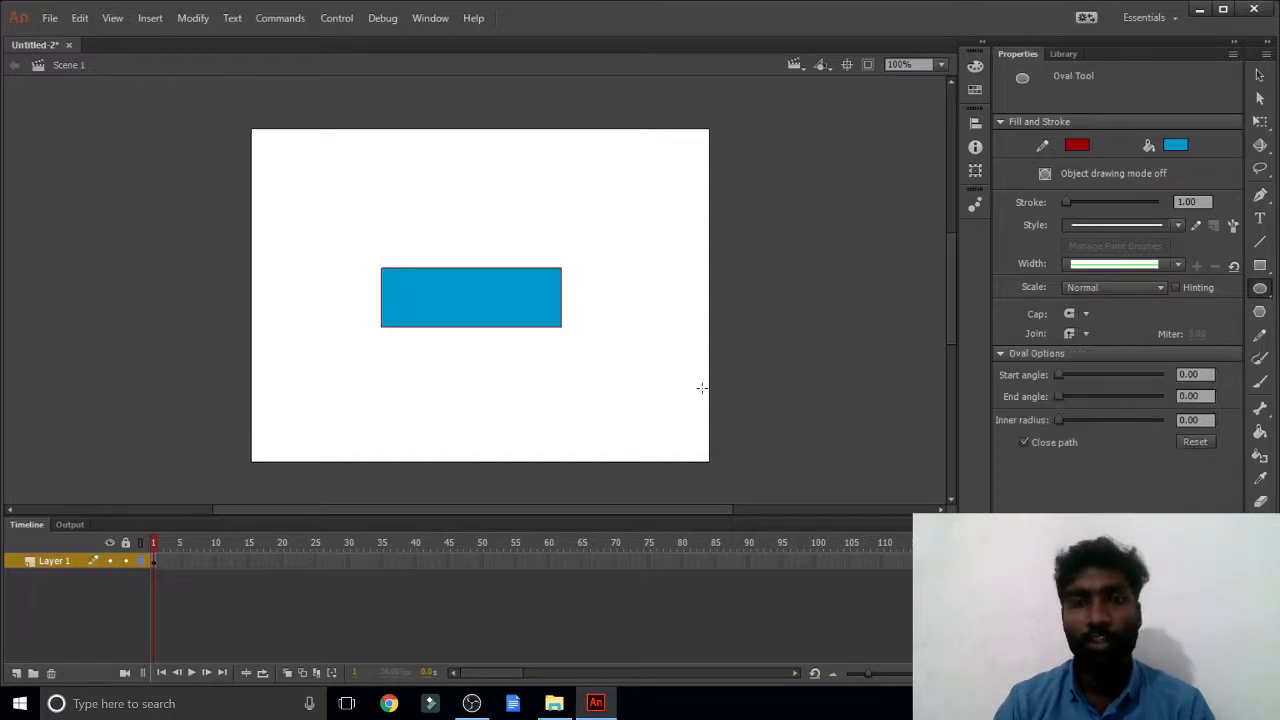
{"action": "left_click_drag", "start_coordinate": [406, 326], "coordinate": [447, 367]}
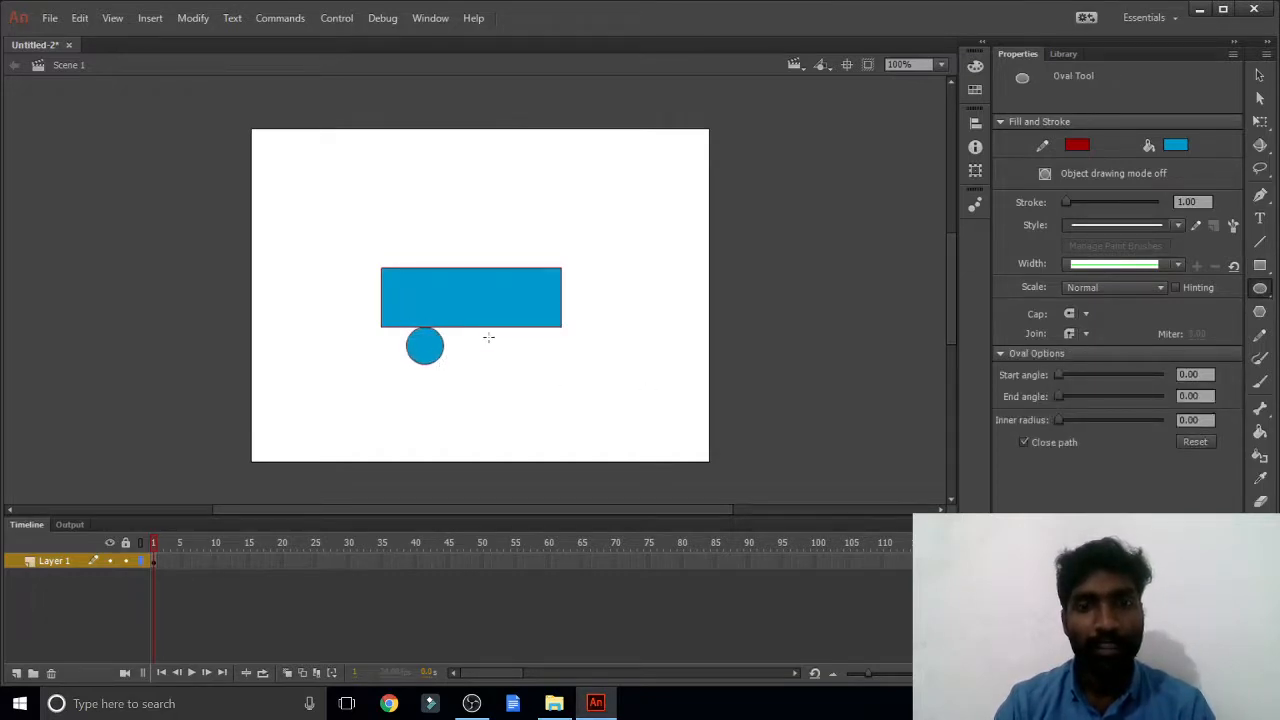
{"action": "left_click_drag", "start_coordinate": [492, 327], "coordinate": [531, 366]}
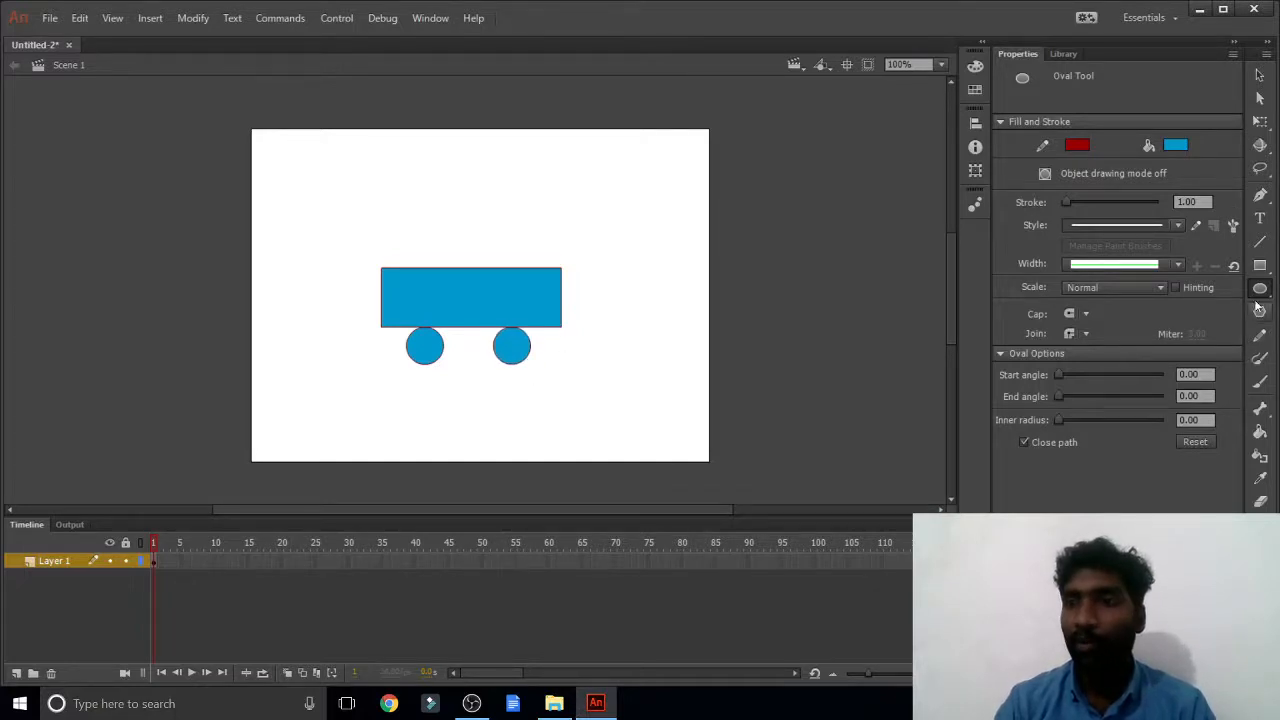
{"action": "left_click", "coordinate": [1260, 265]}
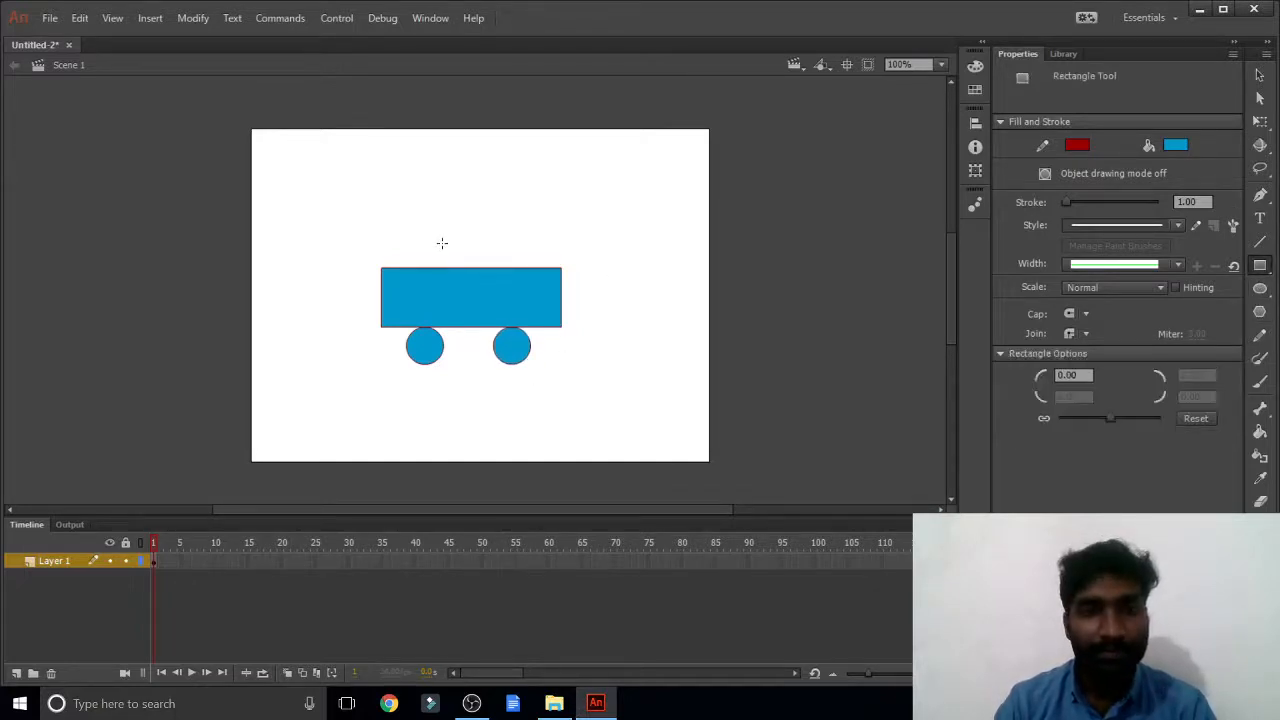
{"action": "left_click_drag", "start_coordinate": [436, 241], "coordinate": [525, 268]}
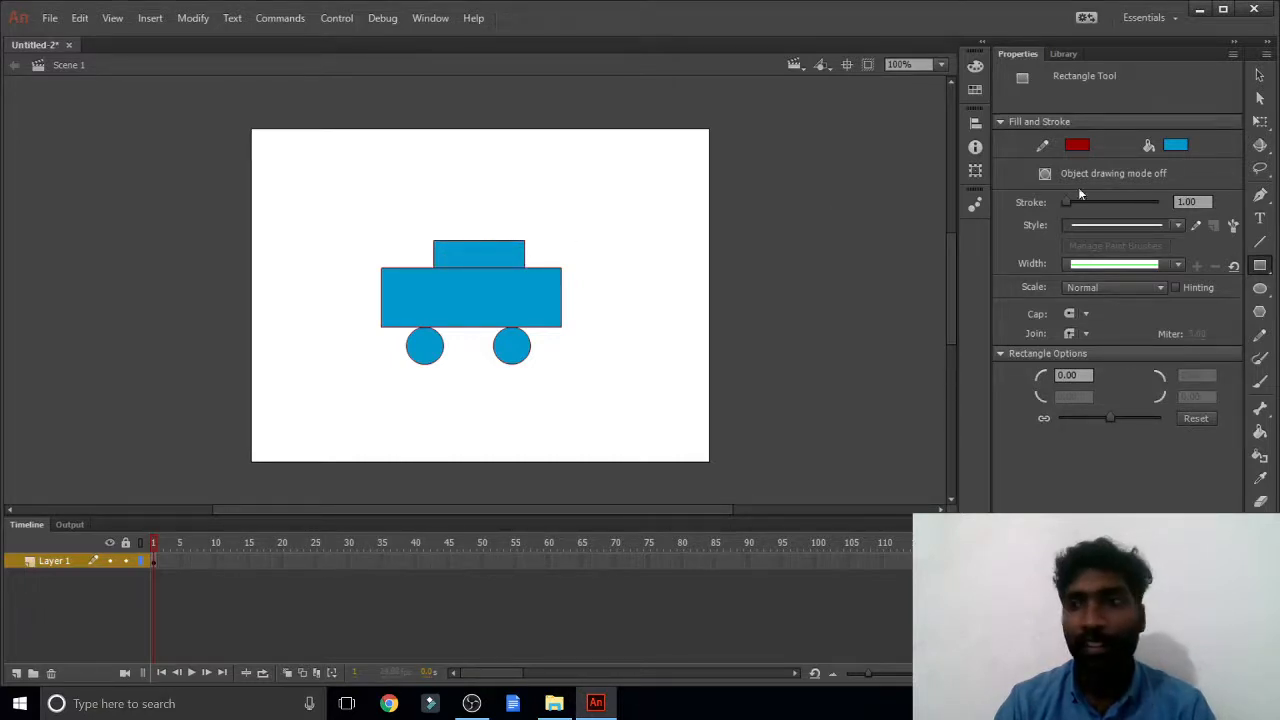
Try to select the cabin rectangle together with its outline, without the car body
{"action": "left_click", "coordinate": [1258, 76]}
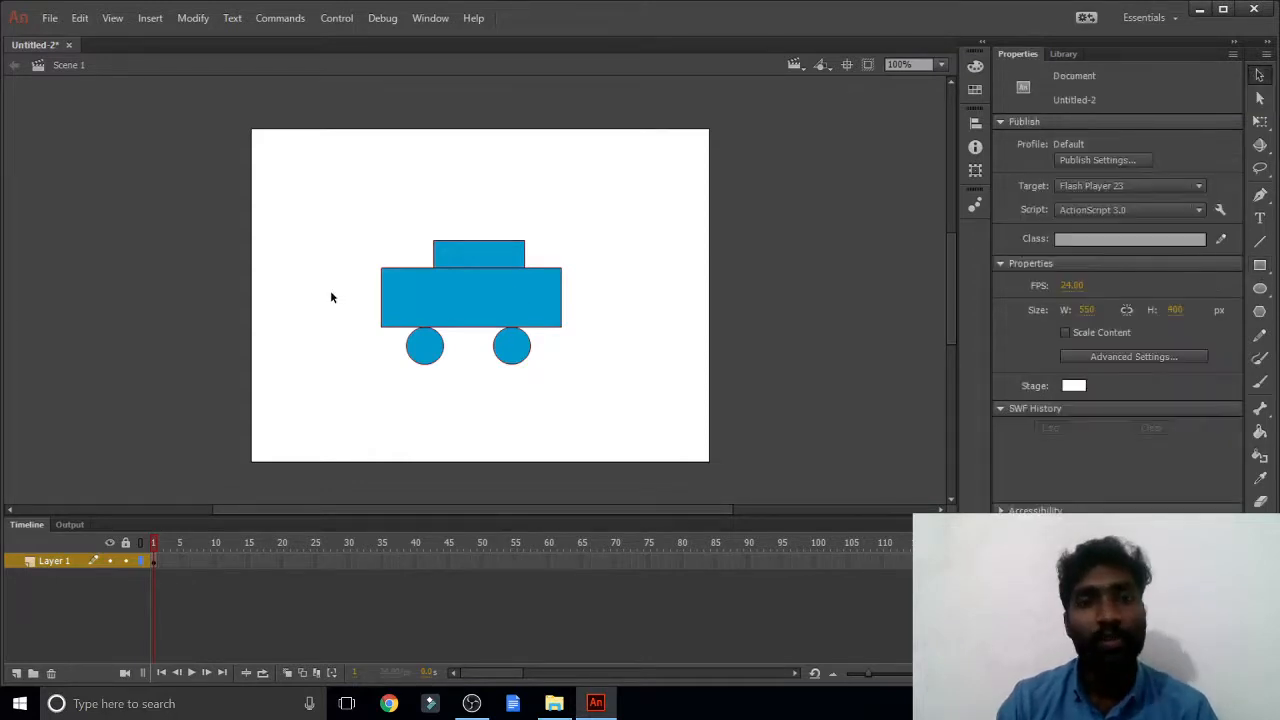
{"action": "mouse_move", "coordinate": [461, 252]}
{"action": "left_mouse_down"}
{"action": "mouse_move", "coordinate": [476, 244]}
{"action": "mouse_move", "coordinate": [430, 236]}
{"action": "mouse_move", "coordinate": [478, 245]}
{"action": "left_mouse_up"}
{"action": "key", "text": "ctrl+z"}
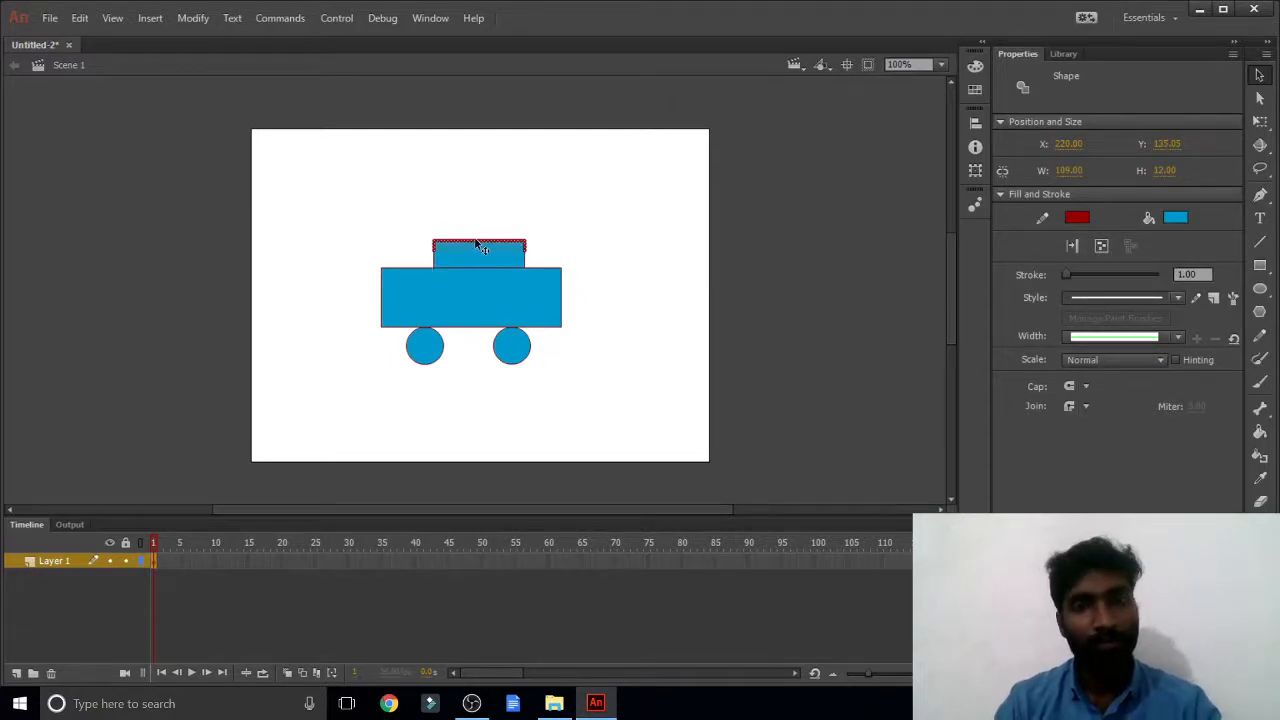
{"action": "left_click", "coordinate": [544, 260]}
{"action": "left_click_drag", "start_coordinate": [544, 261], "coordinate": [395, 234]}
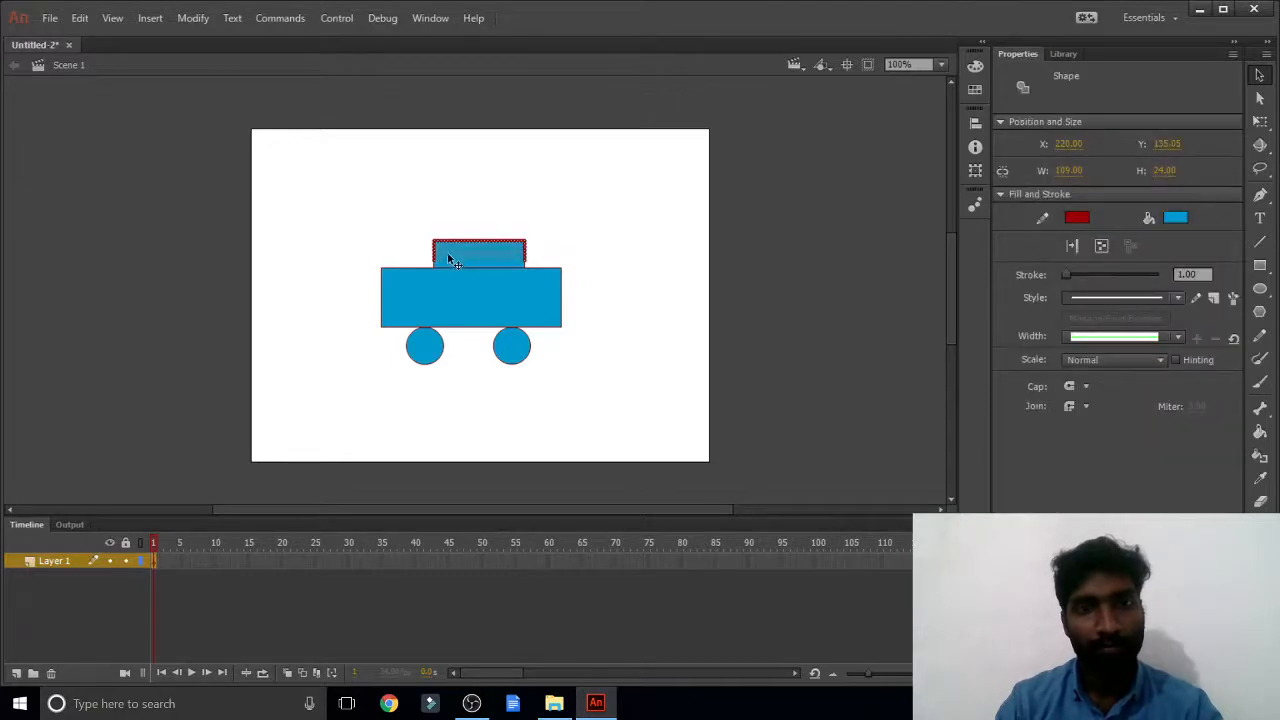
{"action": "left_click", "coordinate": [531, 263]}
Shift only the cabin's fill about 33 px to the left and delete the outline left beyond its right side
{"action": "left_click_drag", "start_coordinate": [491, 256], "coordinate": [464, 255]}
{"action": "left_click", "coordinate": [510, 256]}
{"action": "left_click", "coordinate": [525, 255]}
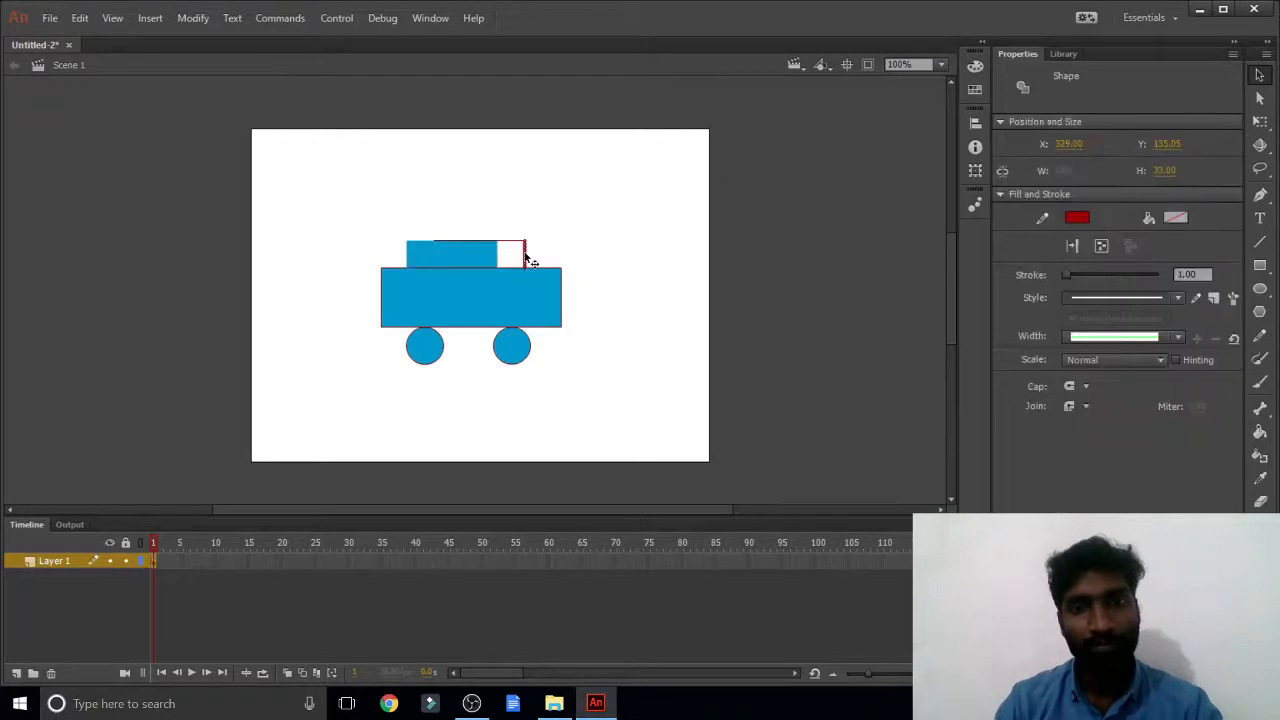
{"action": "key", "text": "Delete"}
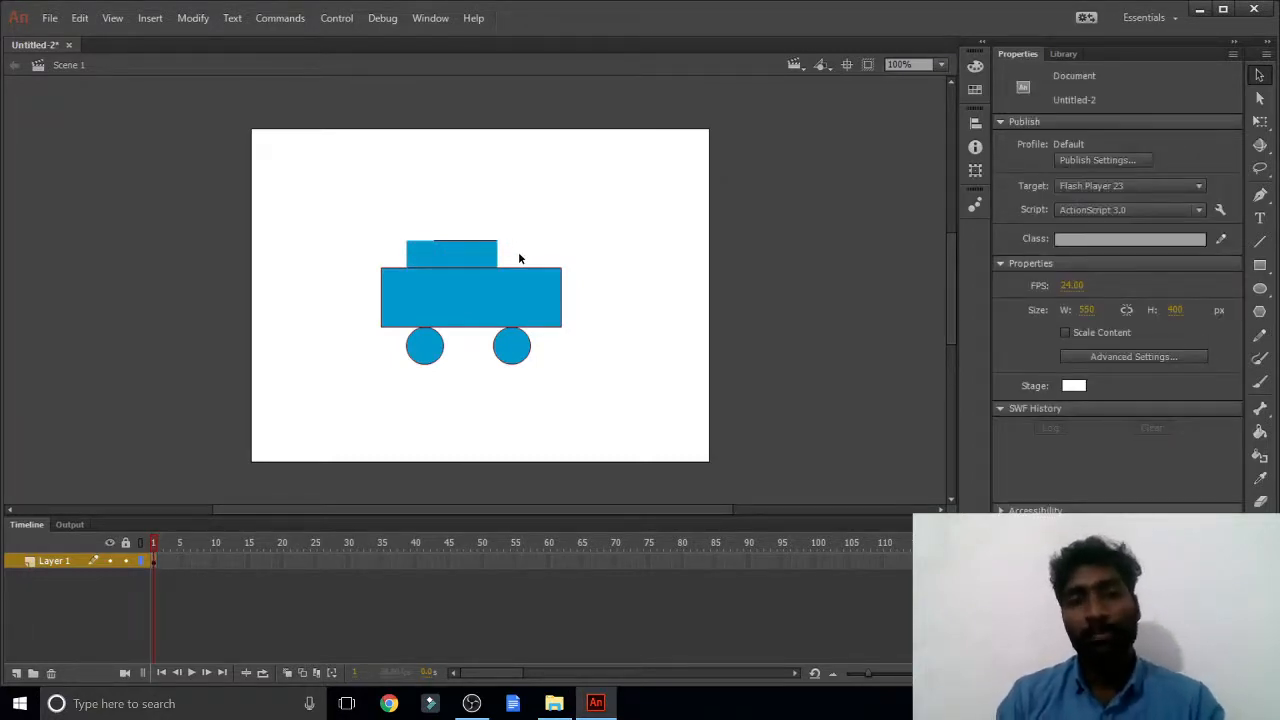
Select the wheels, cabin and body one at a time to check whether they are separate shapes
{"action": "left_click", "coordinate": [508, 348]}
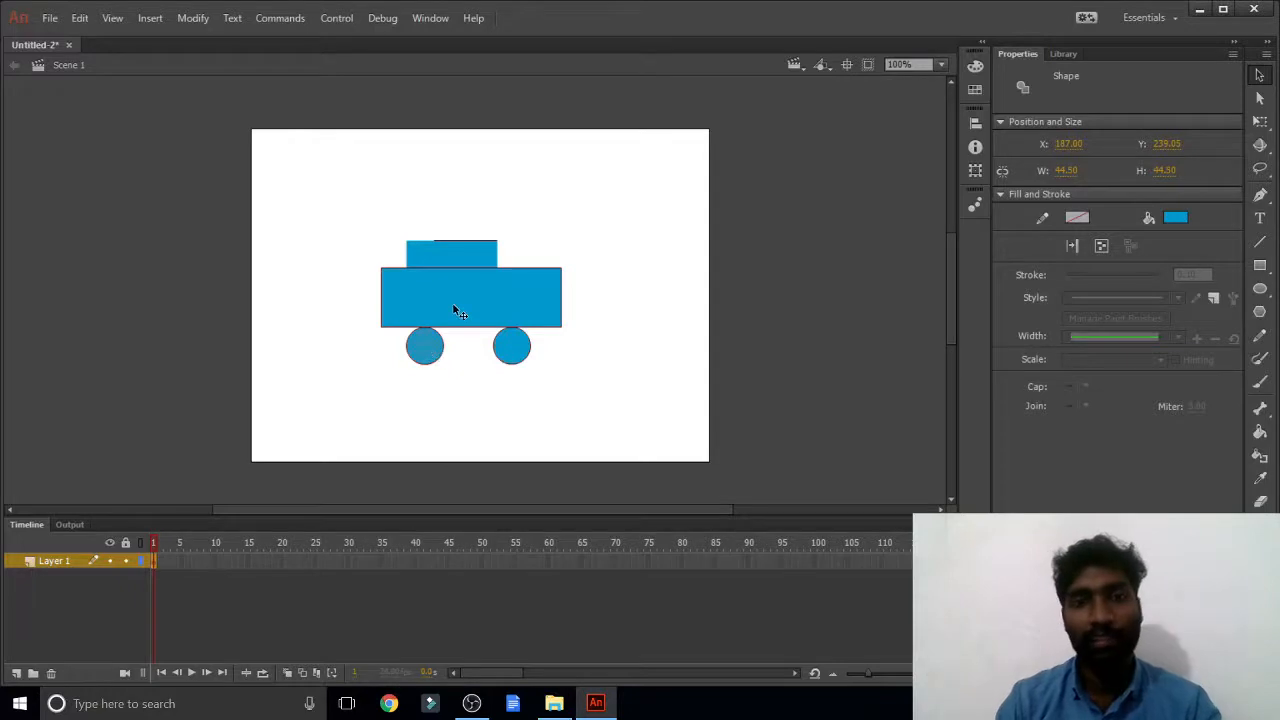
{"action": "left_click", "coordinate": [454, 308]}
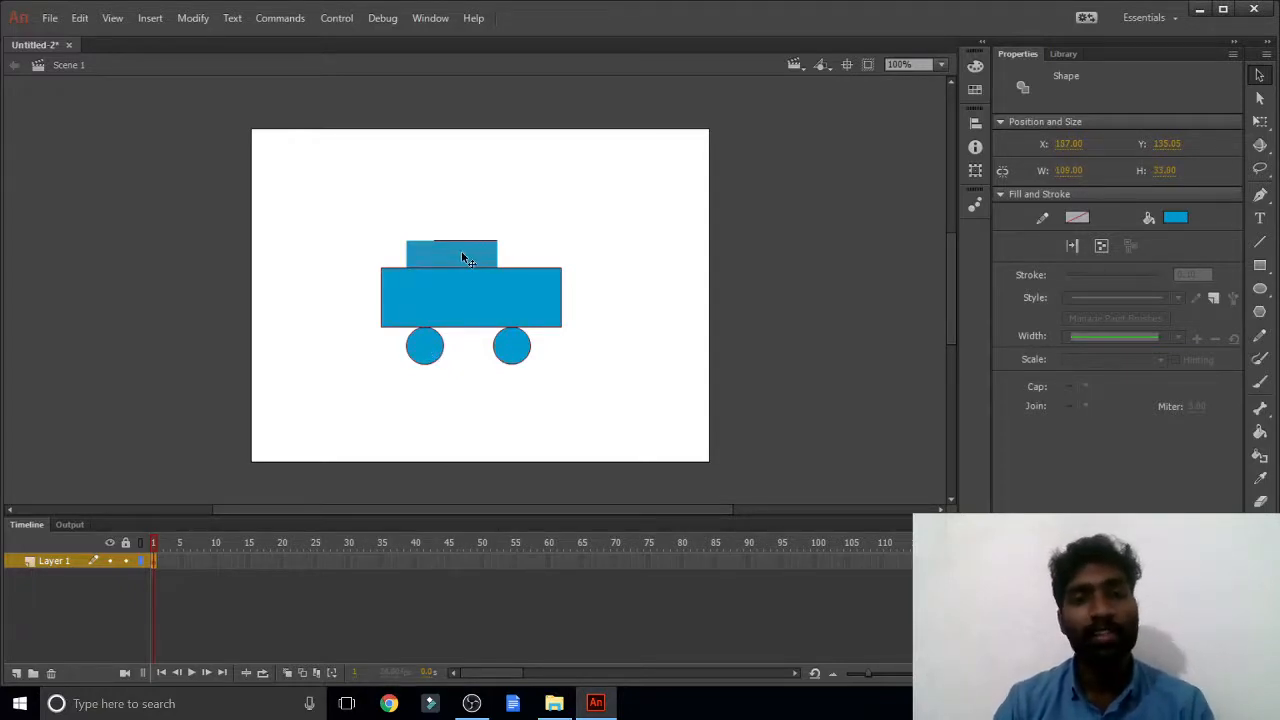
{"action": "left_click", "coordinate": [432, 350]}
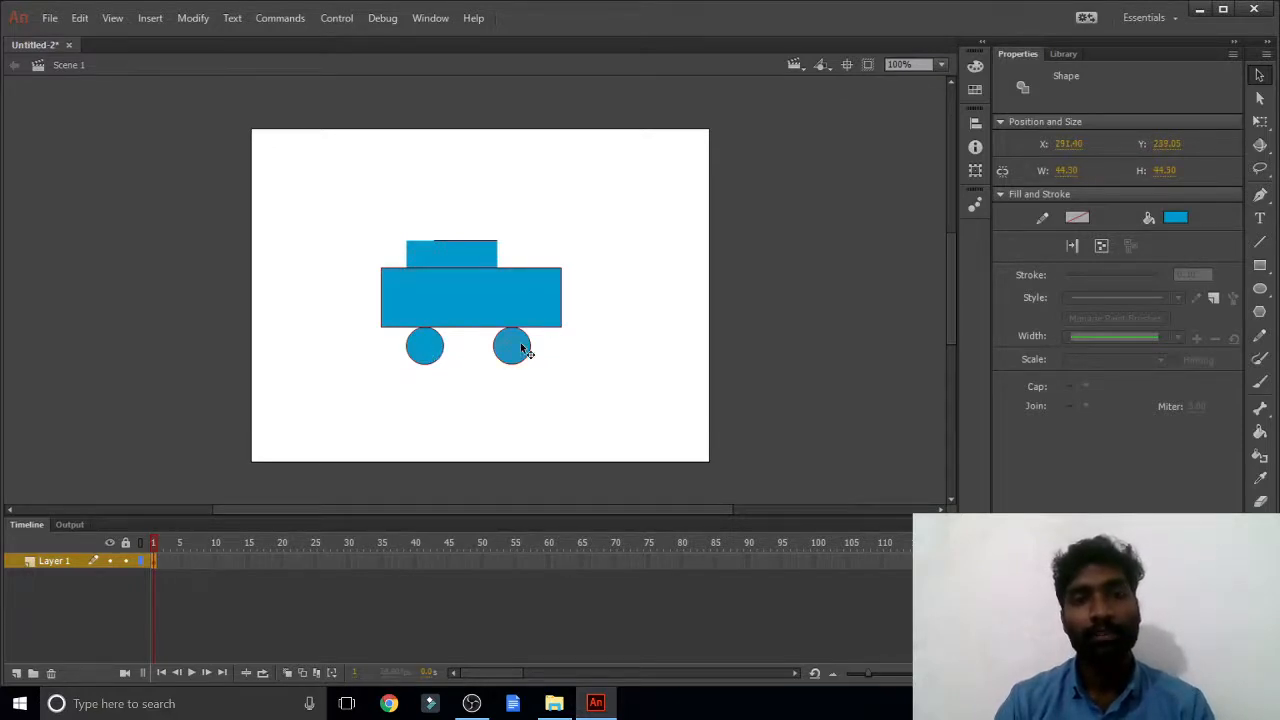
{"action": "left_click", "coordinate": [599, 276]}
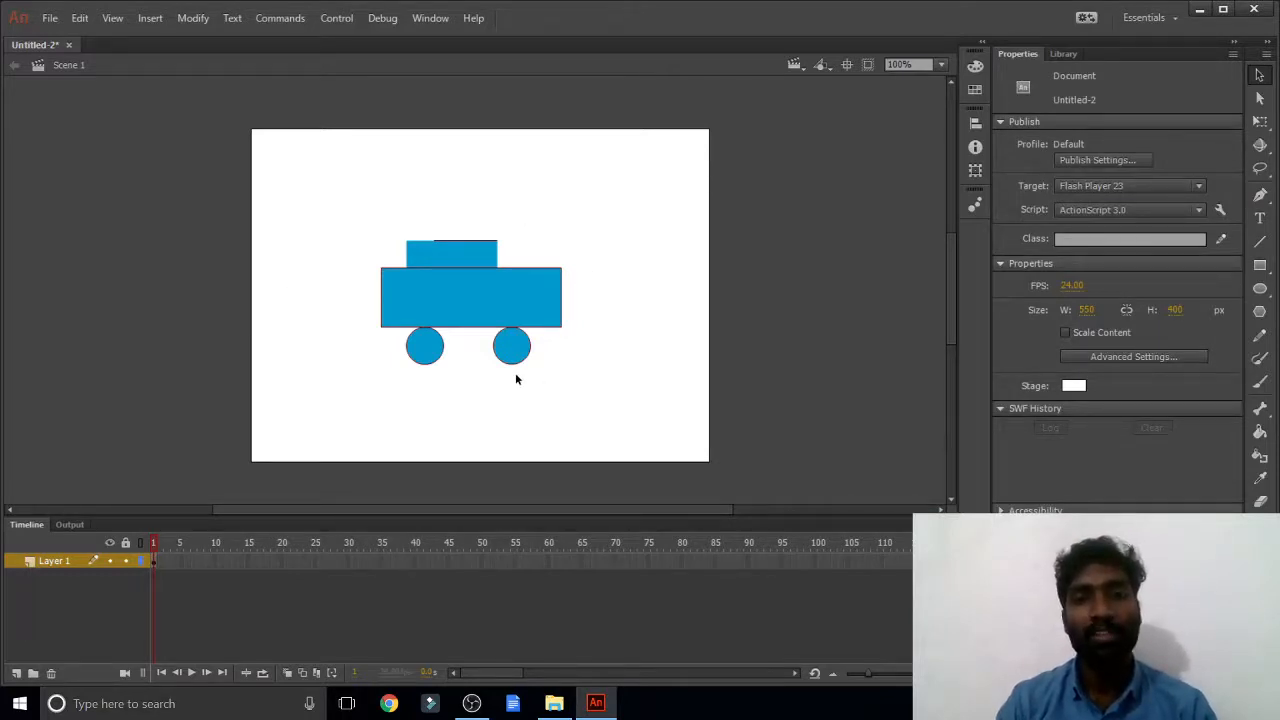
{"action": "left_click", "coordinate": [462, 302]}
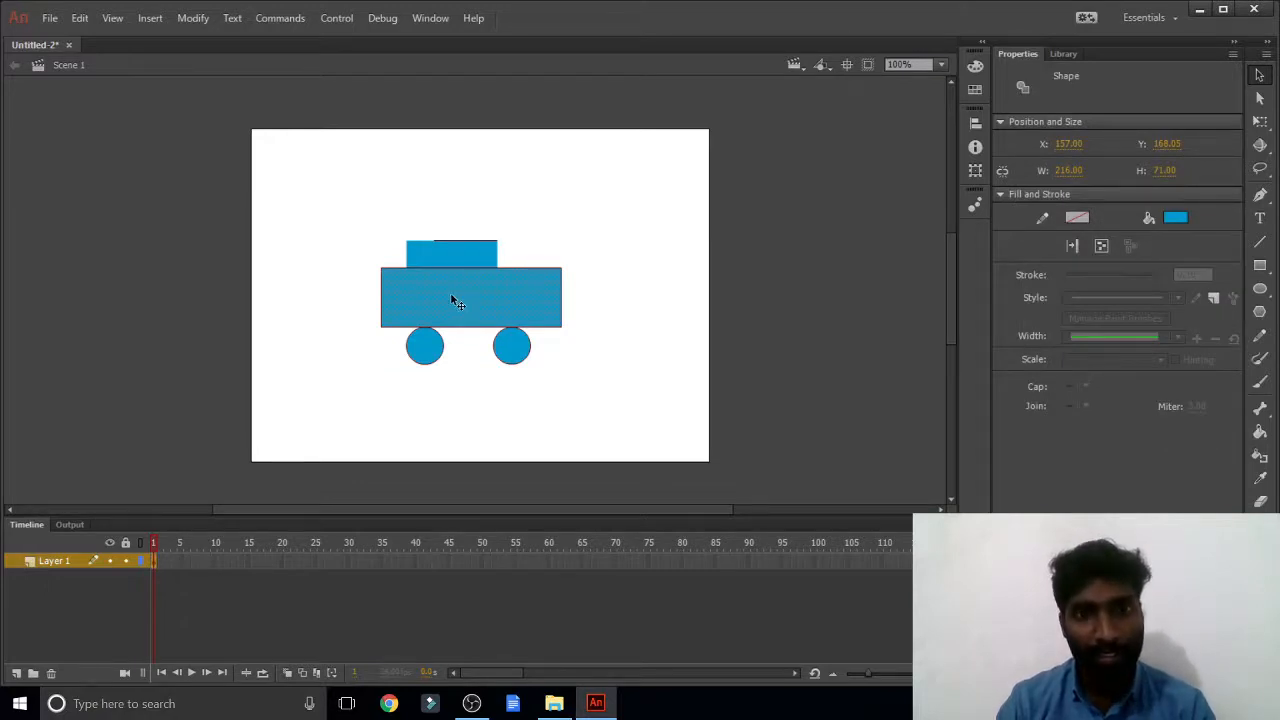
Select all parts of the car and convert them into a single Movie Clip symbol
{"action": "mouse_move", "coordinate": [600, 376]}
{"action": "left_mouse_down"}
{"action": "mouse_move", "coordinate": [483, 337]}
{"action": "mouse_move", "coordinate": [318, 222]}
{"action": "left_mouse_up"}
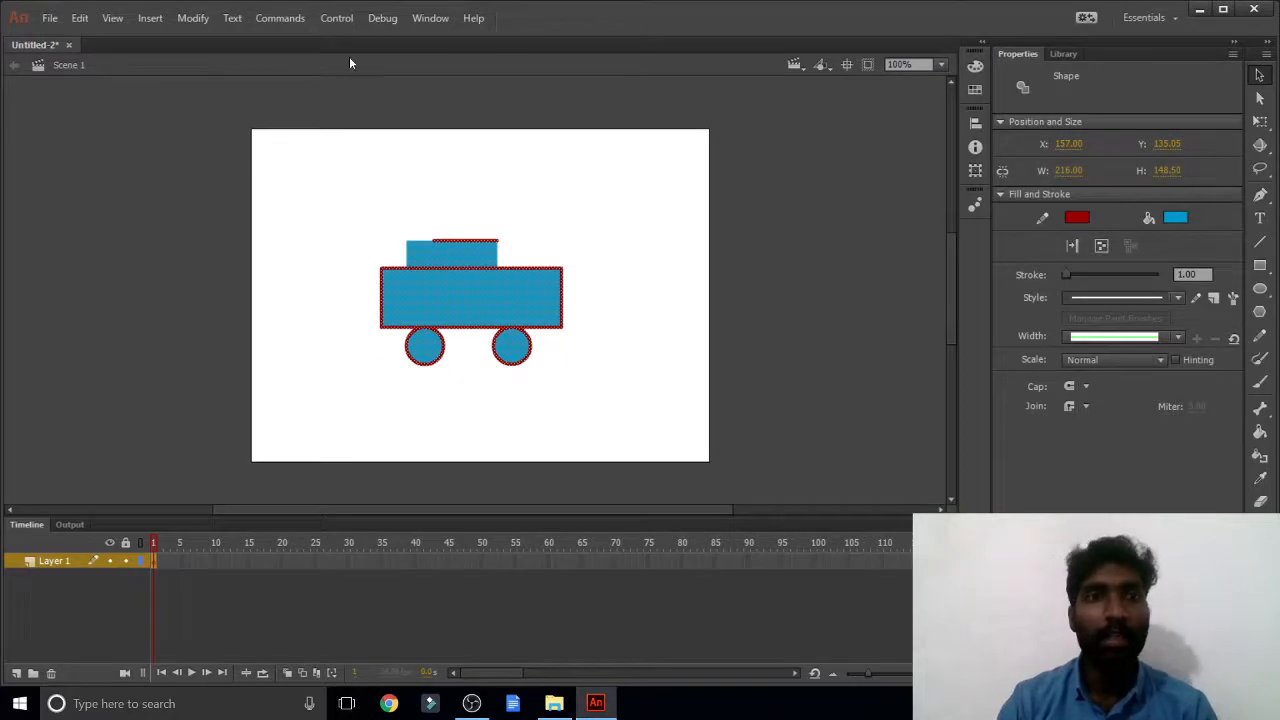
{"action": "left_click", "coordinate": [191, 22]}
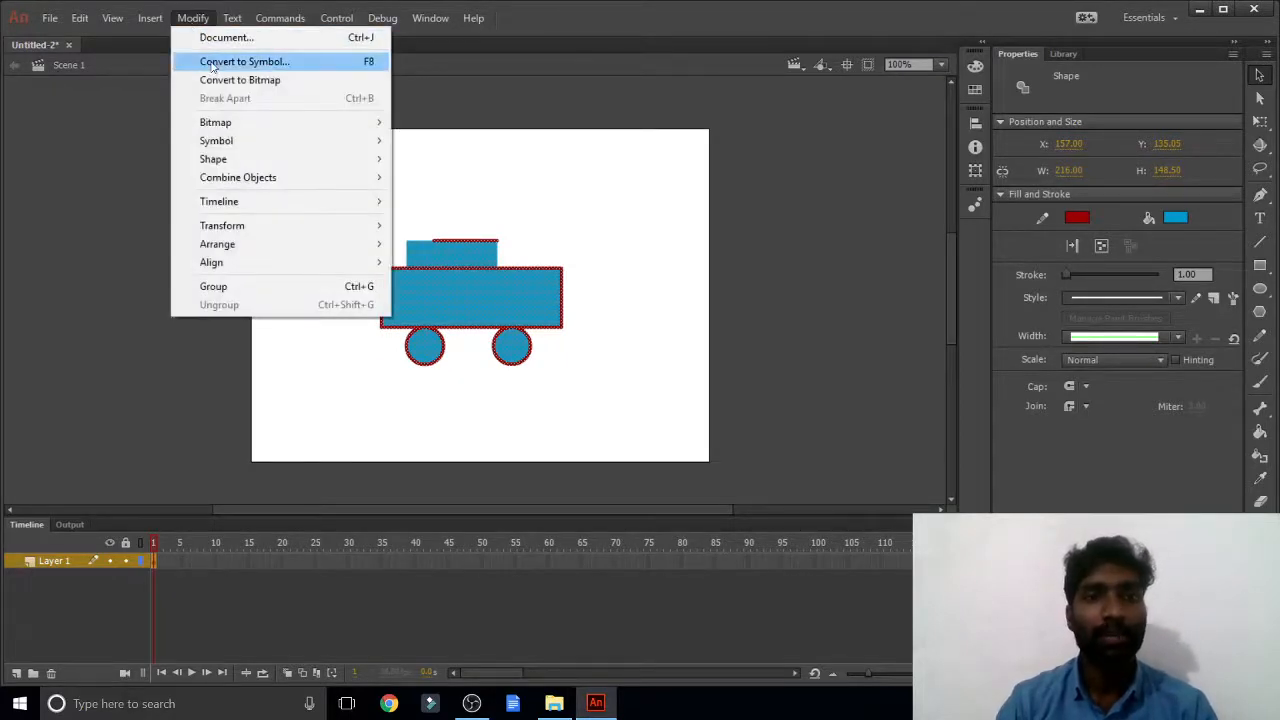
{"action": "left_click", "coordinate": [213, 66]}
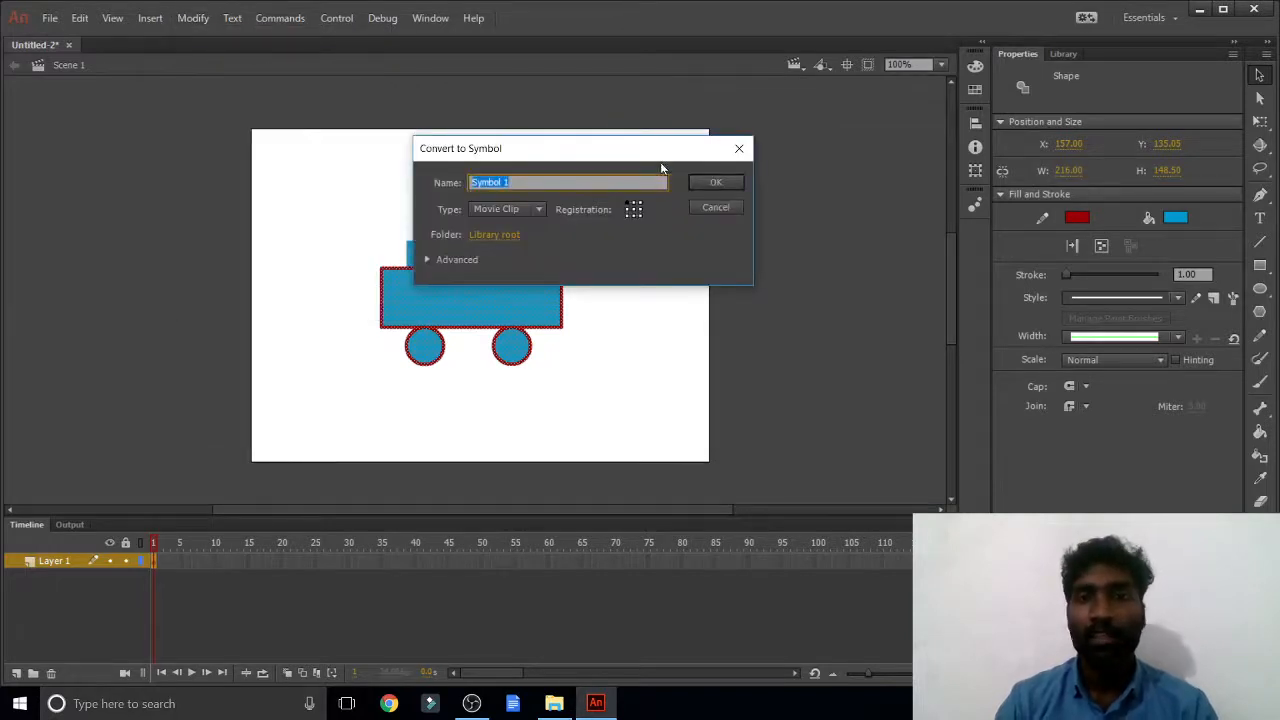
{"action": "left_click", "coordinate": [712, 183]}
Move the whole car symbol near the stage's right edge, to about X 318, Y 103, and deselect it
{"action": "left_click", "coordinate": [613, 269]}
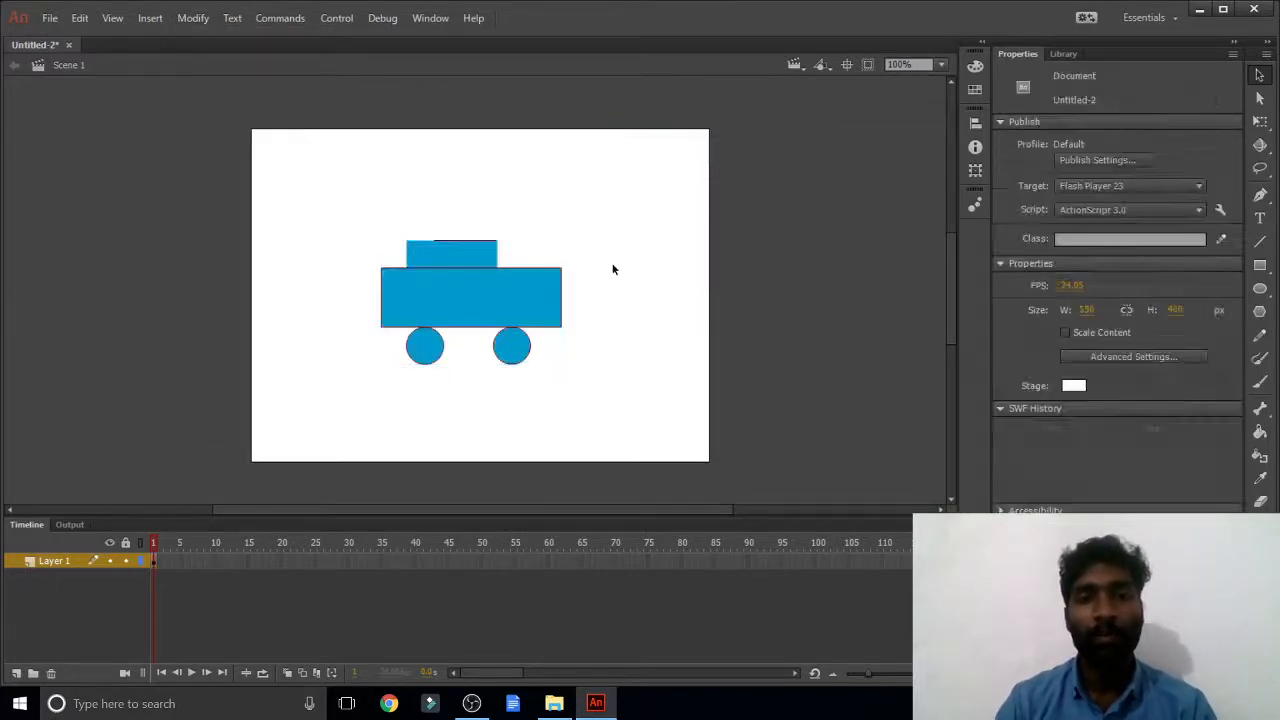
{"action": "left_click", "coordinate": [528, 358]}
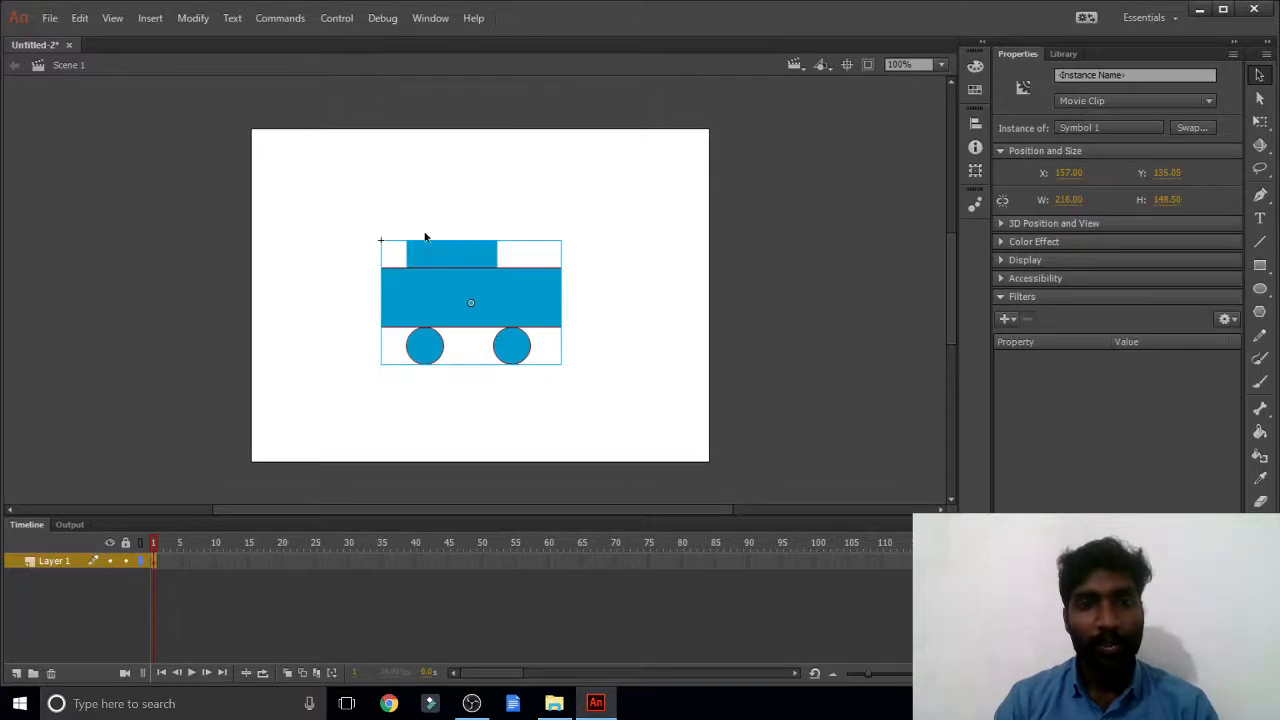
{"action": "left_click_drag", "start_coordinate": [488, 280], "coordinate": [614, 257]}
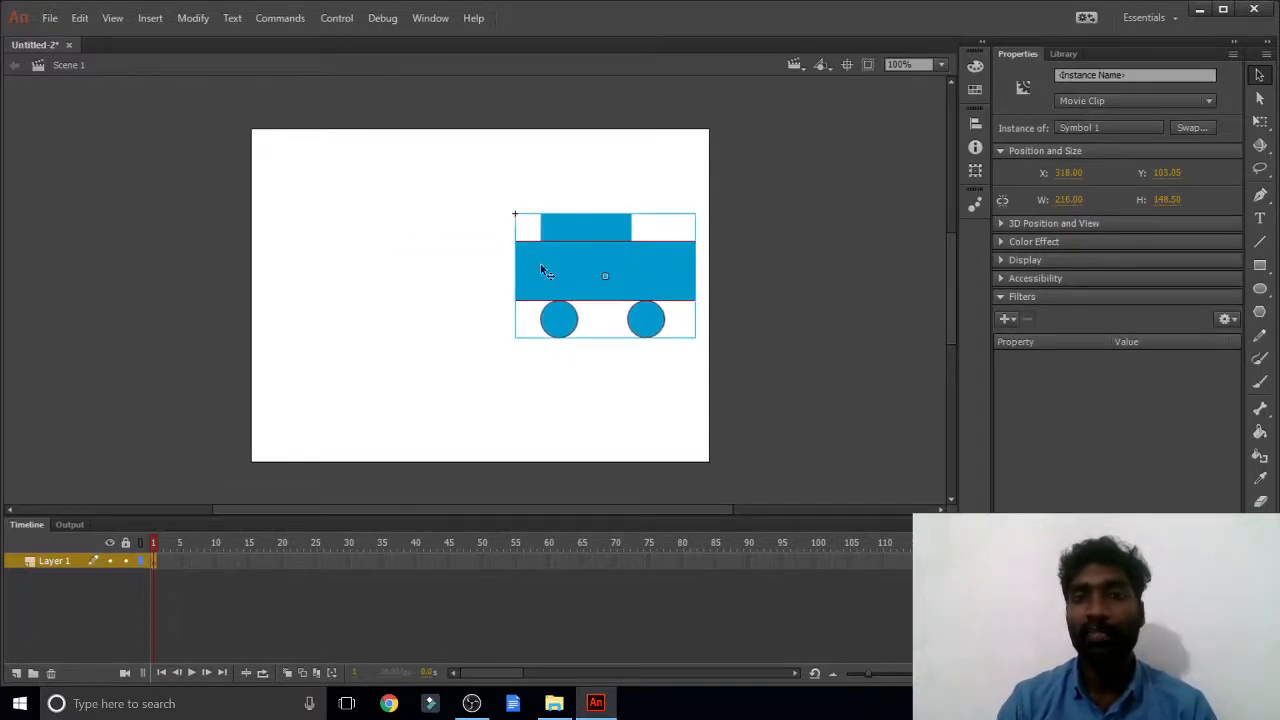
{"action": "left_click", "coordinate": [463, 286]}
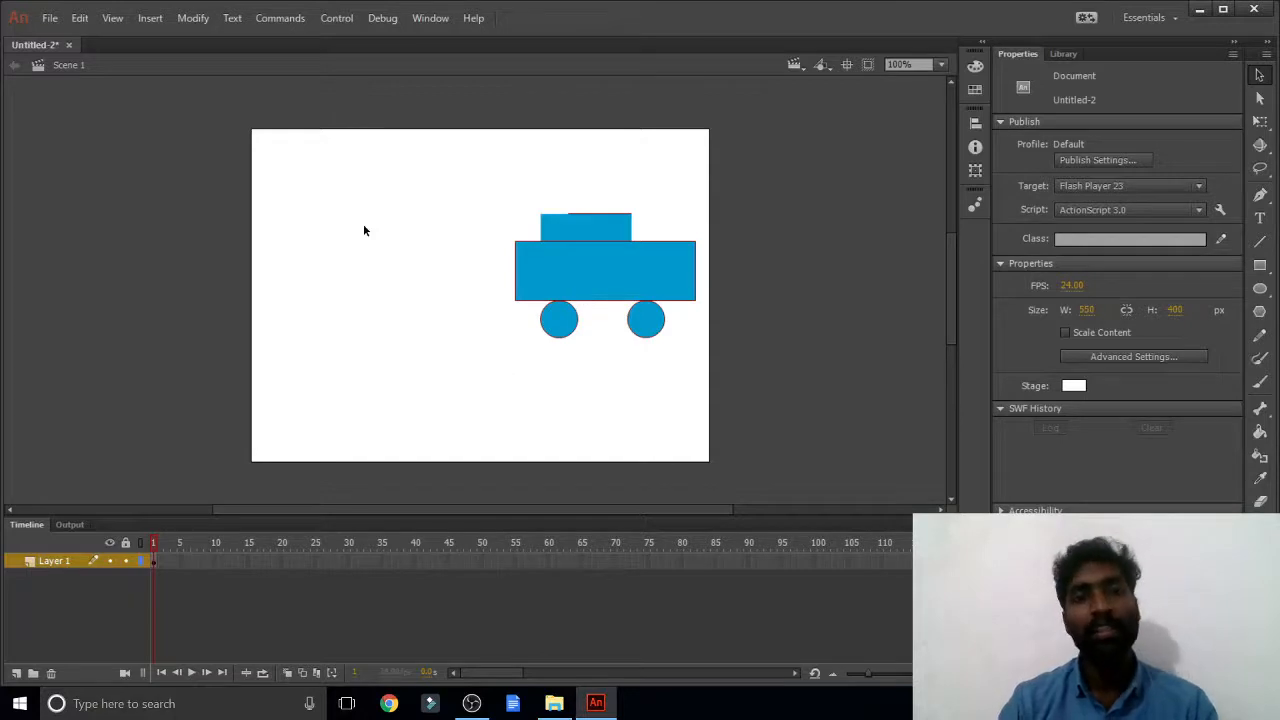
{"action": "left_click", "coordinate": [203, 22]}
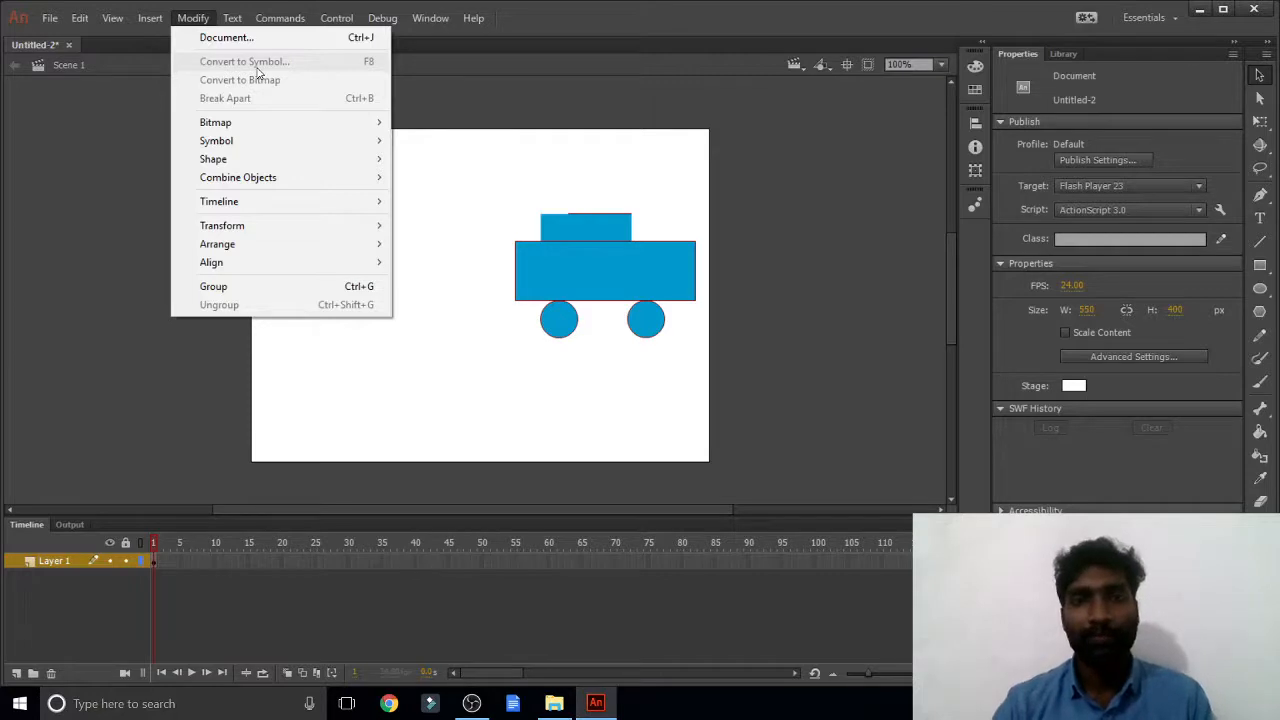
{"action": "left_click", "coordinate": [453, 190]}
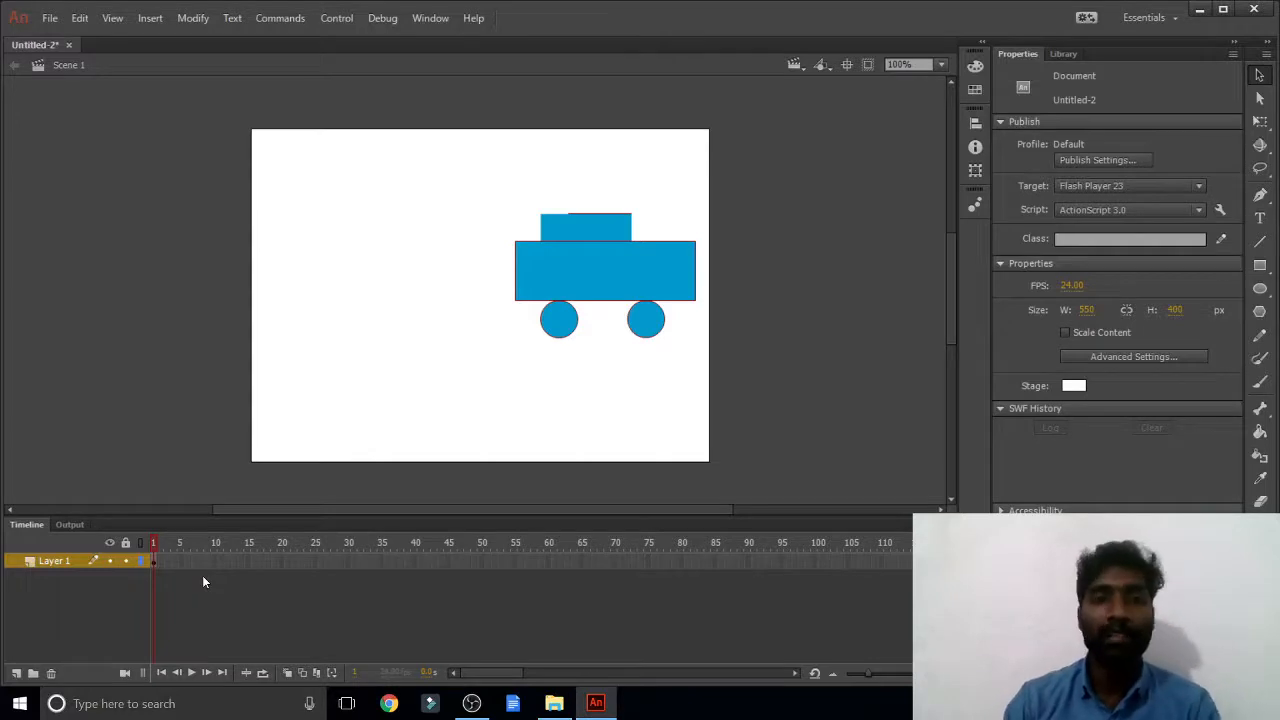
Insert a keyframe at frame 17 of Layer 1 and move the car to the stage's left edge, at about X 9, Y 103
{"action": "right_click", "coordinate": [260, 564]}
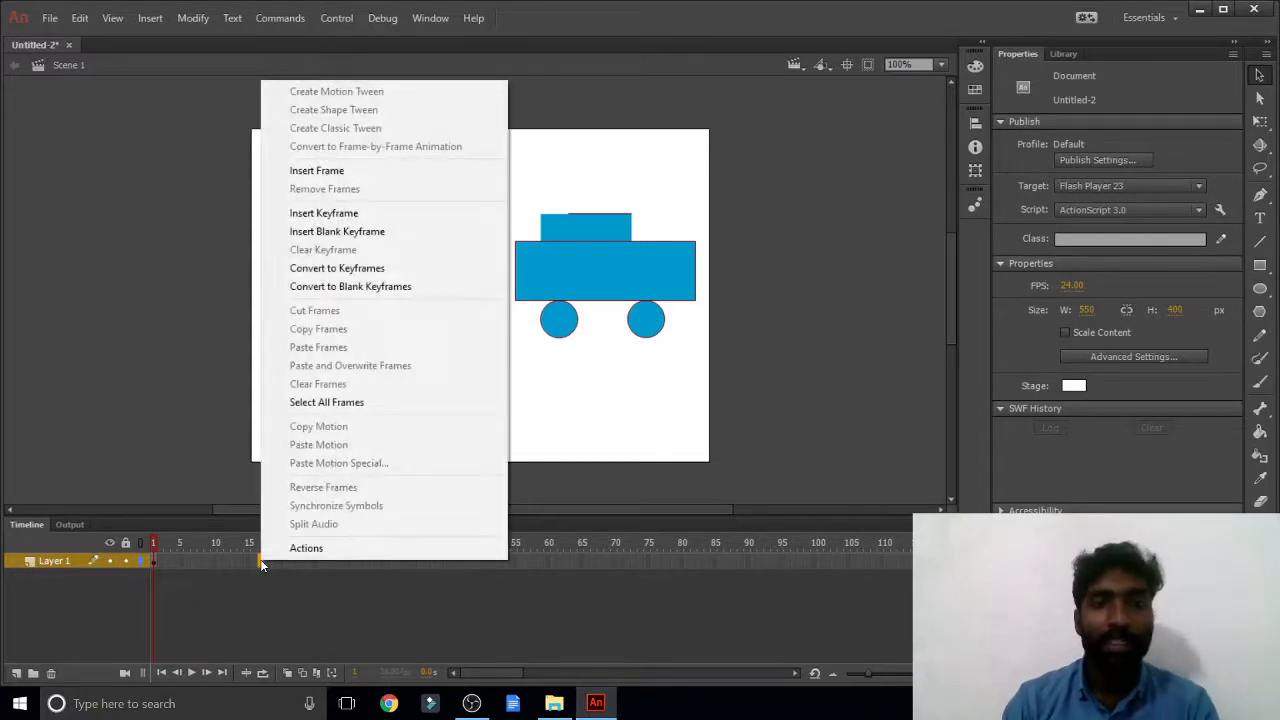
{"action": "left_click", "coordinate": [326, 213]}
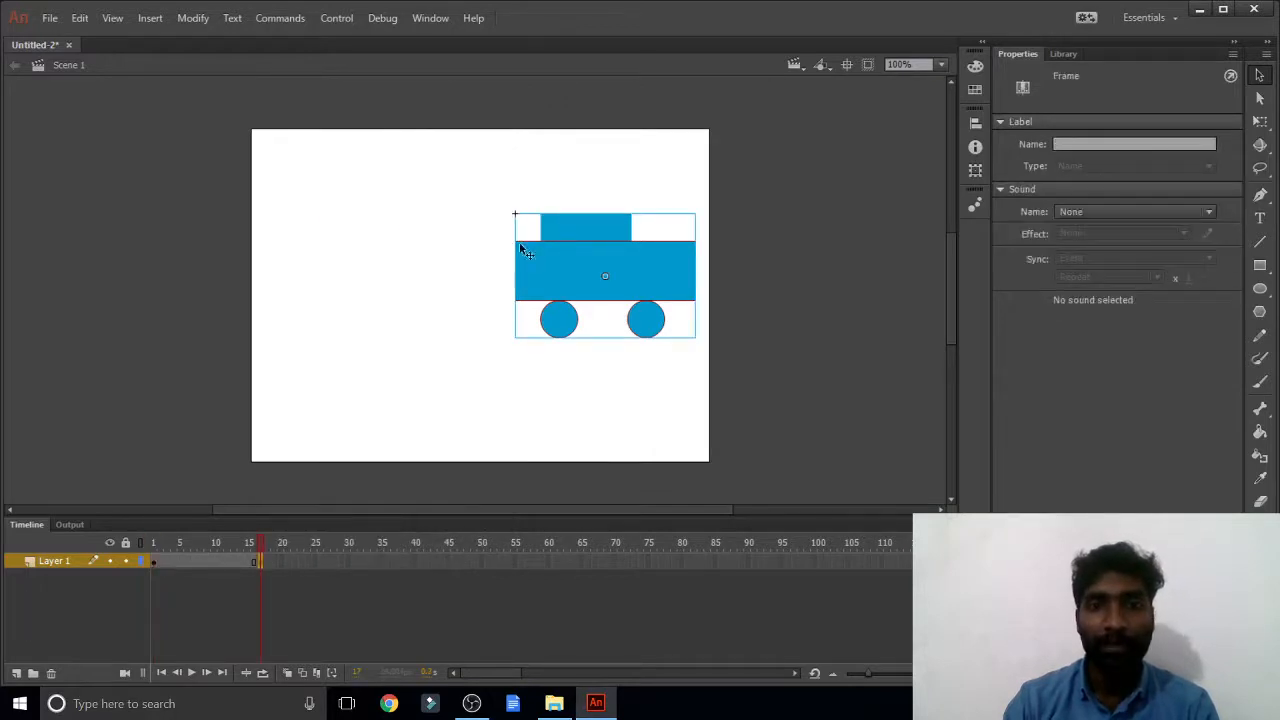
{"action": "left_click_drag", "start_coordinate": [548, 260], "coordinate": [290, 263]}
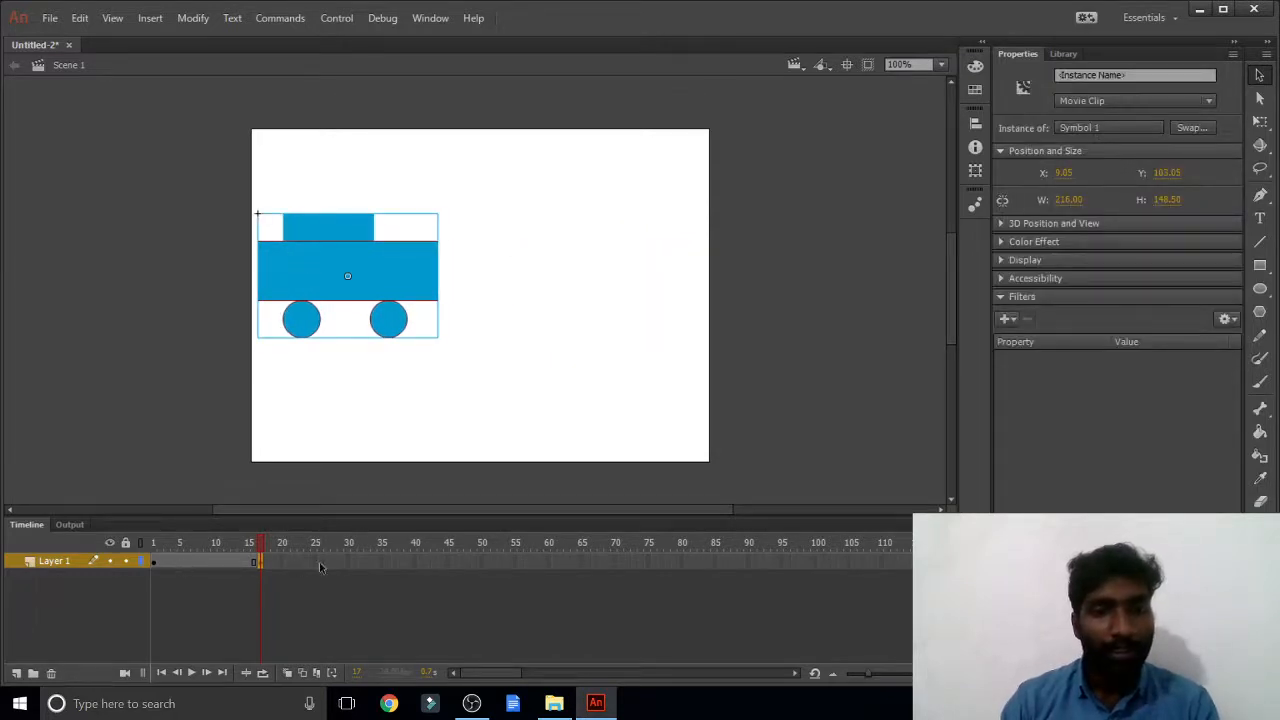
Insert a keyframe at frame 35 of Layer 1 and move the car to the stage's right edge, at about X 334, Y 103
{"action": "left_click", "coordinate": [380, 563]}
{"action": "right_click", "coordinate": [380, 563]}
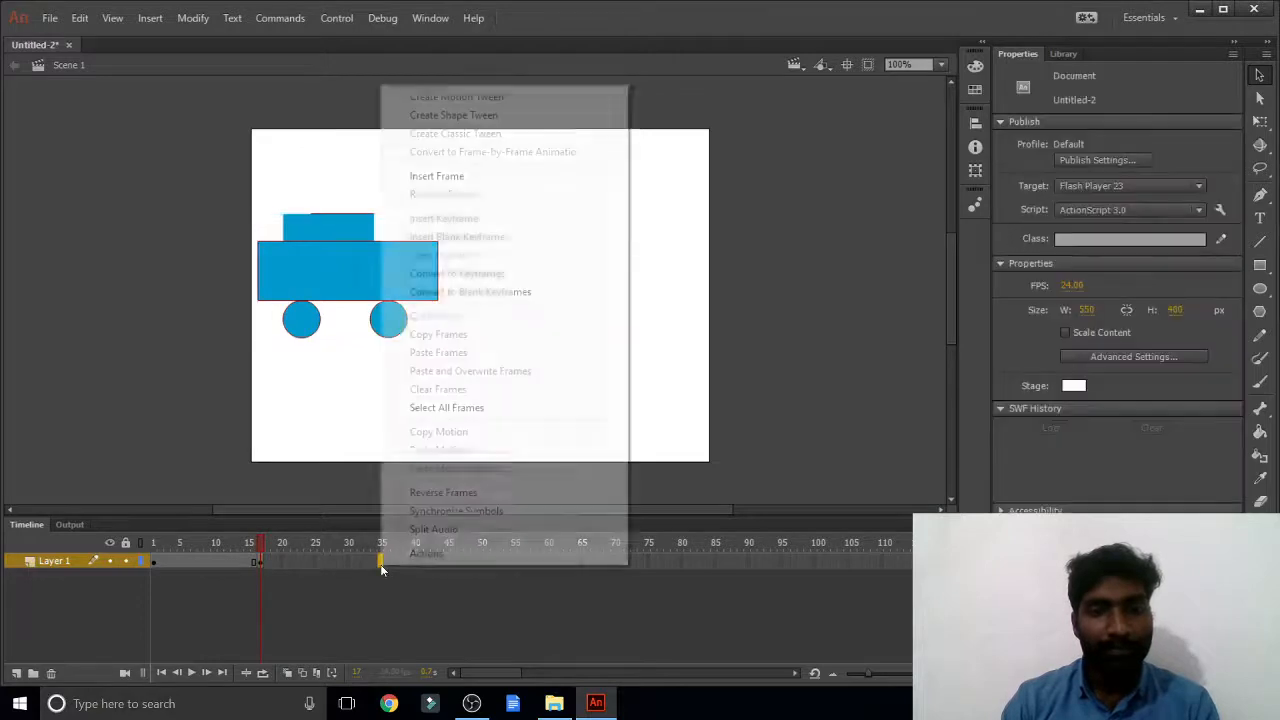
{"action": "left_click", "coordinate": [444, 218]}
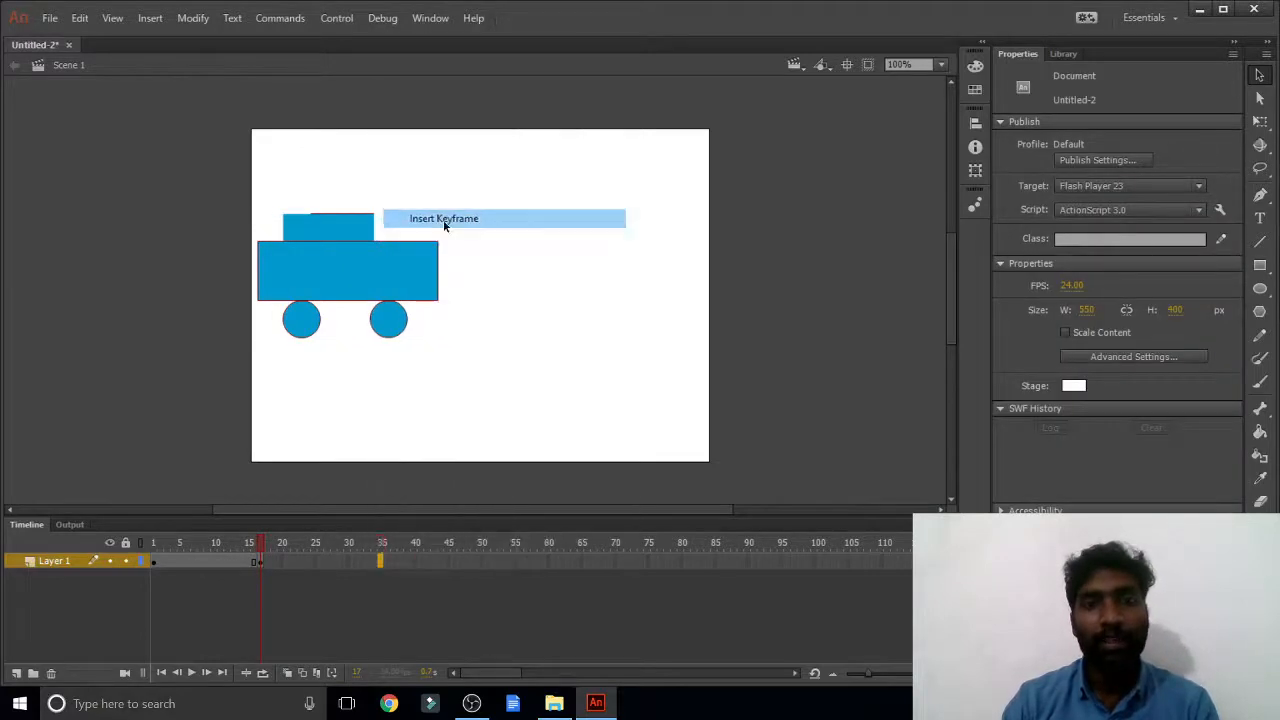
{"action": "left_click_drag", "start_coordinate": [377, 270], "coordinate": [645, 270]}
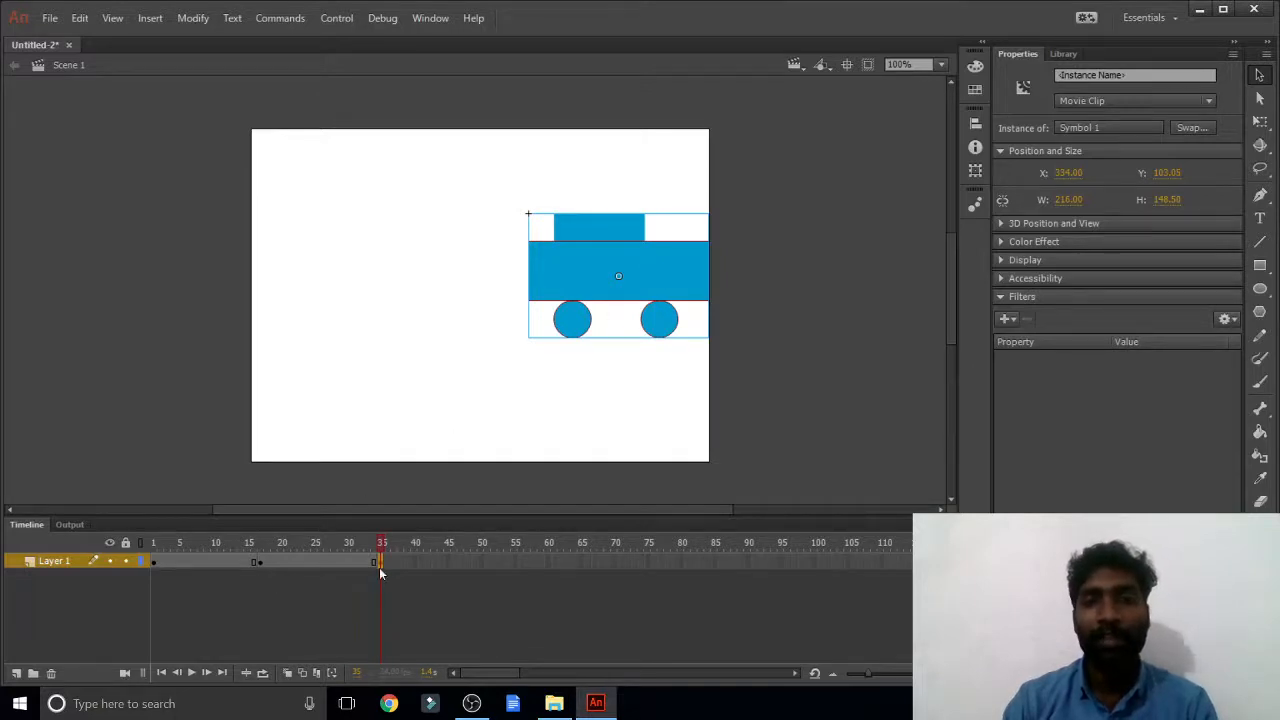
Compare the car's position in the keyframes at frames 17 and 35, and play the animation on the timeline
{"action": "left_click", "coordinate": [259, 563]}
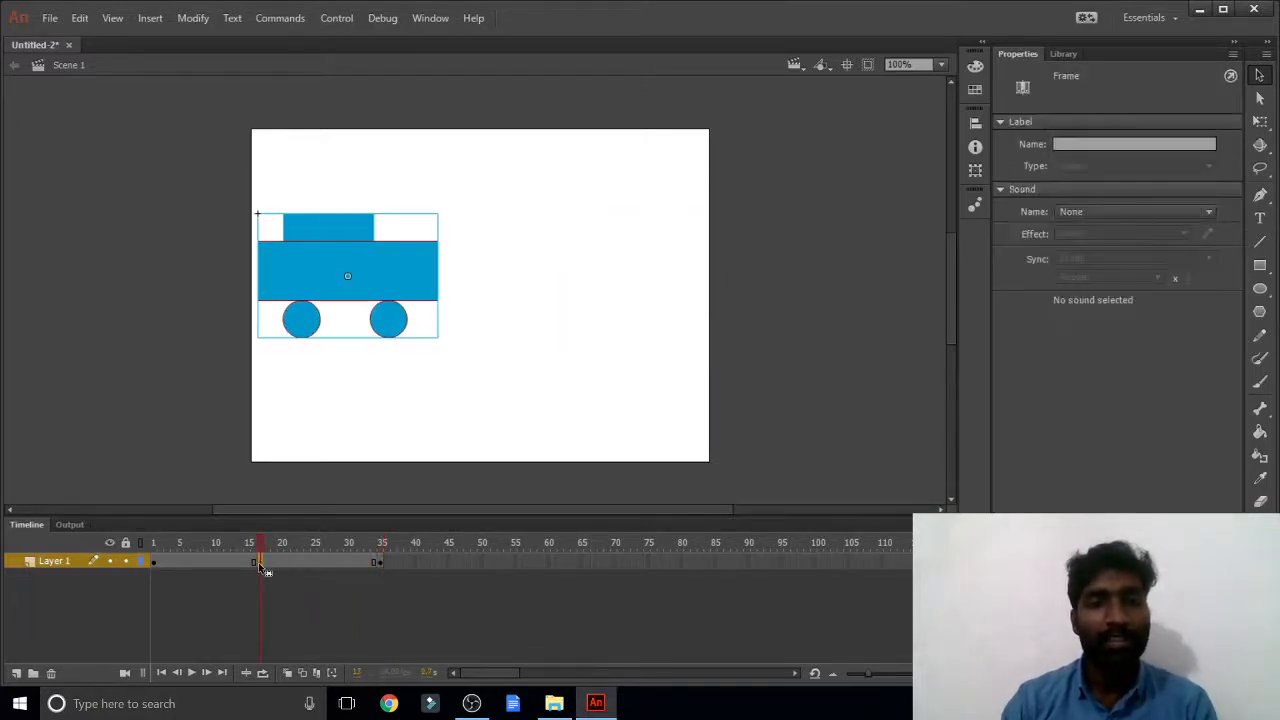
{"action": "left_click", "coordinate": [383, 563]}
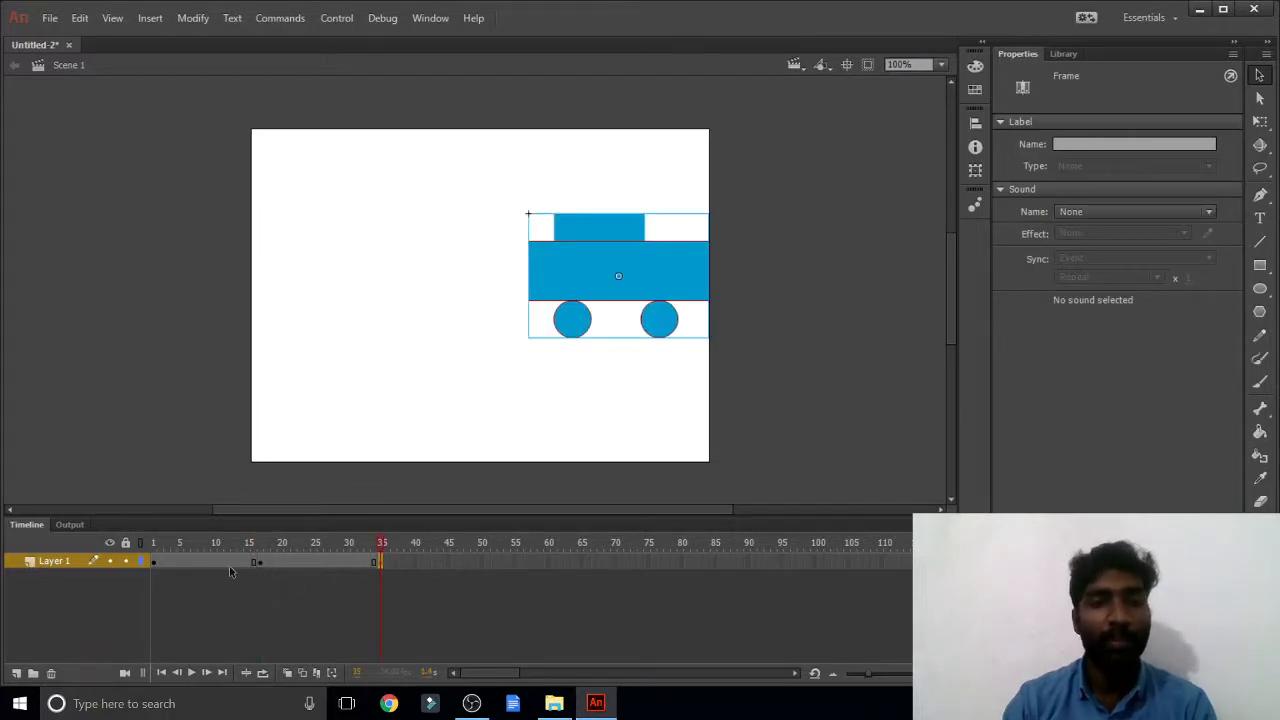
{"action": "left_click", "coordinate": [337, 18]}
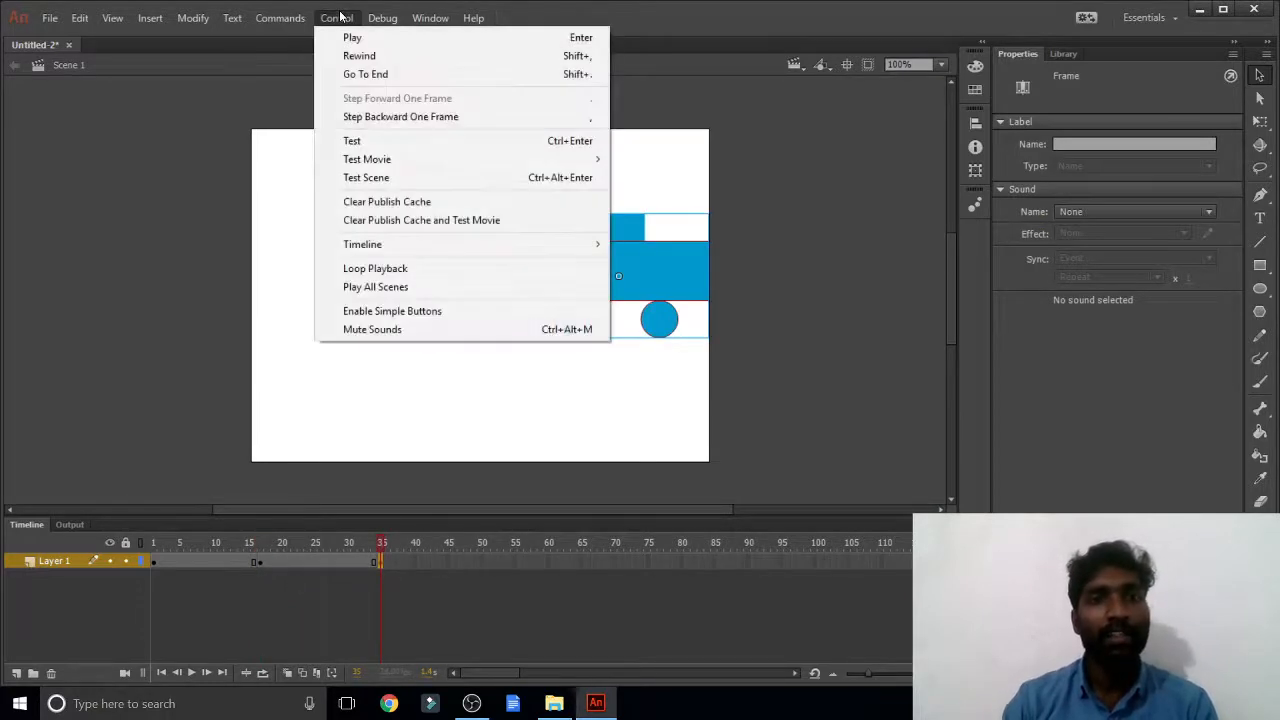
{"action": "left_click", "coordinate": [345, 33]}
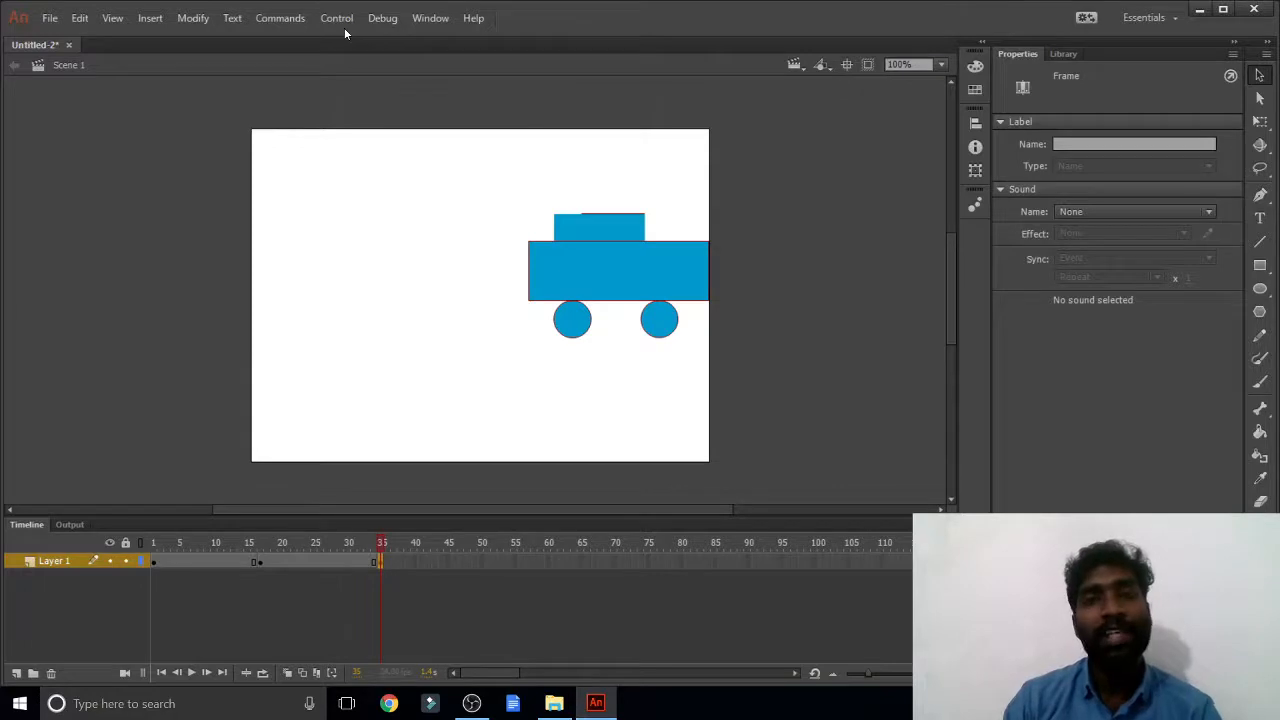
Create a motion tween between the keyframes at frames 1 and 17, and play the animation
{"action": "right_click", "coordinate": [219, 563]}
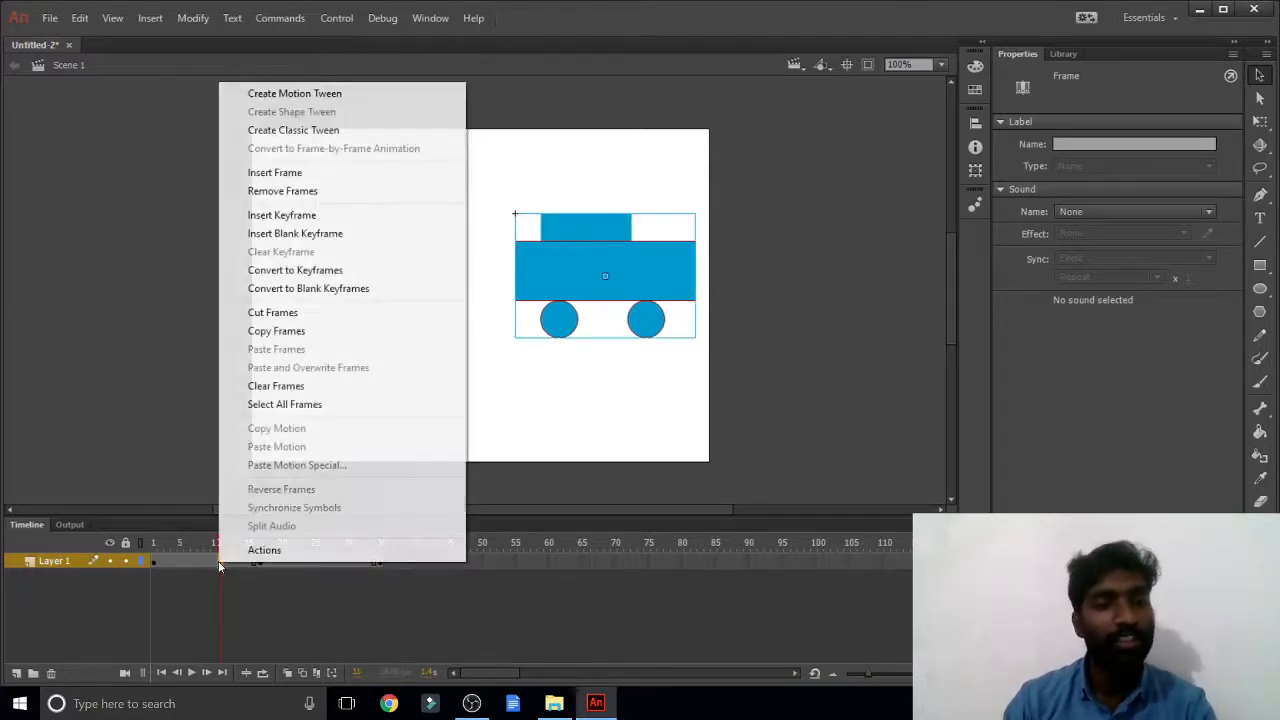
{"action": "left_click", "coordinate": [279, 95]}
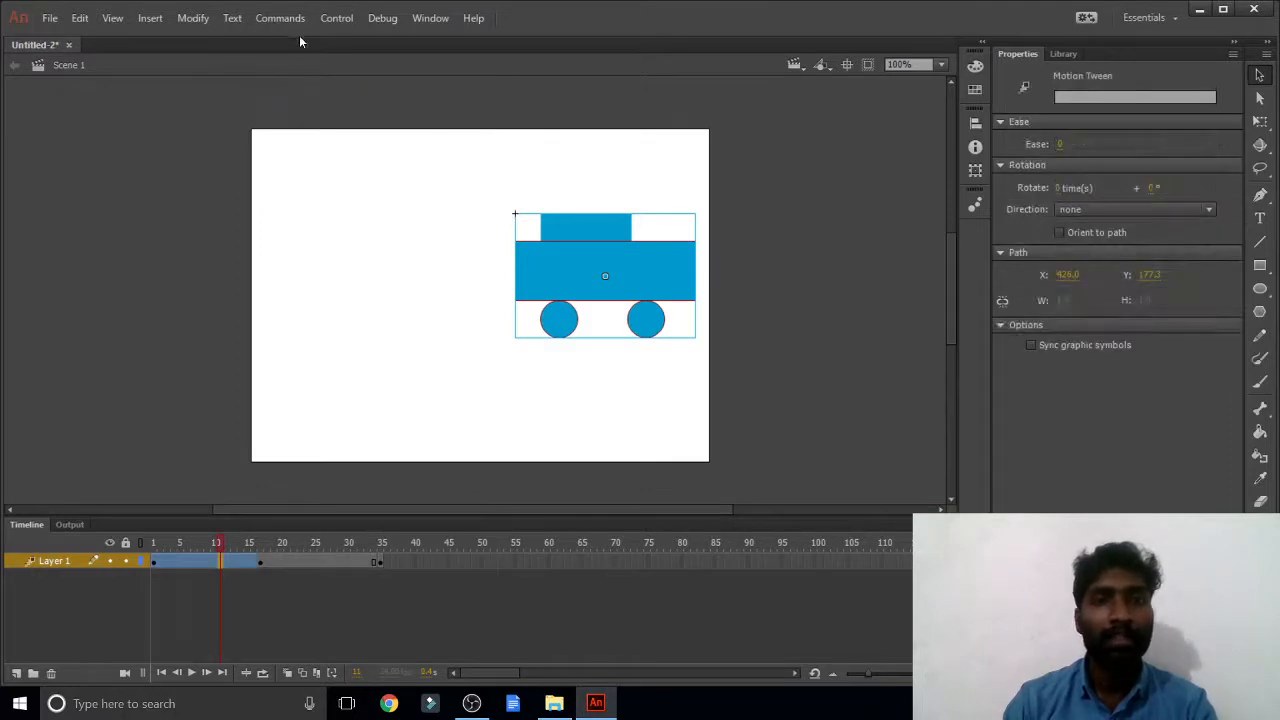
{"action": "left_click", "coordinate": [338, 20]}
{"action": "left_click", "coordinate": [344, 36]}
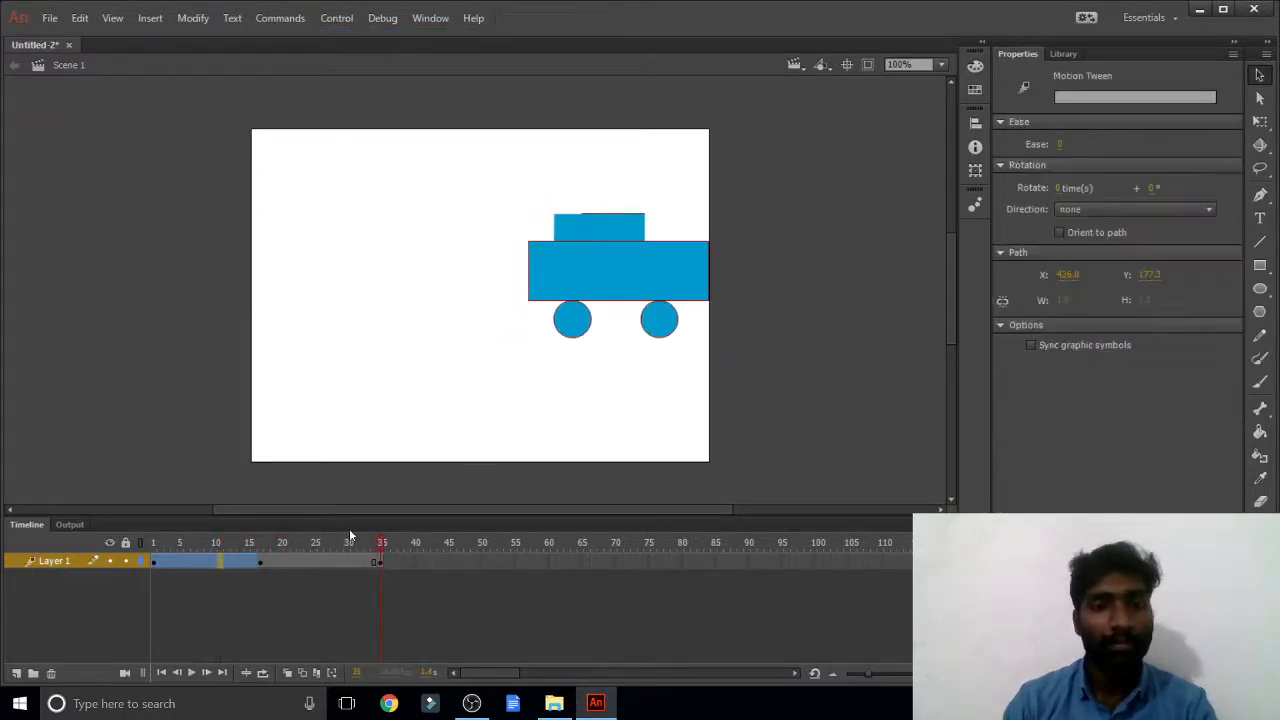
Create a motion tween between the keyframes at frames 17 and 35, and test the movie in Animate
{"action": "right_click", "coordinate": [303, 557]}
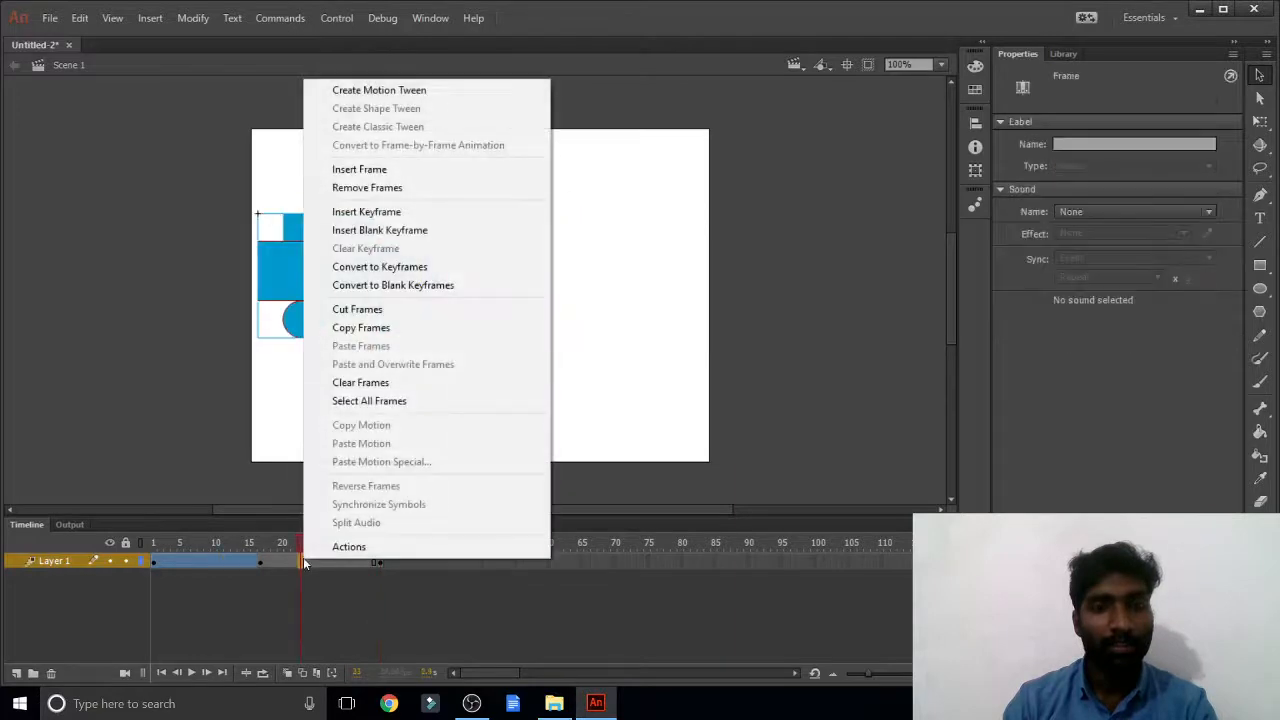
{"action": "left_click", "coordinate": [351, 95]}
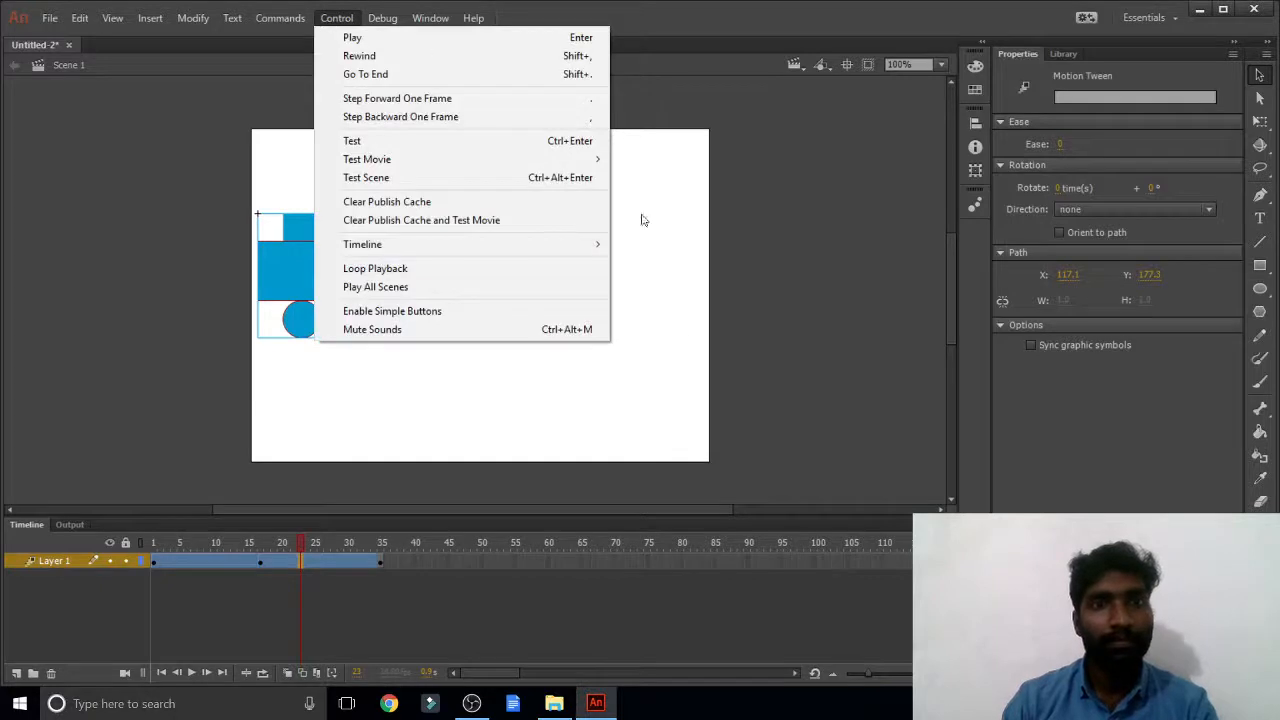
{"action": "mouse_move", "coordinate": [463, 166]}
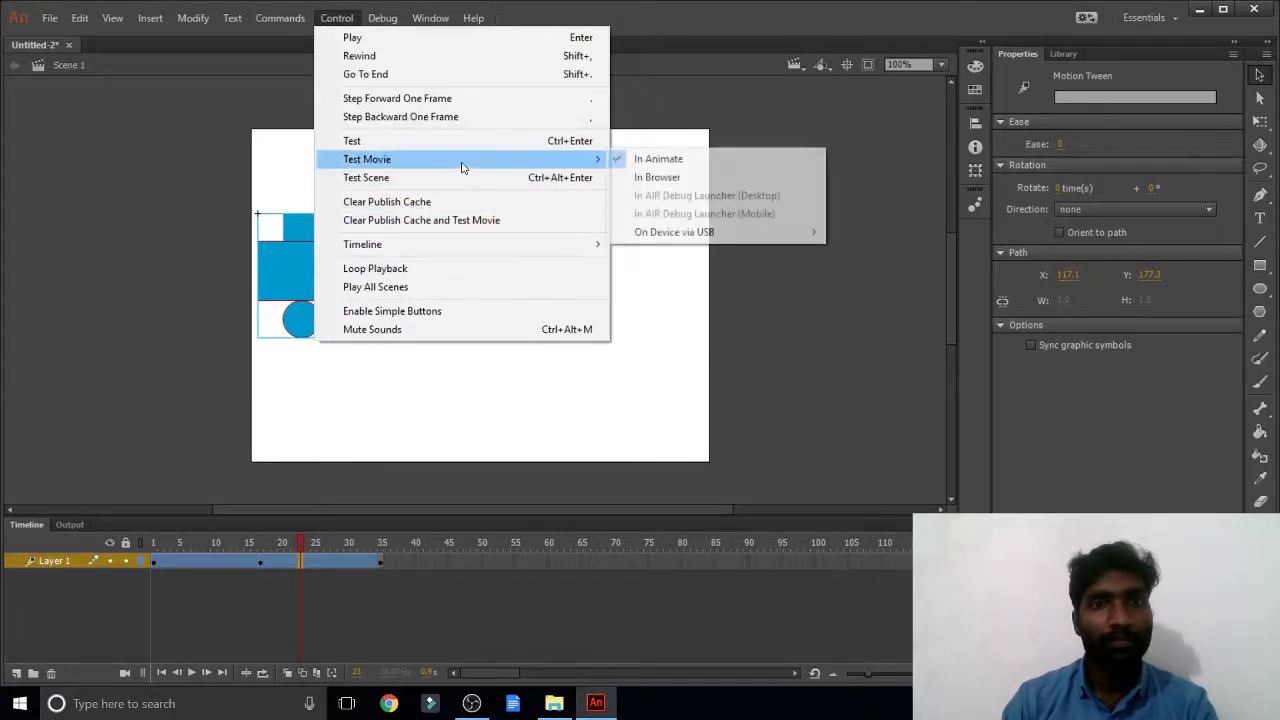
{"action": "left_click", "coordinate": [652, 162]}
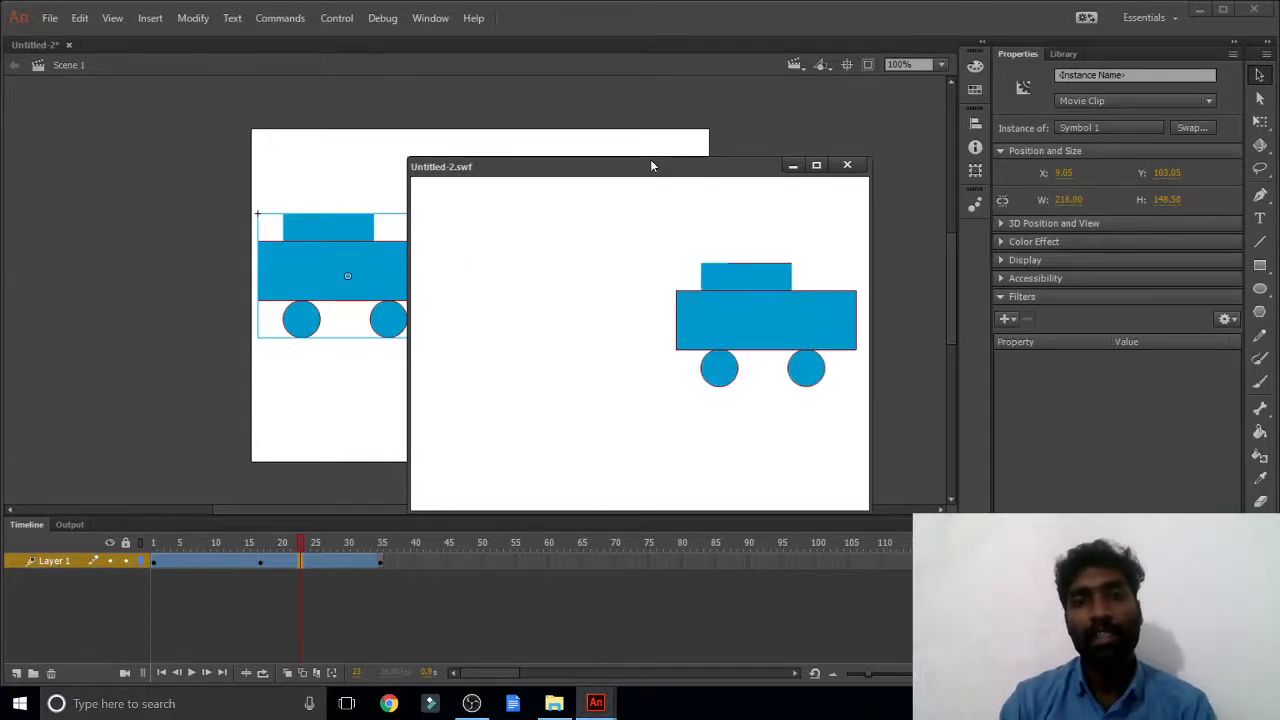
{"action": "left_click", "coordinate": [846, 165]}
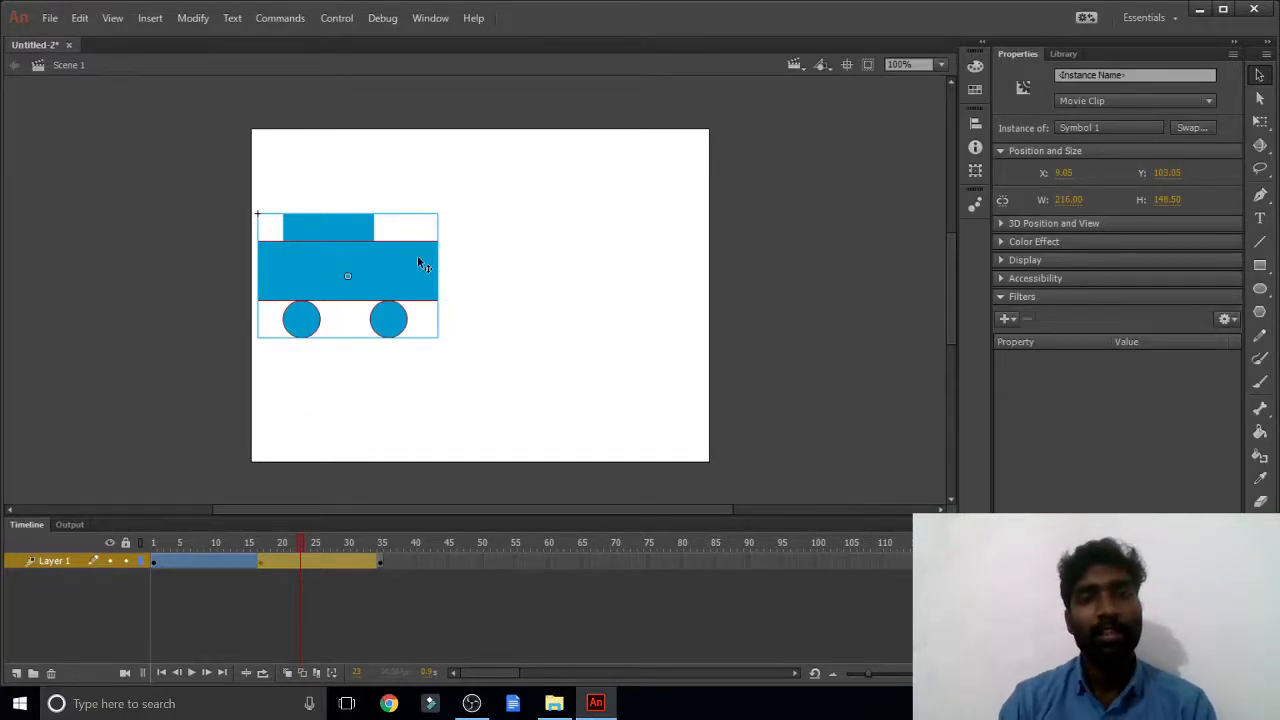
Create a new ActionScript 3.0 document and draw a rectangle about 138 × 94 px near the stage's upper-left corner
{"action": "left_click", "coordinate": [48, 18]}
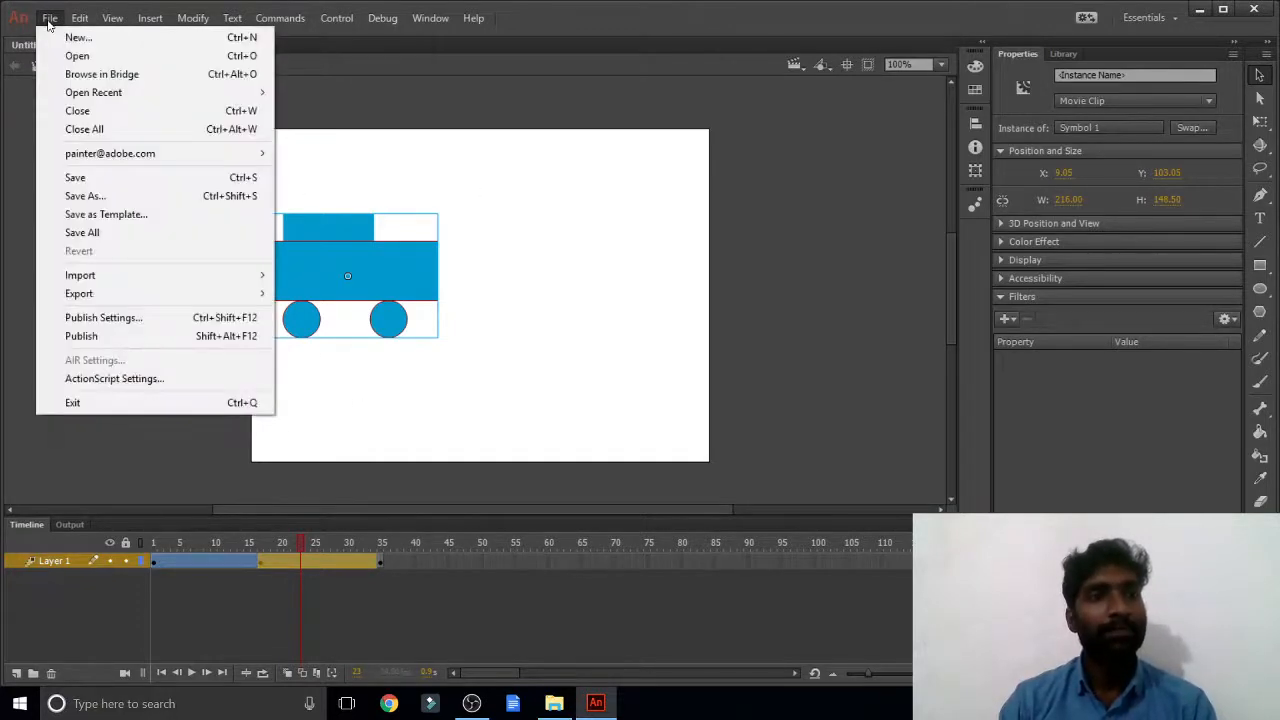
{"action": "left_click", "coordinate": [70, 37]}
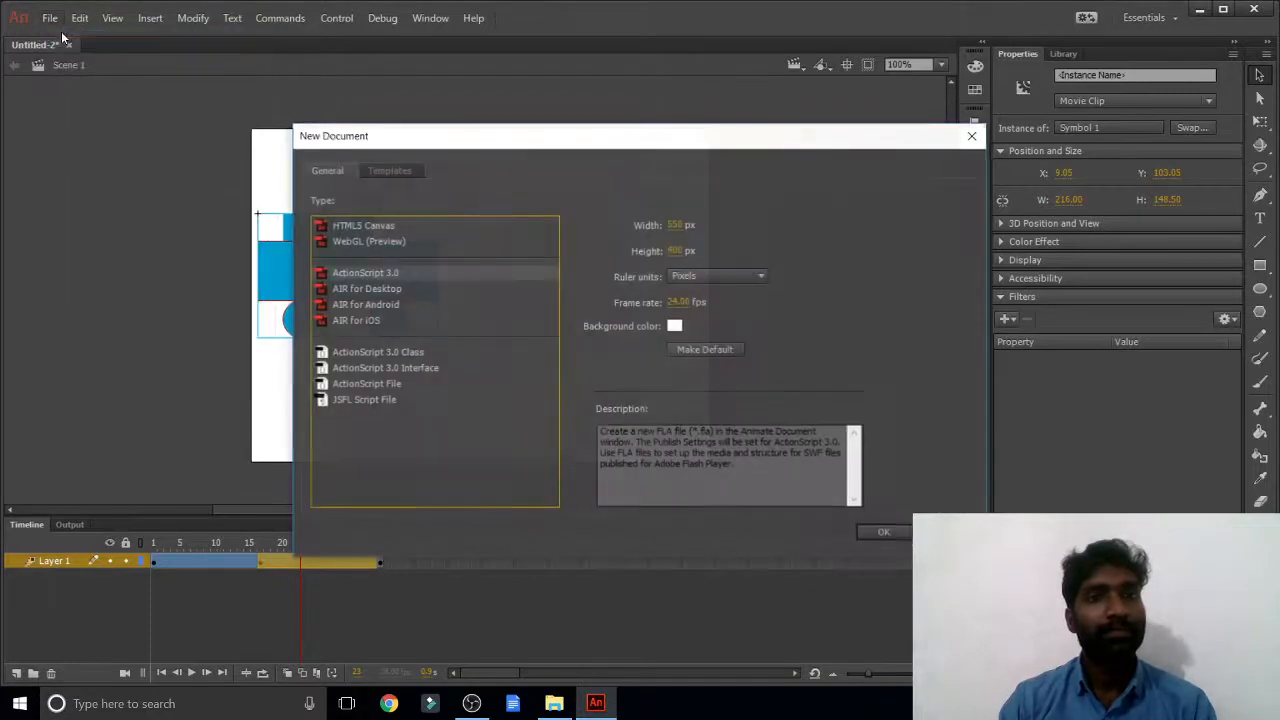
{"action": "double_click", "coordinate": [419, 270]}
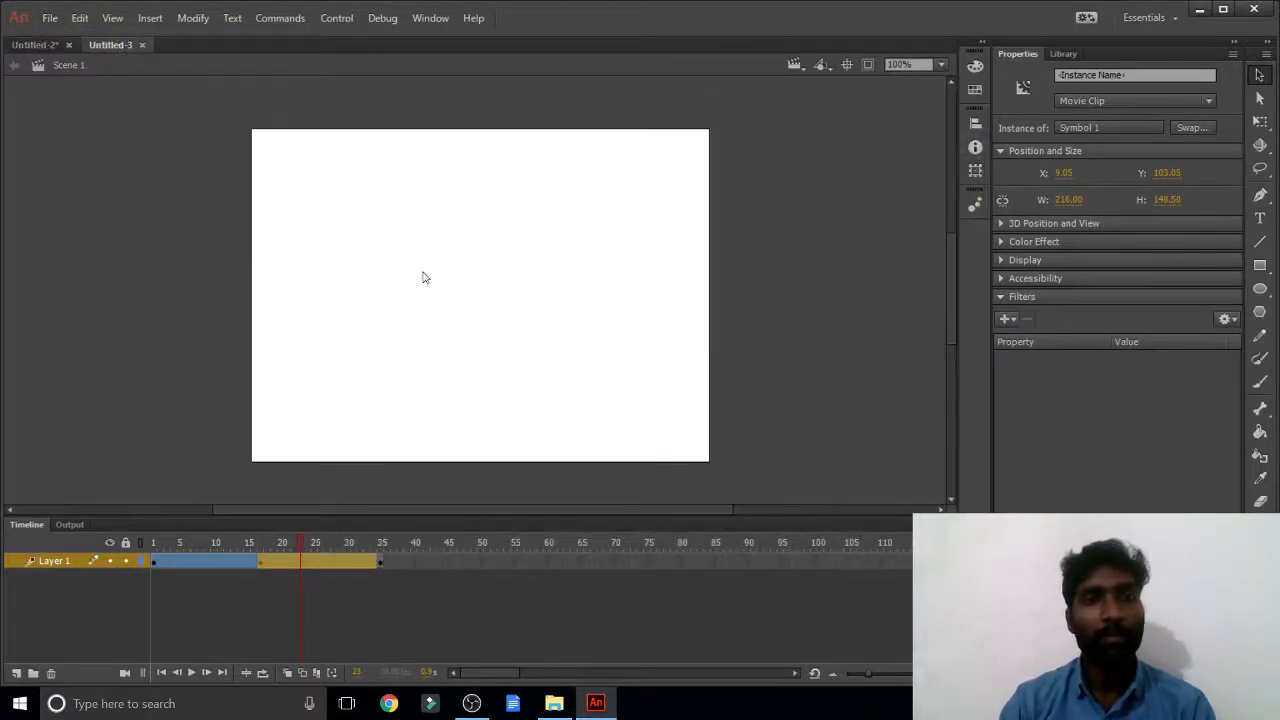
{"action": "left_click", "coordinate": [1258, 265]}
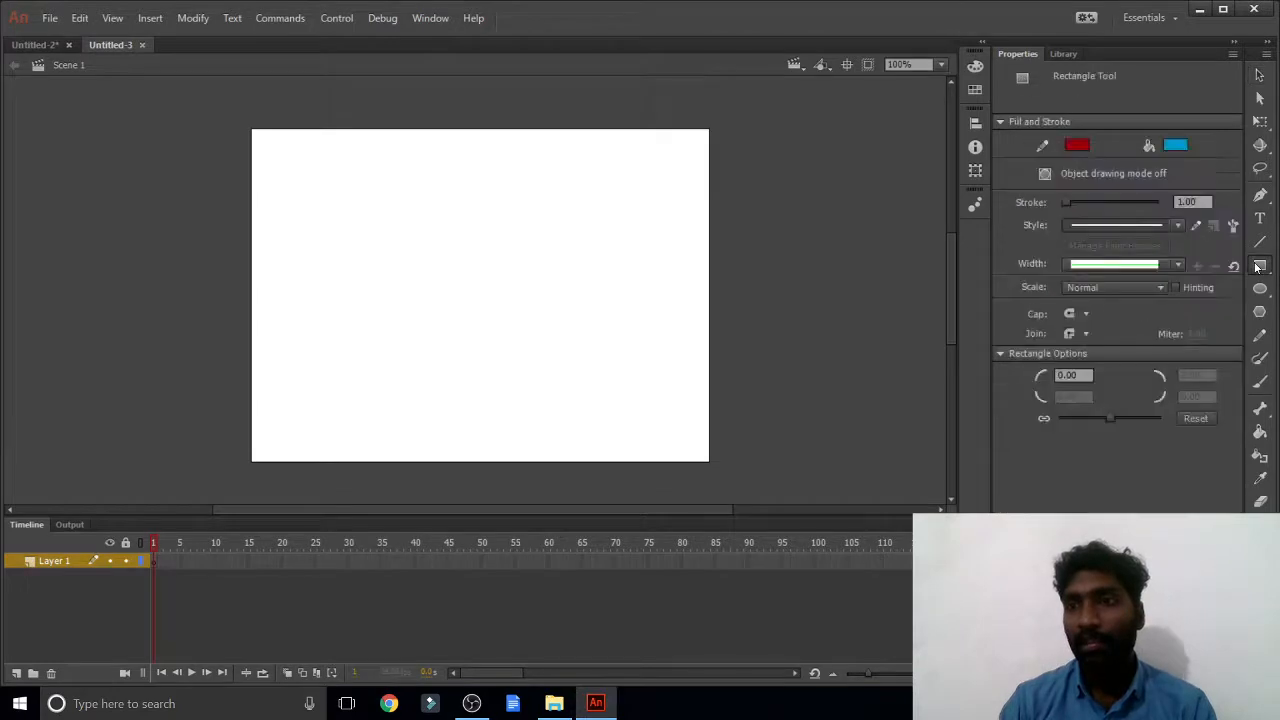
{"action": "left_click_drag", "start_coordinate": [296, 181], "coordinate": [411, 260]}
On a new keyframe at frame 11, move the rectangle to the right and enlarge it around its centre to about 490 × 399 px
{"action": "right_click", "coordinate": [220, 562]}
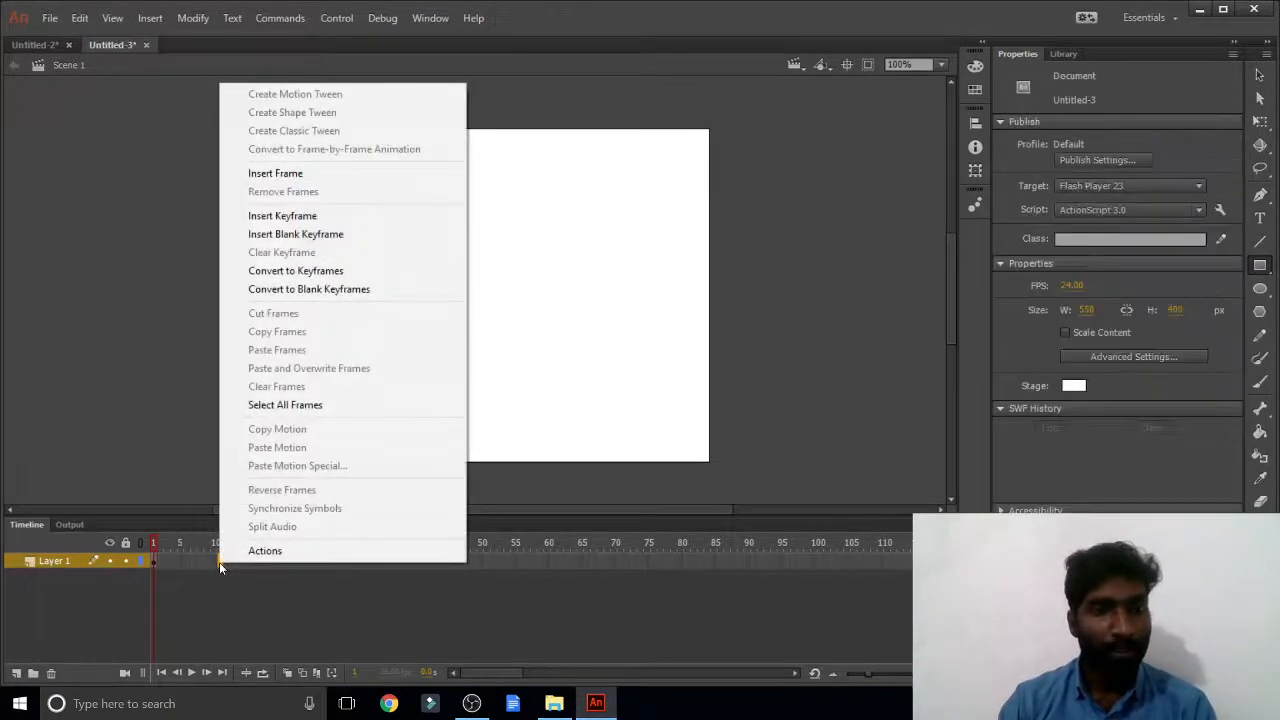
{"action": "left_click", "coordinate": [283, 215]}
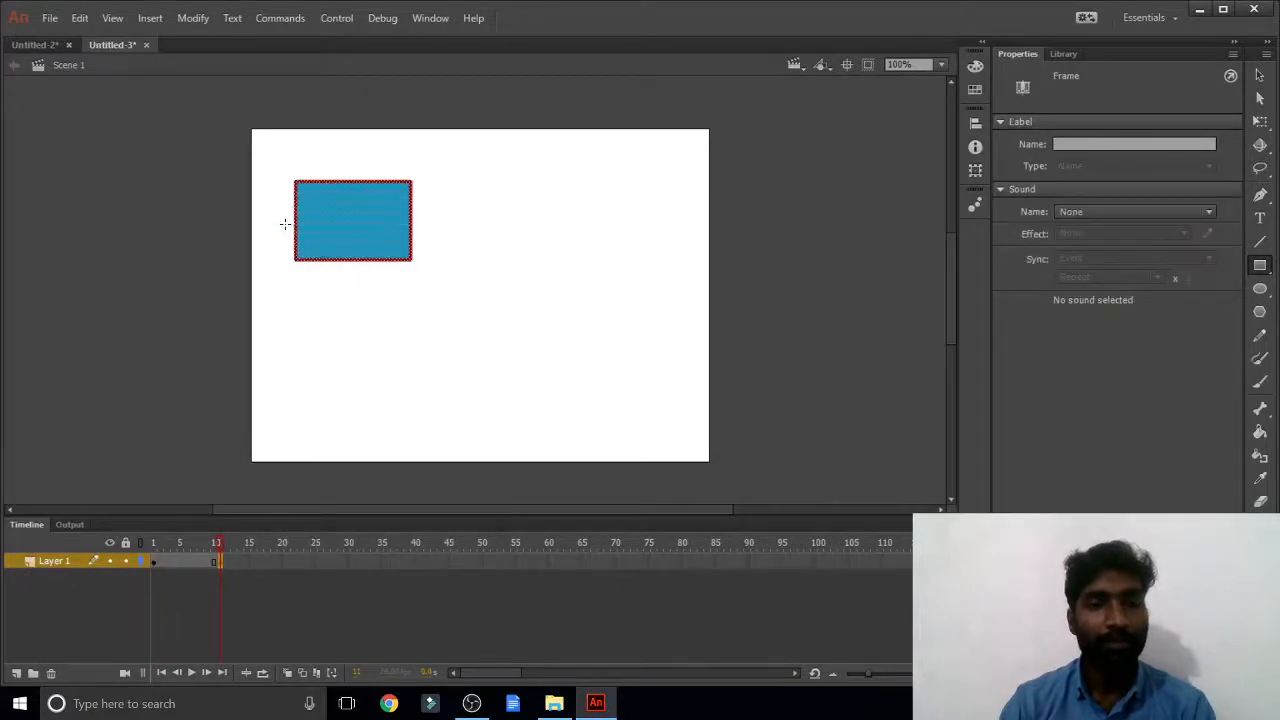
{"action": "left_click", "coordinate": [1260, 76]}
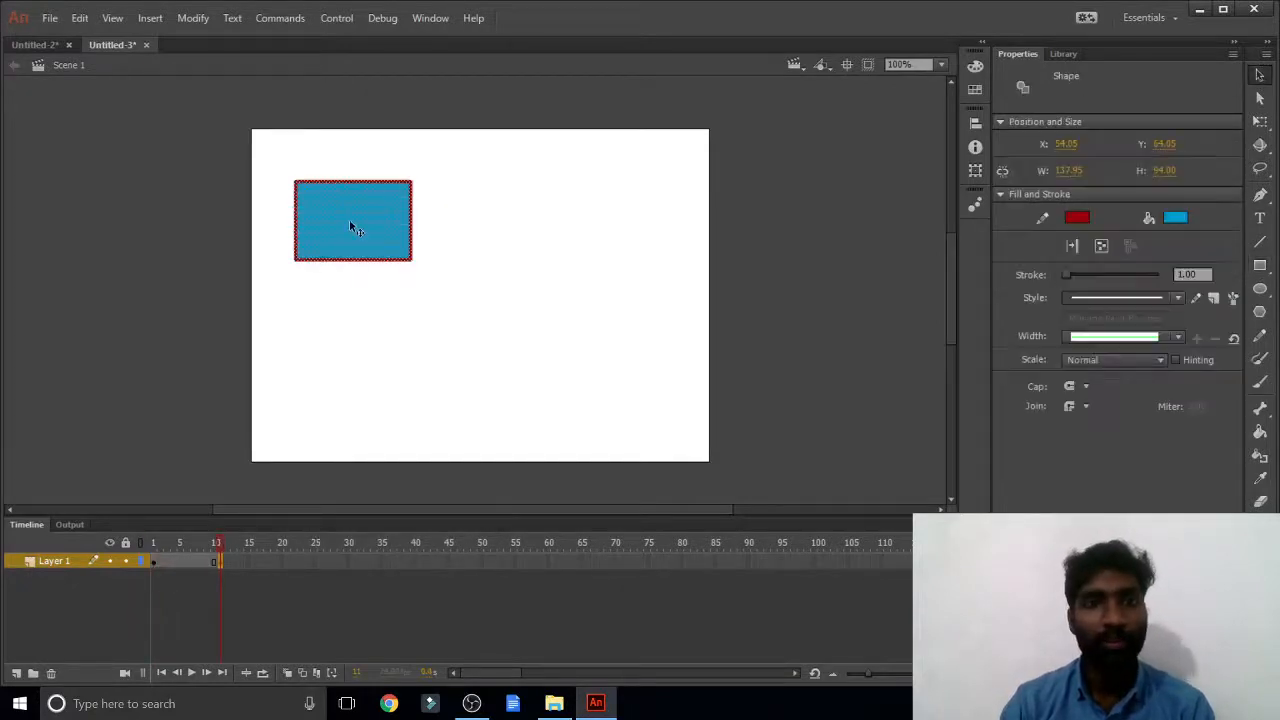
{"action": "left_click_drag", "start_coordinate": [350, 223], "coordinate": [592, 223]}
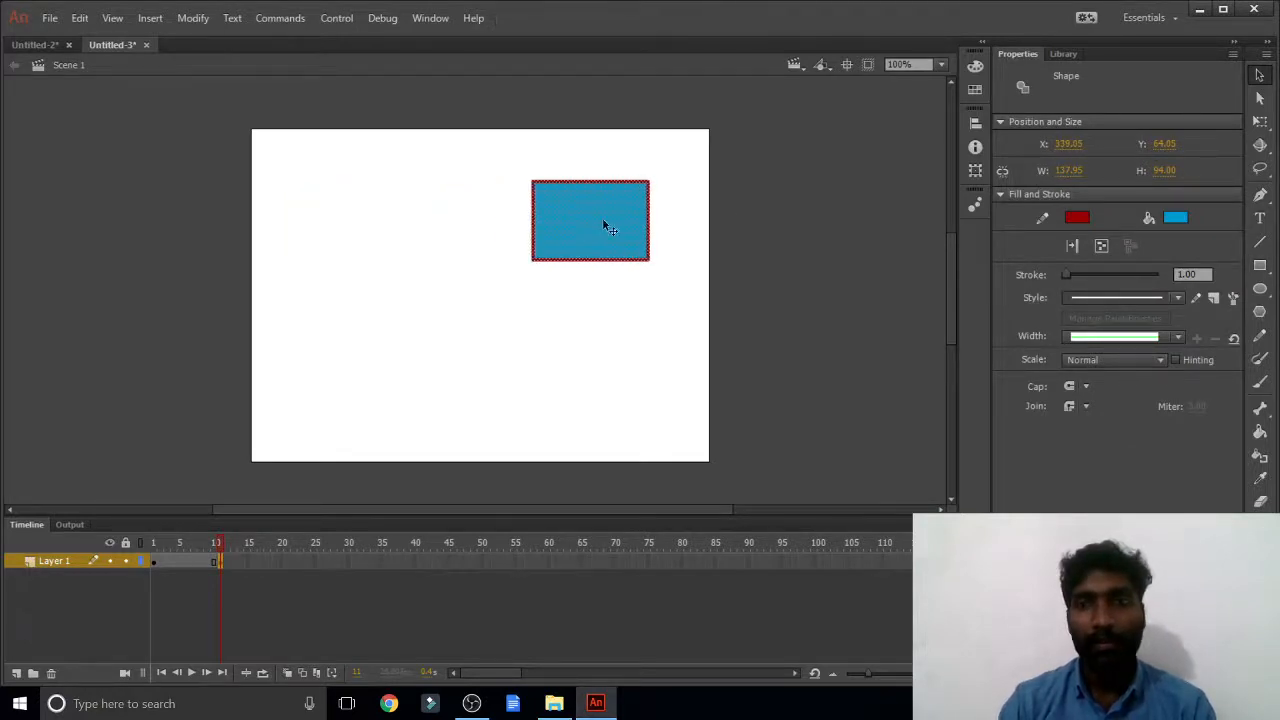
{"action": "left_click", "coordinate": [1260, 121]}
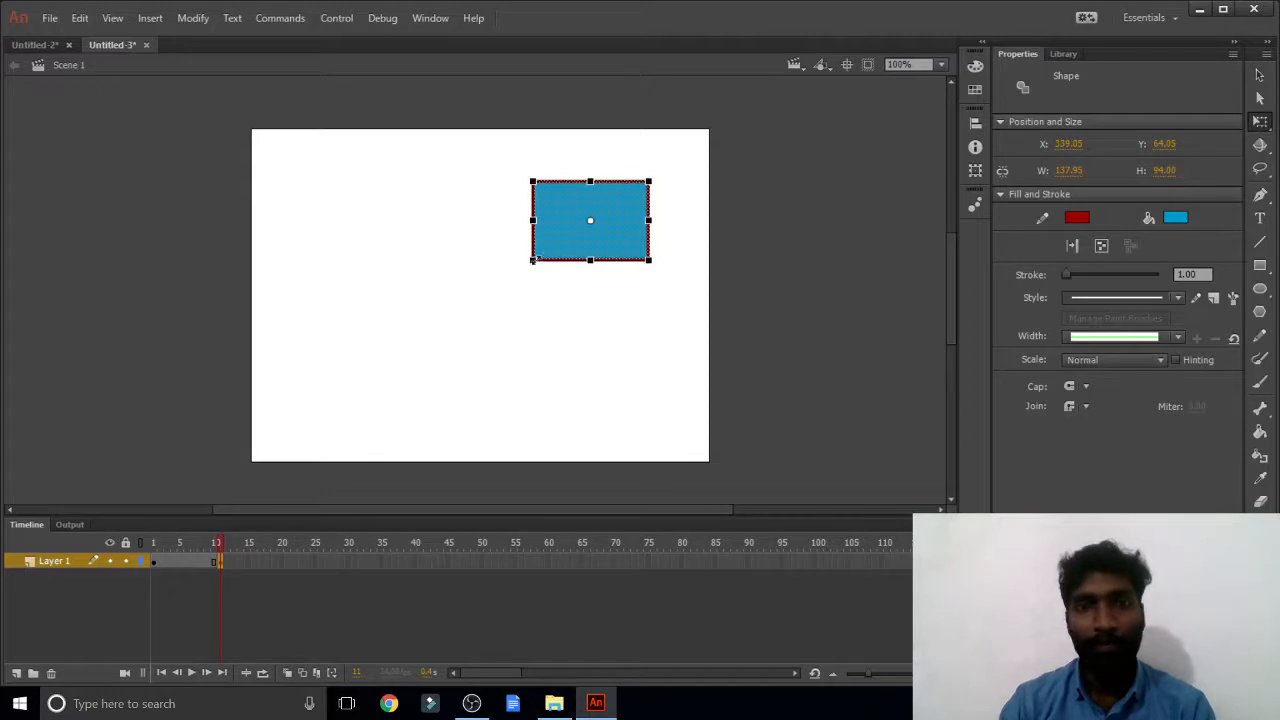
{"action": "left_click_drag", "start_coordinate": [535, 257], "coordinate": [387, 386]}
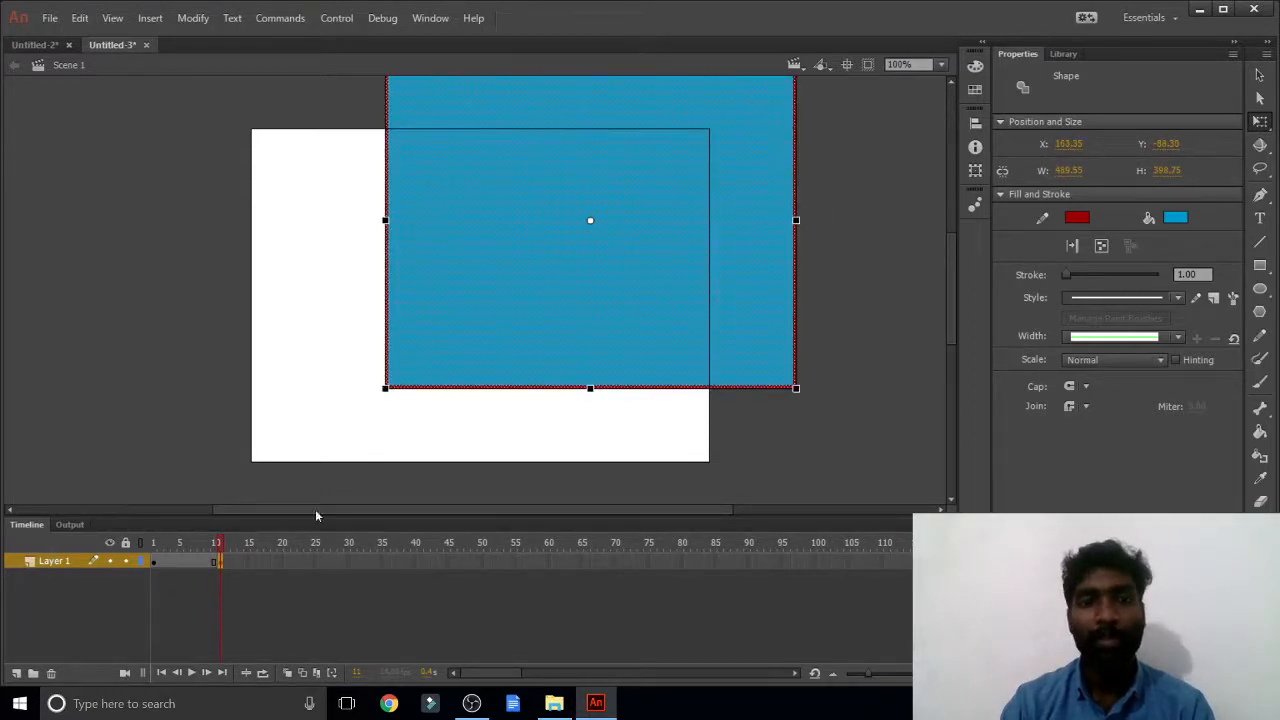
On a new keyframe at frame 26, move the rectangle down and left and shrink it to about 50 × 68 px
{"action": "right_click", "coordinate": [321, 563]}
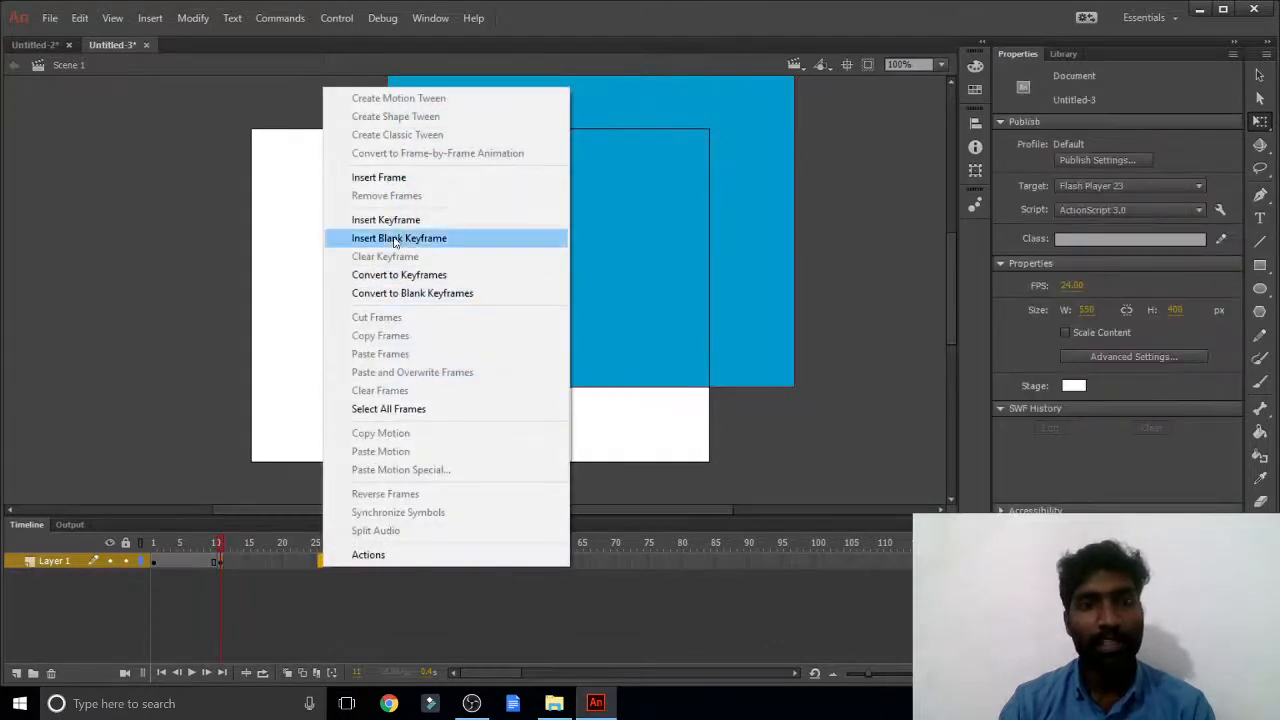
{"action": "left_click", "coordinate": [395, 219]}
{"action": "left_click_drag", "start_coordinate": [614, 182], "coordinate": [449, 354]}
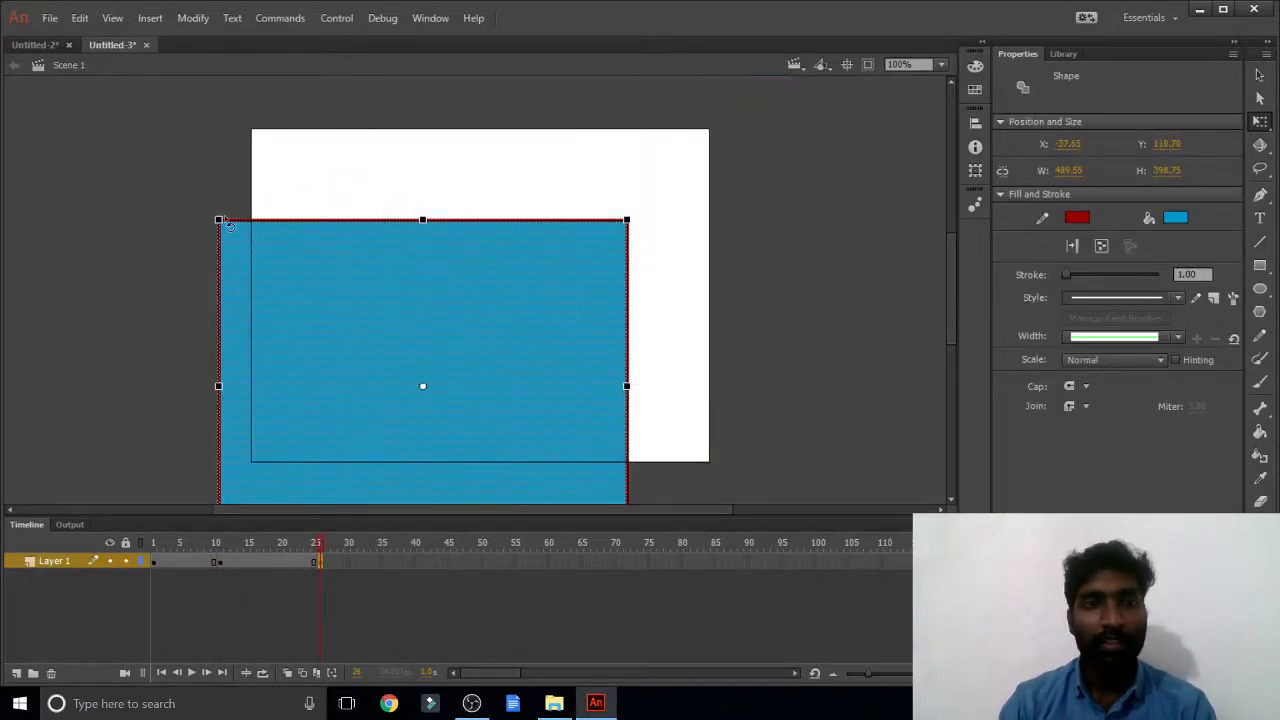
{"action": "left_click_drag", "start_coordinate": [218, 219], "coordinate": [399, 356]}
Change the small rectangle's stroke to magenta (#CC00FF) and its fill to blue at frame 26
{"action": "left_click", "coordinate": [1260, 590]}
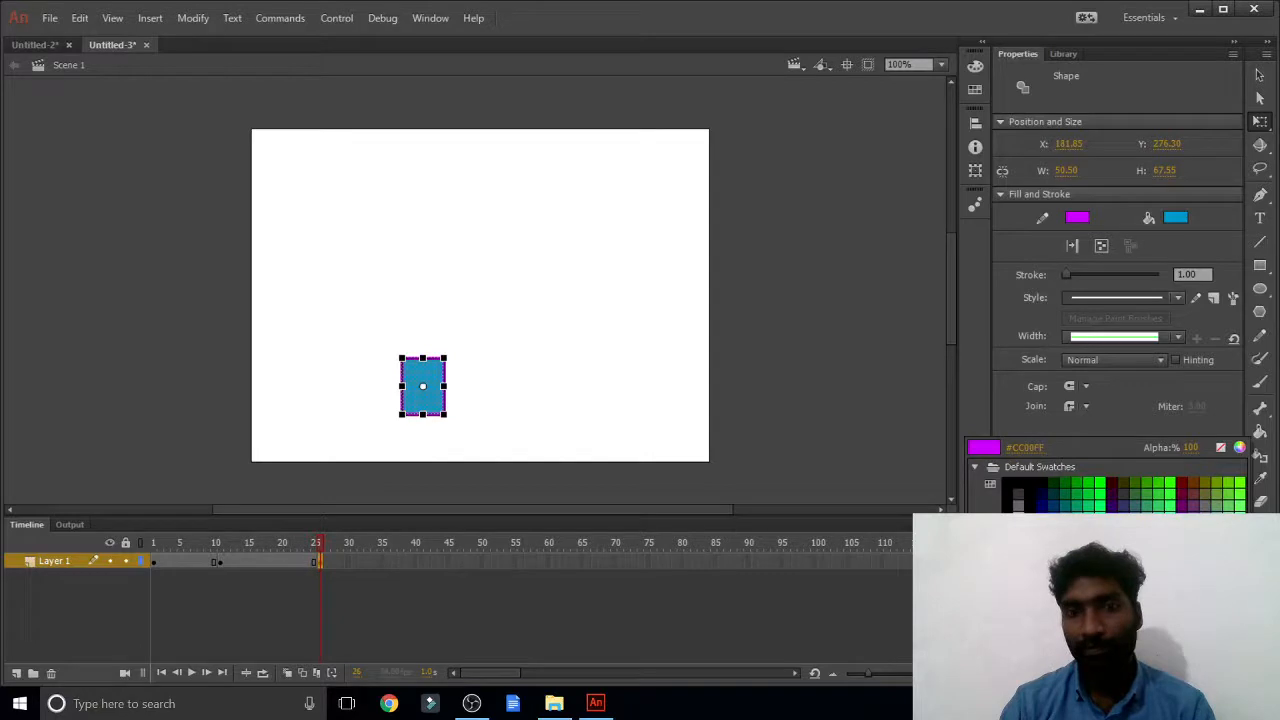
{"action": "left_click", "coordinate": [1112, 611]}
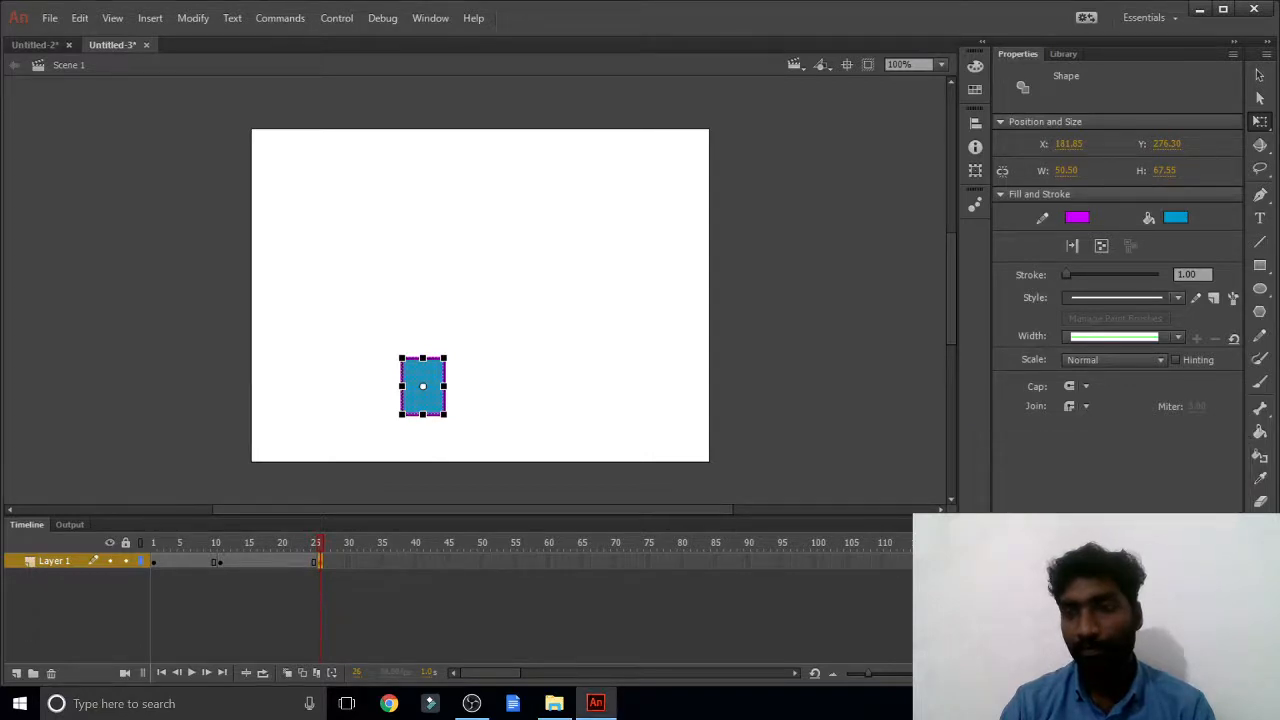
{"action": "left_click", "coordinate": [1260, 614]}
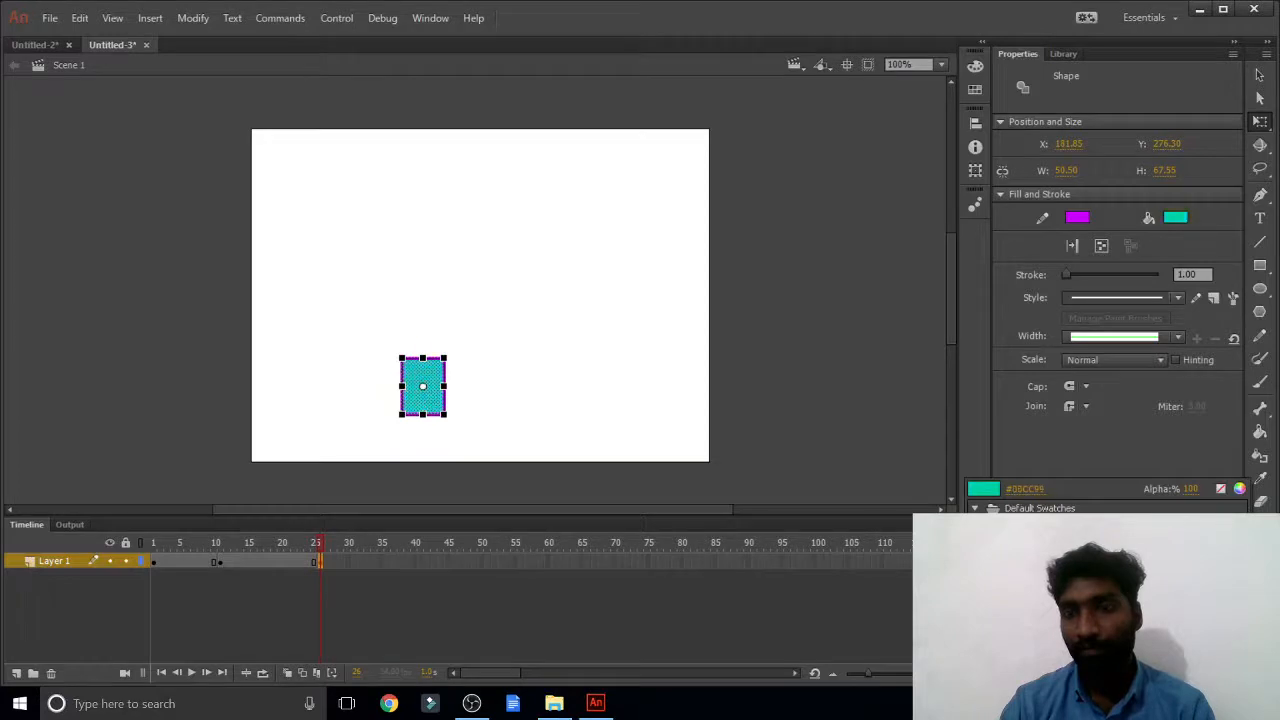
{"action": "left_click", "coordinate": [1004, 586]}
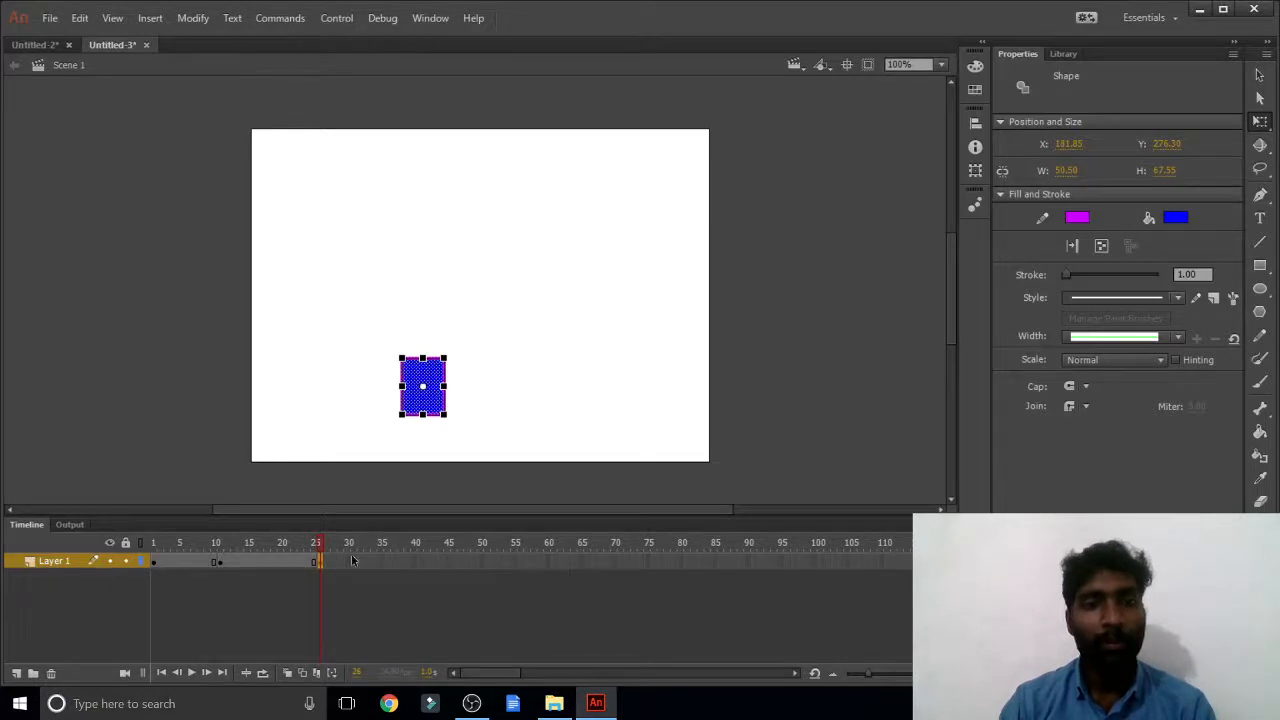
On a new keyframe at frame 43, move the rectangle to the stage's upper-left corner and stretch it to about 478 × 107 px
{"action": "right_click", "coordinate": [437, 563]}
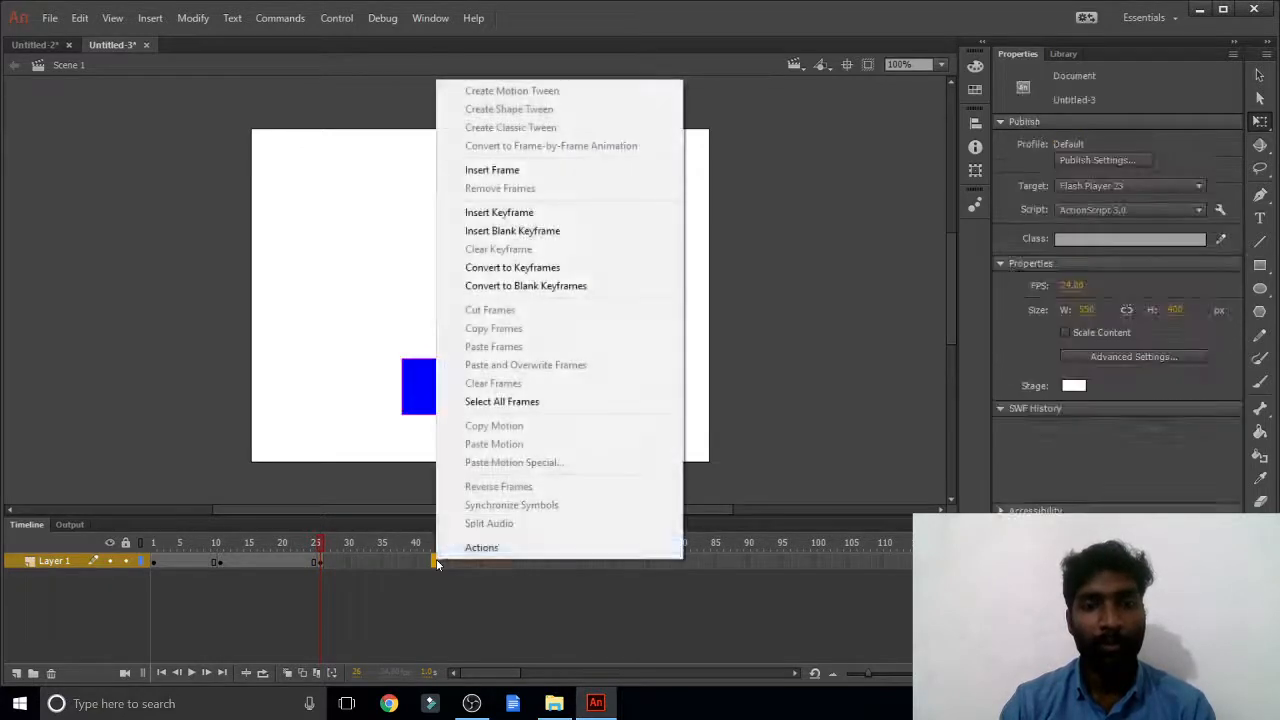
{"action": "left_click", "coordinate": [553, 214]}
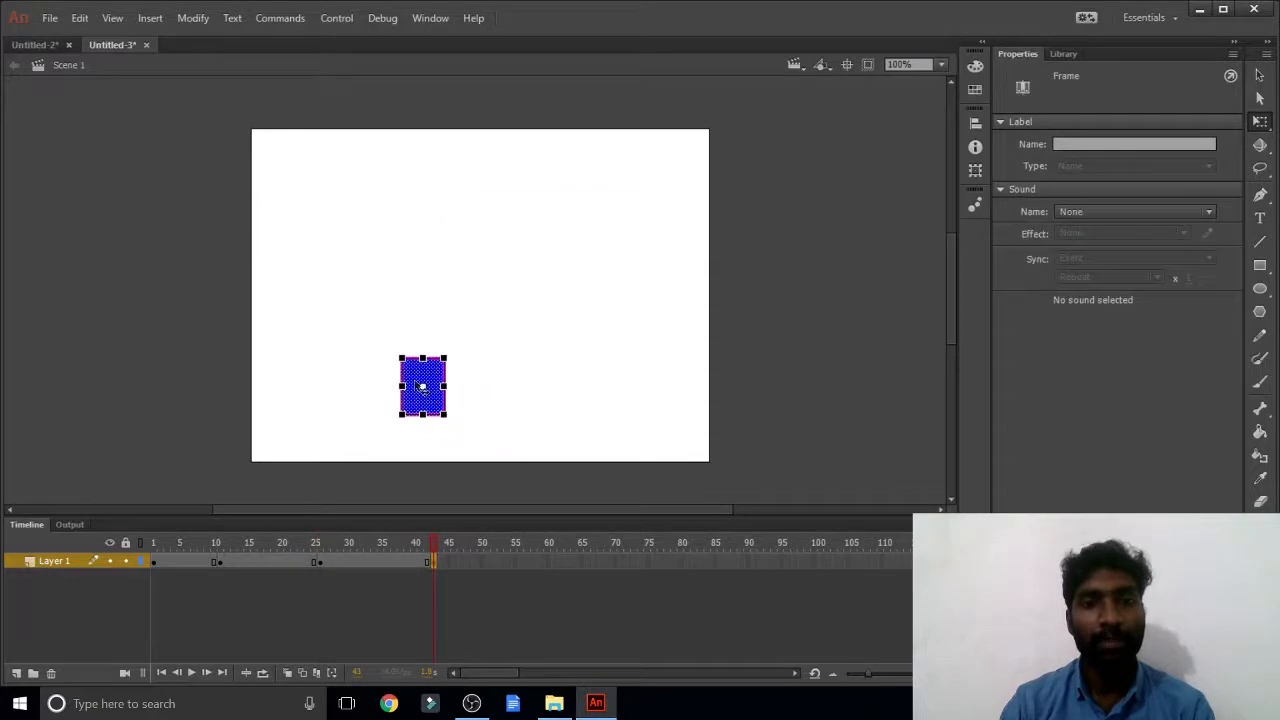
{"action": "left_click_drag", "start_coordinate": [418, 382], "coordinate": [260, 147]}
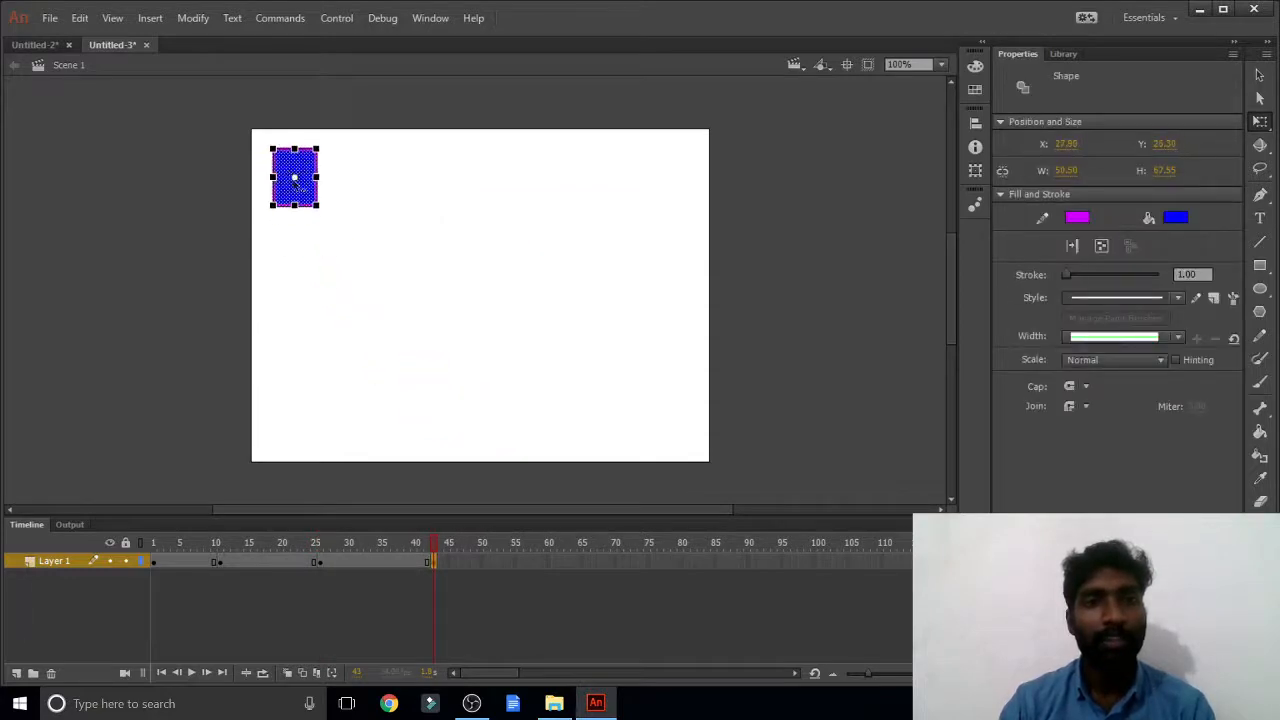
{"action": "left_click_drag", "start_coordinate": [318, 205], "coordinate": [503, 223]}
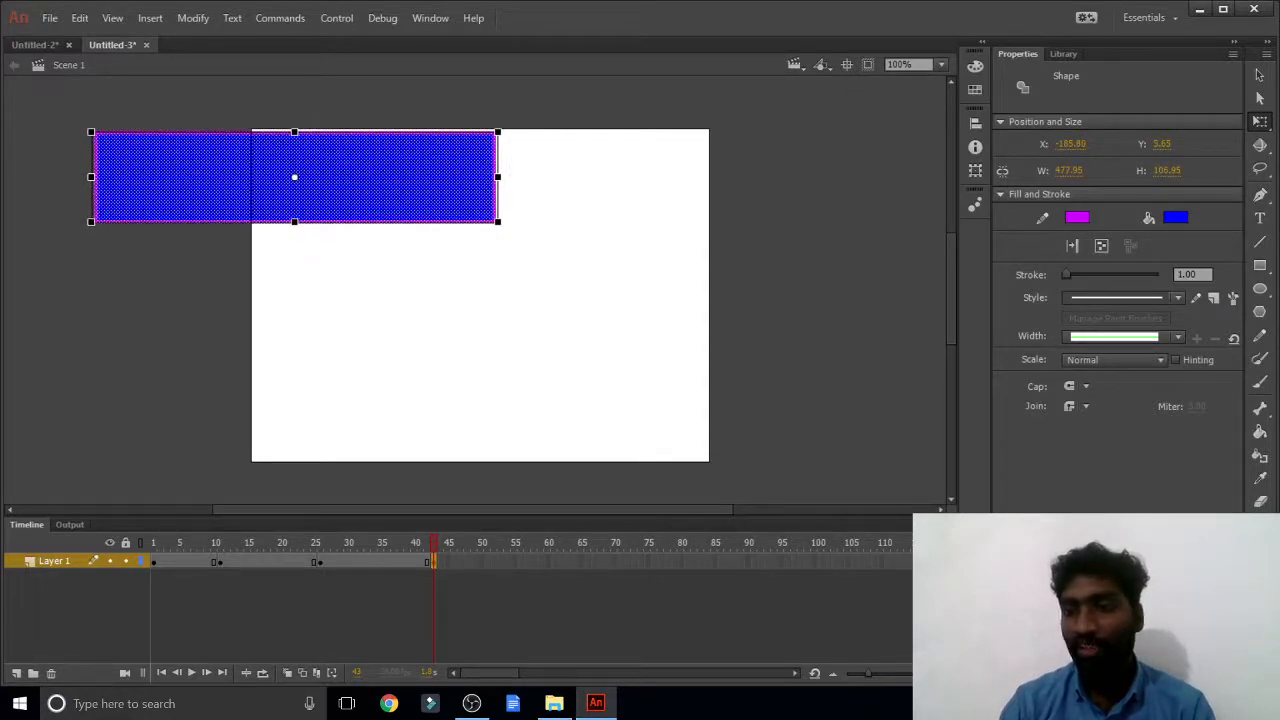
Change the stretched rectangle's fill to bright green (#66FF00) at frame 43
{"action": "left_click", "coordinate": [1260, 640]}
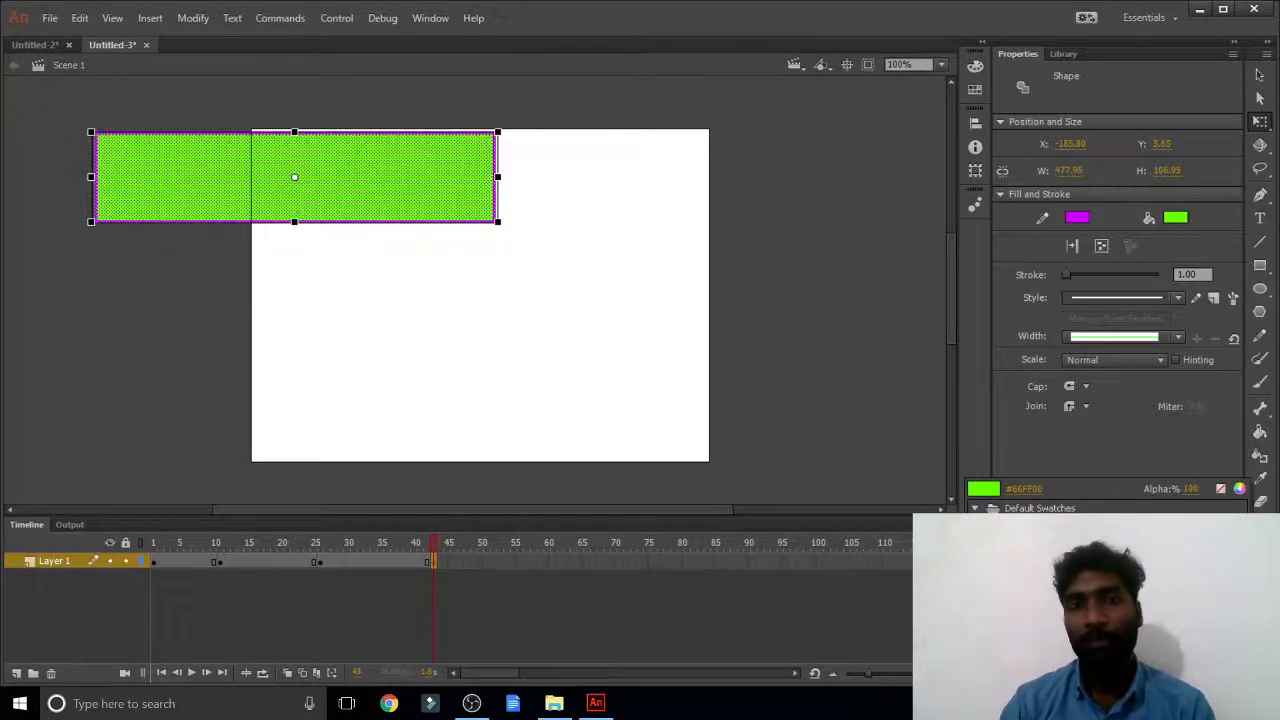
{"action": "left_click", "coordinate": [1222, 525]}
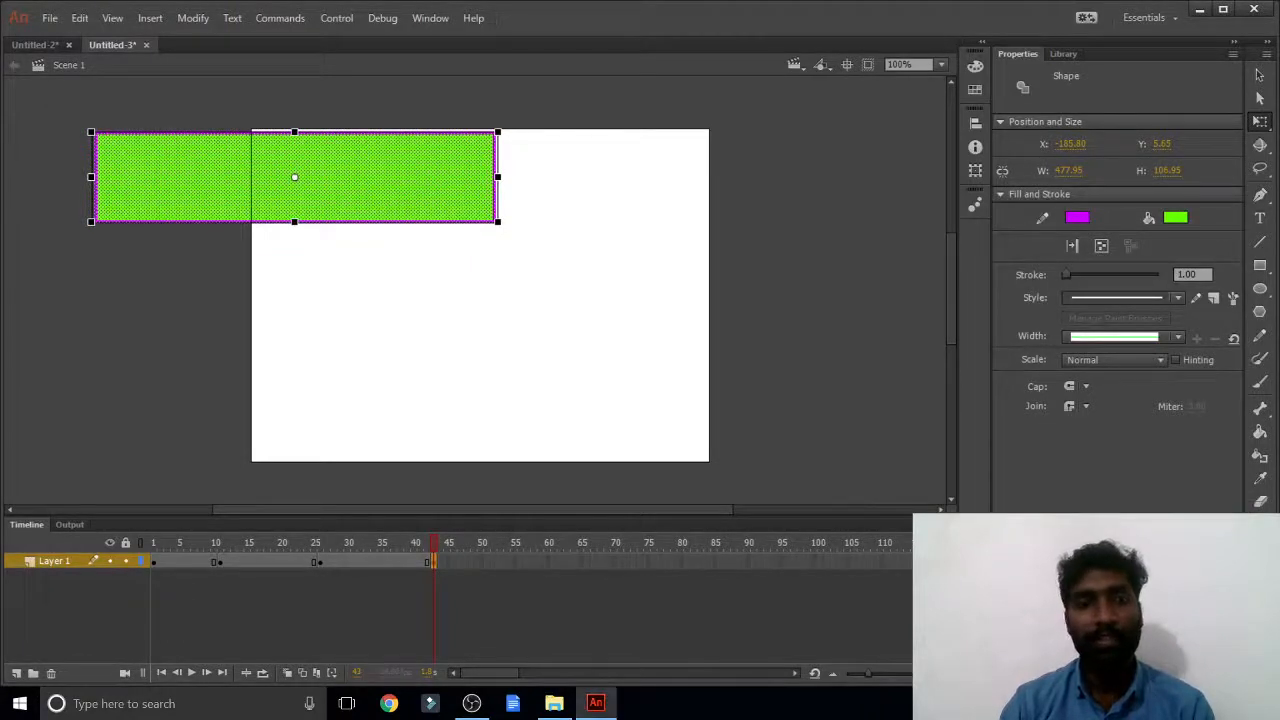
Create shape tweens in all three spans between the keyframes at frames 1, 11, 26 and 43
{"action": "right_click", "coordinate": [193, 564]}
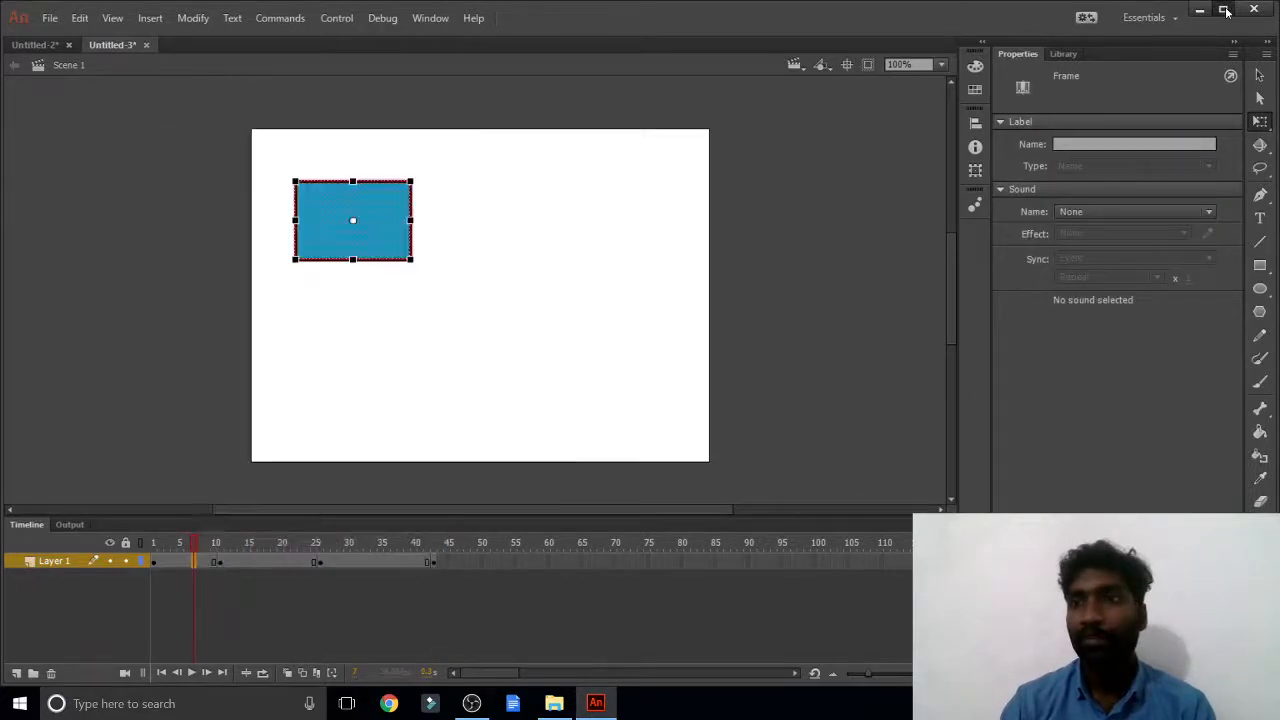
{"action": "left_click", "coordinate": [1227, 10]}
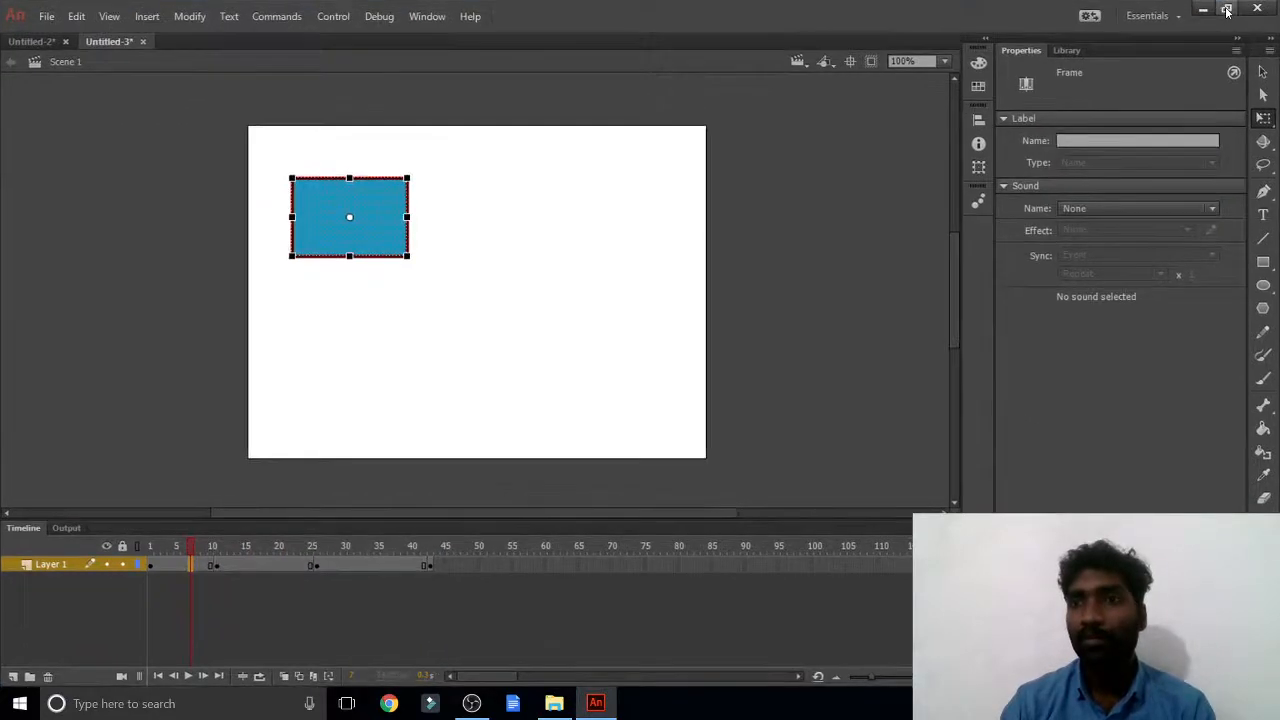
{"action": "left_click_drag", "start_coordinate": [837, 9], "coordinate": [825, 100]}
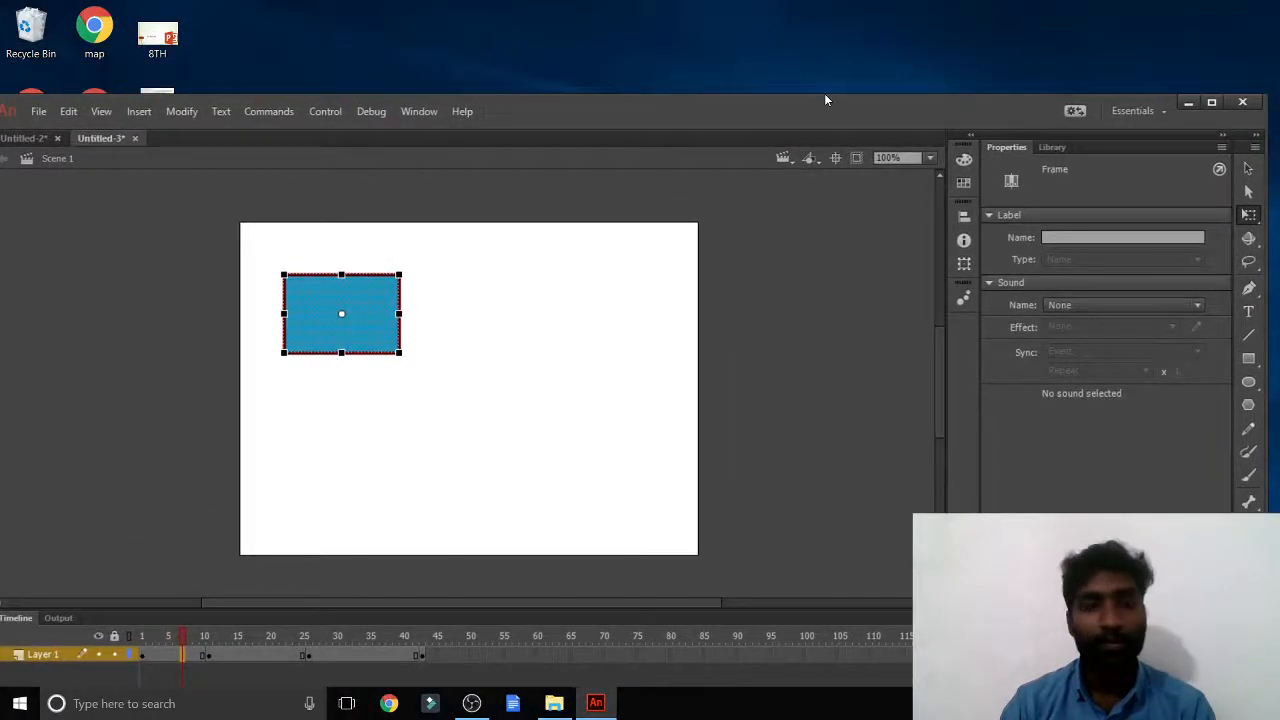
{"action": "right_click", "coordinate": [166, 658]}
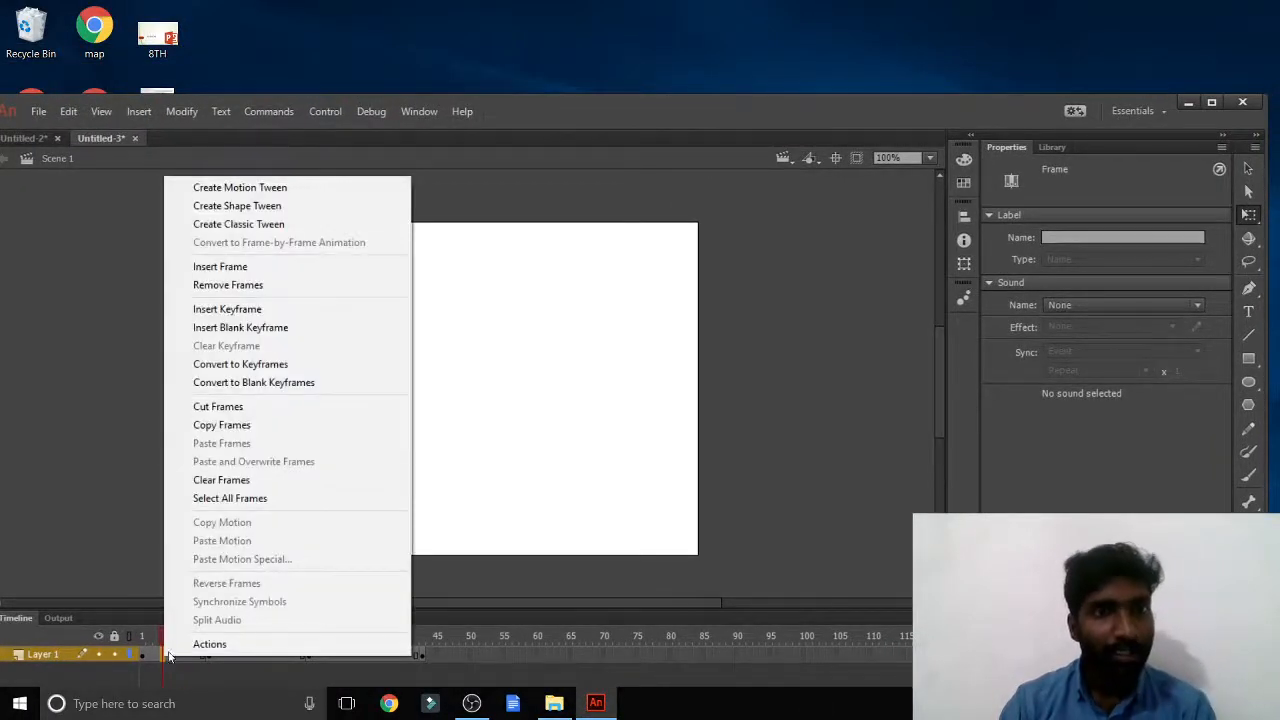
{"action": "left_click", "coordinate": [271, 206]}
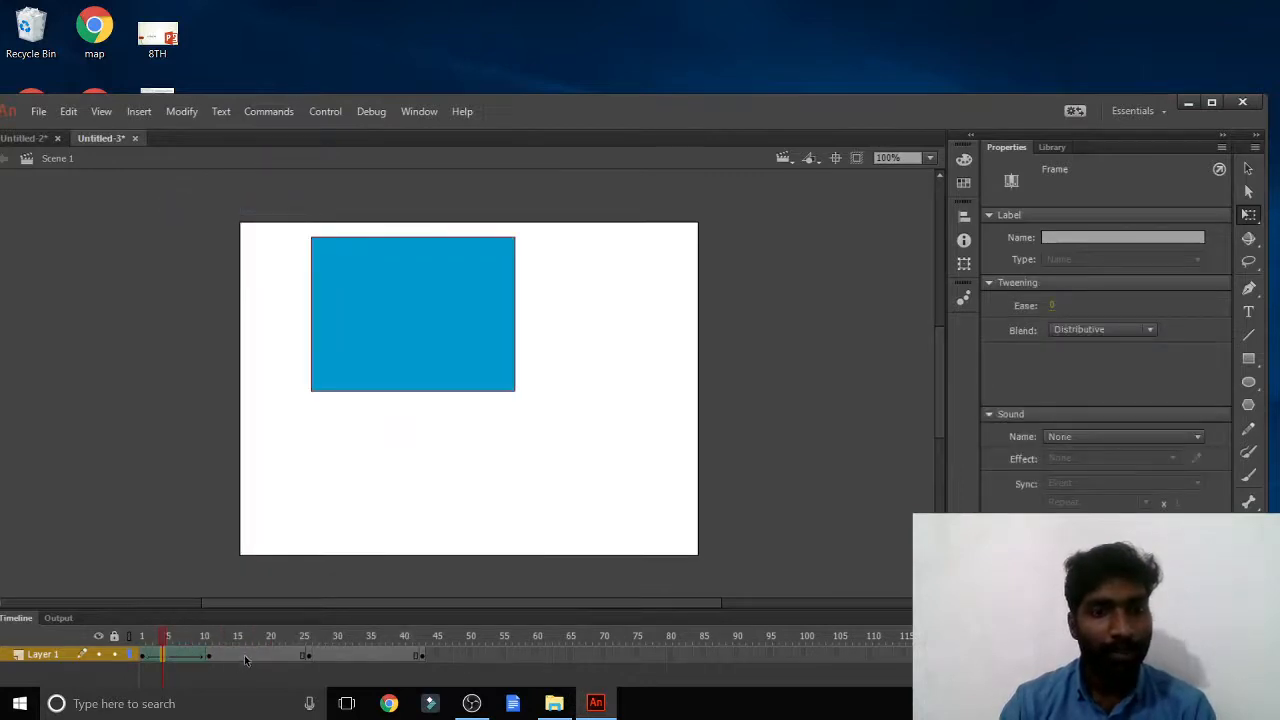
{"action": "right_click", "coordinate": [240, 660]}
{"action": "left_click", "coordinate": [390, 206]}
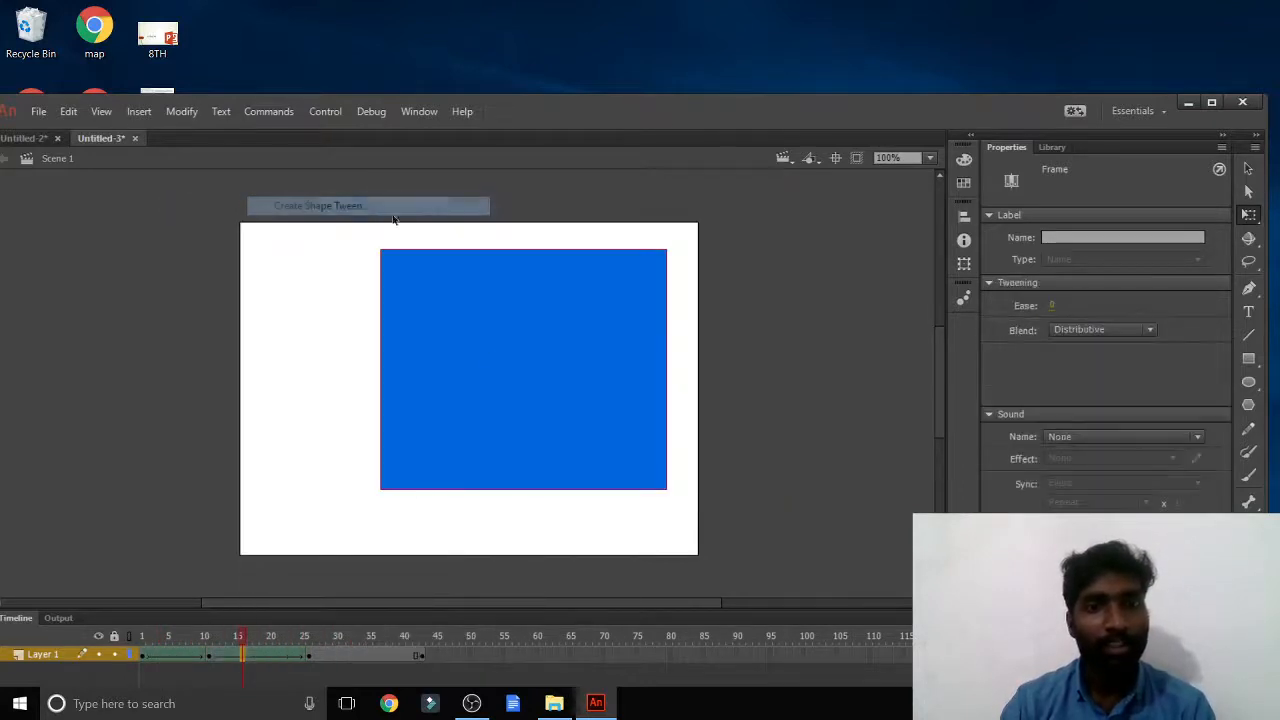
{"action": "right_click", "coordinate": [347, 660]}
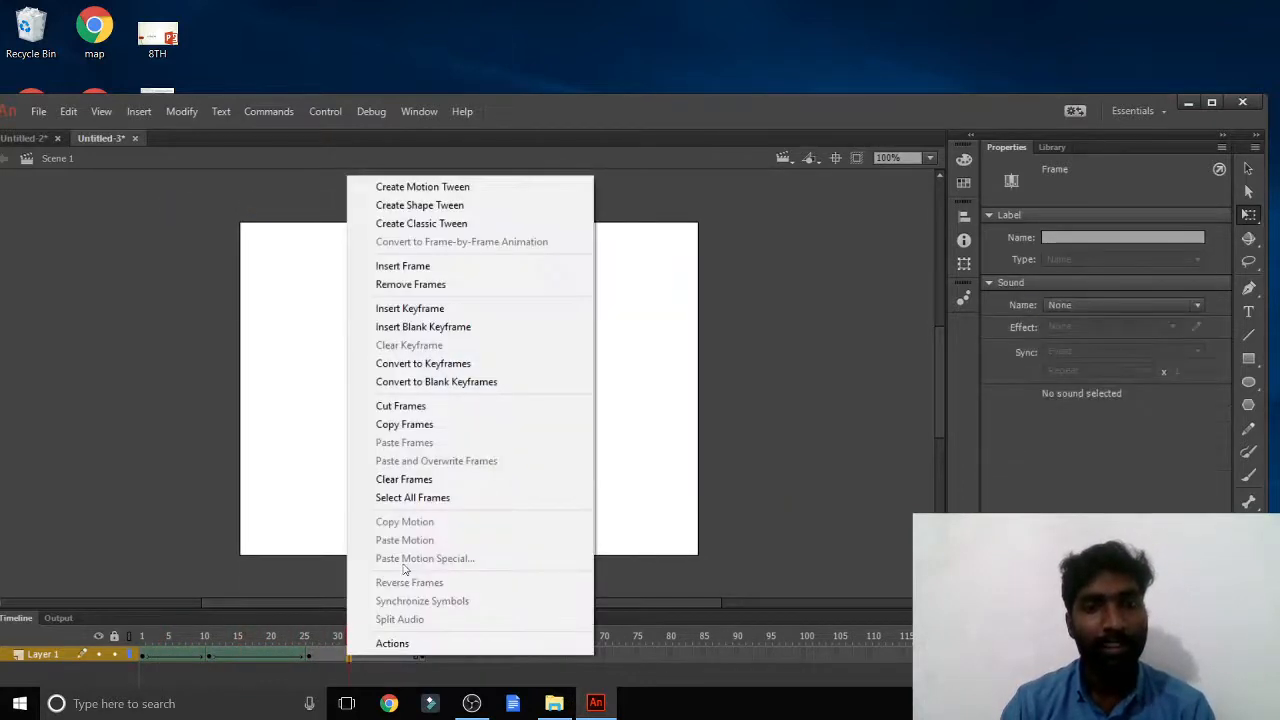
{"action": "left_click", "coordinate": [464, 206]}
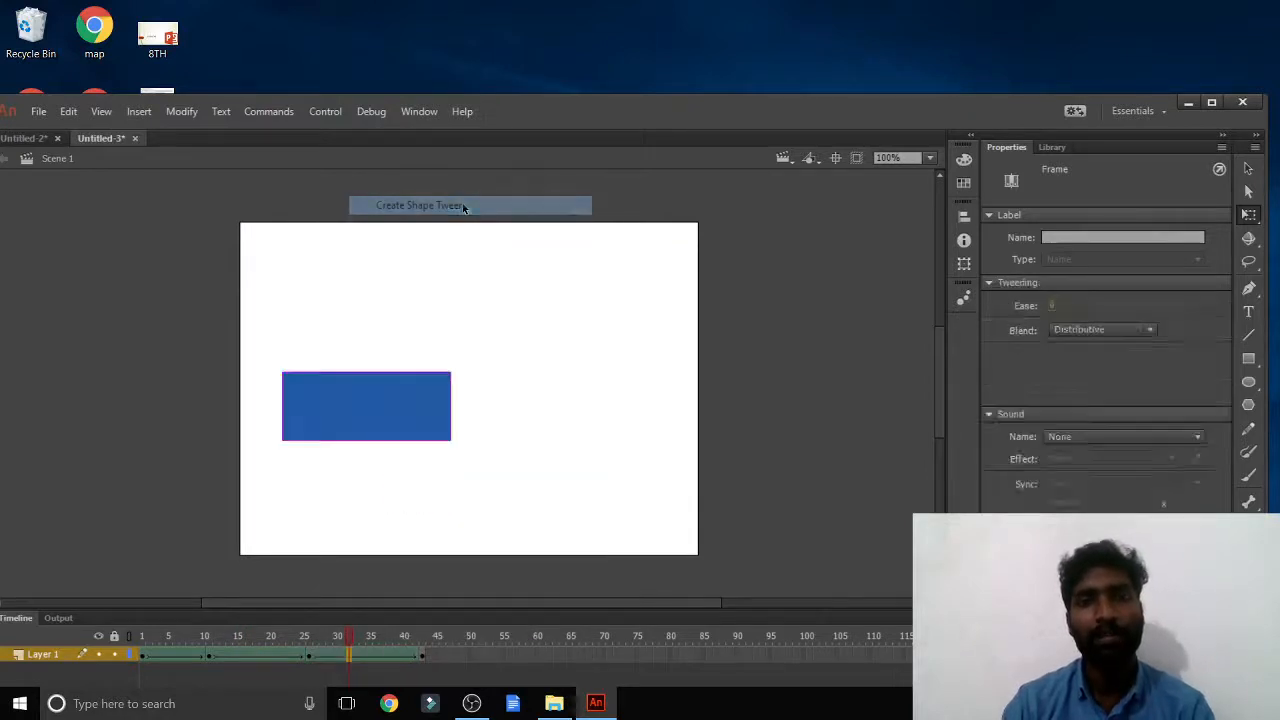
{"action": "left_click", "coordinate": [1212, 102]}
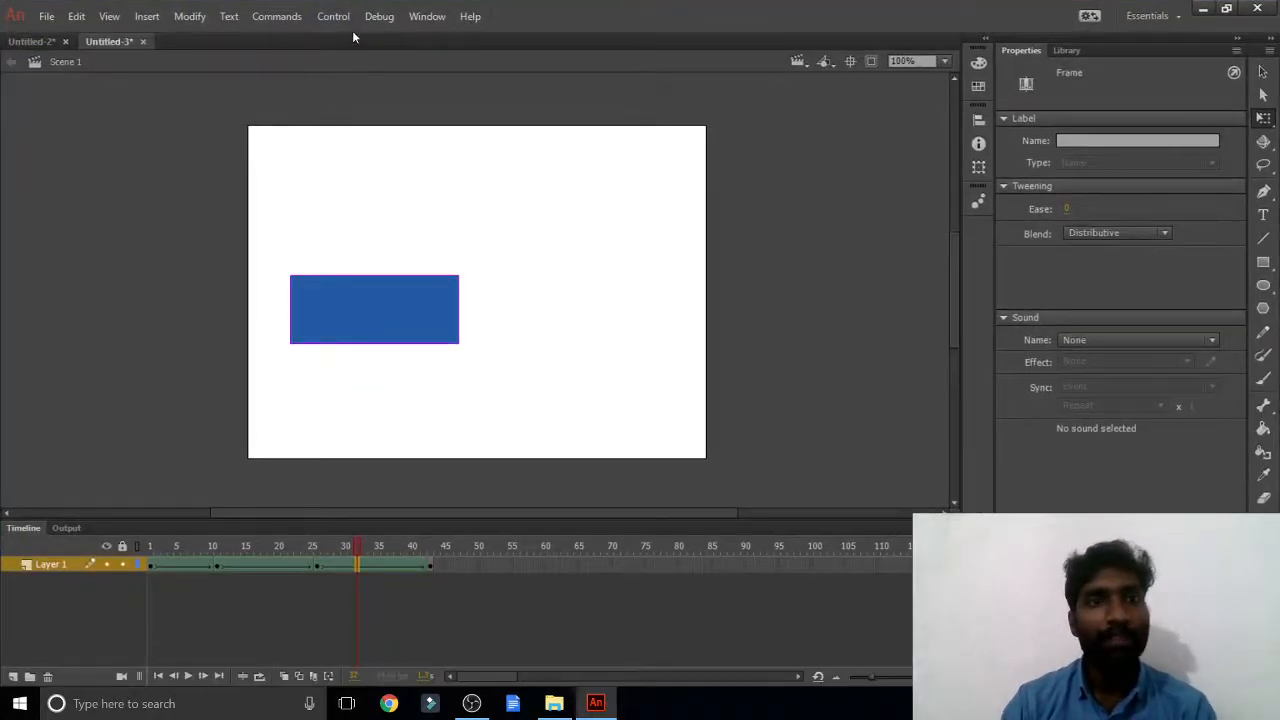
Play the rectangle's shape tweens on the stage from frame 1, run the movie test, and close the test window
{"action": "left_click", "coordinate": [321, 21]}
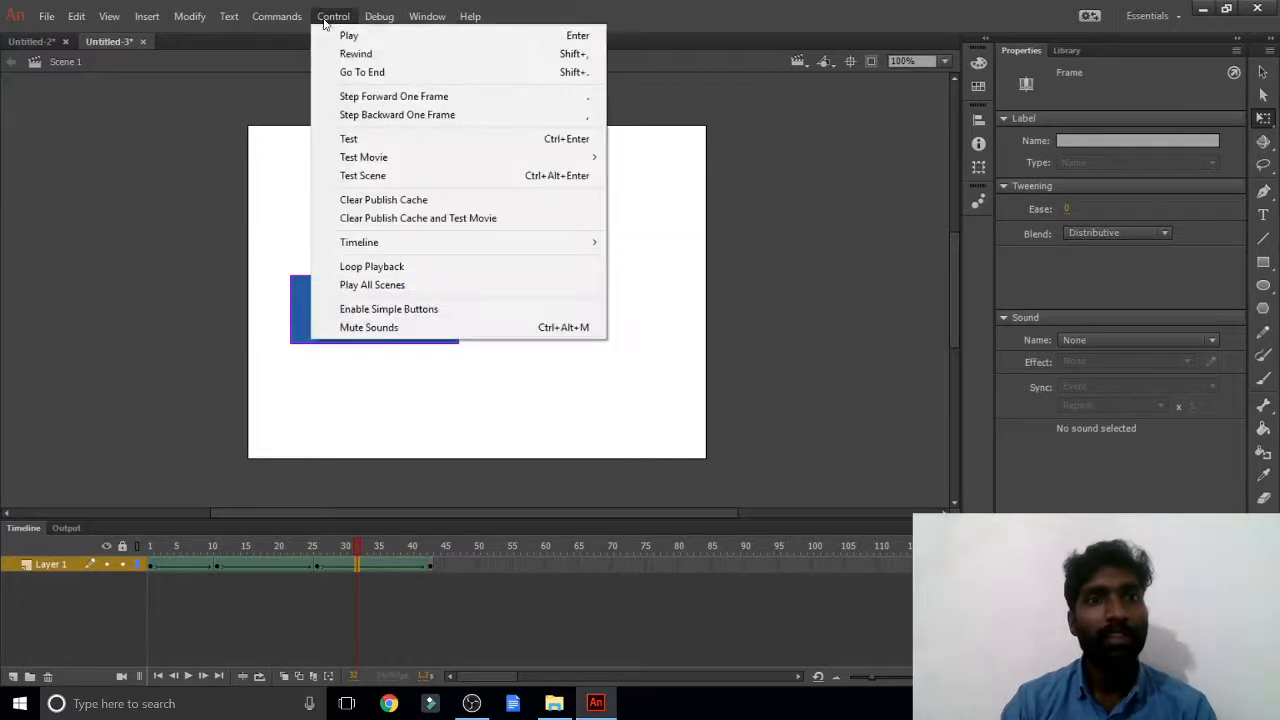
{"action": "left_click", "coordinate": [329, 37]}
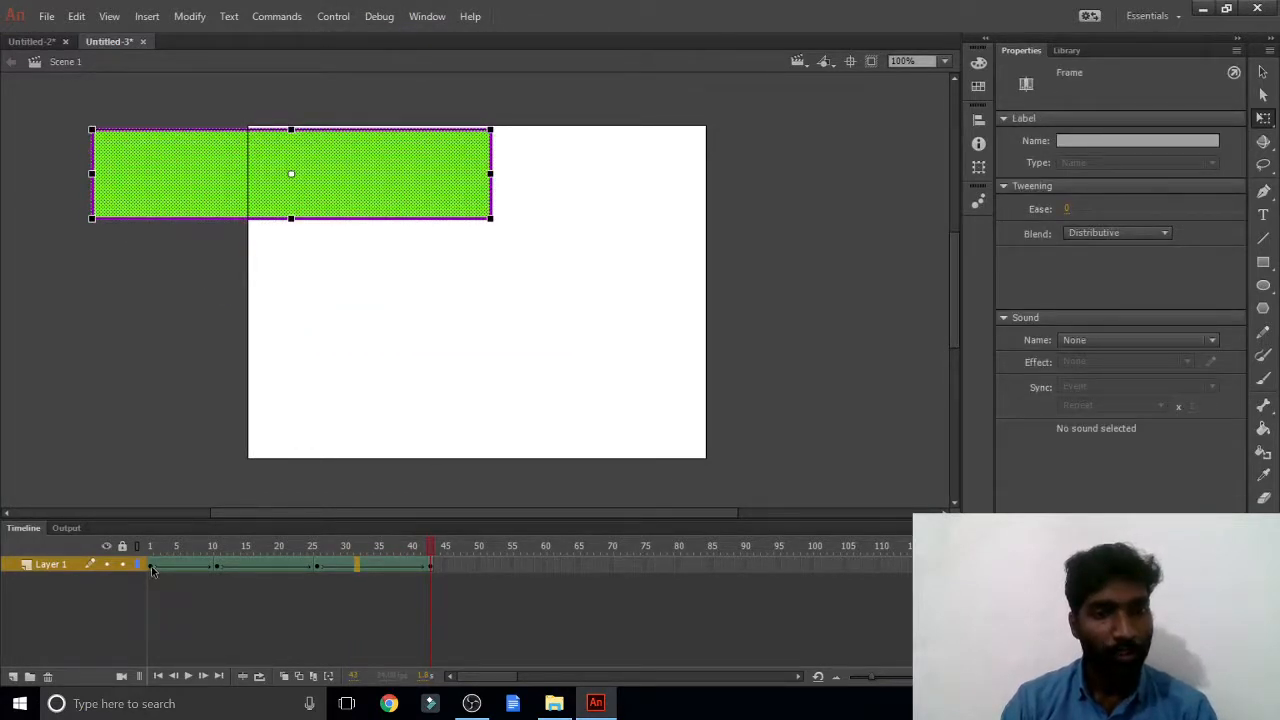
{"action": "left_click", "coordinate": [151, 567]}
{"action": "left_click", "coordinate": [347, 19]}
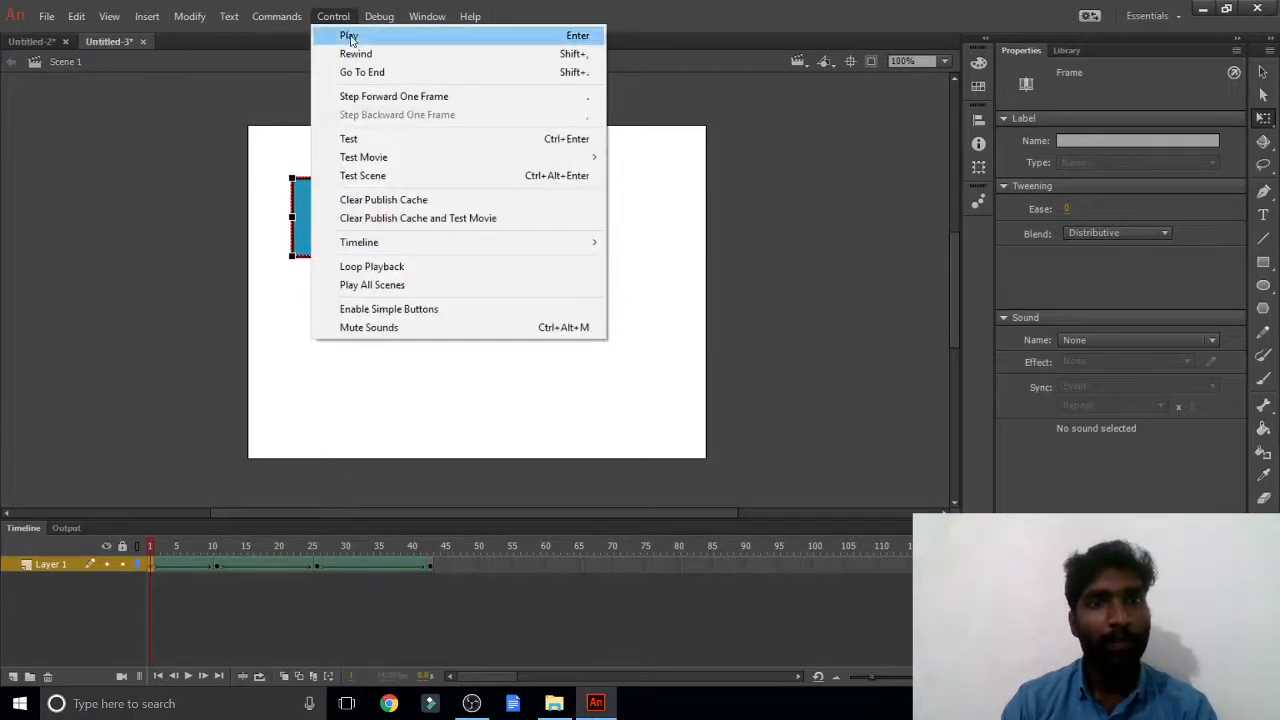
{"action": "left_click", "coordinate": [350, 35]}
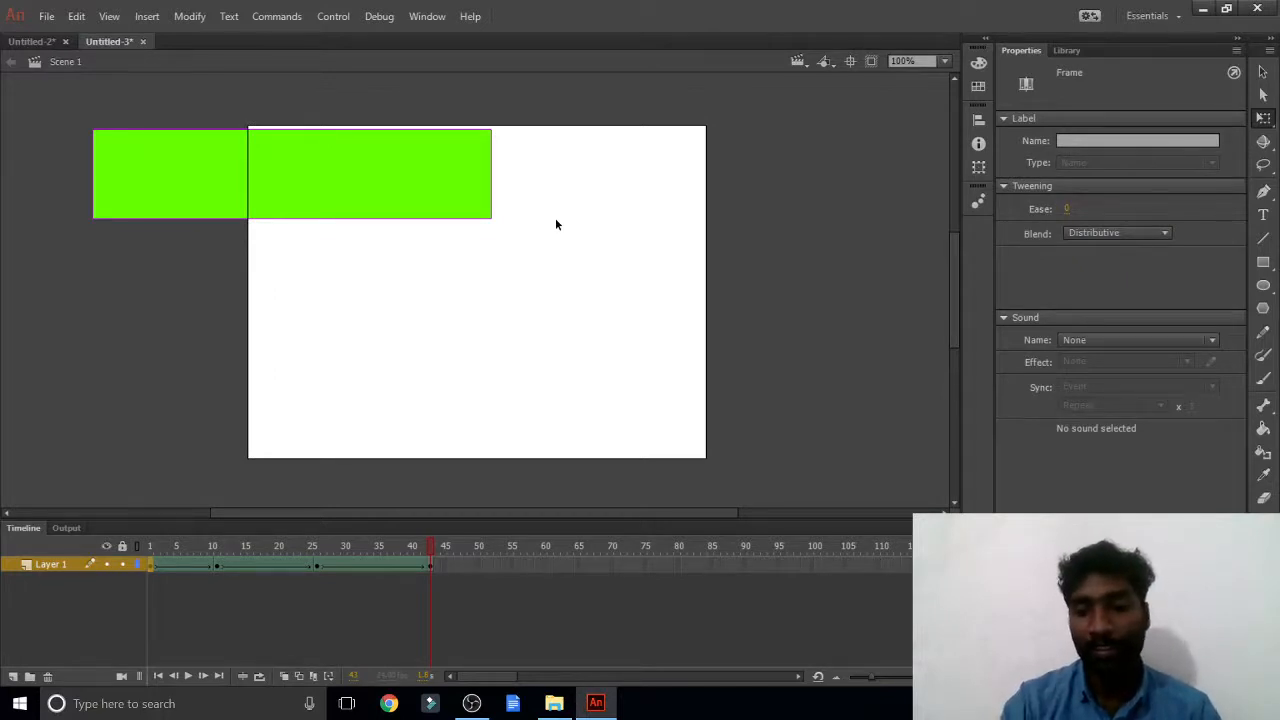
{"action": "key", "text": "ctrl+Return"}
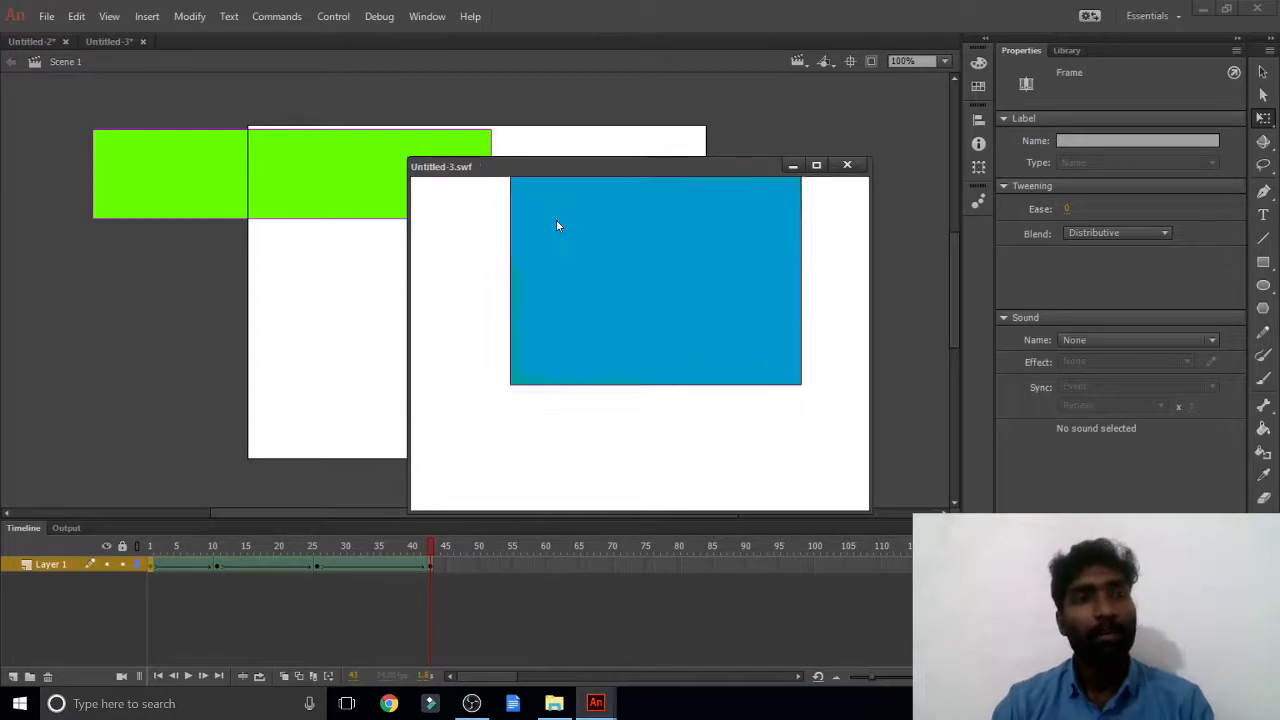
{"action": "left_click", "coordinate": [850, 168]}
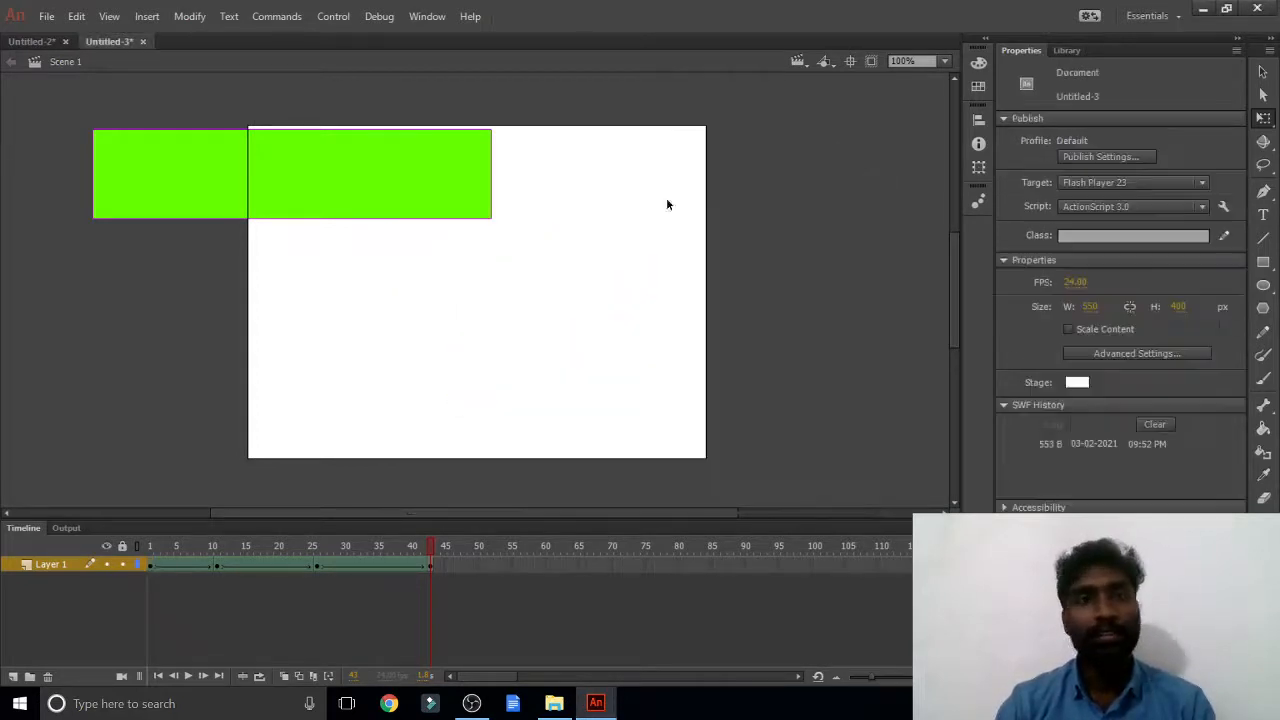
Switch to the Untitled-2 document, test the car's motion-tween movie, and close the test window
{"action": "left_click", "coordinate": [40, 44]}
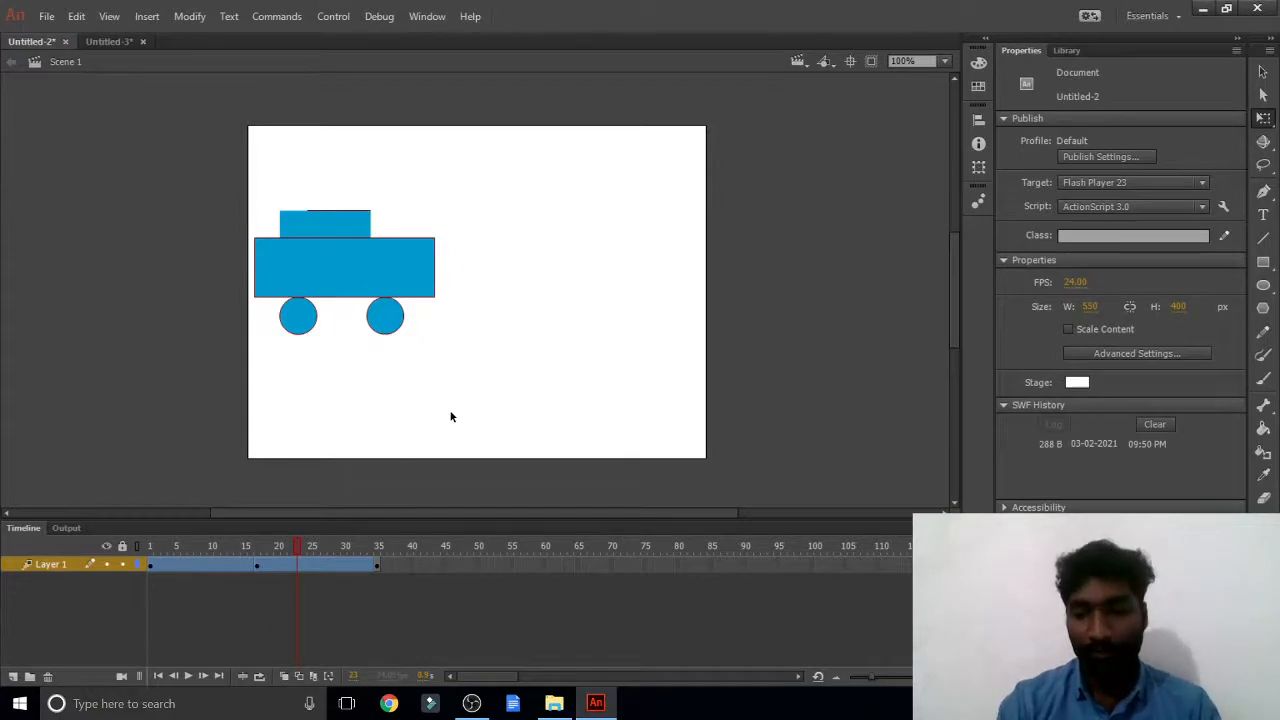
{"action": "key", "text": "ctrl+Return"}
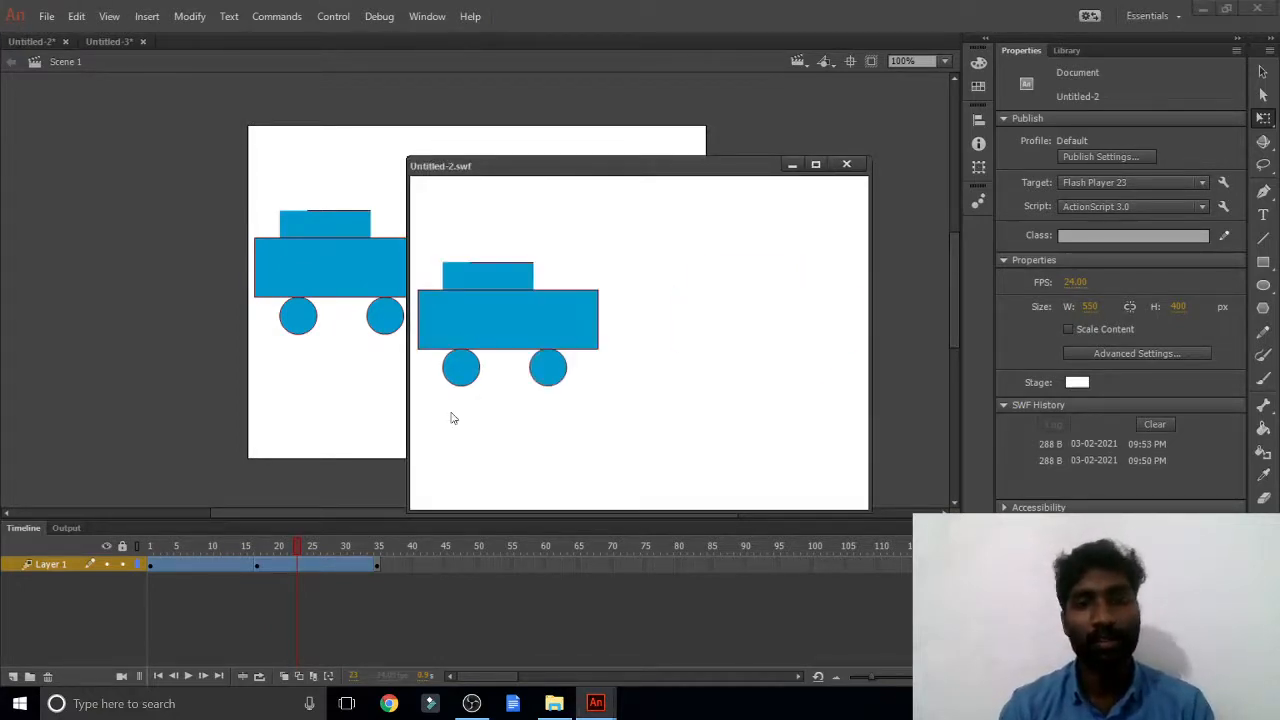
{"action": "left_click", "coordinate": [846, 164]}
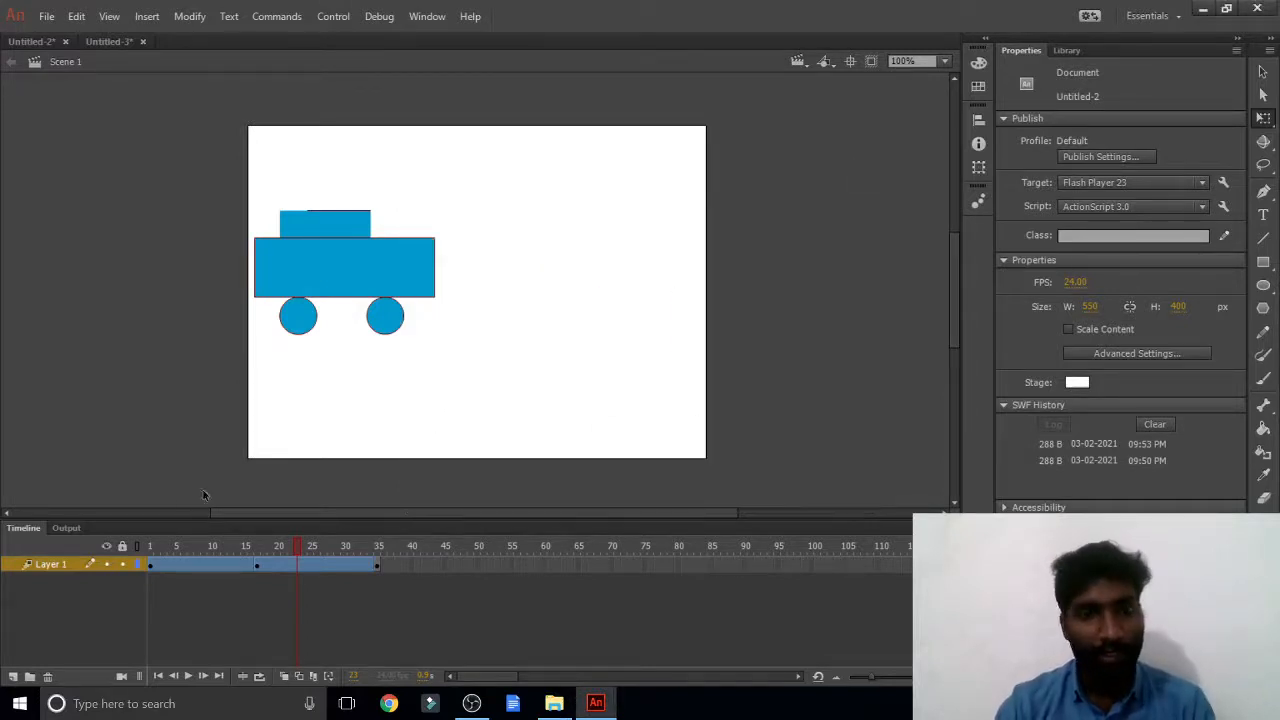
Examine the commands available for a frame in the car's motion-tween span around frame 6
{"action": "left_click", "coordinate": [1226, 8]}
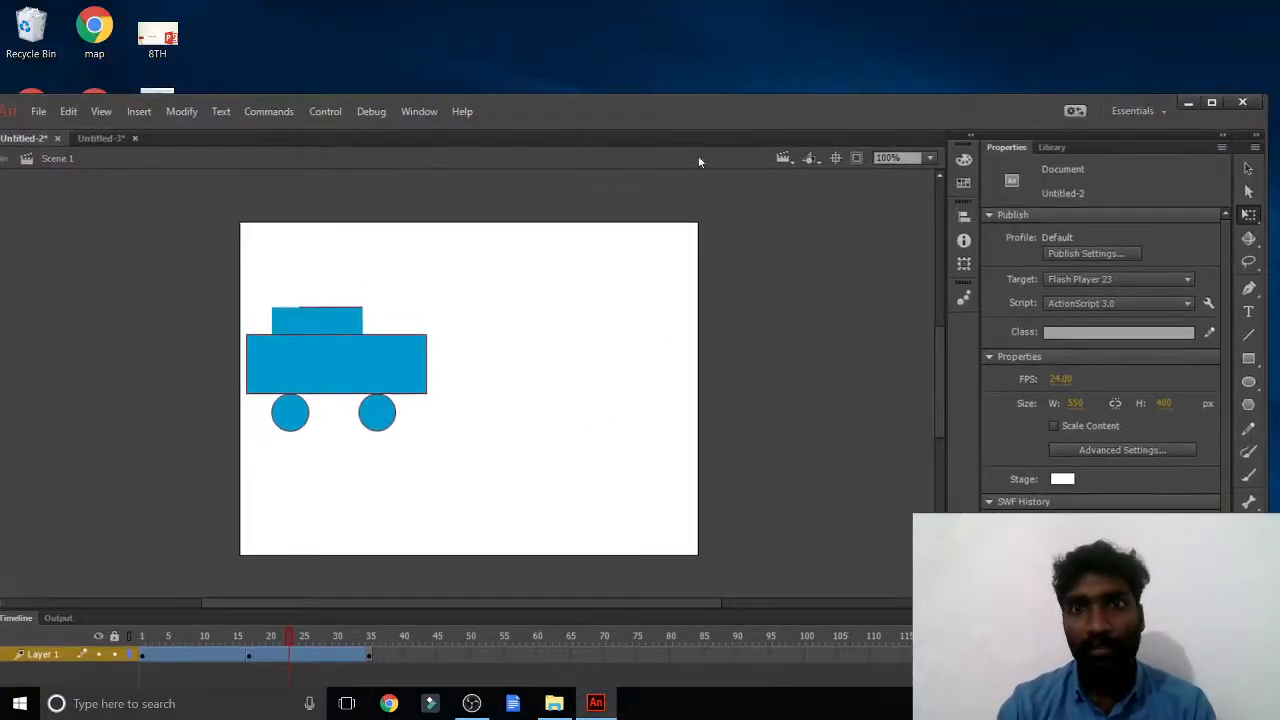
{"action": "right_click", "coordinate": [178, 656]}
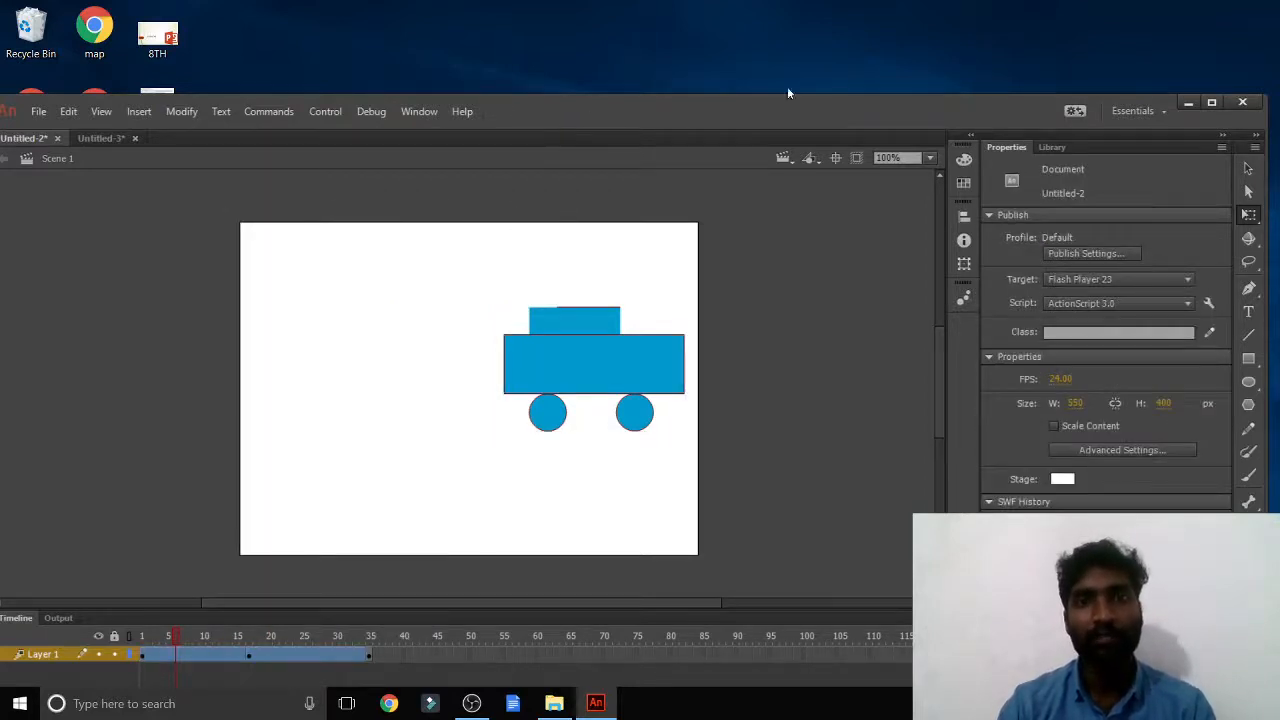
{"action": "double_click", "coordinate": [871, 107]}
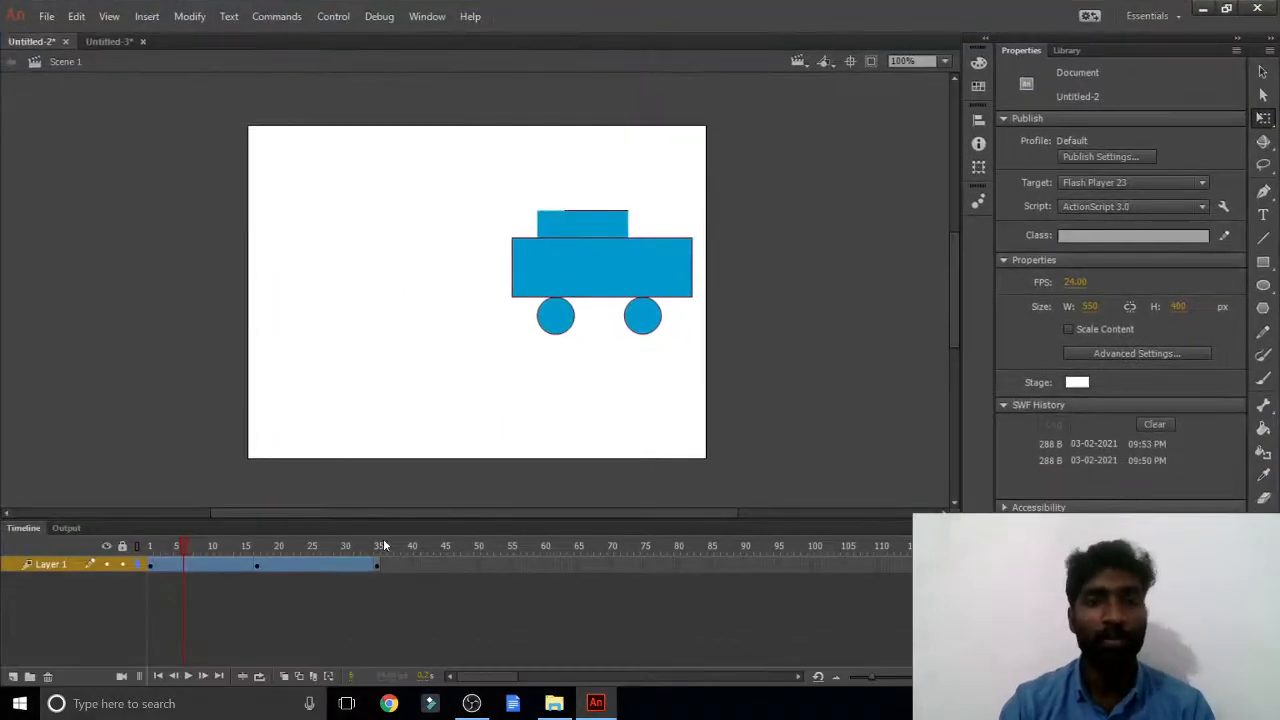
Return to the Untitled-3 document and test the rectangle's shape-tween movie again
{"action": "left_click", "coordinate": [122, 47]}
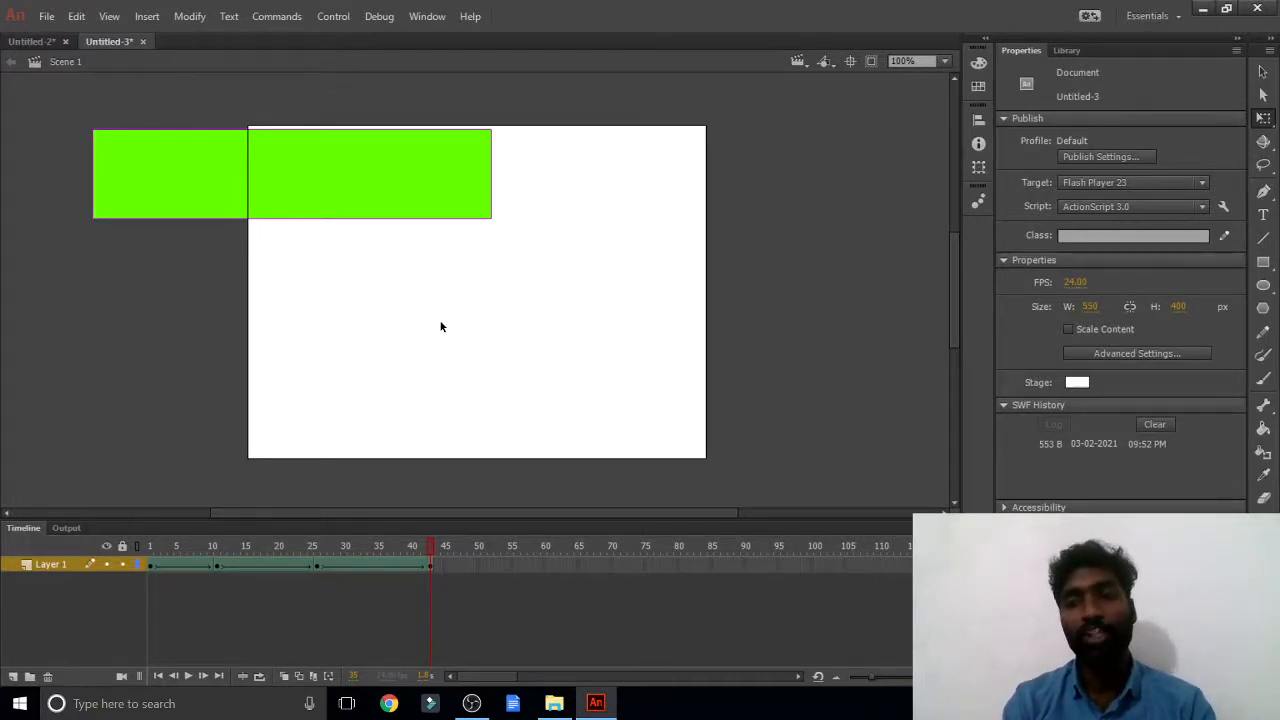
{"action": "key", "text": "ctrl+Return"}
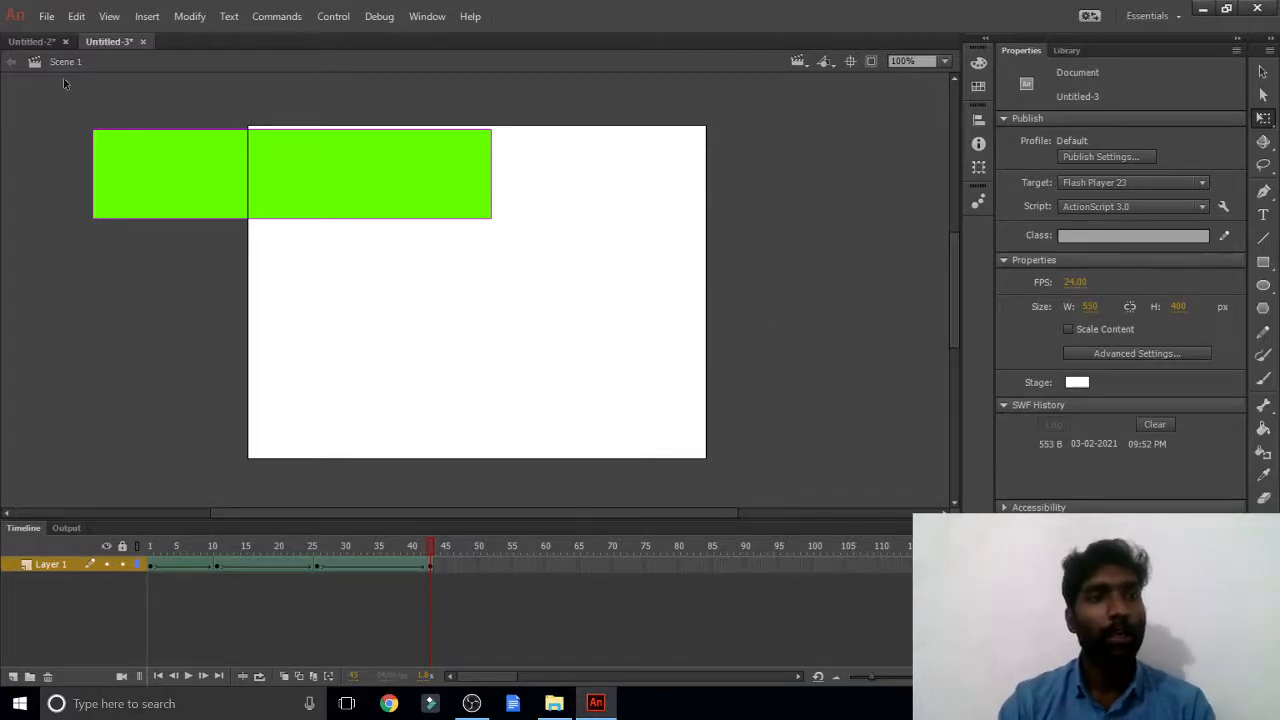
Create a new ActionScript 3.0 document at 550 × 400 px and 24 fps
{"action": "left_click", "coordinate": [46, 16]}
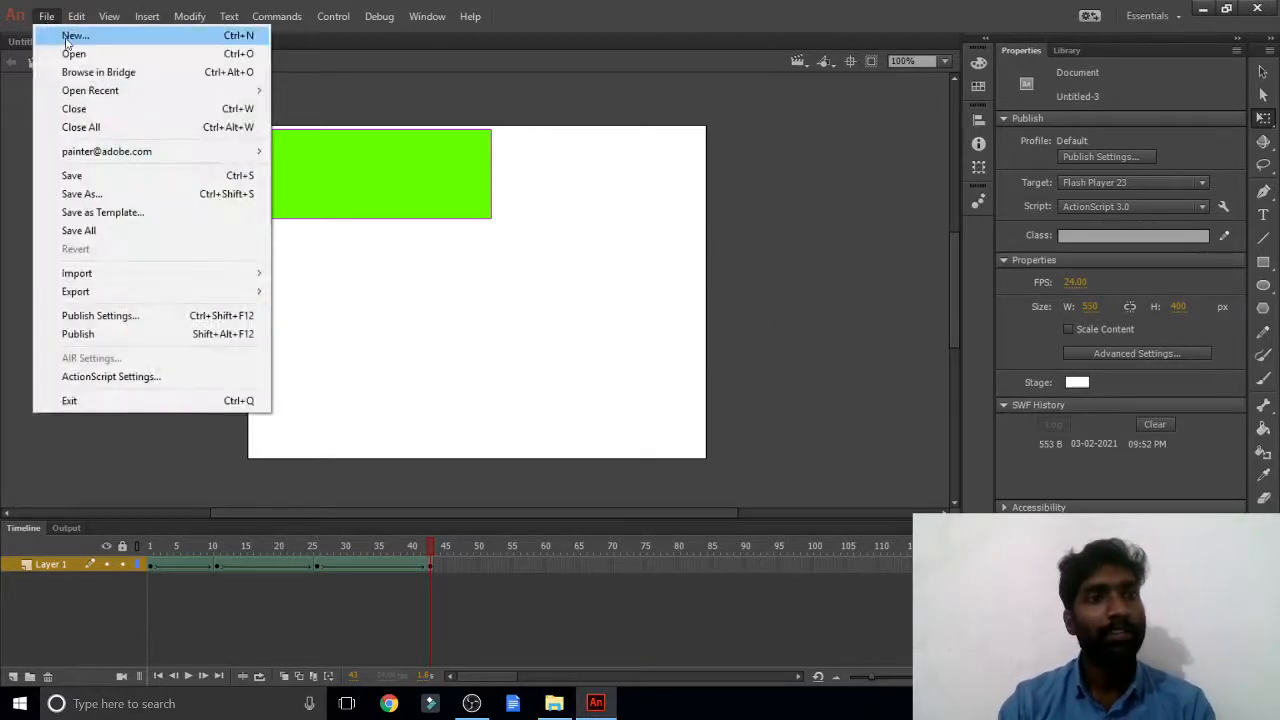
{"action": "left_click", "coordinate": [66, 37]}
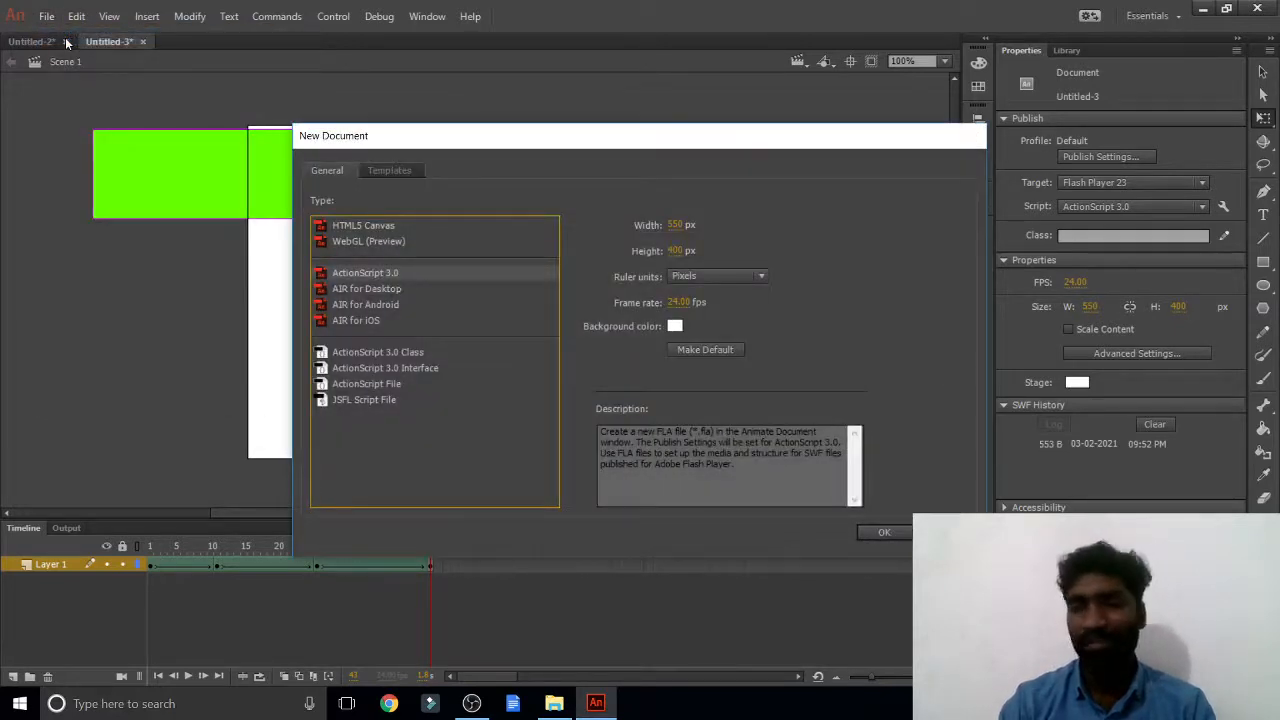
{"action": "key", "text": "Return"}
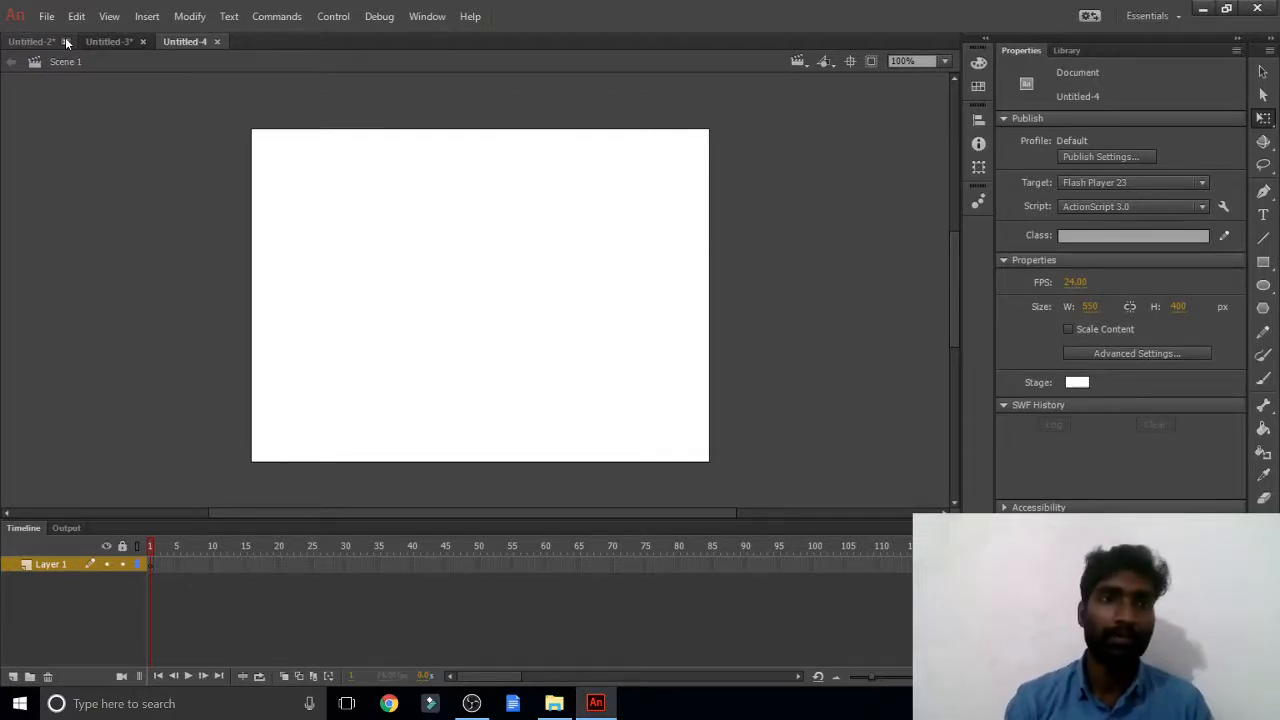
Draw a green circle with a magenta outline, about 103 px wide, in the left half of the stage
{"action": "left_click", "coordinate": [1266, 261]}
{"action": "left_click", "coordinate": [1266, 261]}
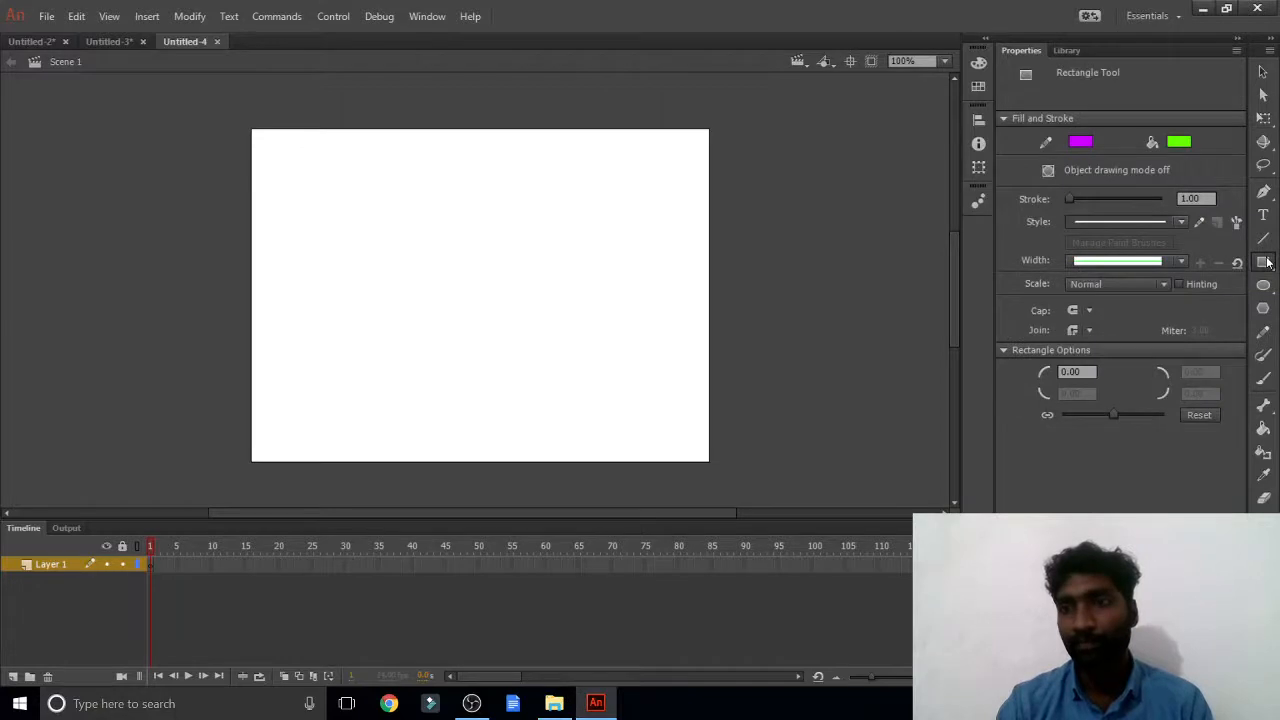
{"action": "left_click", "coordinate": [1266, 286]}
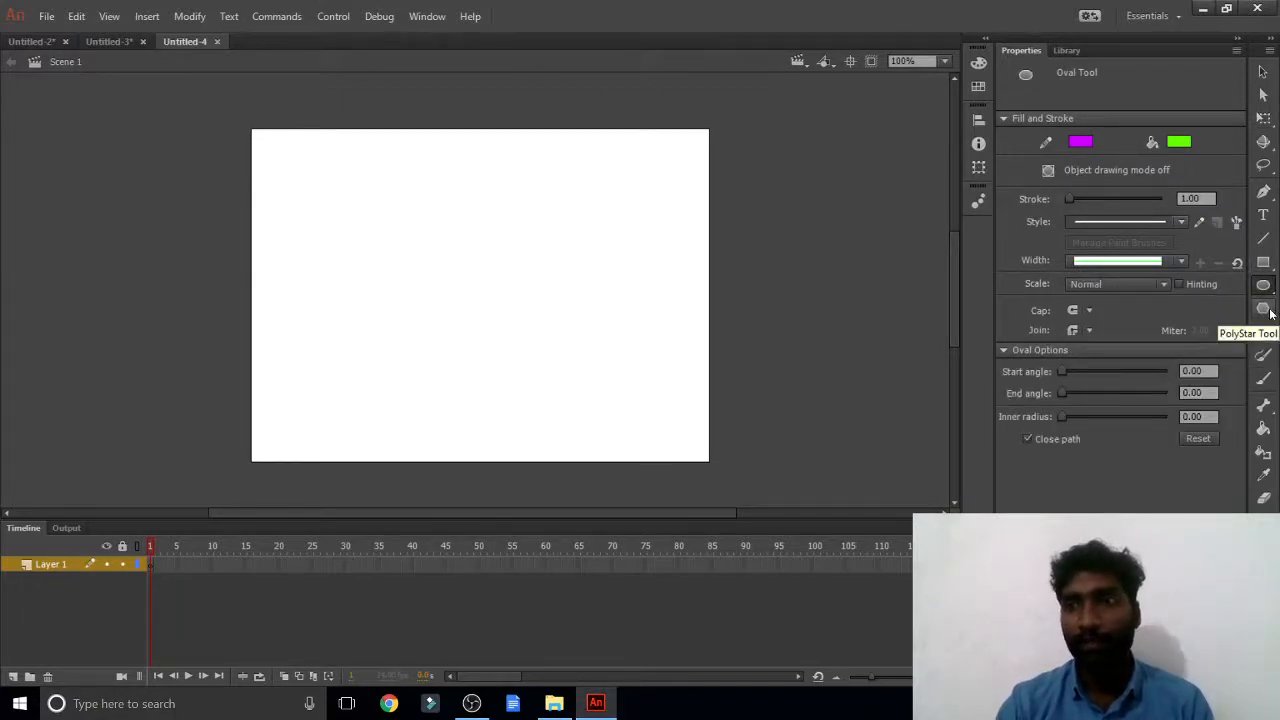
{"action": "left_click", "coordinate": [1266, 309]}
{"action": "left_click", "coordinate": [1268, 297]}
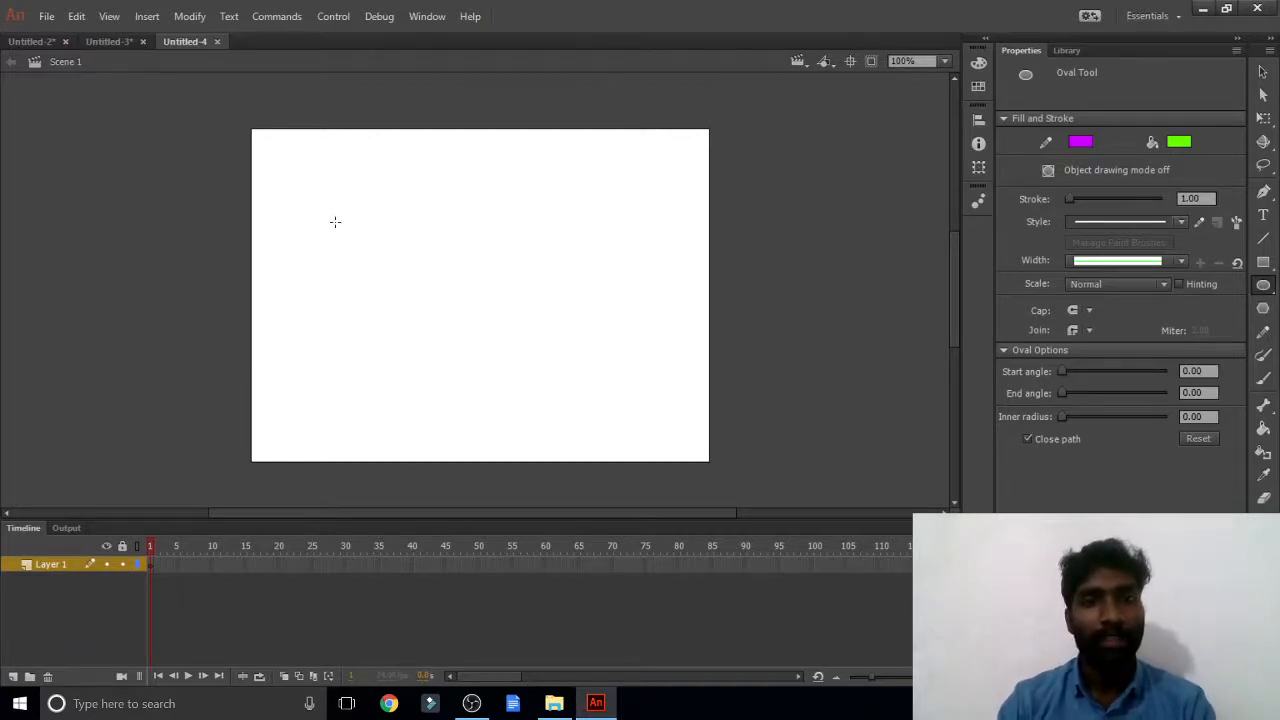
{"action": "mouse_move", "coordinate": [334, 221]}
{"action": "left_mouse_down"}
{"action": "mouse_move", "coordinate": [380, 236]}
{"action": "mouse_move", "coordinate": [423, 304]}
{"action": "left_mouse_up"}
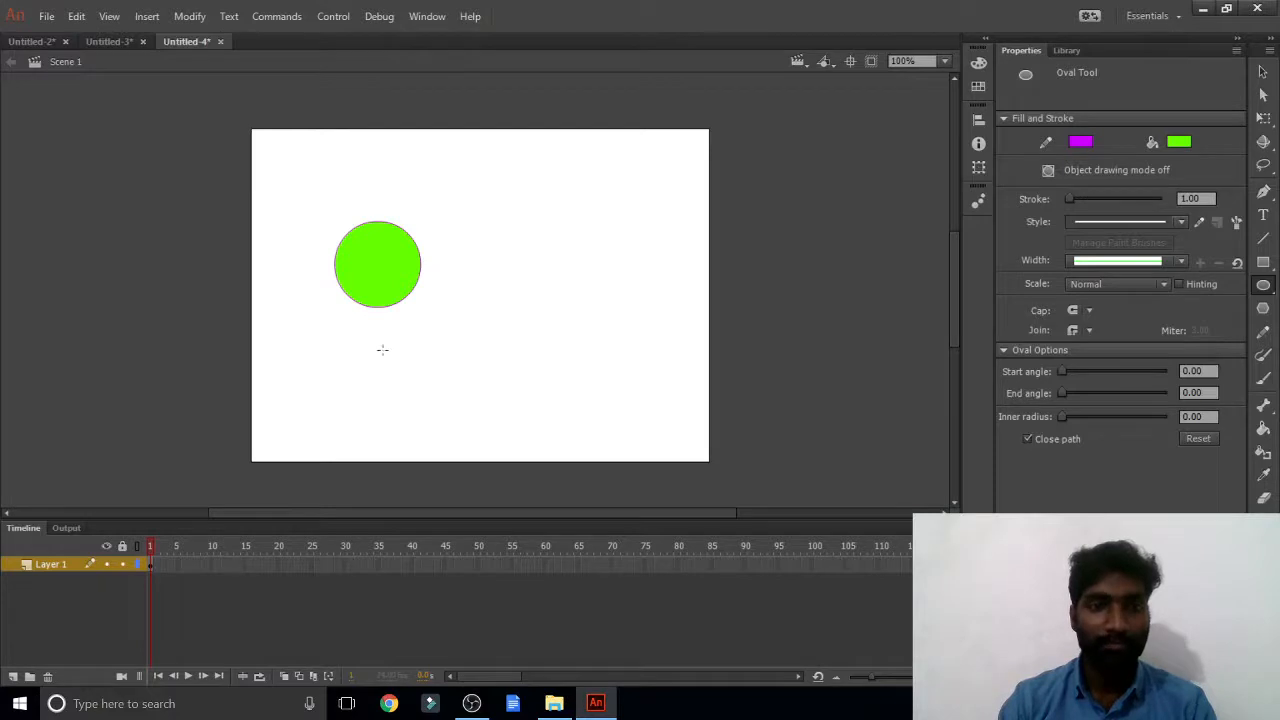
Delete the green circle and its outline from the stage
{"action": "left_click", "coordinate": [1263, 72]}
{"action": "left_click_drag", "start_coordinate": [467, 303], "coordinate": [367, 249]}
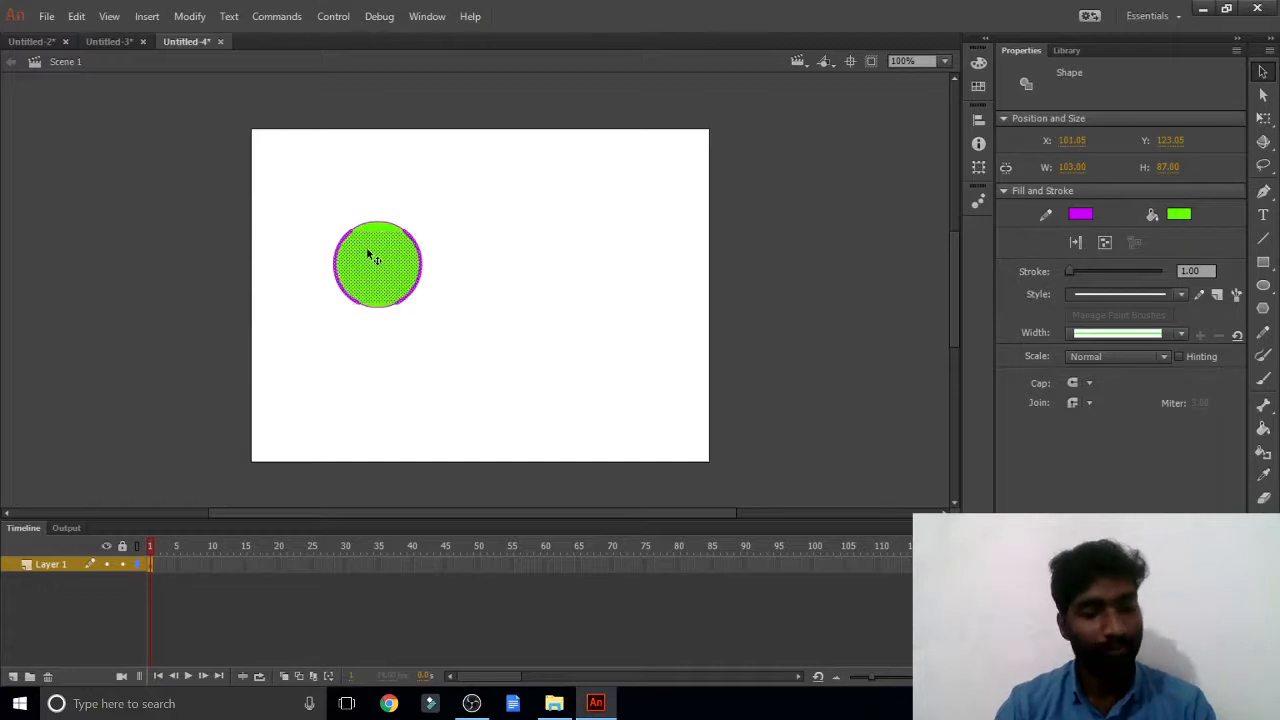
{"action": "key", "text": "Delete"}
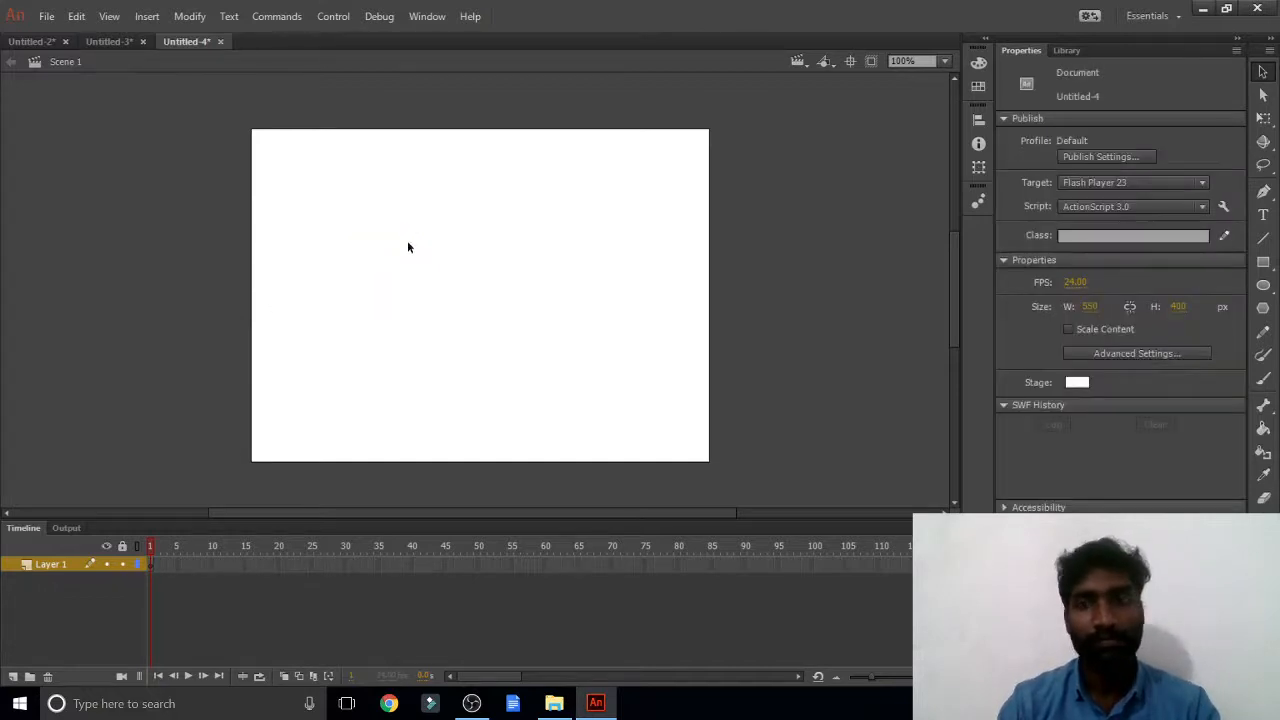
Draw a green circle with a magenta outline, about 100 px wide, near the stage's left edge
{"action": "left_click", "coordinate": [1263, 287]}
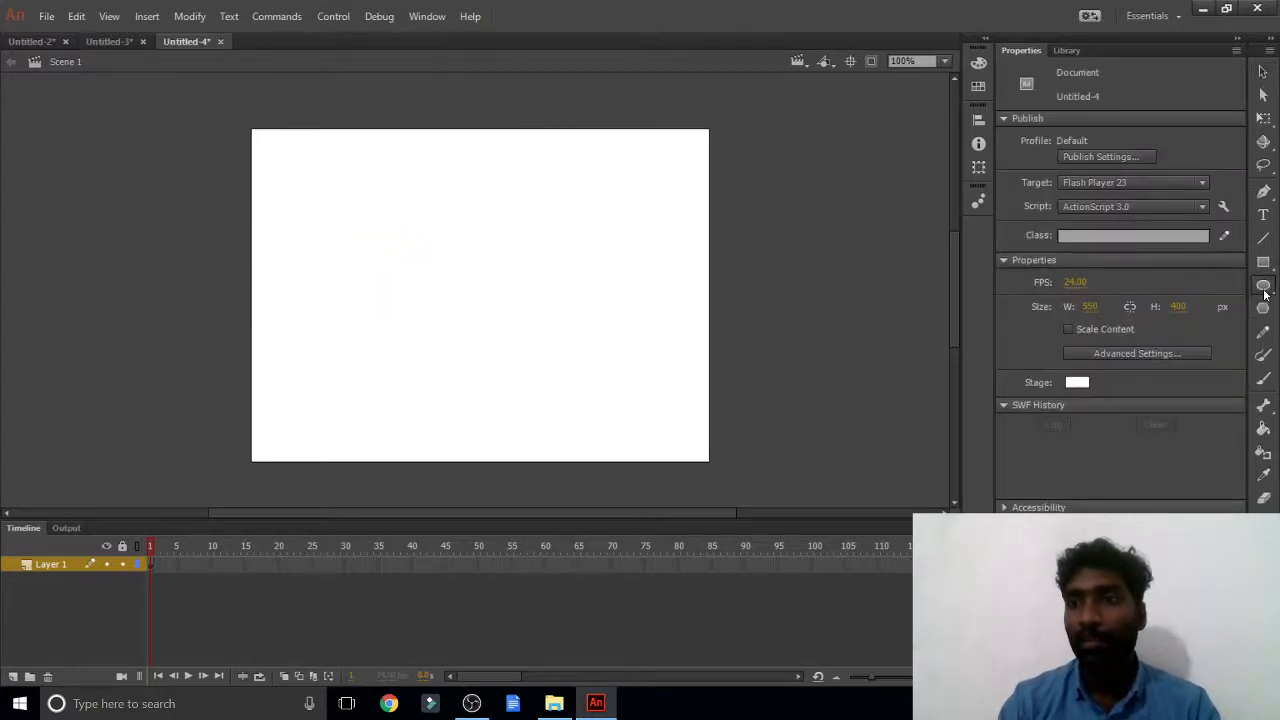
{"action": "left_click_drag", "start_coordinate": [257, 225], "coordinate": [340, 308]}
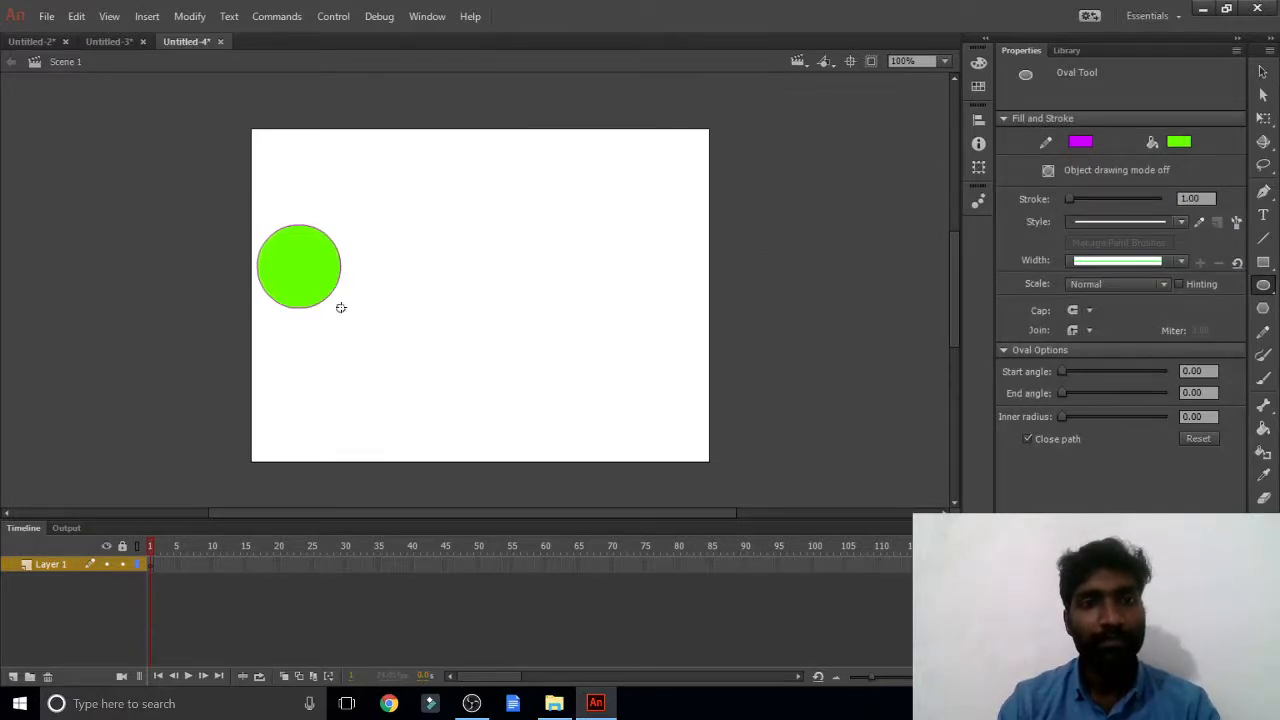
{"action": "left_click", "coordinate": [1263, 72]}
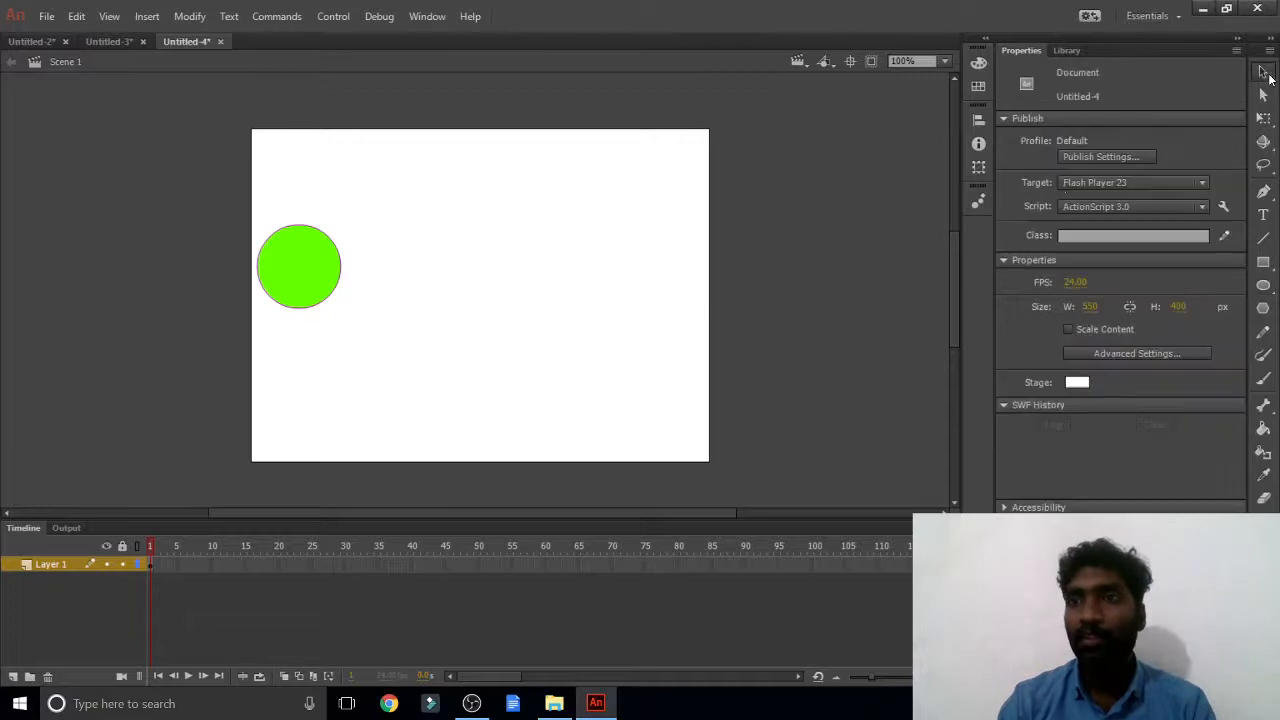
Insert keyframes at frames 17 and 33, moving the circle to the stage's right edge in the first and to its bottom edge in the second
{"action": "right_click", "coordinate": [256, 566]}
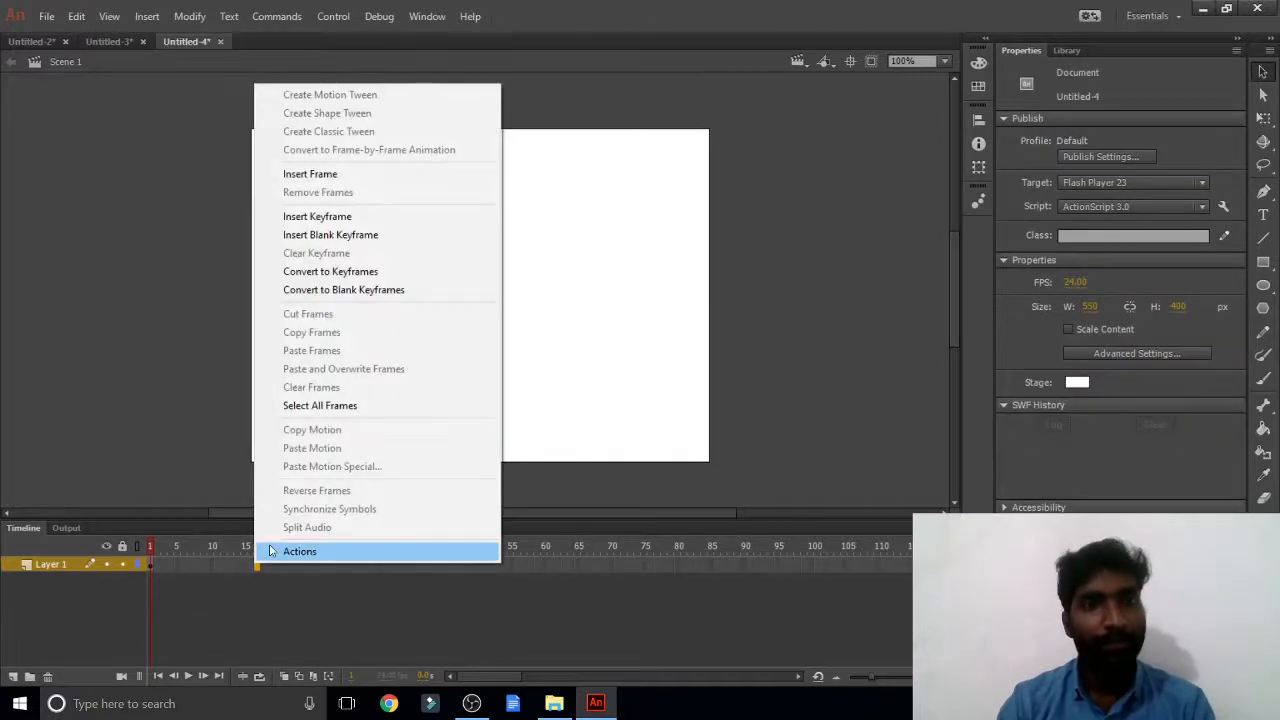
{"action": "left_click", "coordinate": [316, 217]}
{"action": "left_click_drag", "start_coordinate": [295, 273], "coordinate": [657, 270]}
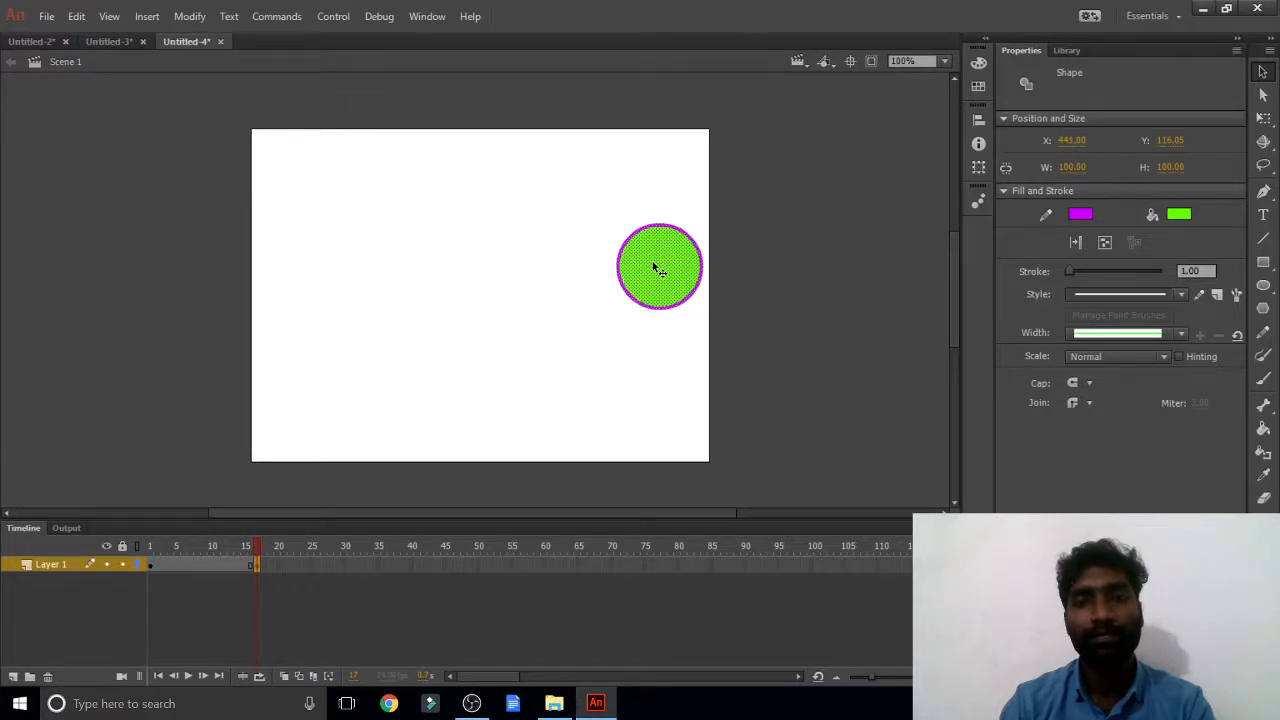
{"action": "right_click", "coordinate": [362, 565]}
{"action": "left_click", "coordinate": [425, 218]}
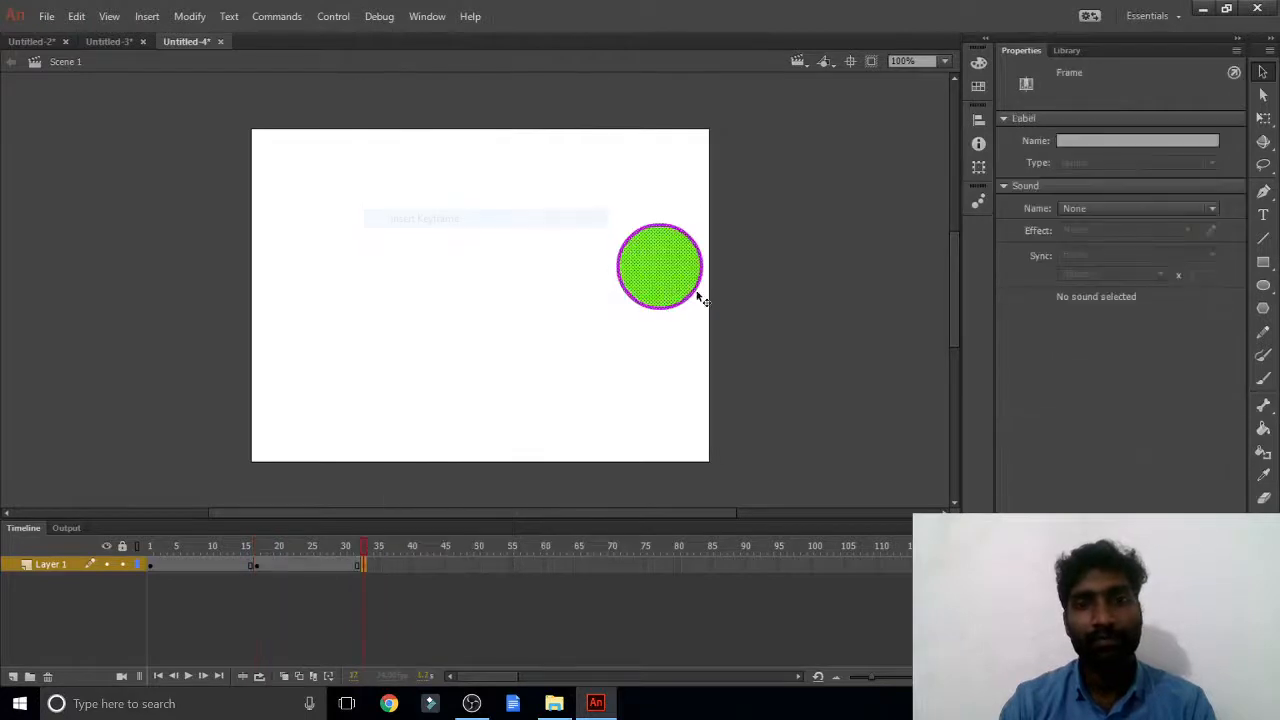
{"action": "left_click_drag", "start_coordinate": [666, 271], "coordinate": [582, 424]}
Insert keyframes at frames 47 and 62, moving the circle to about X 148, Y 0 and to about X 14, Y 132 respectively
{"action": "right_click", "coordinate": [455, 565]}
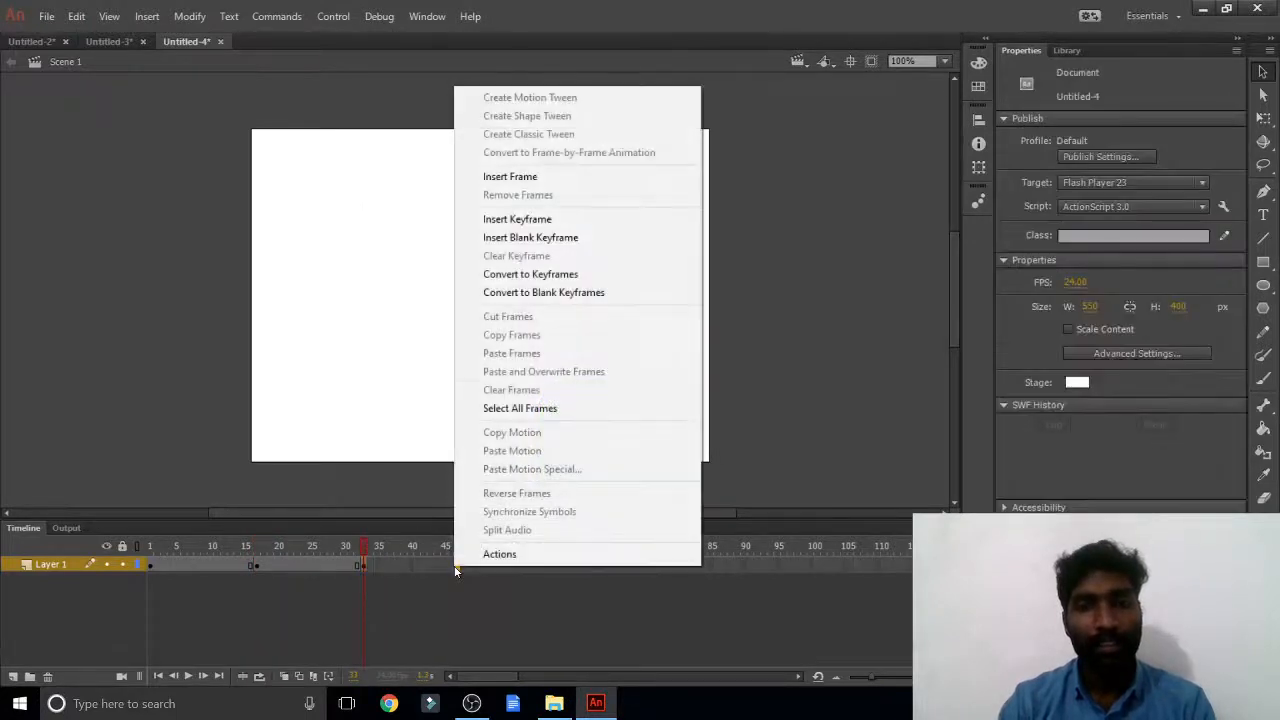
{"action": "left_click", "coordinate": [520, 218]}
{"action": "left_click_drag", "start_coordinate": [564, 416], "coordinate": [401, 163]}
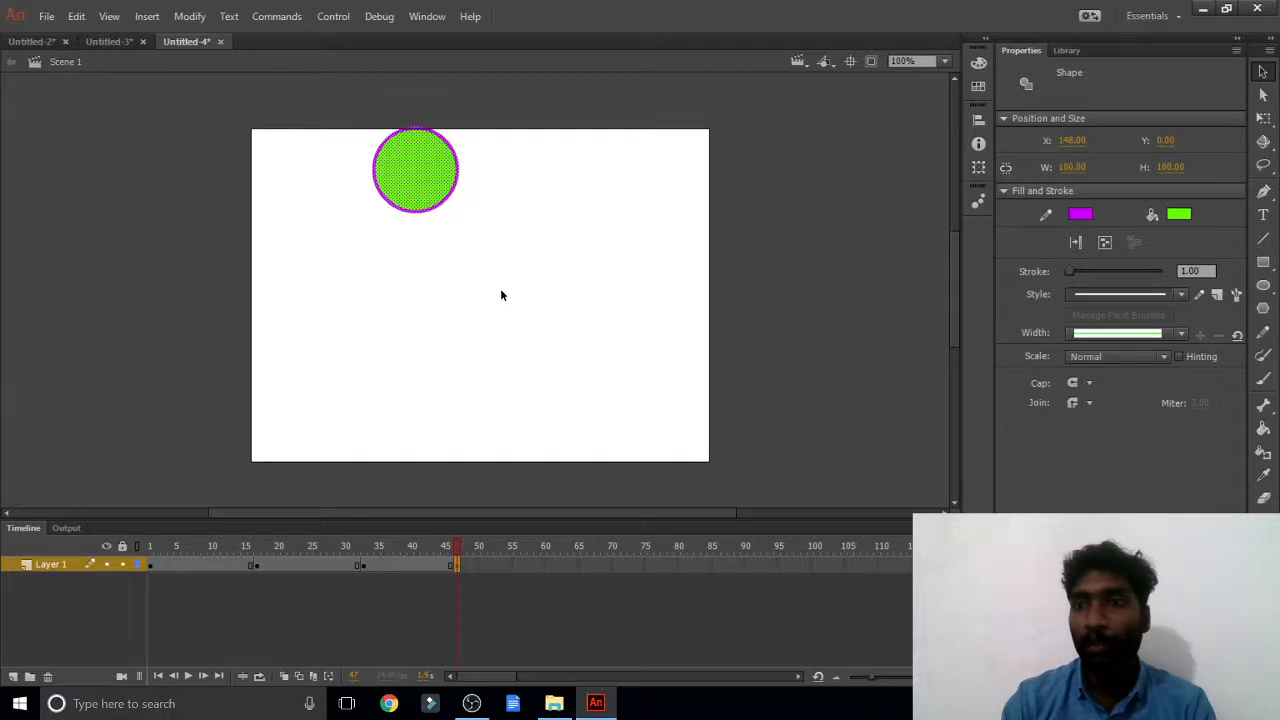
{"action": "right_click", "coordinate": [555, 565]}
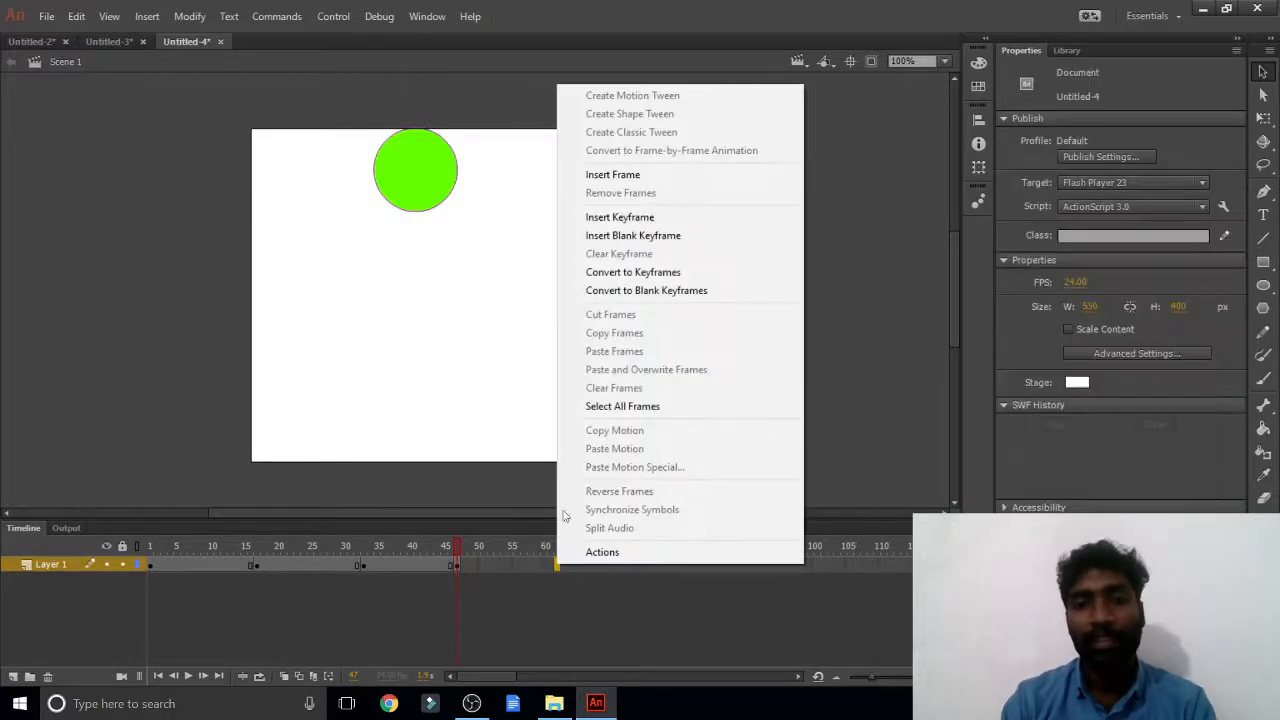
{"action": "left_click", "coordinate": [590, 217]}
{"action": "left_click_drag", "start_coordinate": [408, 184], "coordinate": [293, 289]}
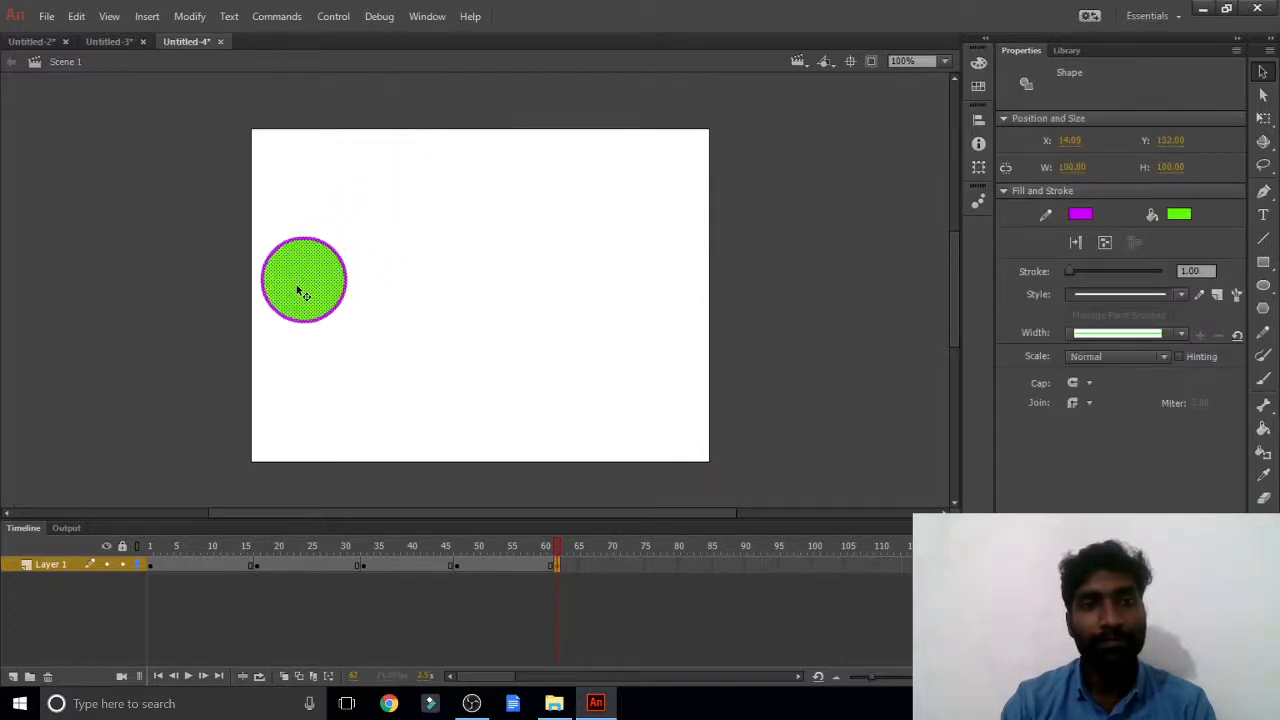
Create classic tweens in all four spans between the circle's keyframes, from frame 1 to frame 62
{"action": "right_click", "coordinate": [222, 562]}
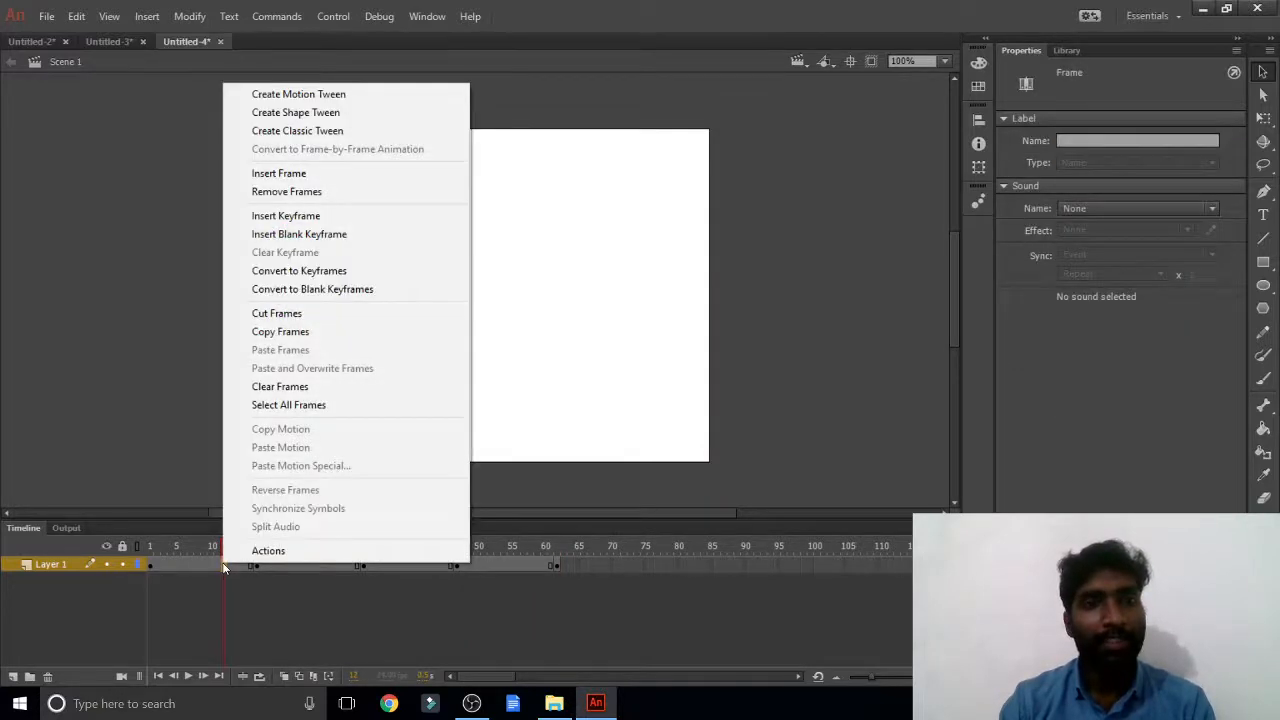
{"action": "left_click", "coordinate": [297, 131]}
{"action": "right_click", "coordinate": [307, 569]}
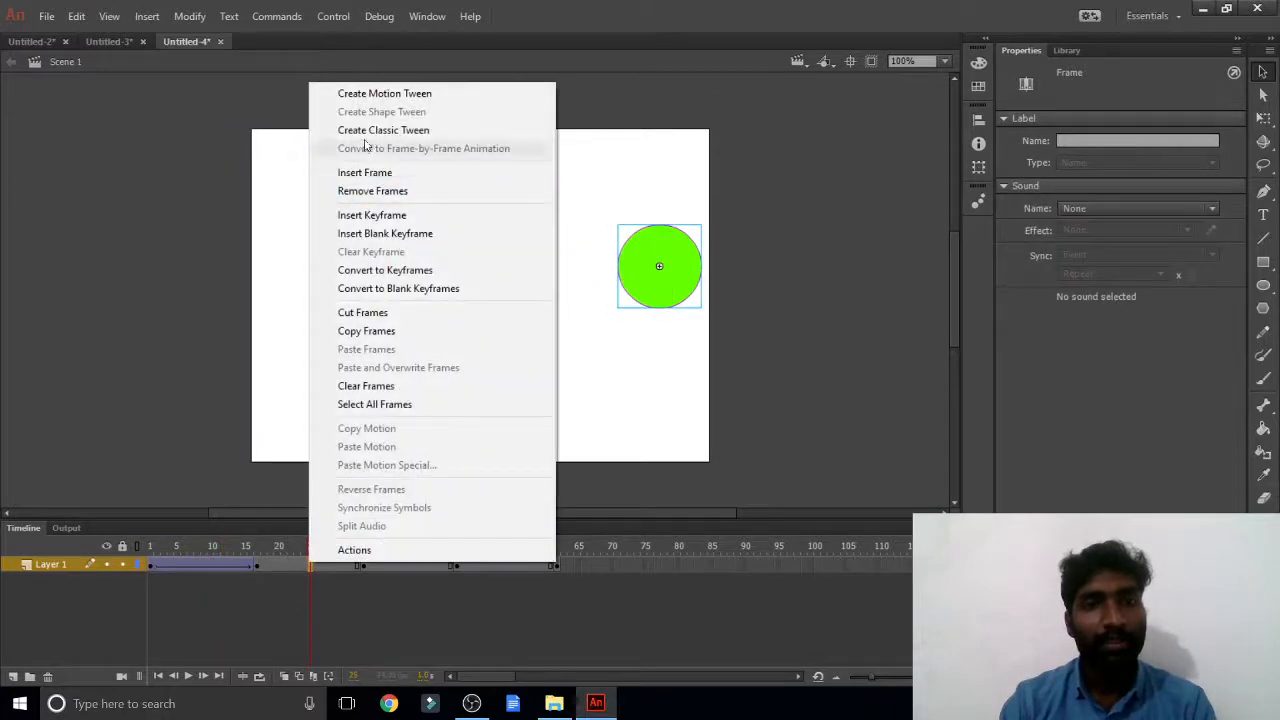
{"action": "left_click", "coordinate": [367, 129]}
{"action": "right_click", "coordinate": [406, 568]}
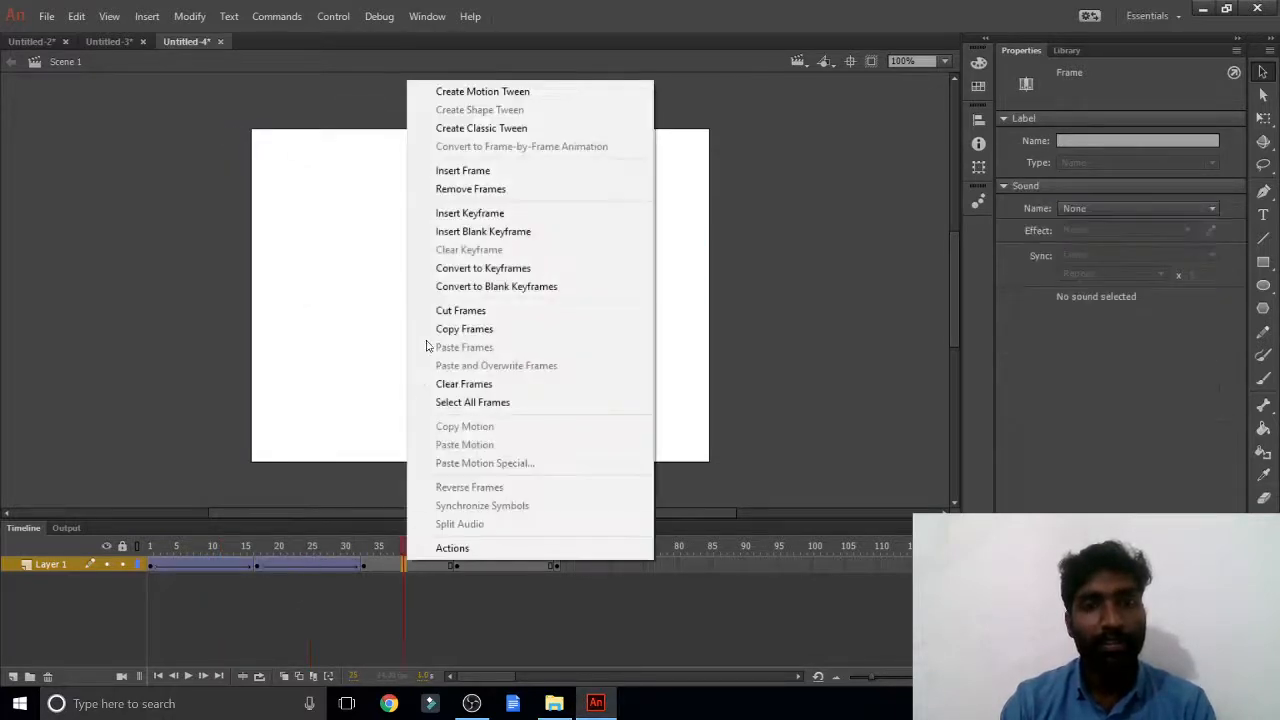
{"action": "left_click", "coordinate": [469, 136]}
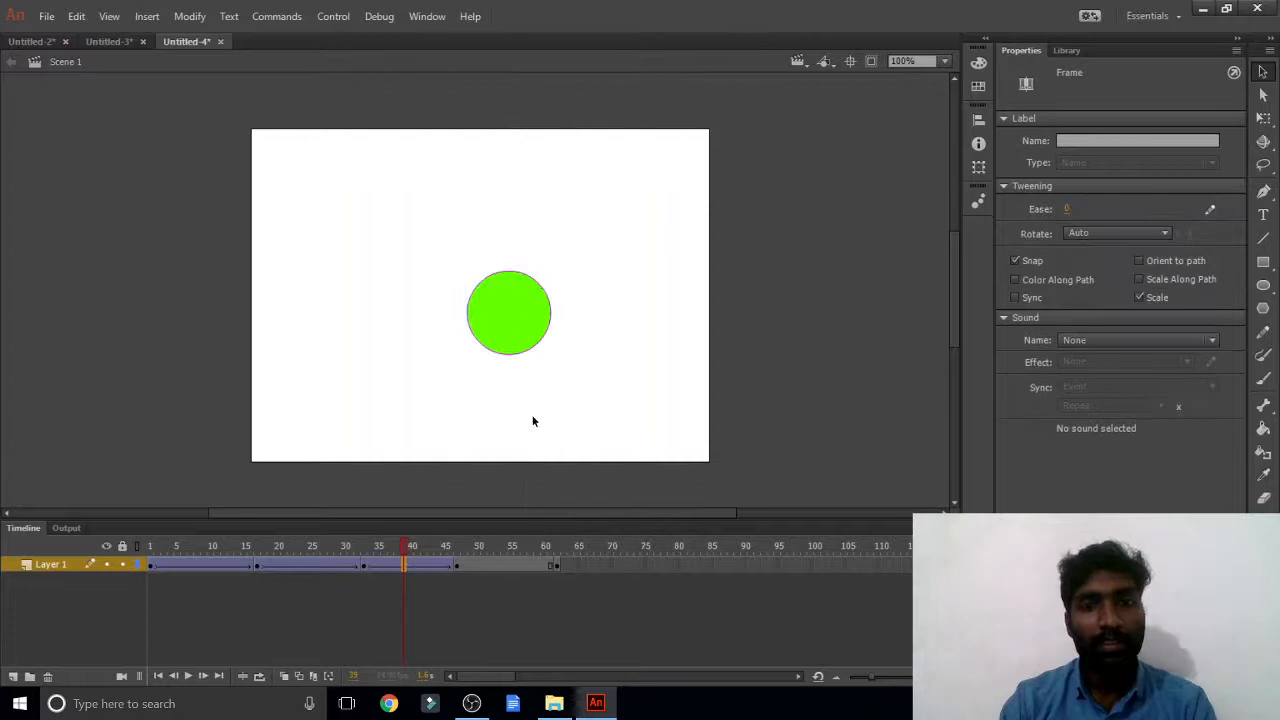
{"action": "right_click", "coordinate": [485, 568]}
{"action": "left_click", "coordinate": [535, 137]}
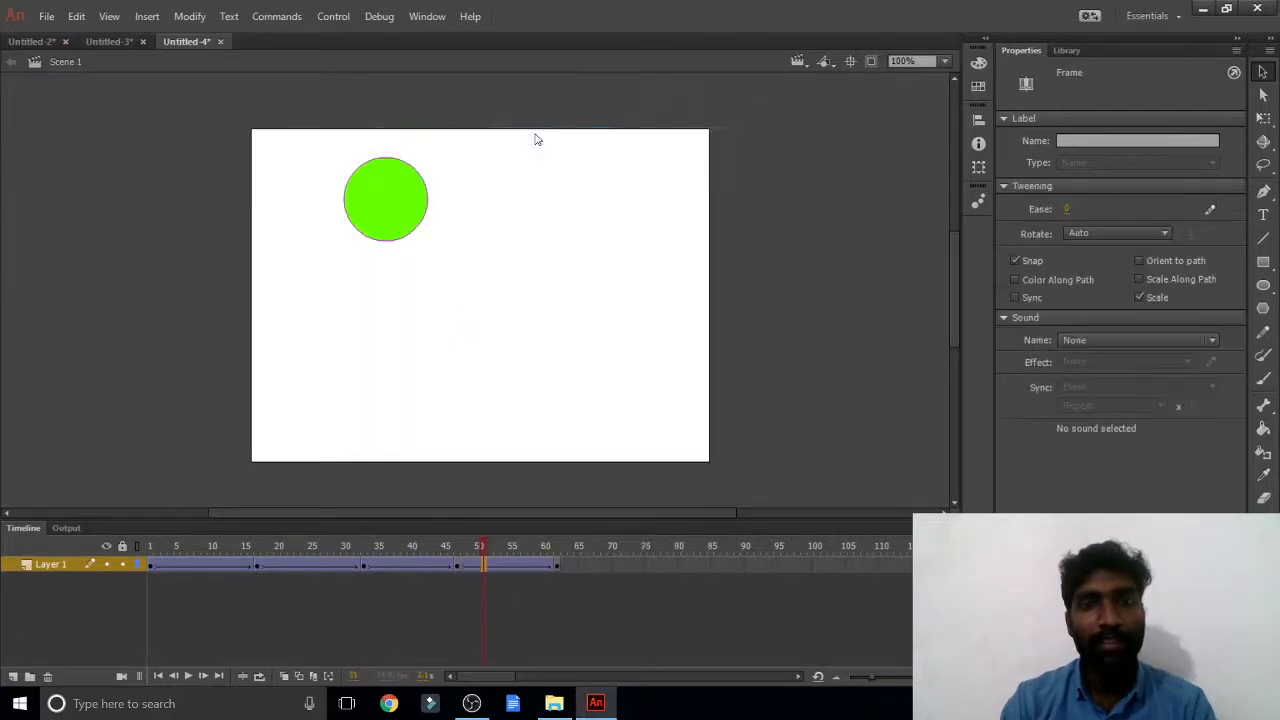
Rewind the circle animation to frame 1 and play it on the stage
{"action": "left_click", "coordinate": [152, 569]}
{"action": "left_click", "coordinate": [335, 16]}
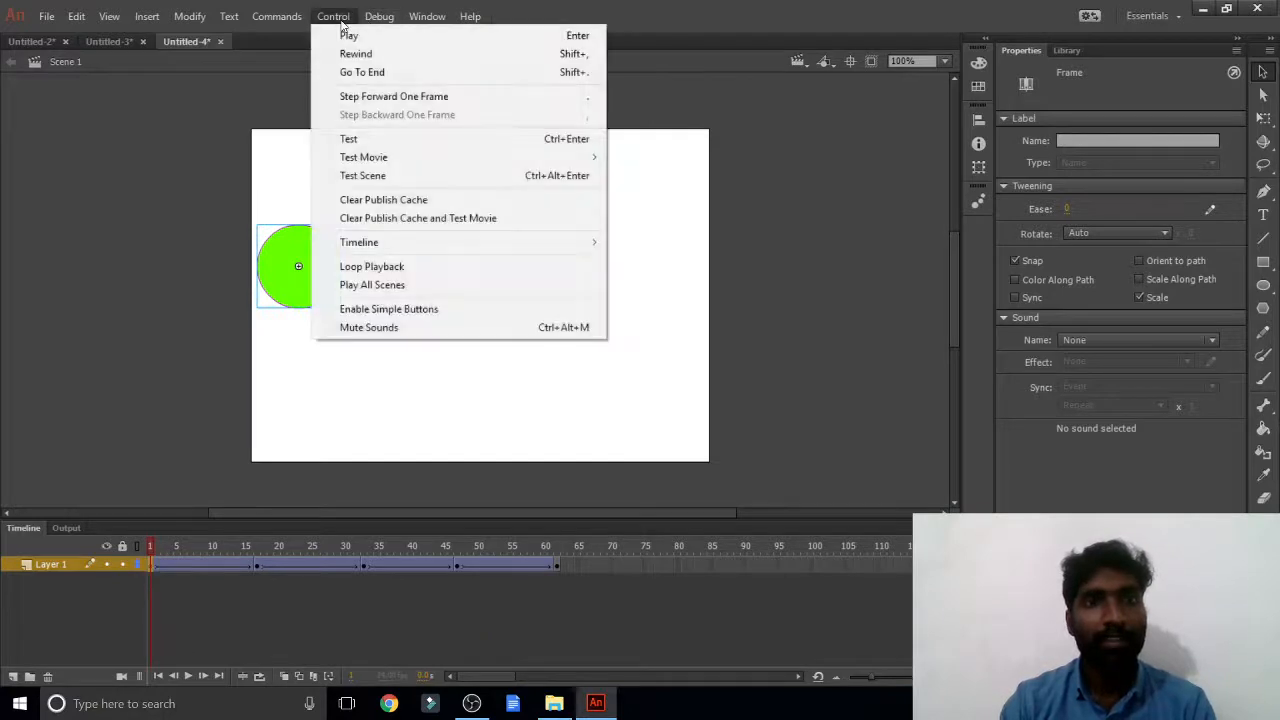
{"action": "left_click", "coordinate": [348, 52]}
{"action": "left_click", "coordinate": [334, 17]}
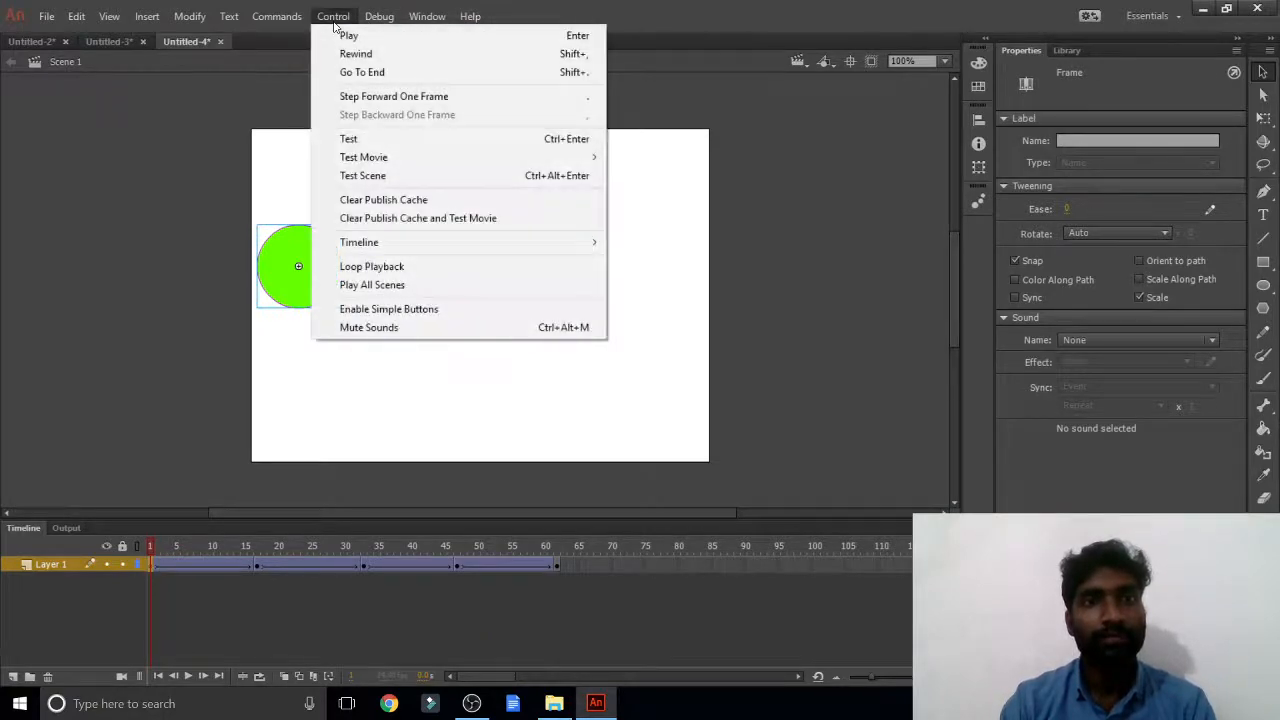
{"action": "left_click", "coordinate": [338, 34]}
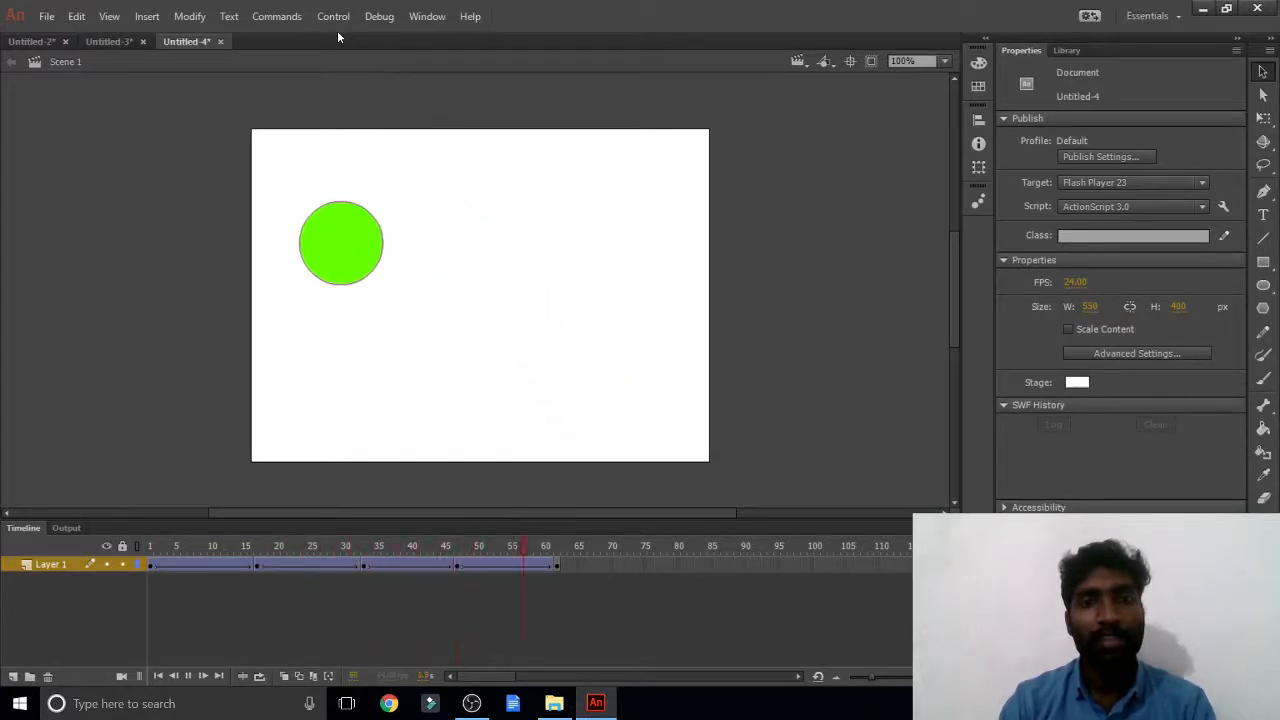
Create a new ActionScript 3.0 document and draw a green circle about 76.5 px wide near the stage's upper-left corner
{"action": "left_click", "coordinate": [47, 19]}
{"action": "left_click", "coordinate": [58, 37]}
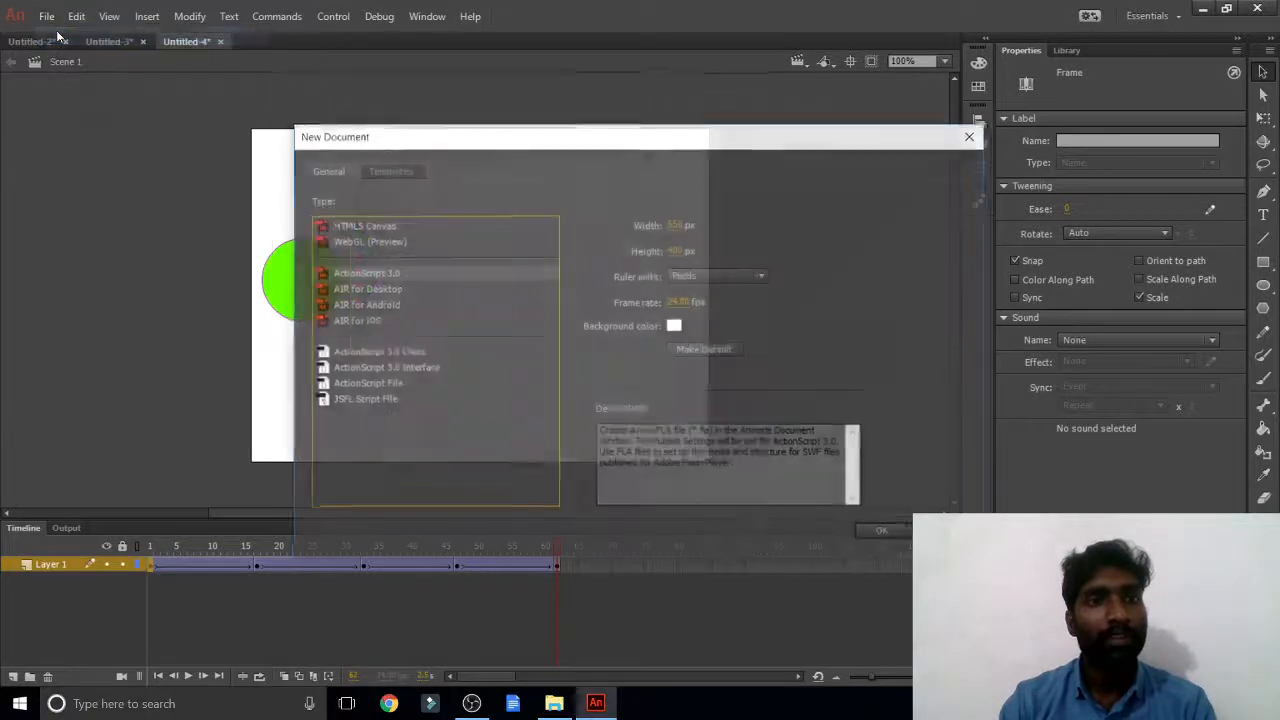
{"action": "key", "text": "Return"}
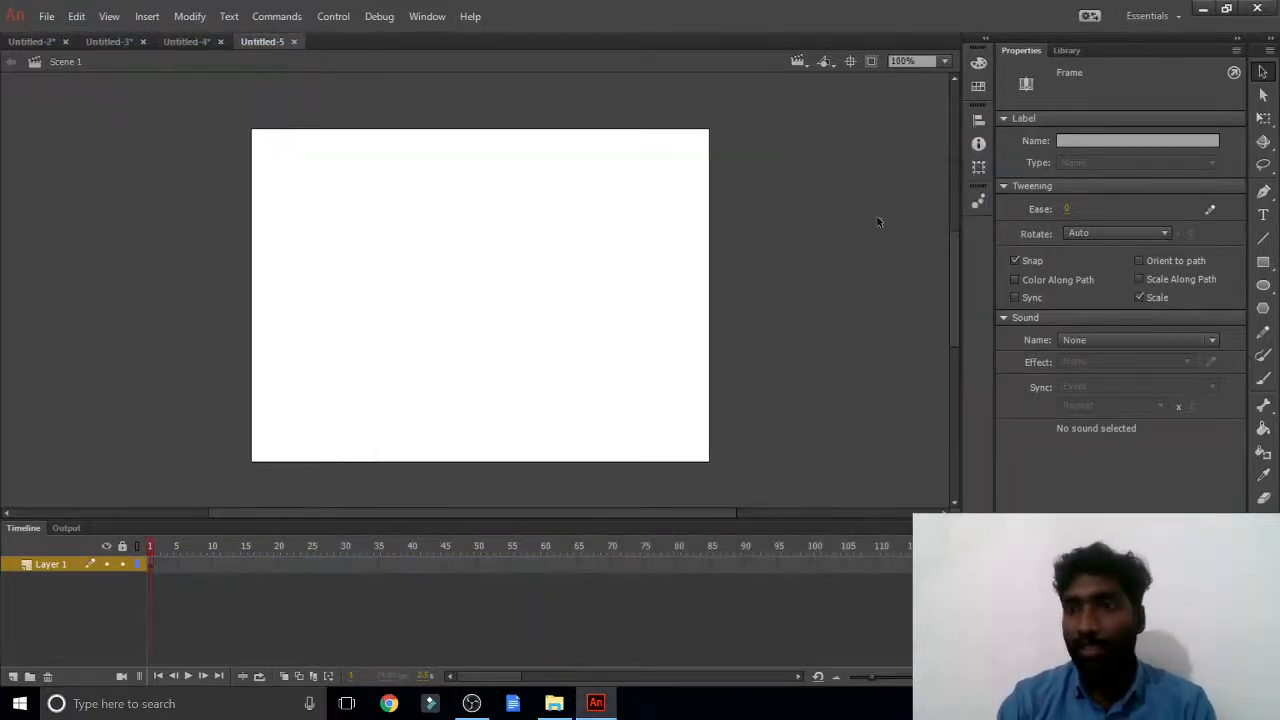
{"action": "left_click", "coordinate": [1263, 287]}
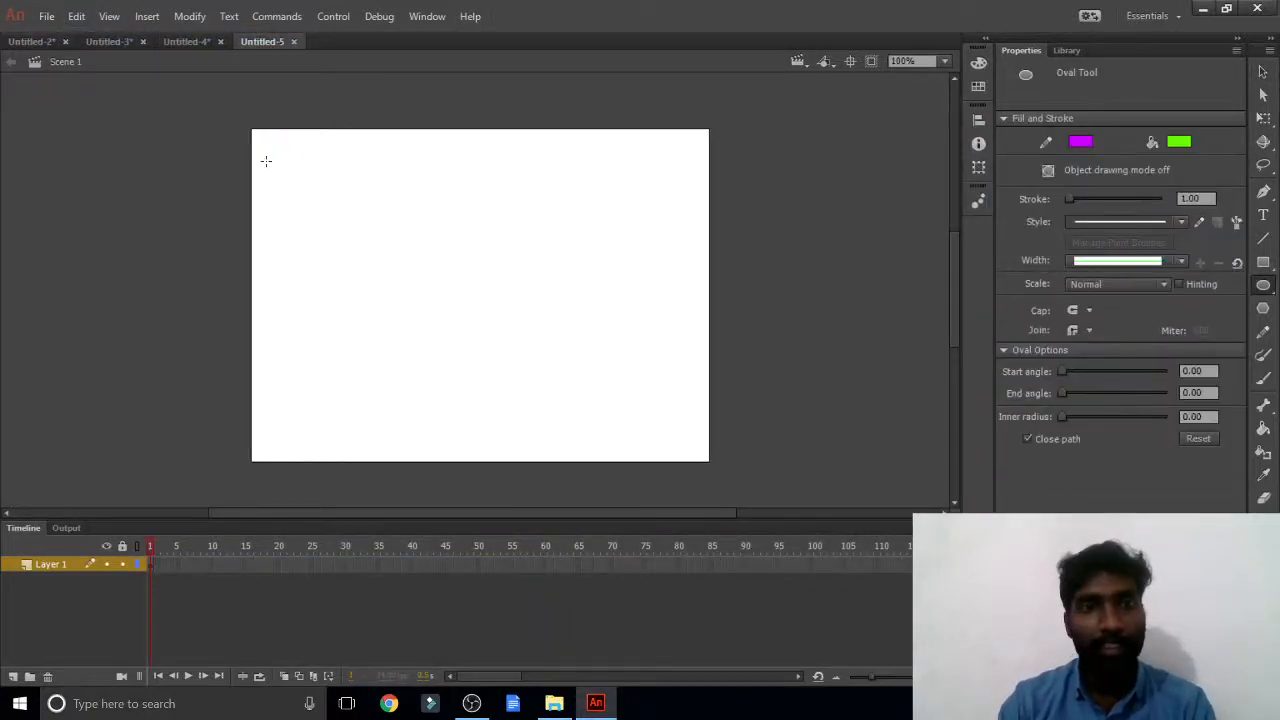
{"action": "left_click_drag", "start_coordinate": [268, 156], "coordinate": [324, 214]}
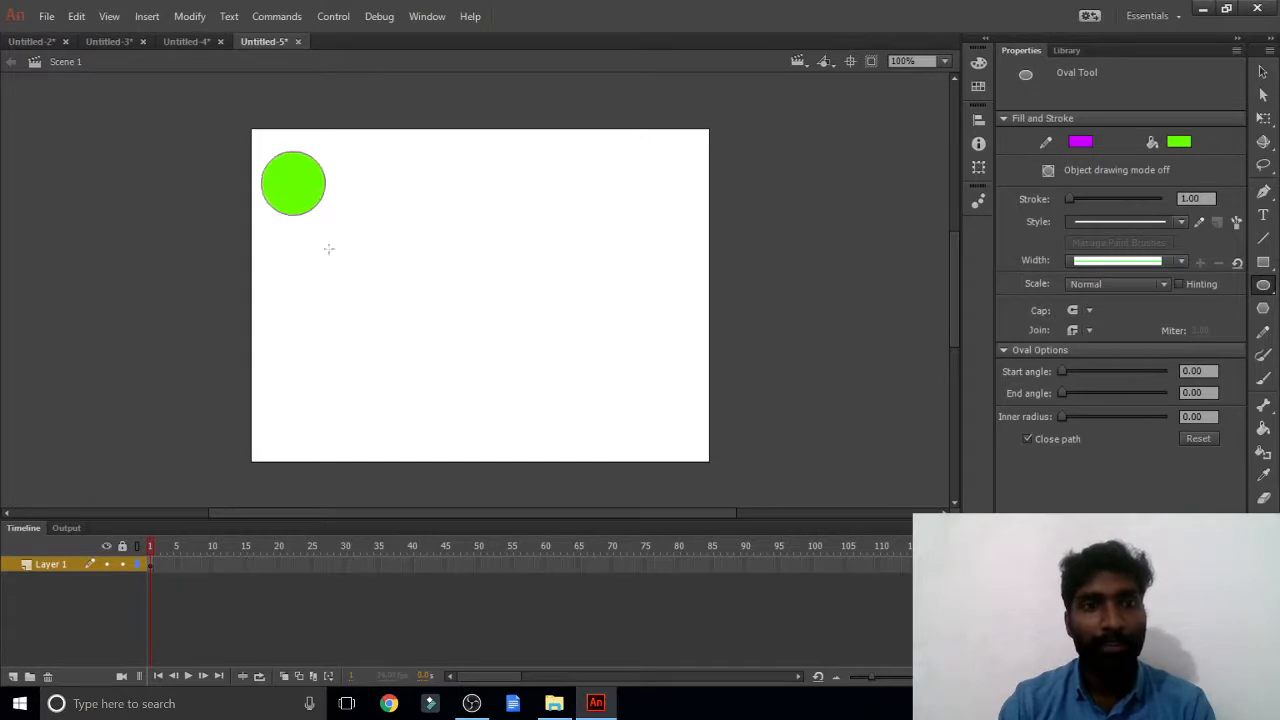
Insert a keyframe at frame 14 and move the circle down to the stage's bottom edge, at about X 101, Y 323.5
{"action": "right_click", "coordinate": [237, 566]}
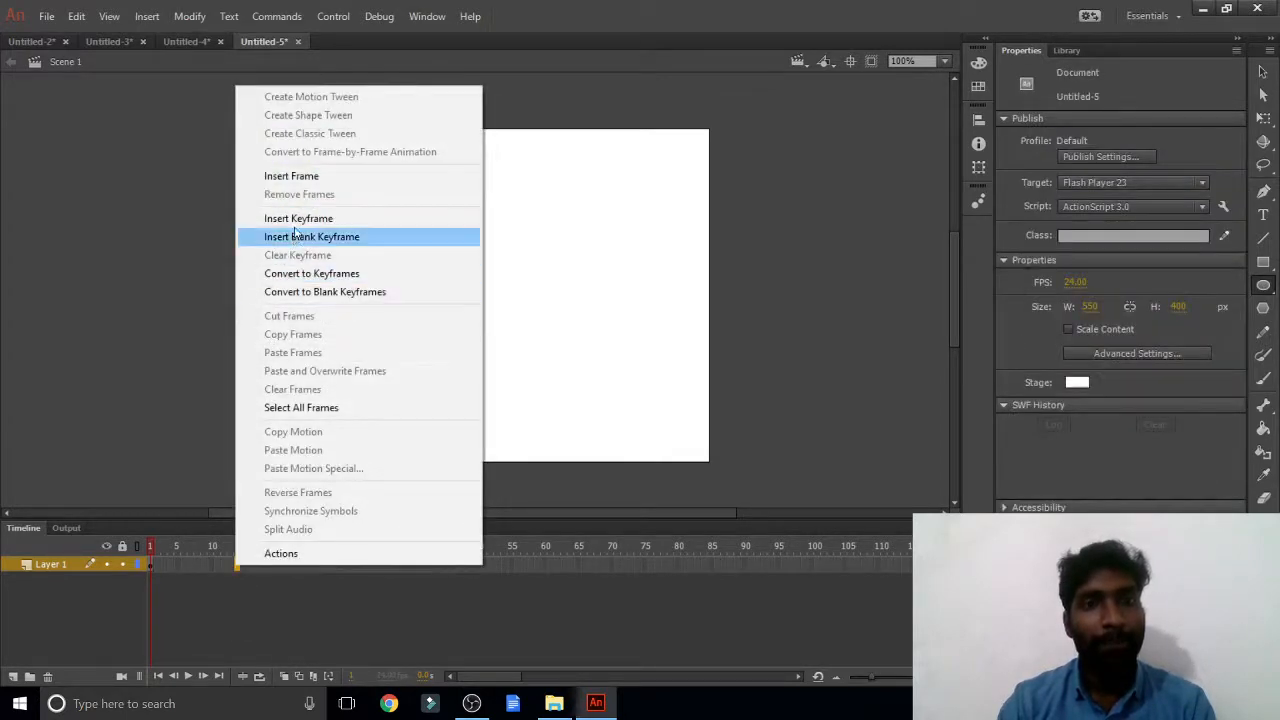
{"action": "left_click", "coordinate": [298, 219]}
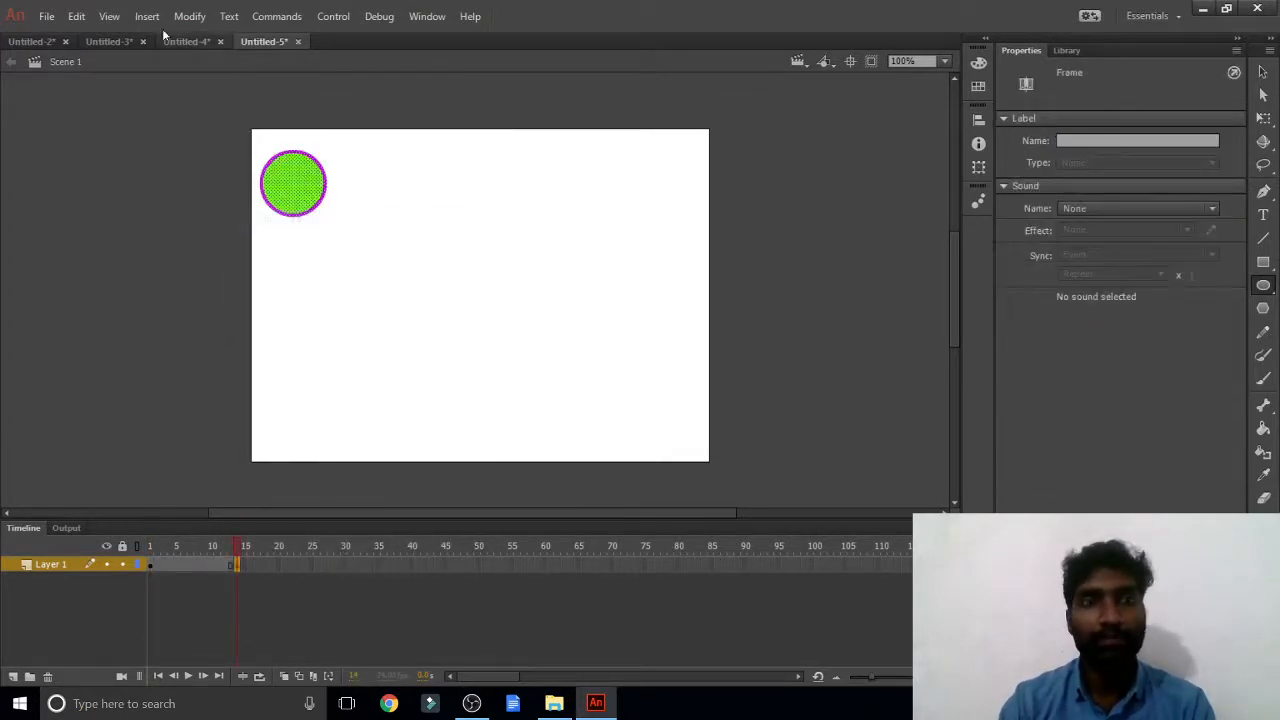
{"action": "left_click", "coordinate": [1263, 72]}
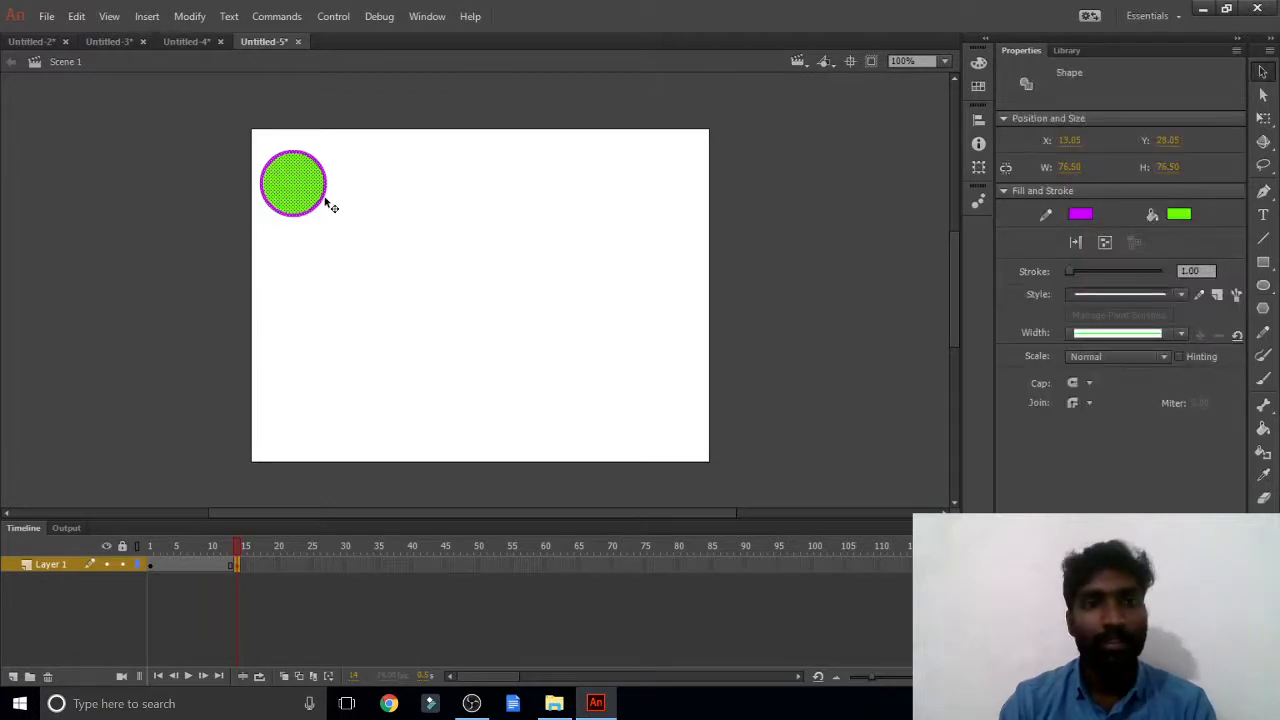
{"action": "left_click_drag", "start_coordinate": [307, 205], "coordinate": [366, 428]}
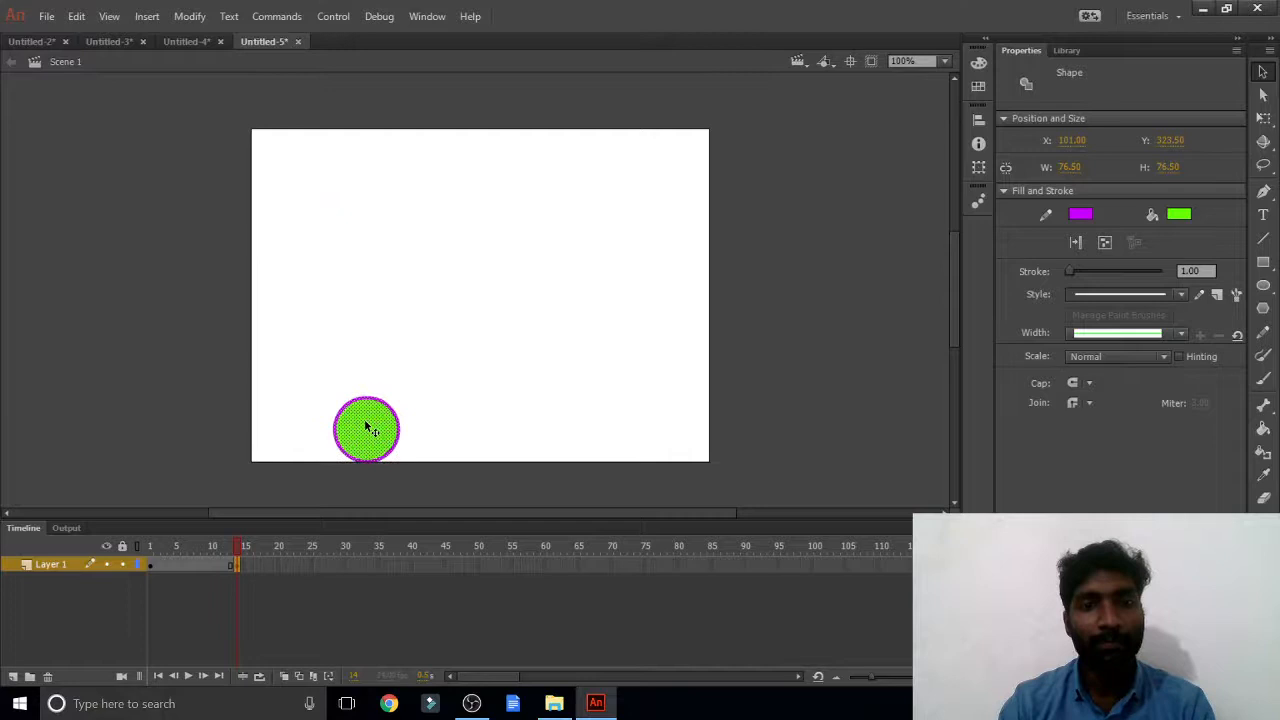
Insert keyframes at frames 29 and 35, moving the circle to about X 281, Y 0 and to about X 473.5, Y 85 respectively
{"action": "right_click", "coordinate": [335, 568]}
{"action": "left_click", "coordinate": [414, 216]}
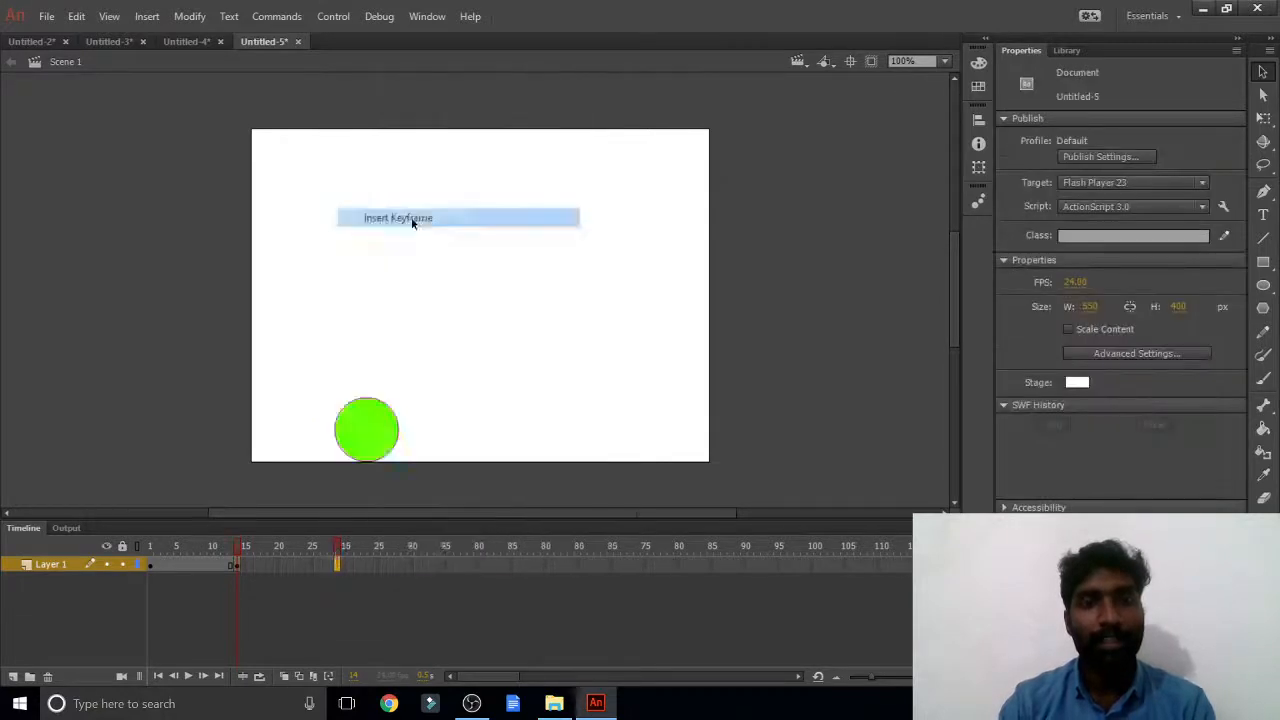
{"action": "left_click_drag", "start_coordinate": [377, 443], "coordinate": [522, 175]}
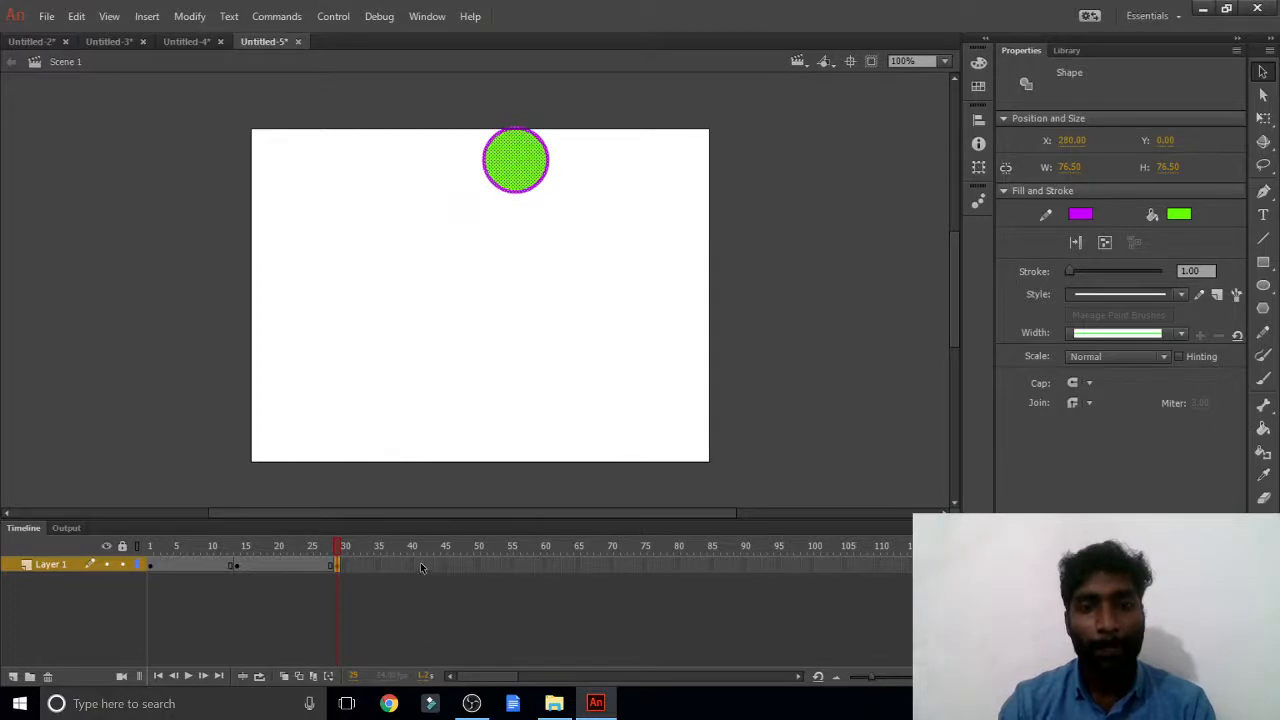
{"action": "right_click", "coordinate": [377, 567]}
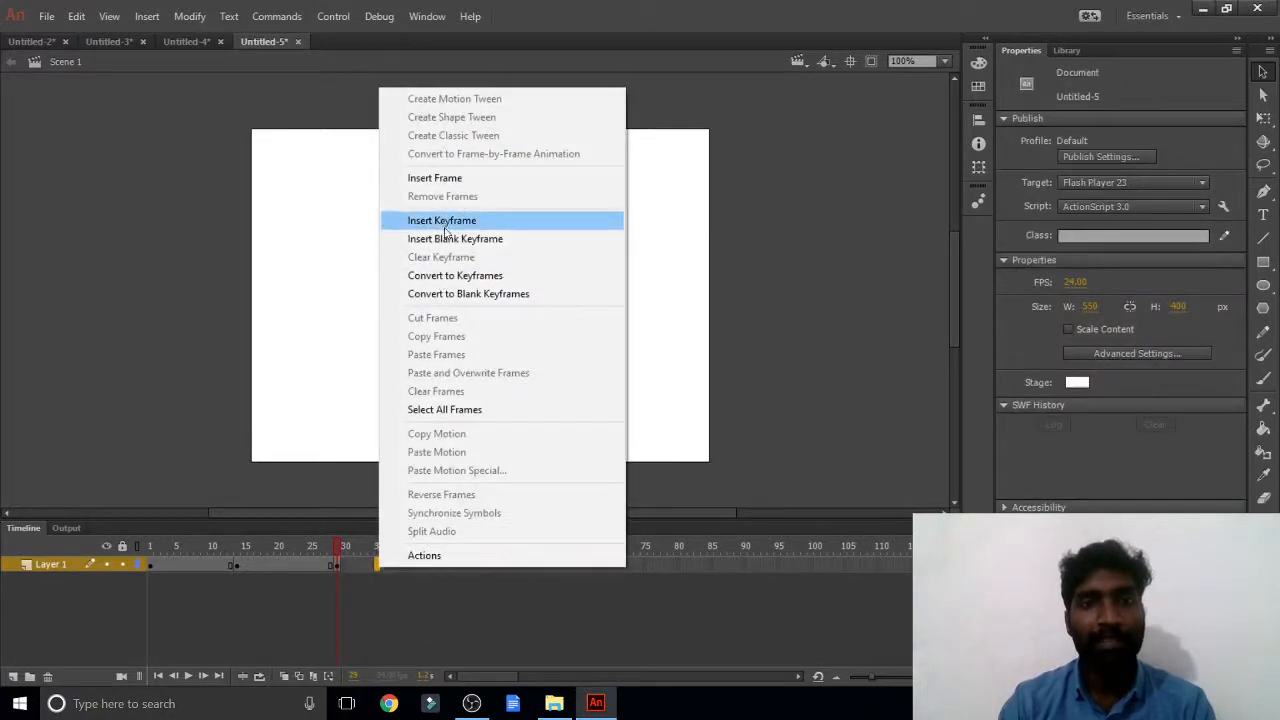
{"action": "left_click", "coordinate": [445, 224]}
{"action": "left_click_drag", "start_coordinate": [506, 170], "coordinate": [668, 248]}
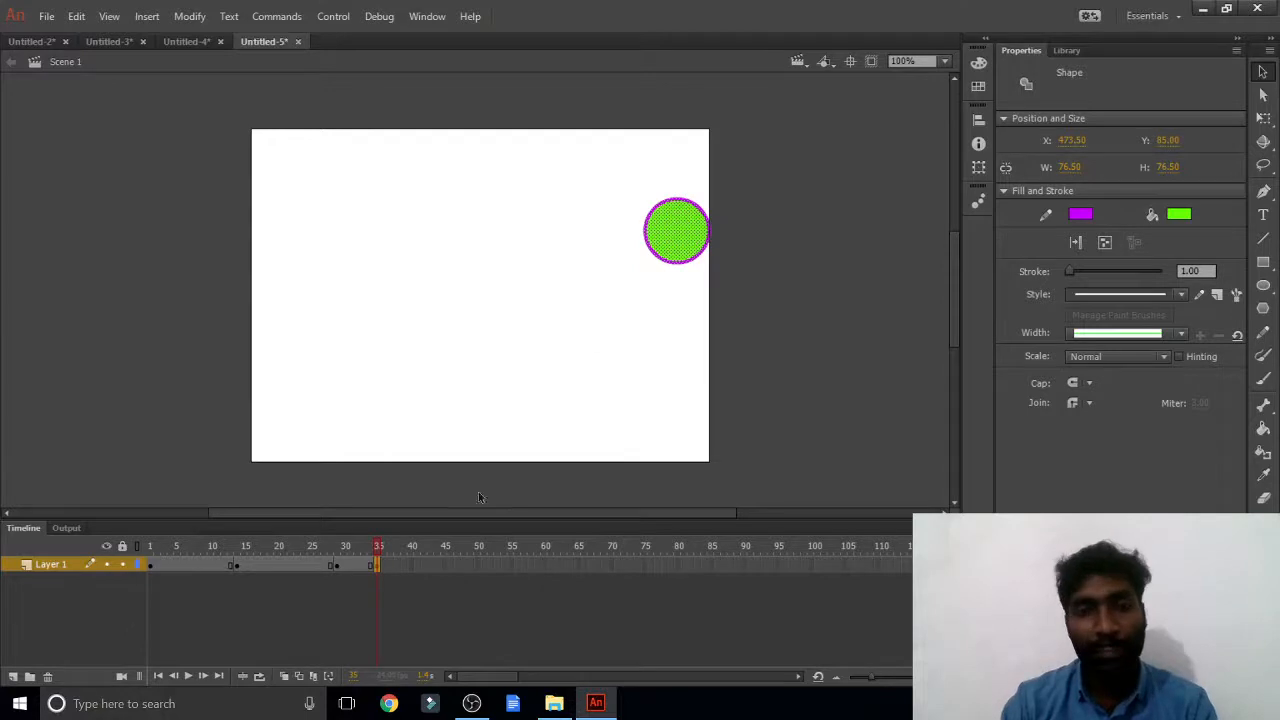
Insert keyframes at frames 44 and 52, moving the circle to about X 375.5, Y 323 and to about X 278.5, Y 0 respectively
{"action": "right_click", "coordinate": [437, 573]}
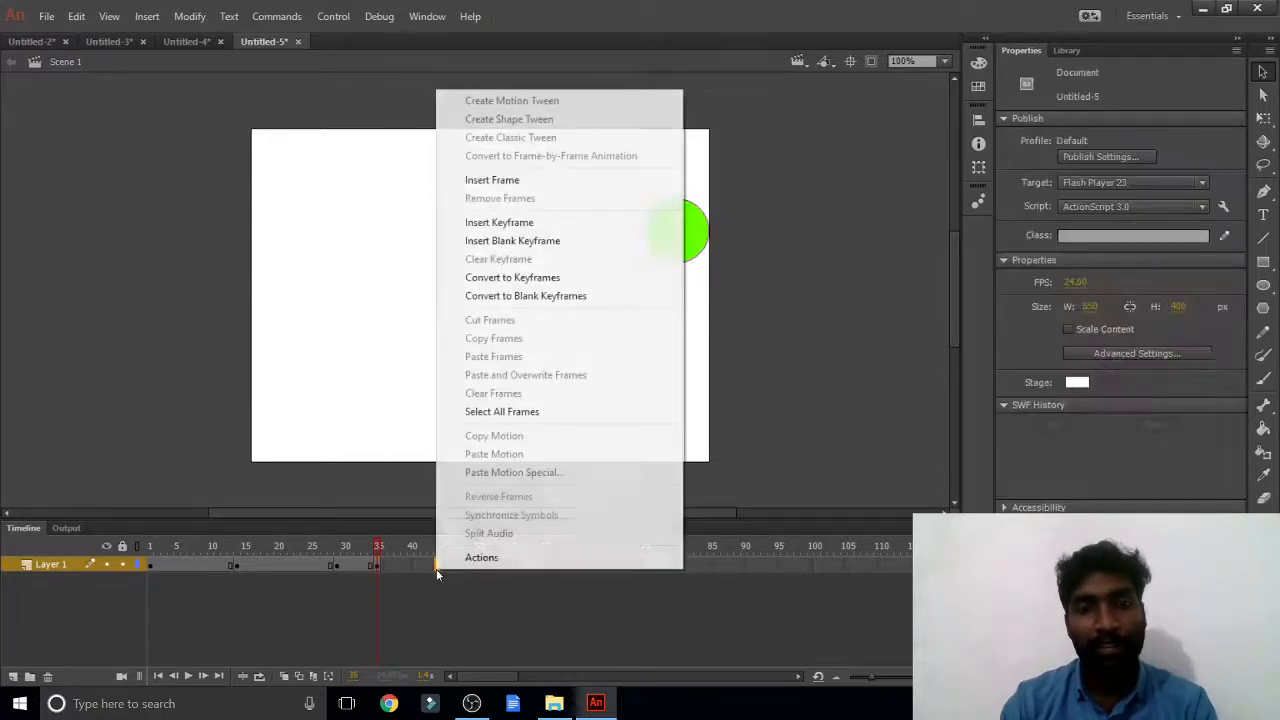
{"action": "left_click", "coordinate": [491, 223]}
{"action": "left_click_drag", "start_coordinate": [676, 240], "coordinate": [594, 441]}
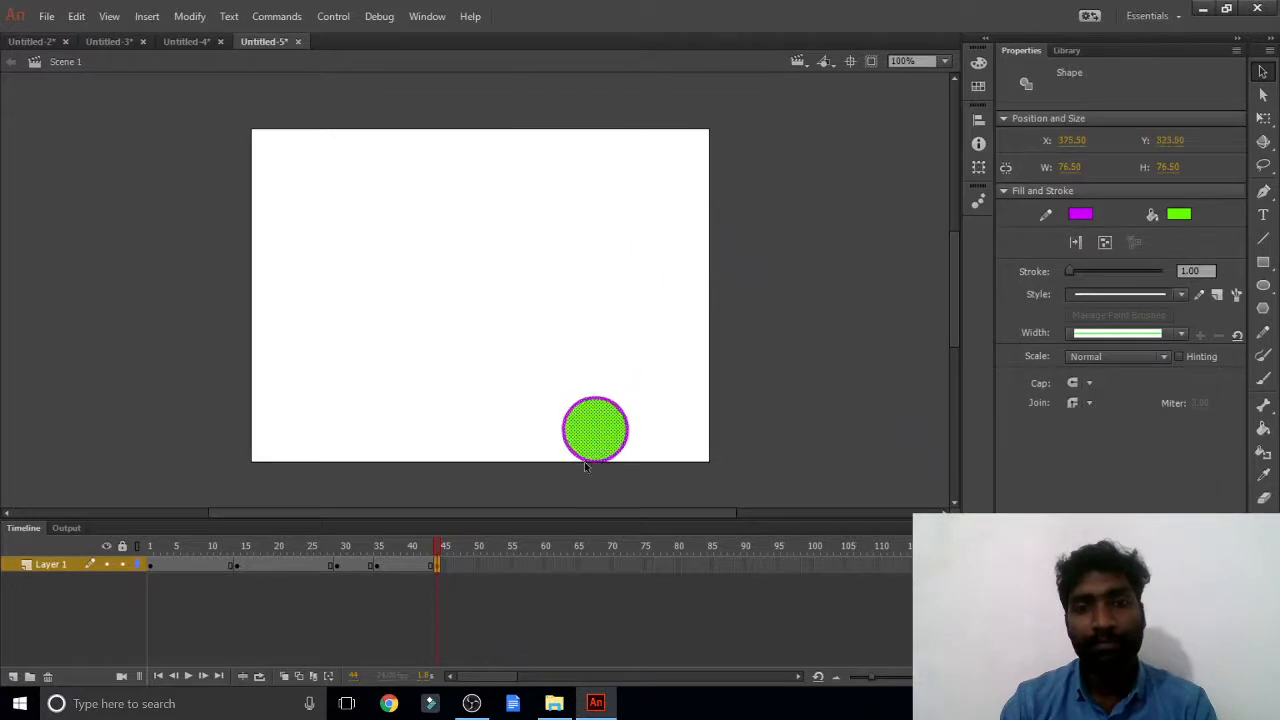
{"action": "right_click", "coordinate": [489, 563]}
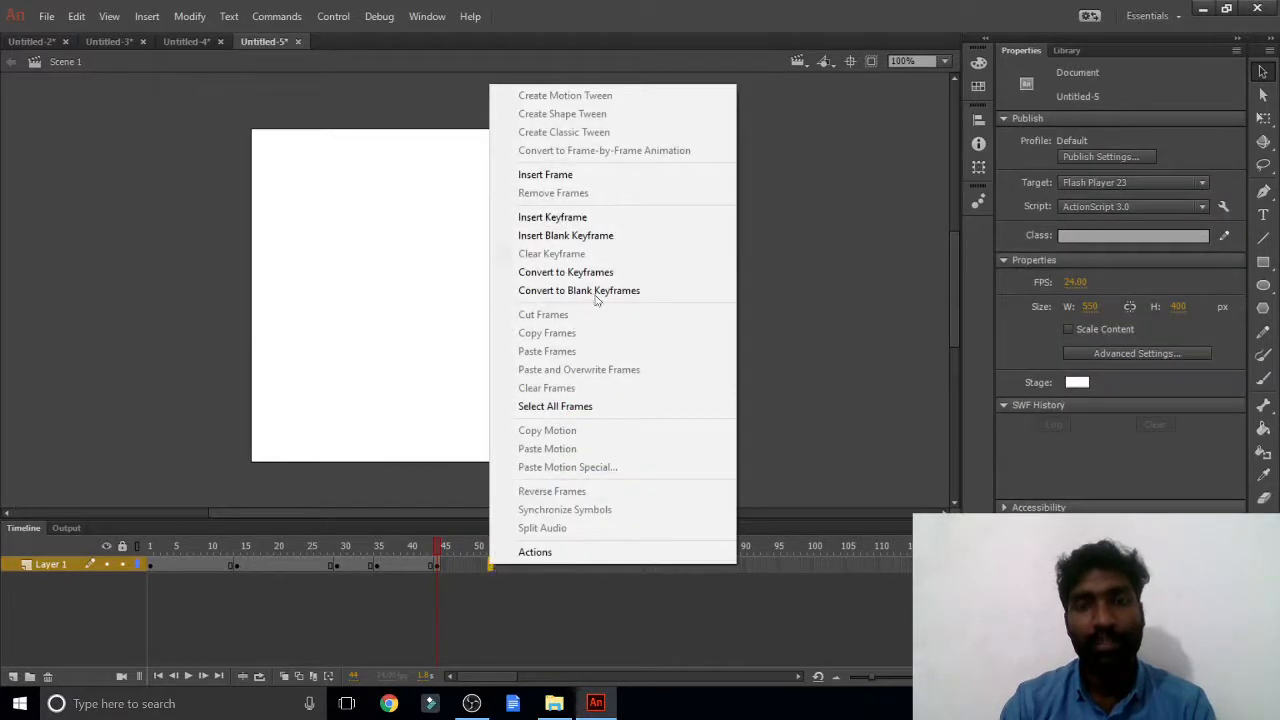
{"action": "left_click", "coordinate": [586, 222]}
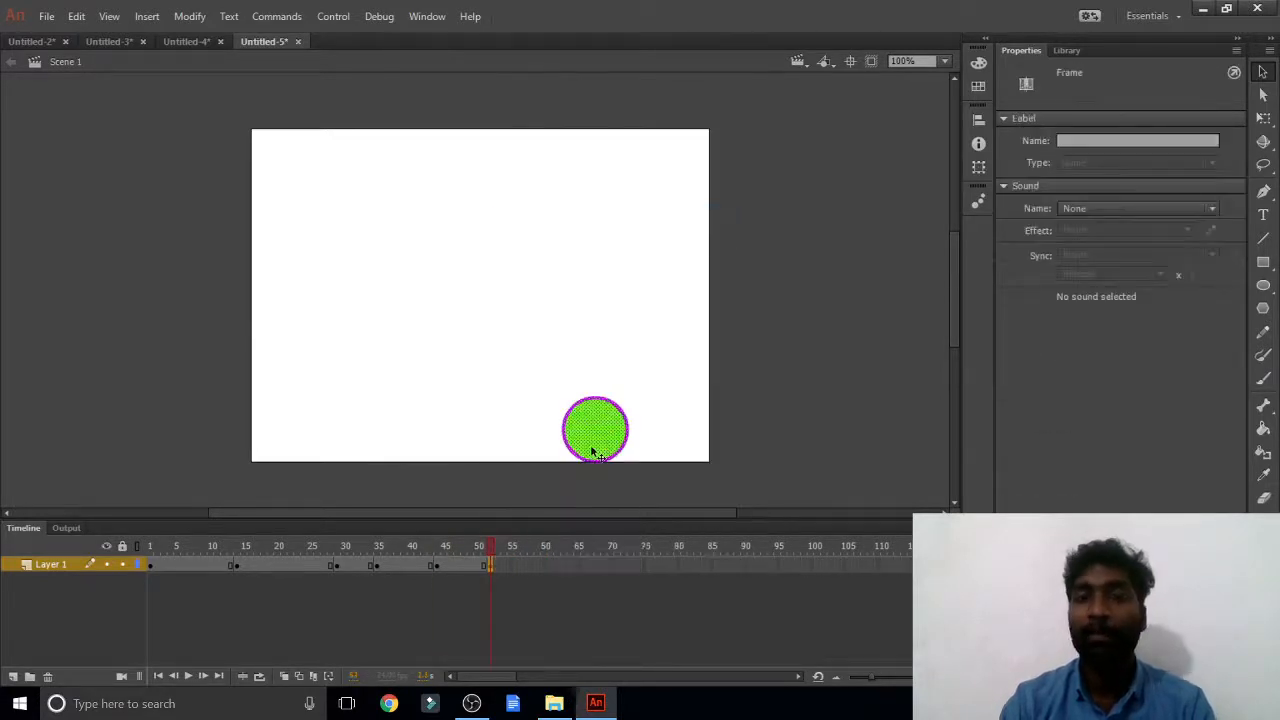
{"action": "left_click_drag", "start_coordinate": [591, 449], "coordinate": [512, 184]}
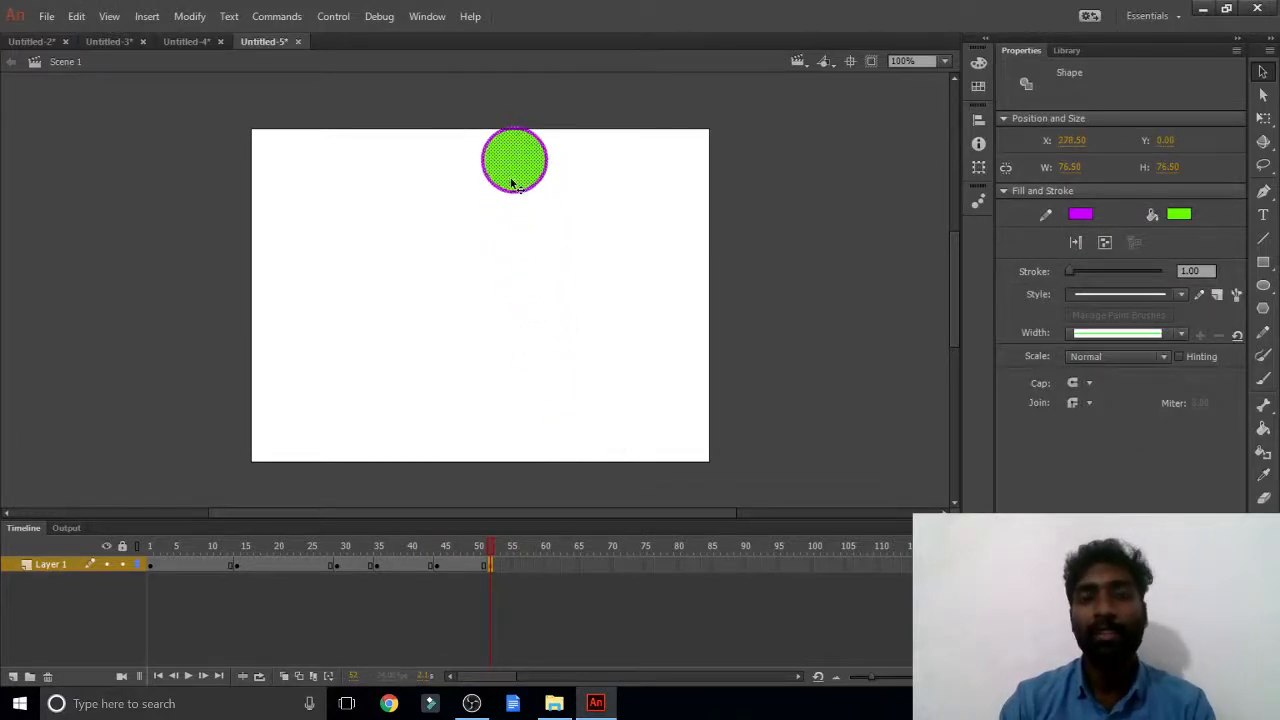
Insert keyframes at frames 62 and 70, moving the circle to about X 151.5, Y 319 and to about X 25.5, Y 113 respectively
{"action": "right_click", "coordinate": [557, 566]}
{"action": "left_click", "coordinate": [604, 220]}
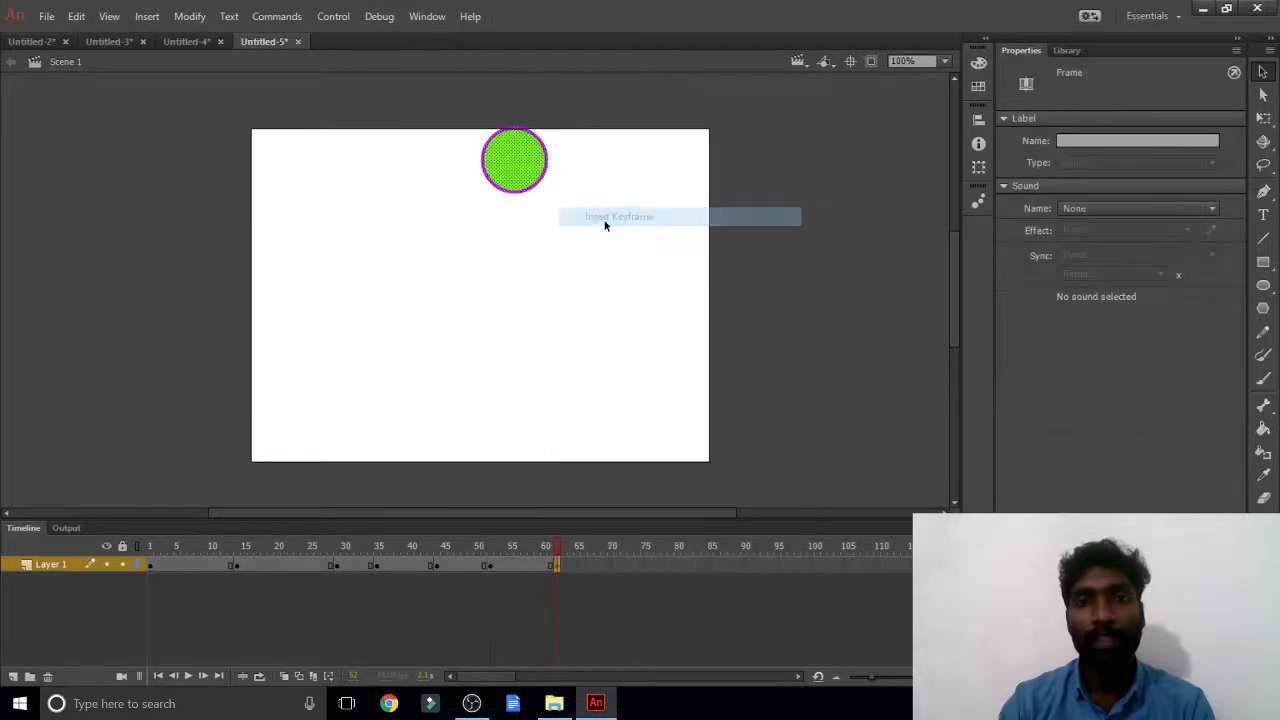
{"action": "left_click_drag", "start_coordinate": [517, 177], "coordinate": [409, 437]}
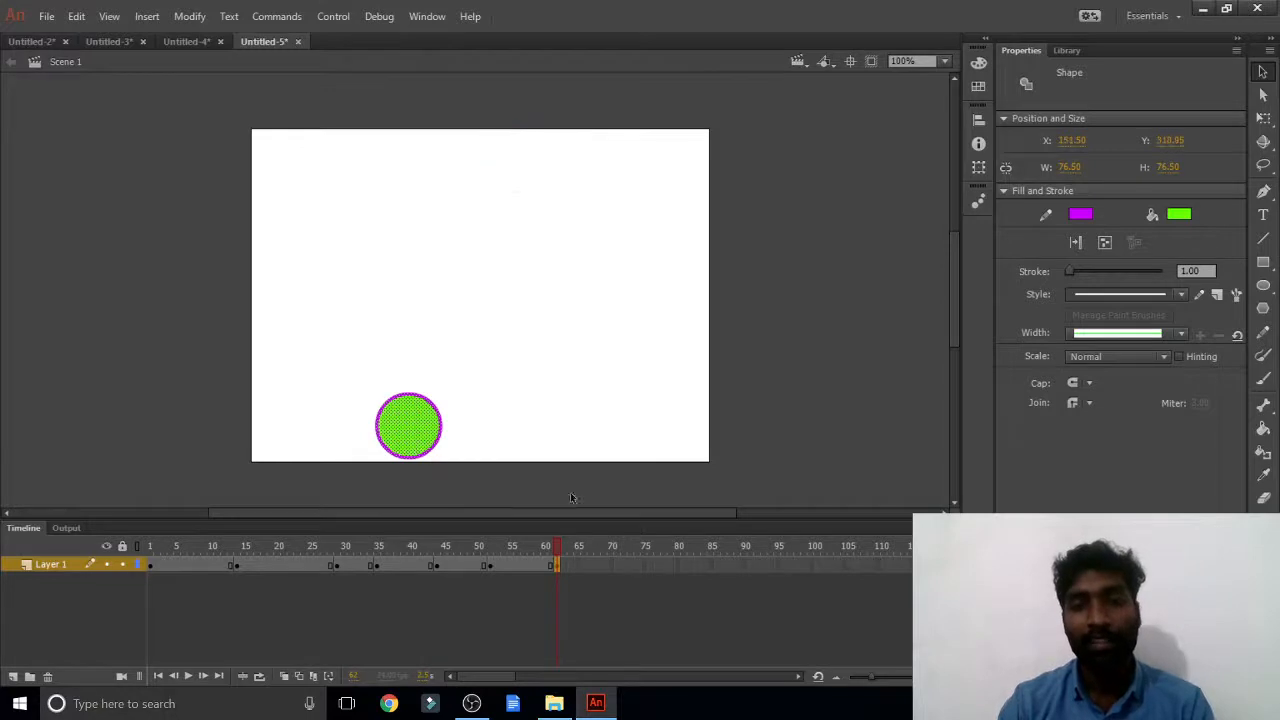
{"action": "right_click", "coordinate": [610, 562]}
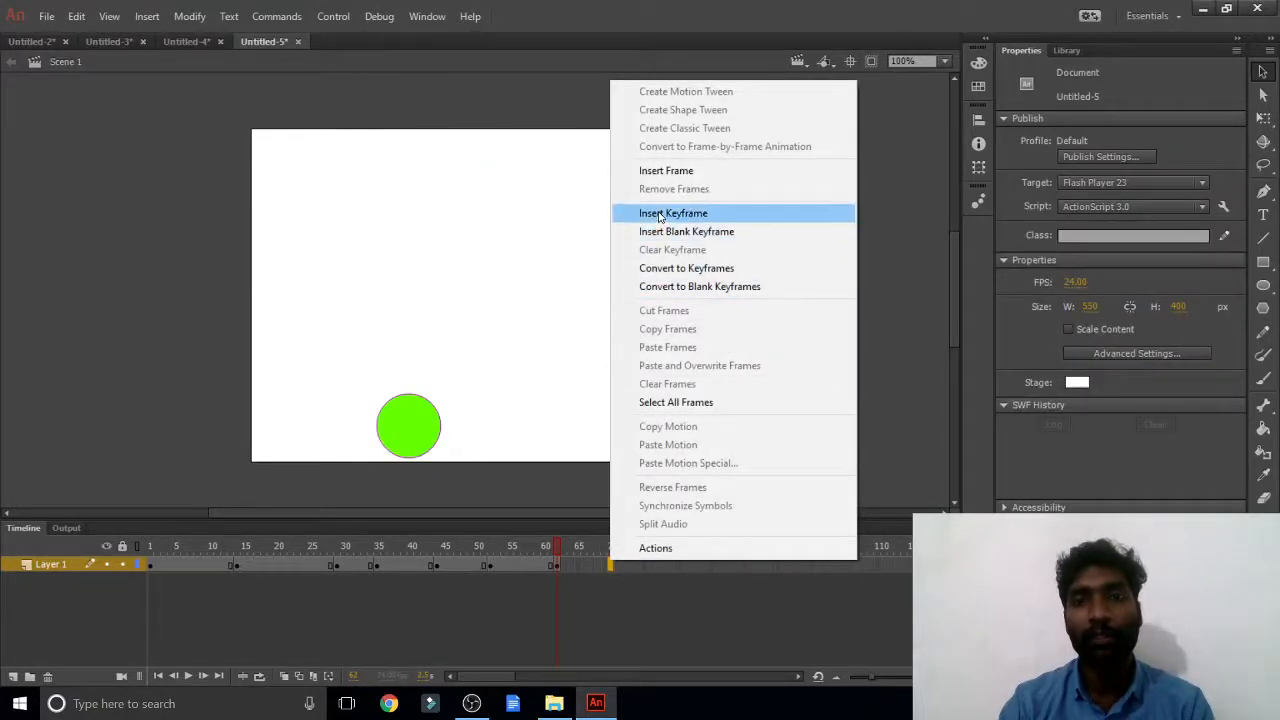
{"action": "left_click", "coordinate": [670, 213]}
{"action": "left_click_drag", "start_coordinate": [411, 436], "coordinate": [310, 263]}
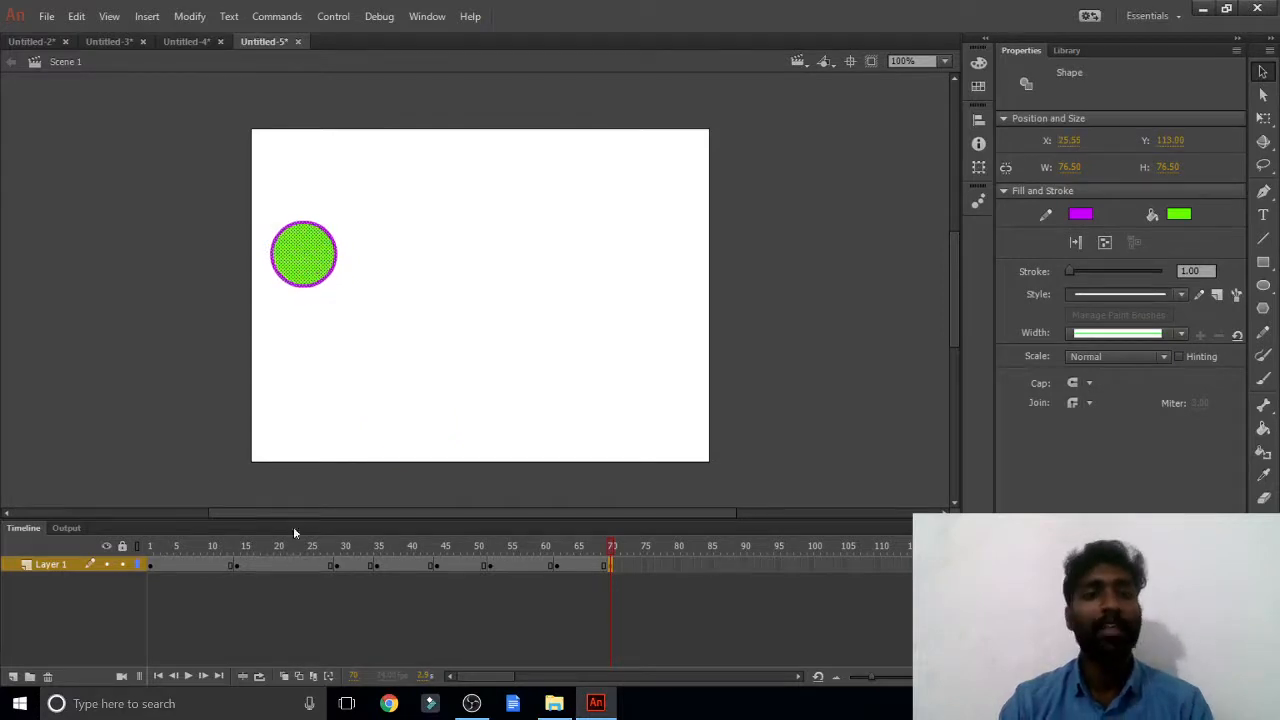
Create classic tweens in the four keyframe spans between frames 1 and 44 of Layer 1
{"action": "right_click", "coordinate": [197, 563]}
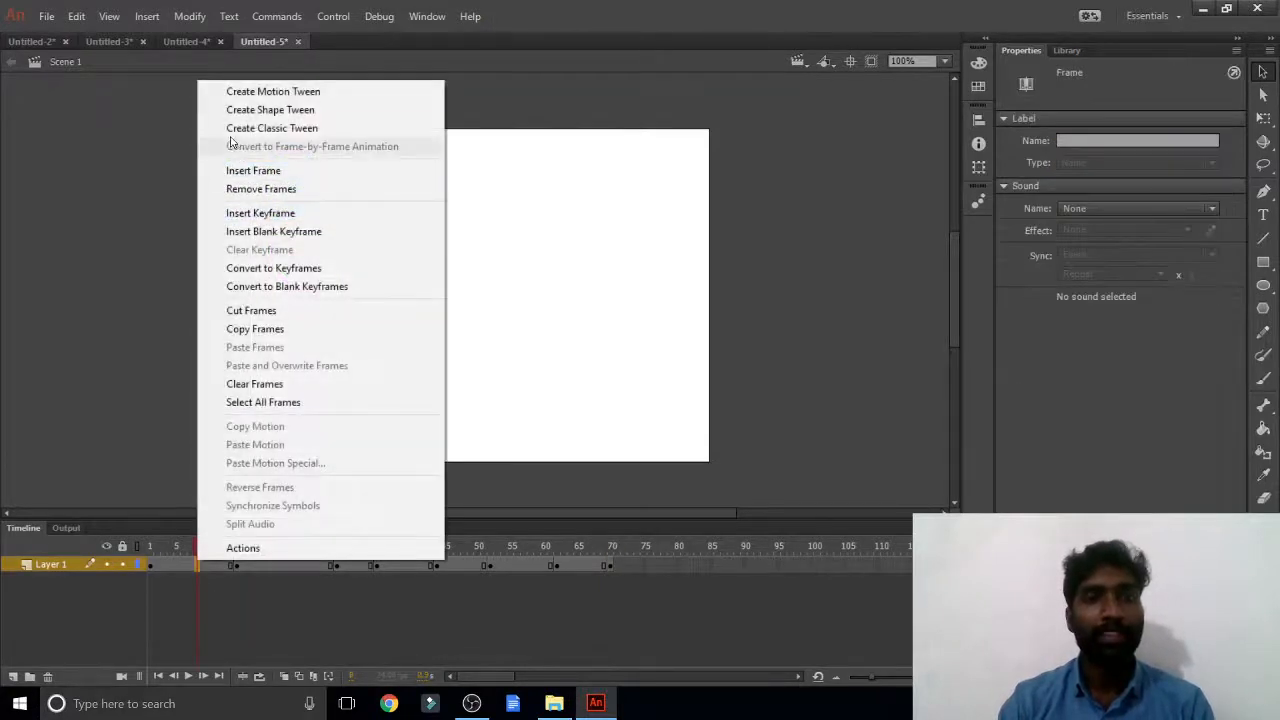
{"action": "left_click", "coordinate": [265, 128]}
{"action": "right_click", "coordinate": [267, 566]}
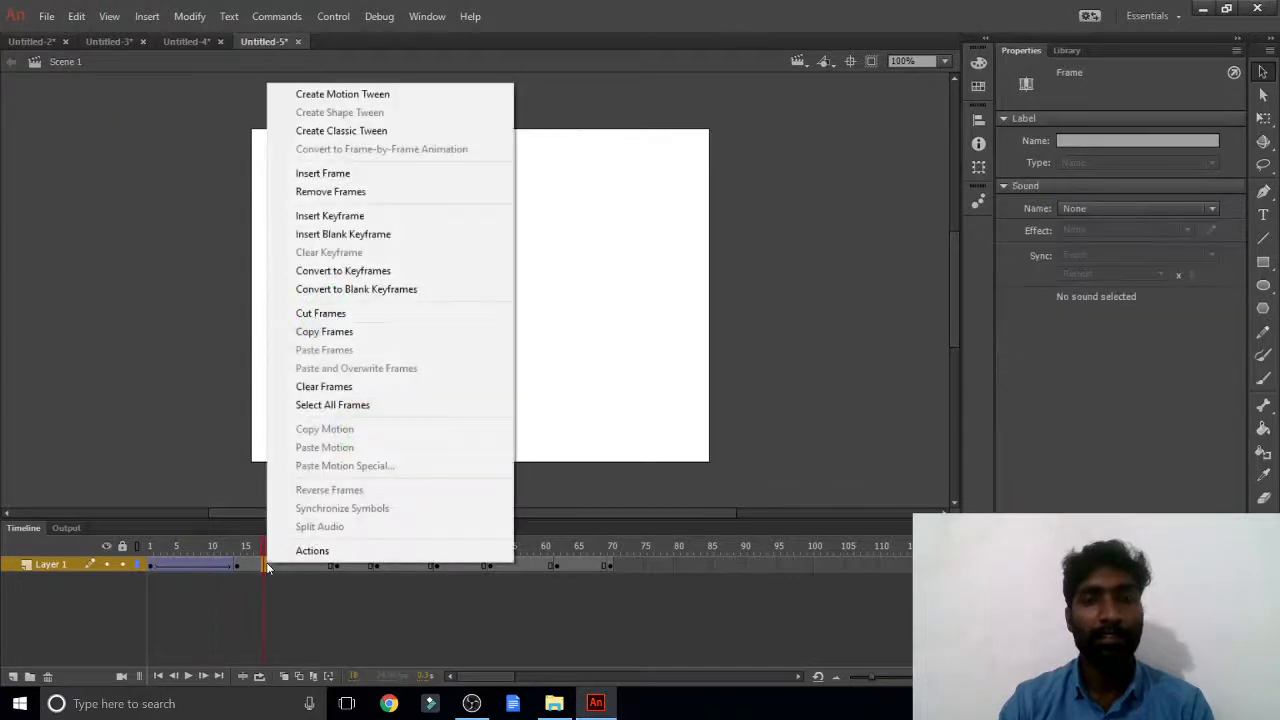
{"action": "left_click", "coordinate": [329, 137]}
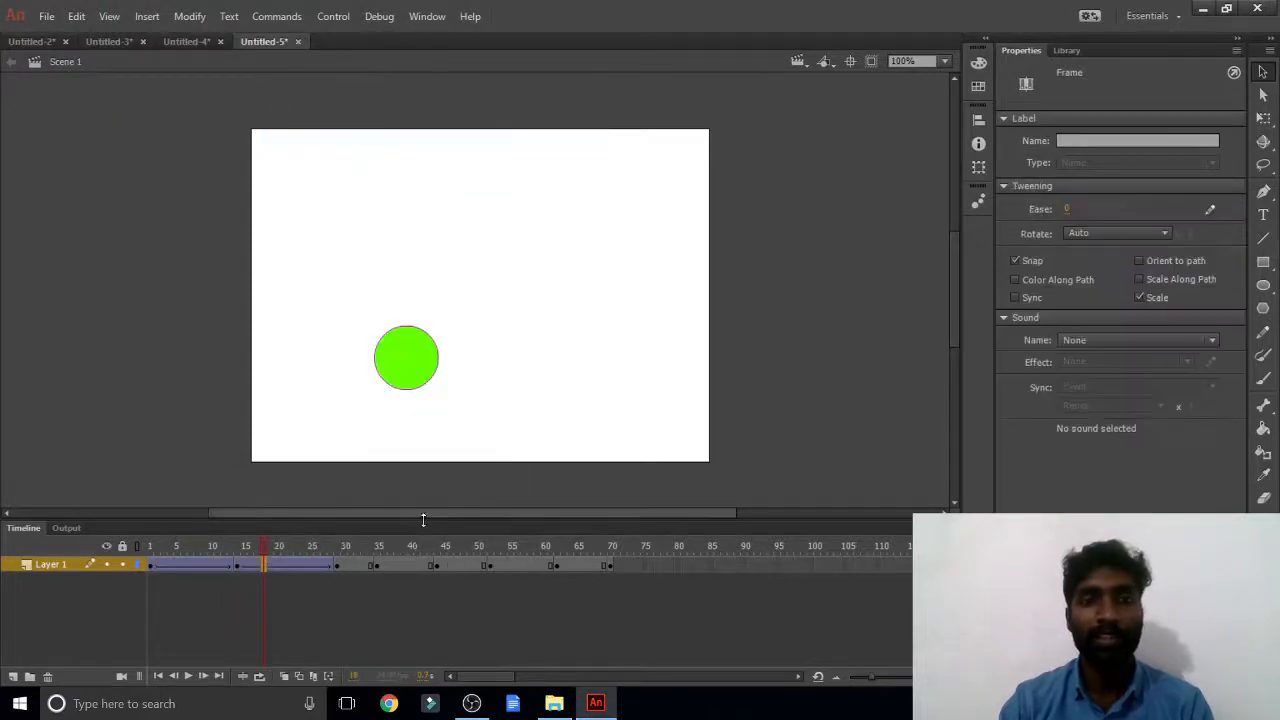
{"action": "right_click", "coordinate": [345, 566]}
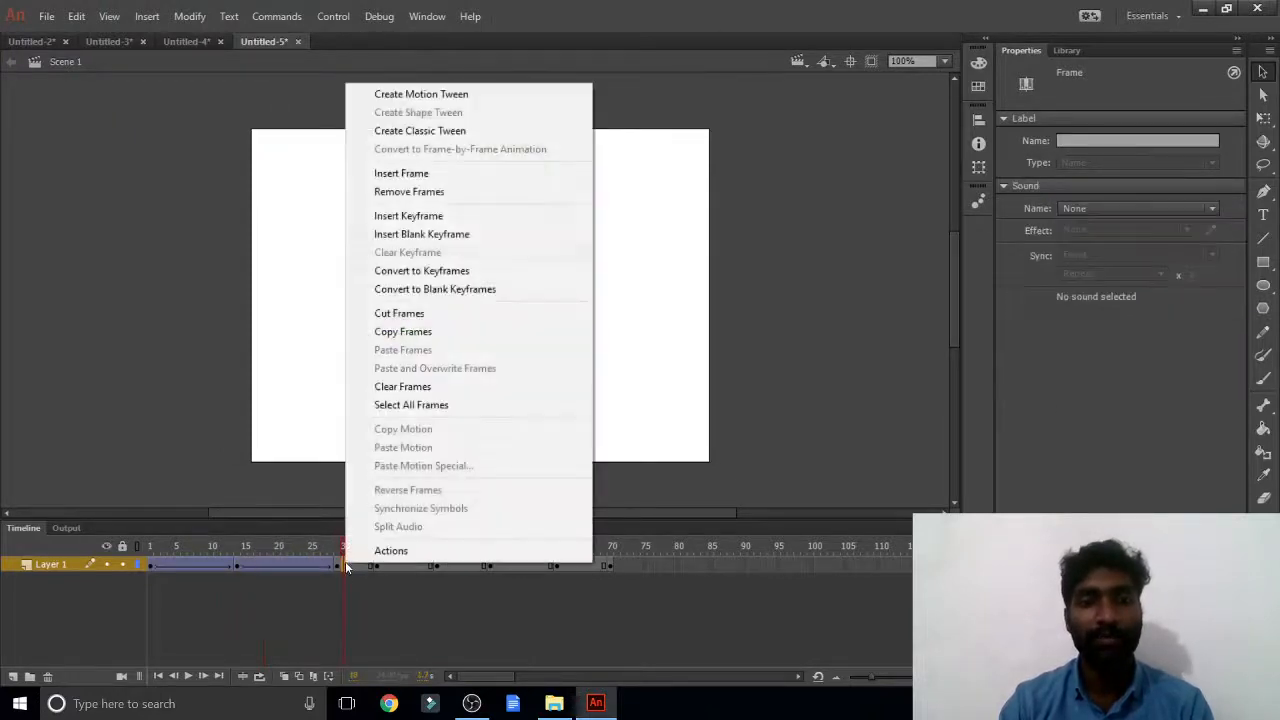
{"action": "left_click", "coordinate": [405, 131]}
{"action": "right_click", "coordinate": [410, 568]}
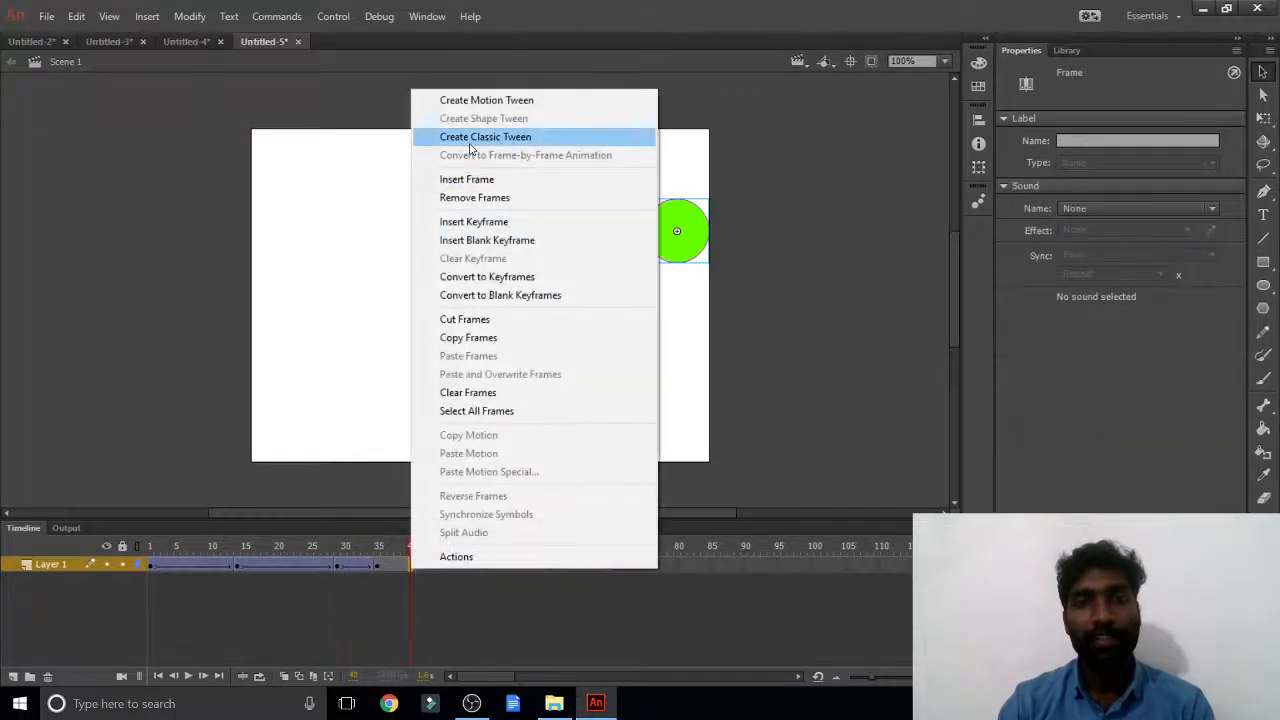
{"action": "left_click", "coordinate": [465, 137]}
Create classic tweens in the three remaining keyframe spans between frames 44 and 70
{"action": "right_click", "coordinate": [453, 568]}
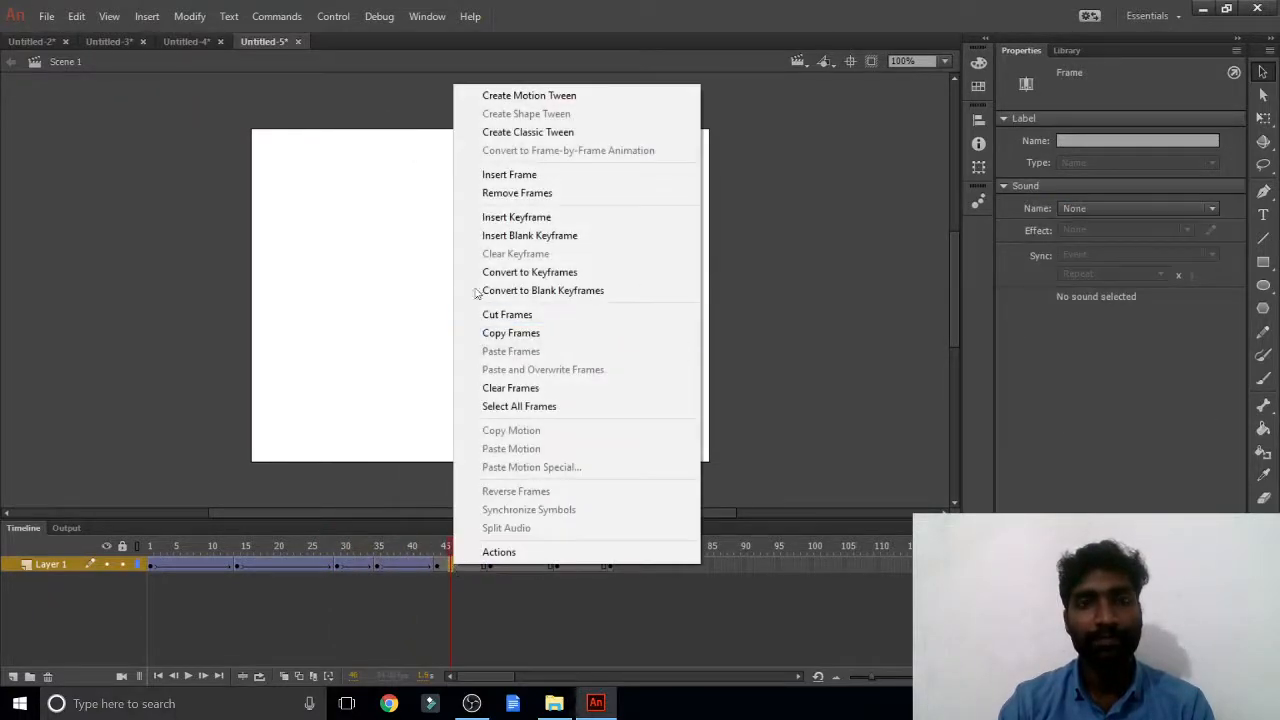
{"action": "left_click", "coordinate": [509, 134]}
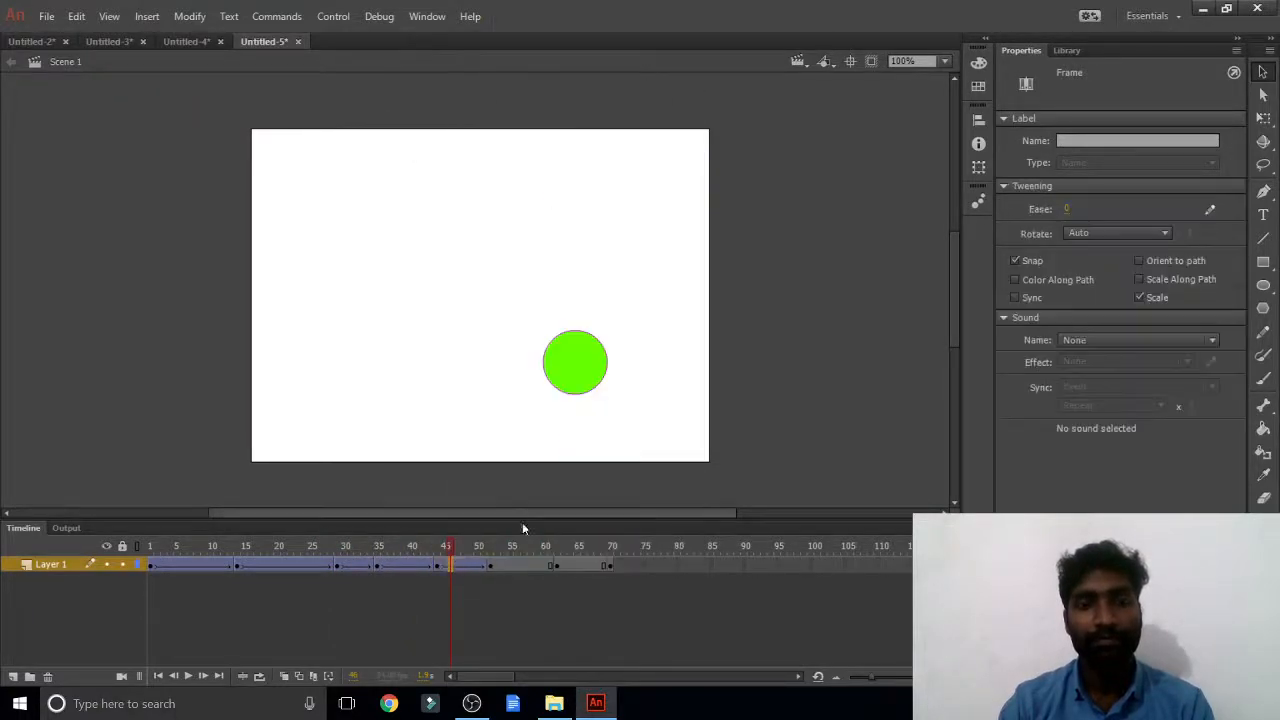
{"action": "left_click", "coordinate": [513, 566]}
{"action": "right_click", "coordinate": [513, 566]}
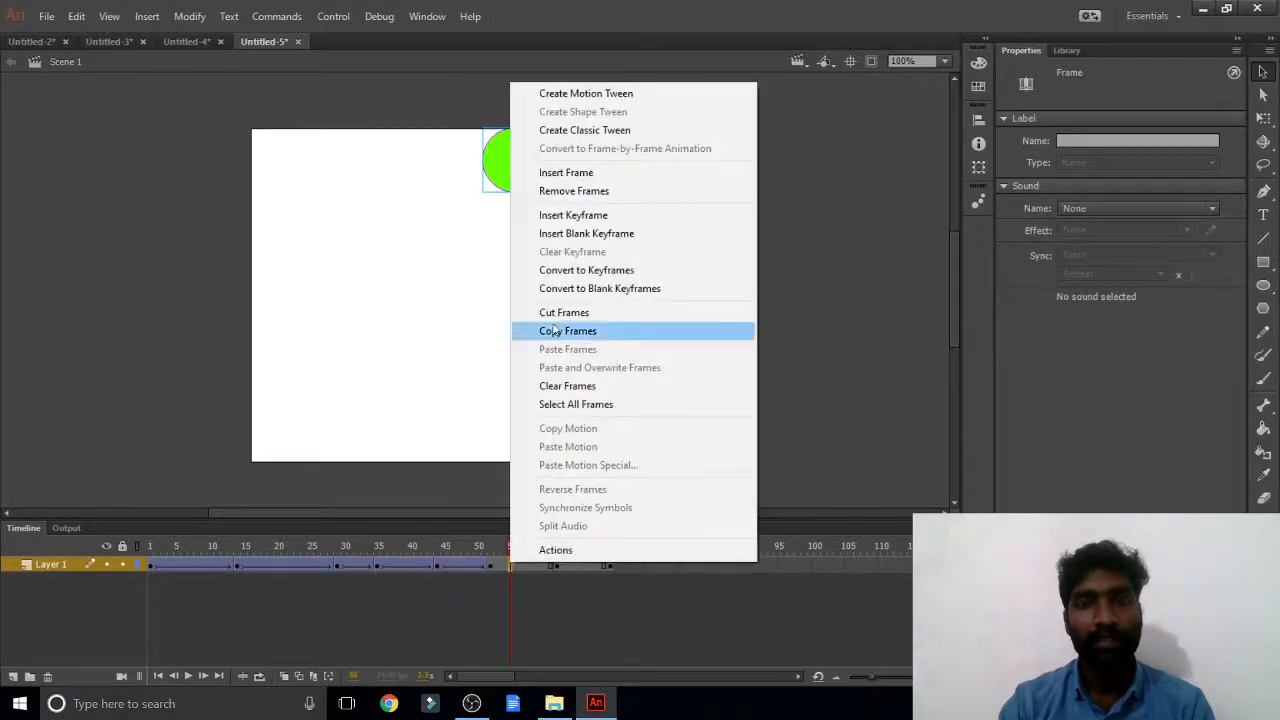
{"action": "left_click", "coordinate": [565, 130]}
{"action": "right_click", "coordinate": [578, 563]}
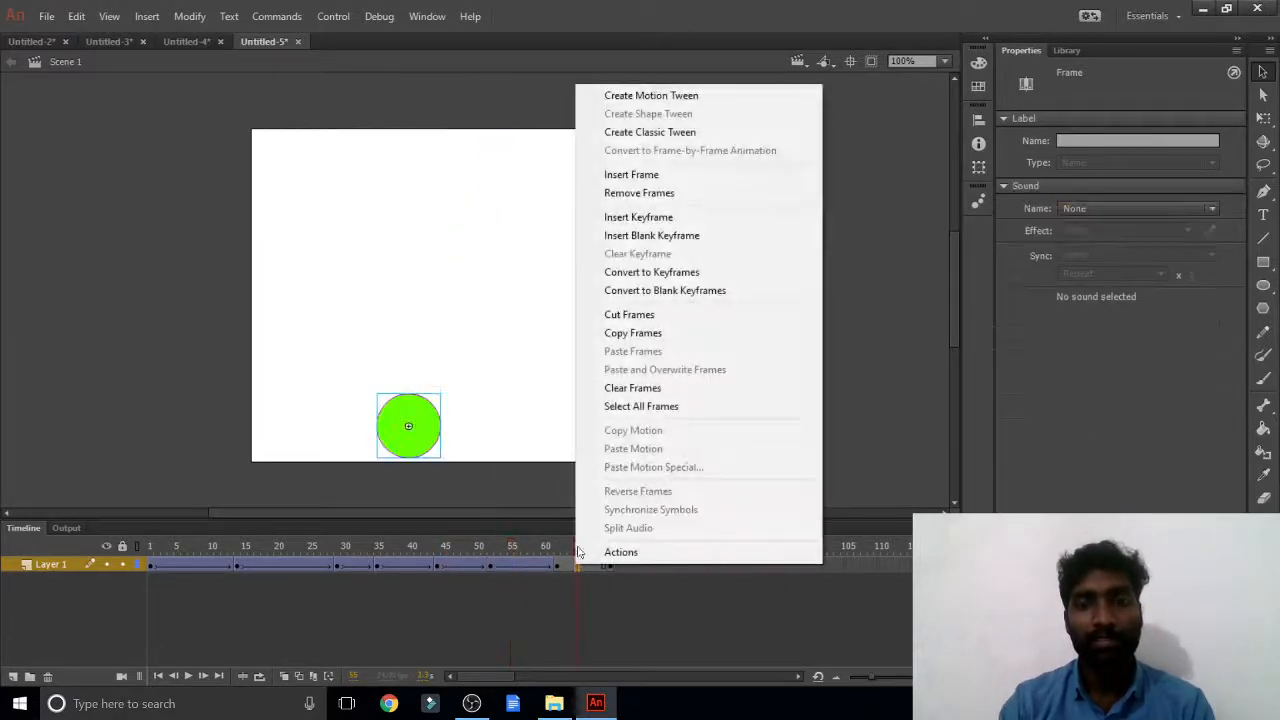
{"action": "left_click", "coordinate": [610, 133]}
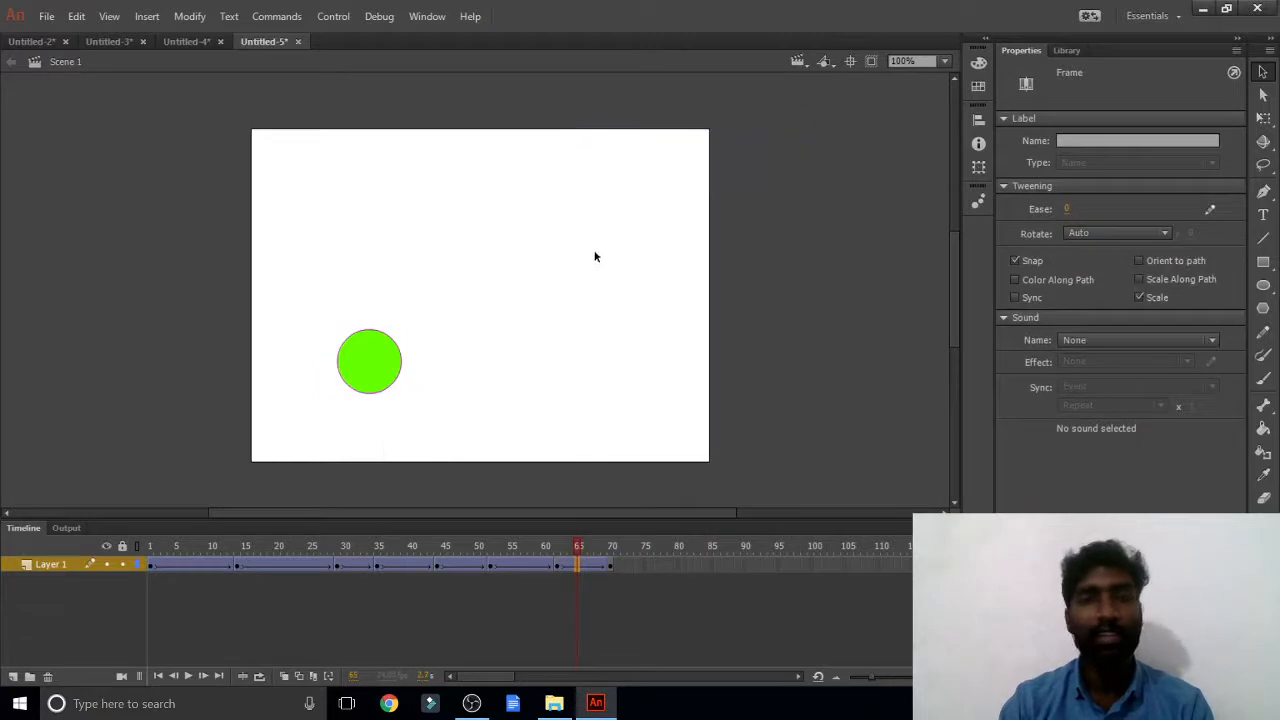
Test the movie to preview the bouncing circle animation, and close the preview window
{"action": "left_click", "coordinate": [152, 566]}
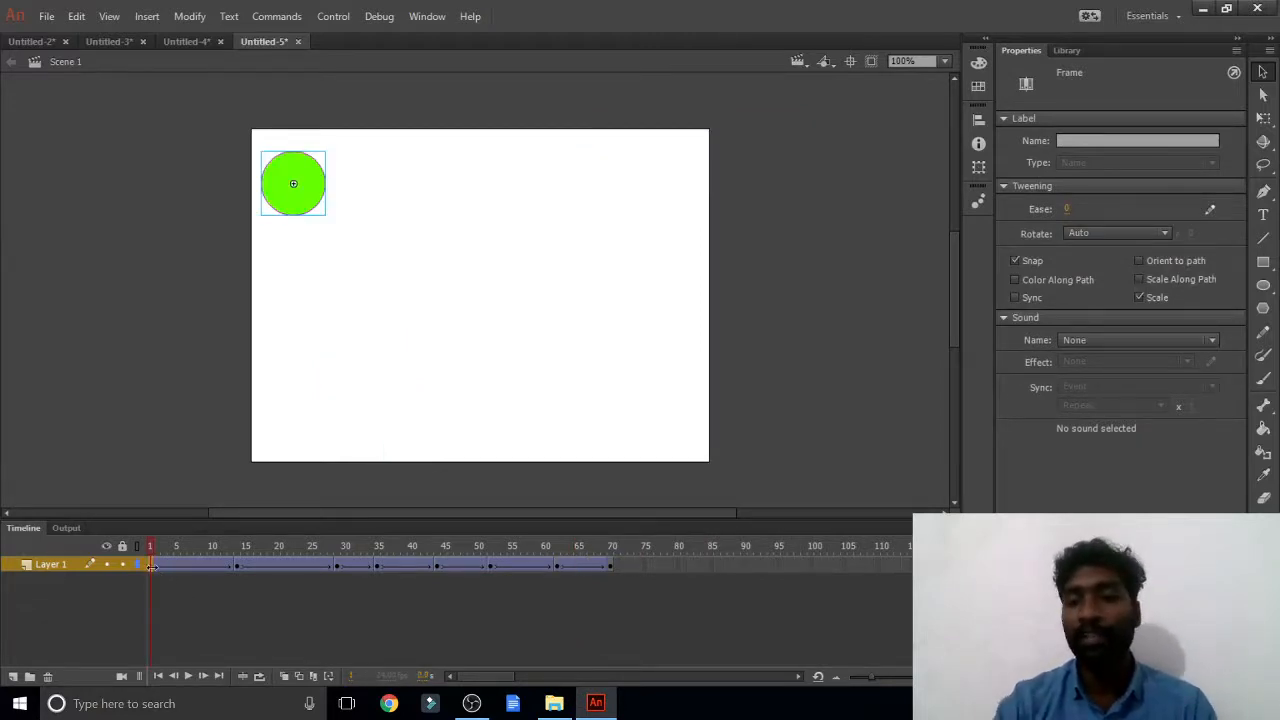
{"action": "key", "text": "ctrl+Return"}
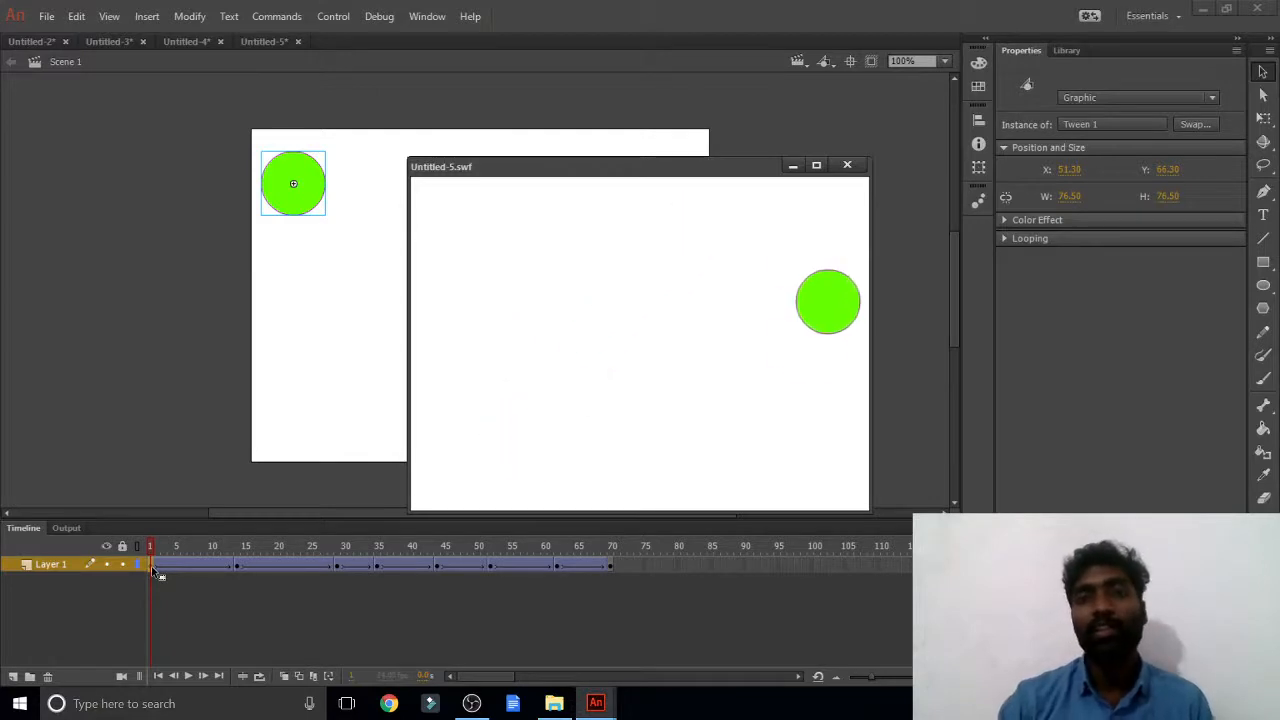
{"action": "left_click", "coordinate": [858, 167]}
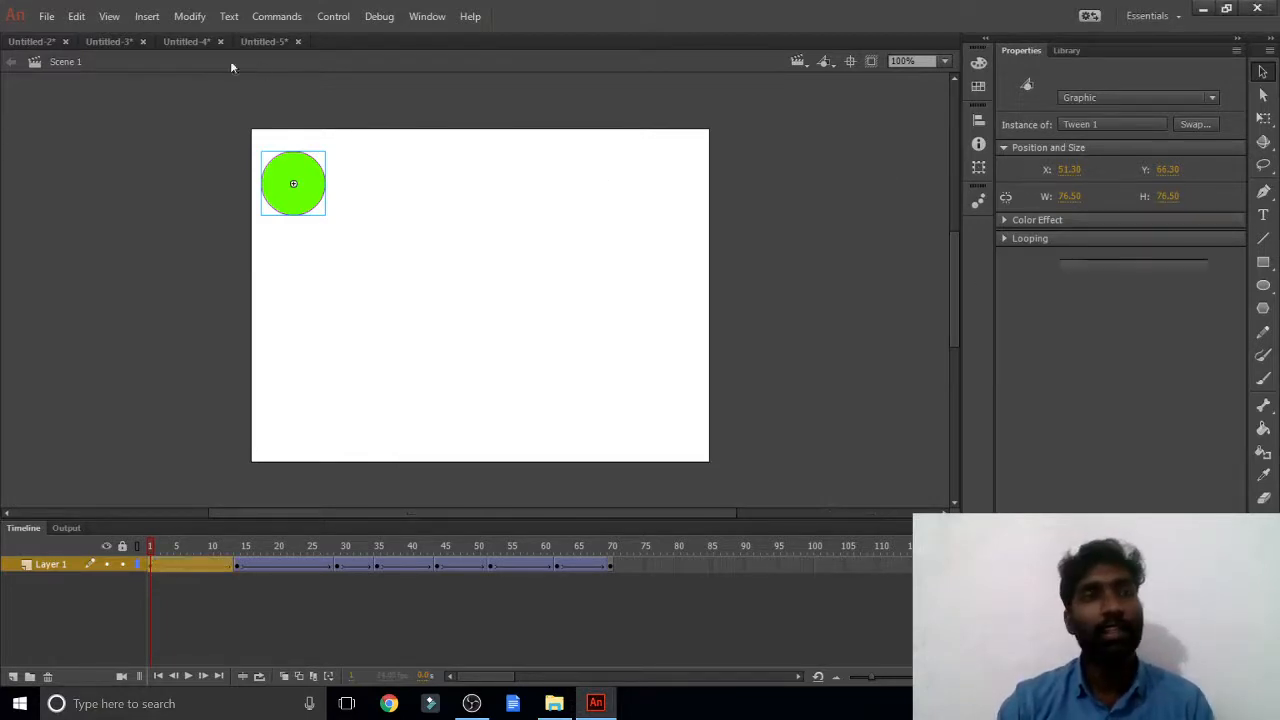
Create a new ActionScript 3.0 document
{"action": "left_click", "coordinate": [46, 17]}
{"action": "left_click", "coordinate": [58, 36]}
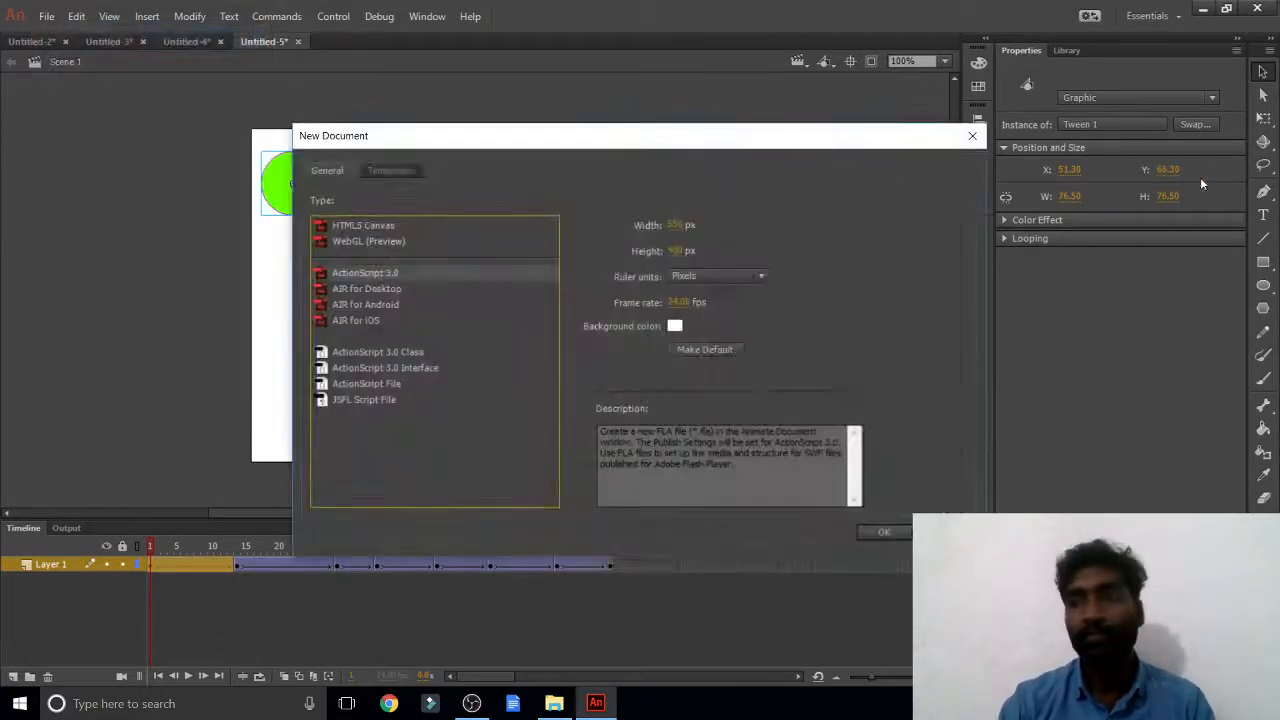
{"action": "double_click", "coordinate": [404, 274]}
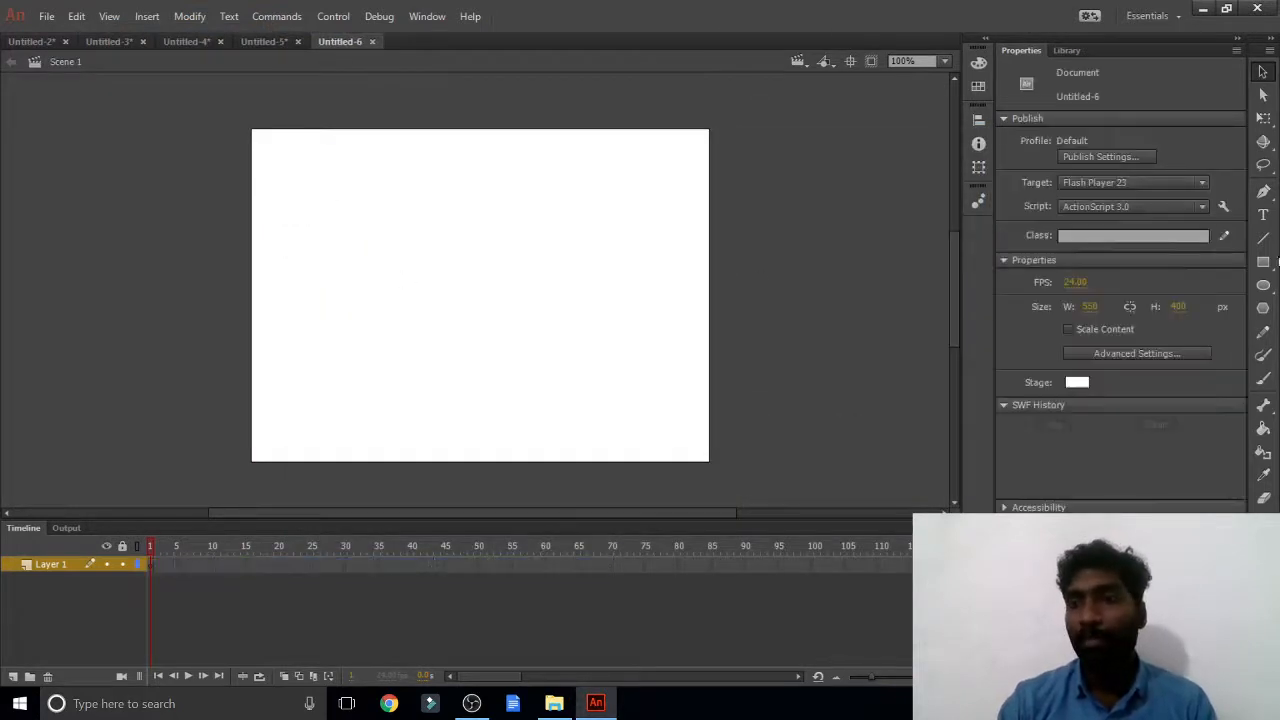
{"action": "left_click", "coordinate": [1263, 261]}
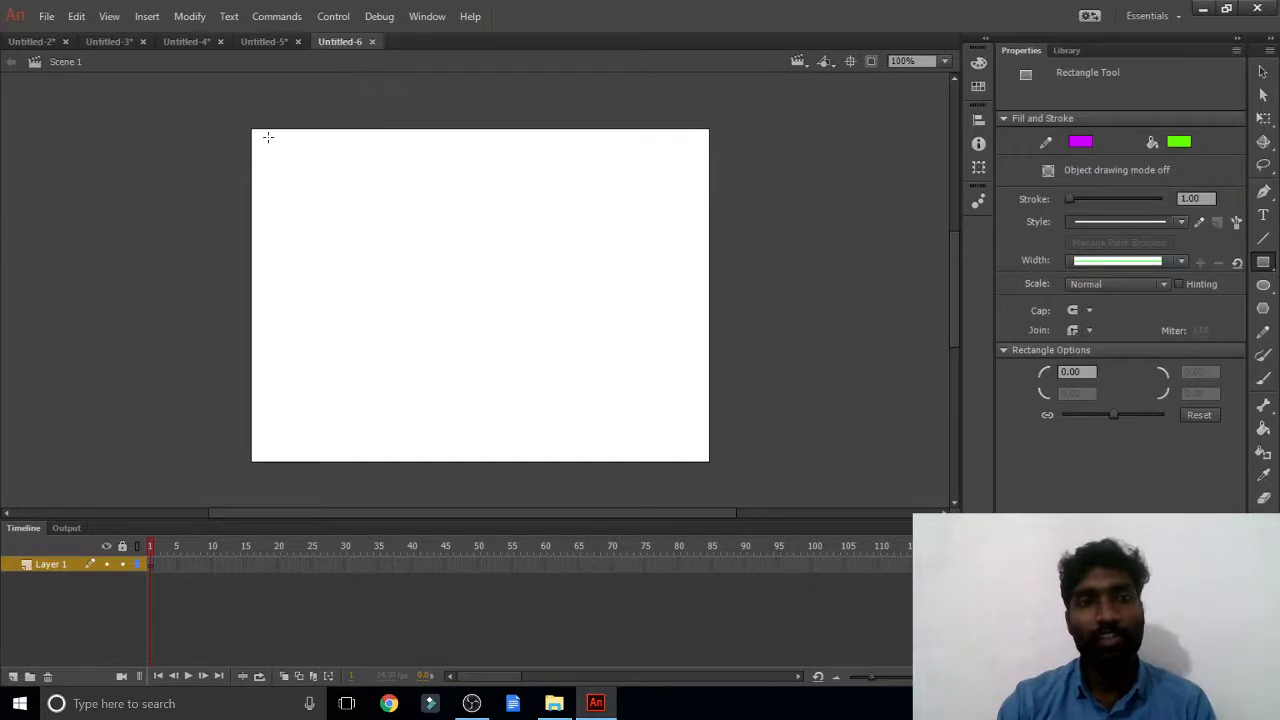
{"action": "left_click_drag", "start_coordinate": [257, 137], "coordinate": [705, 460]}
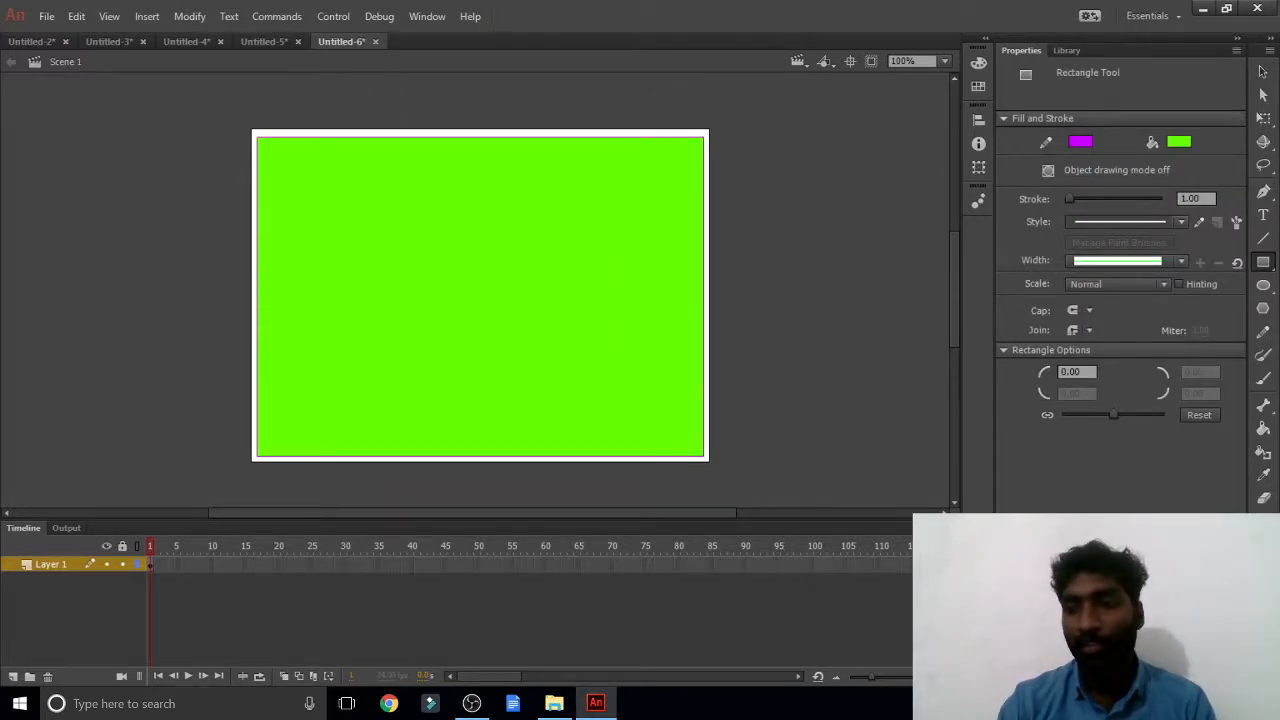
{"action": "left_click", "coordinate": [1263, 622]}
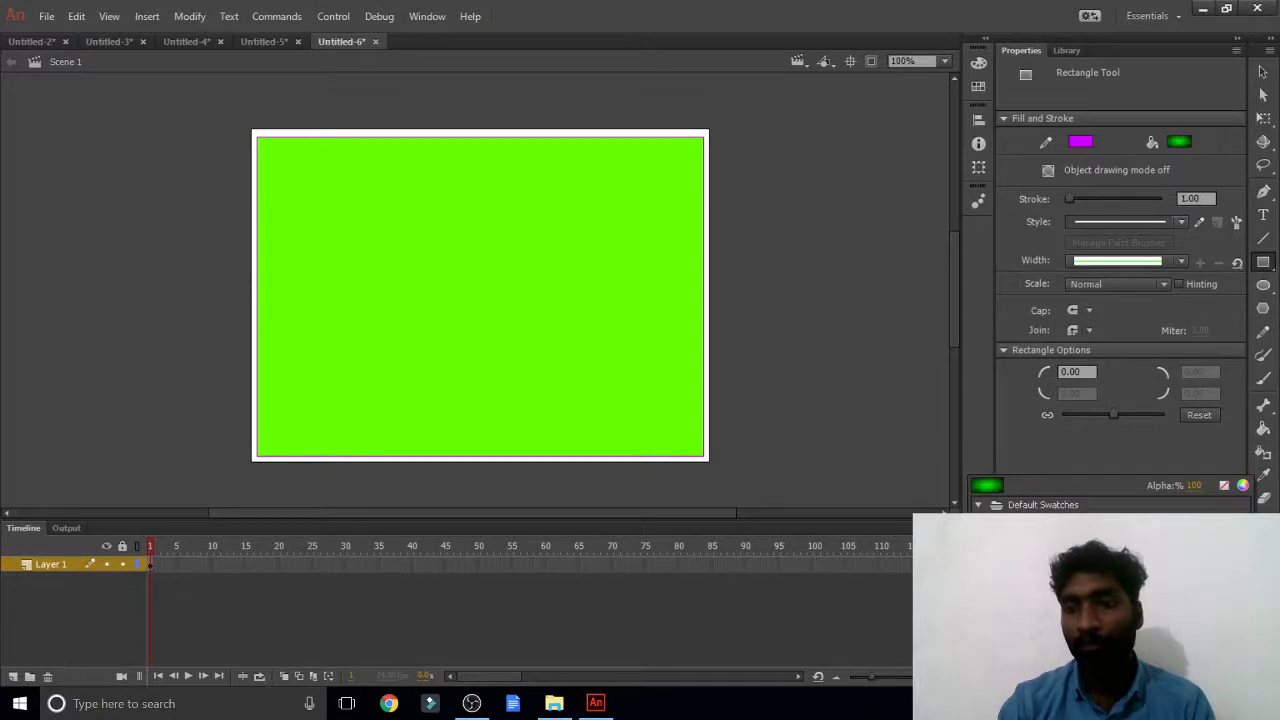
{"action": "left_click", "coordinate": [1025, 675]}
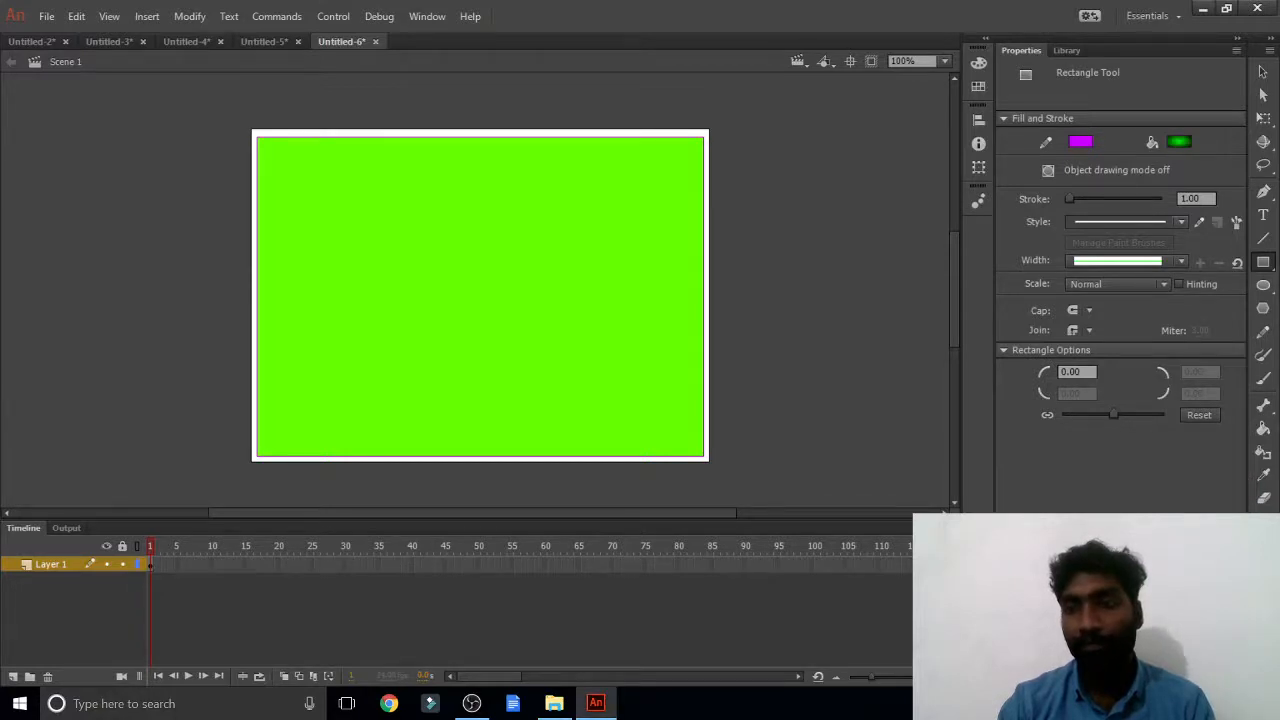
{"action": "left_click", "coordinate": [1263, 622]}
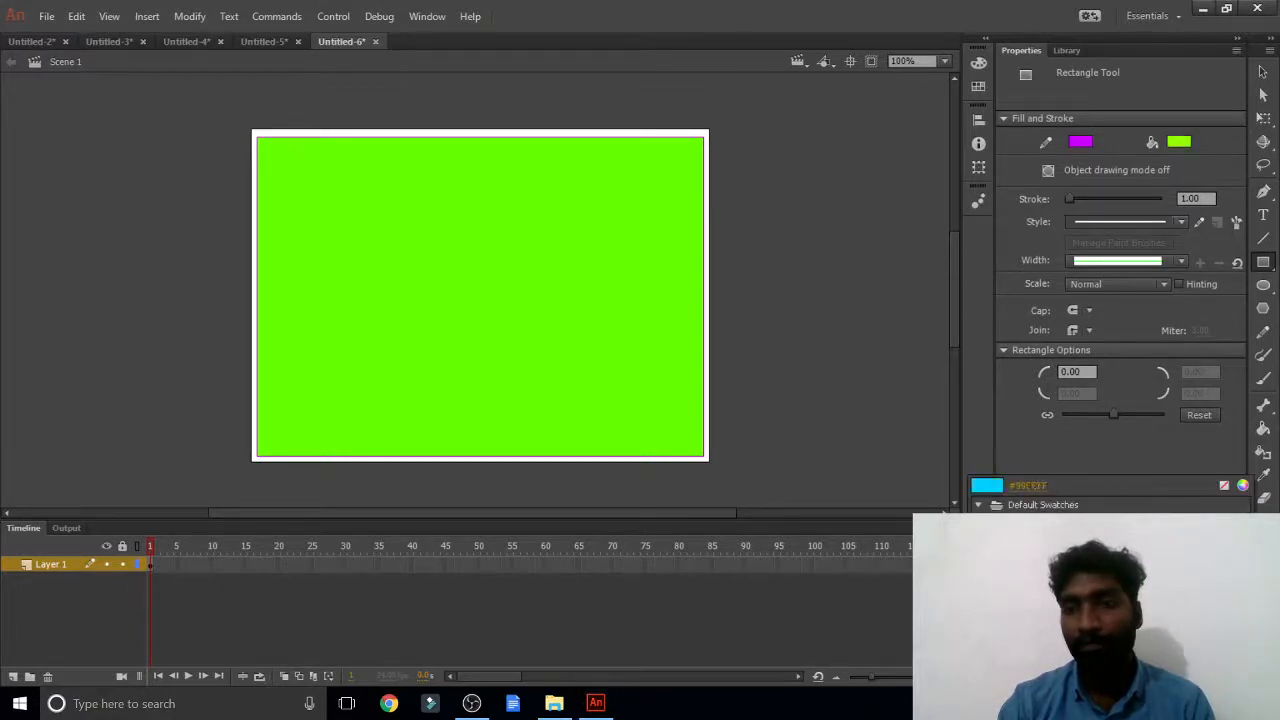
{"action": "left_click", "coordinate": [1264, 72]}
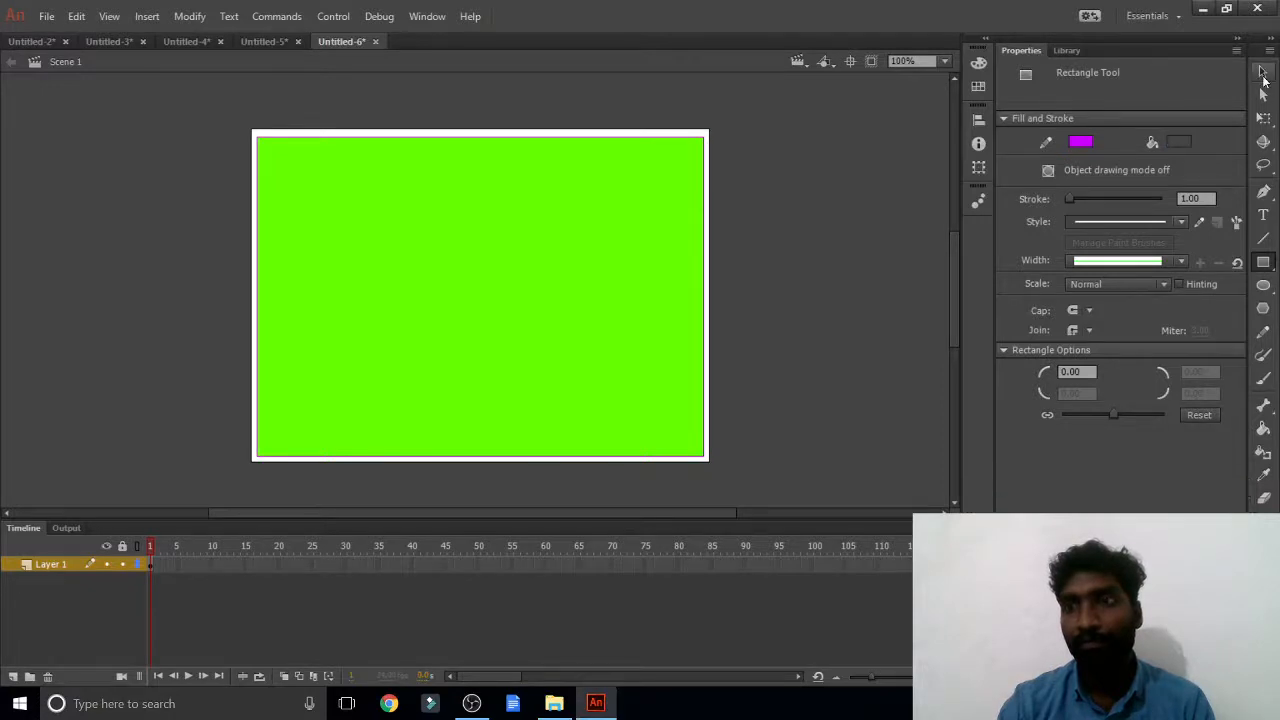
{"action": "left_click", "coordinate": [1263, 72]}
{"action": "left_click", "coordinate": [585, 231]}
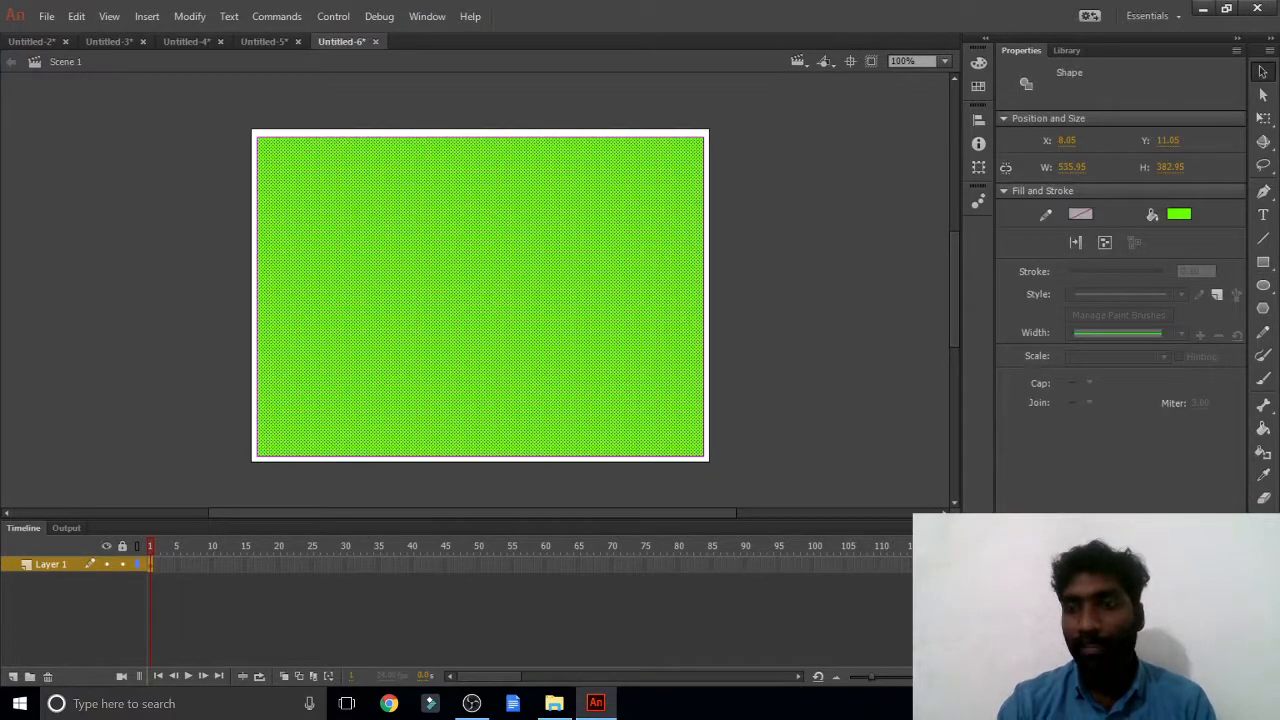
{"action": "left_click", "coordinate": [1263, 590]}
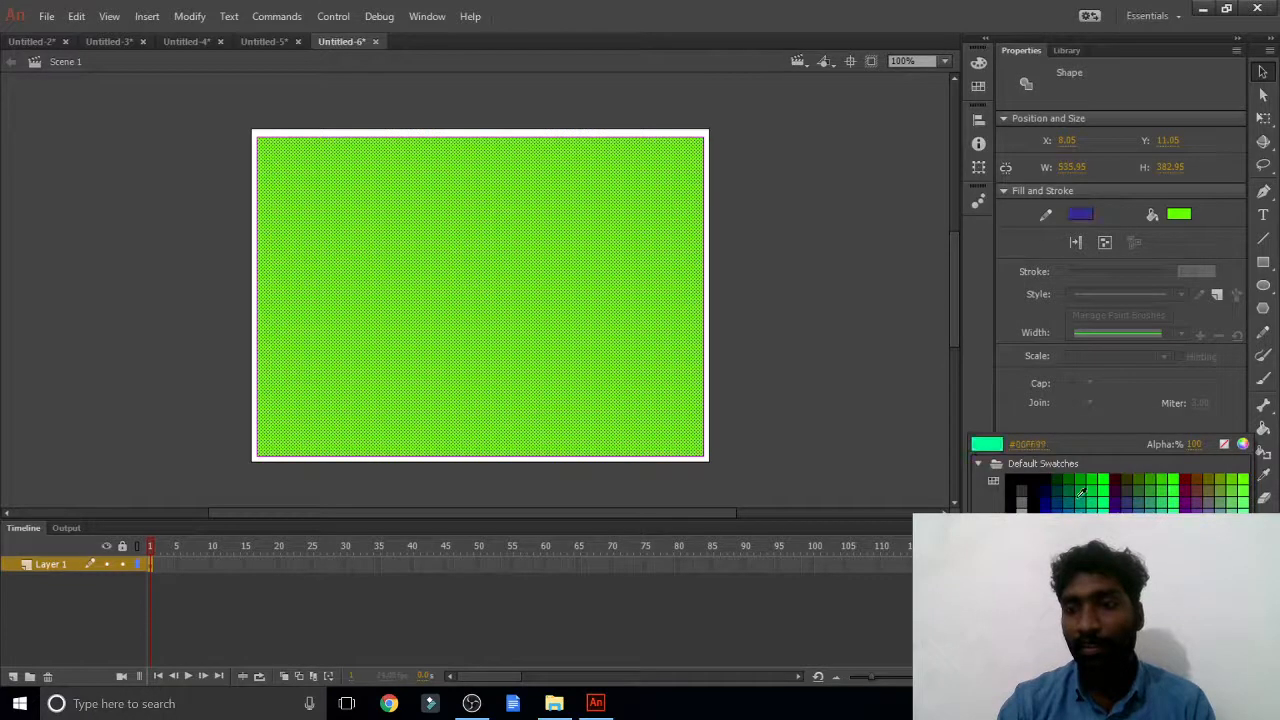
{"action": "left_click", "coordinate": [683, 365]}
{"action": "key", "text": "Delete"}
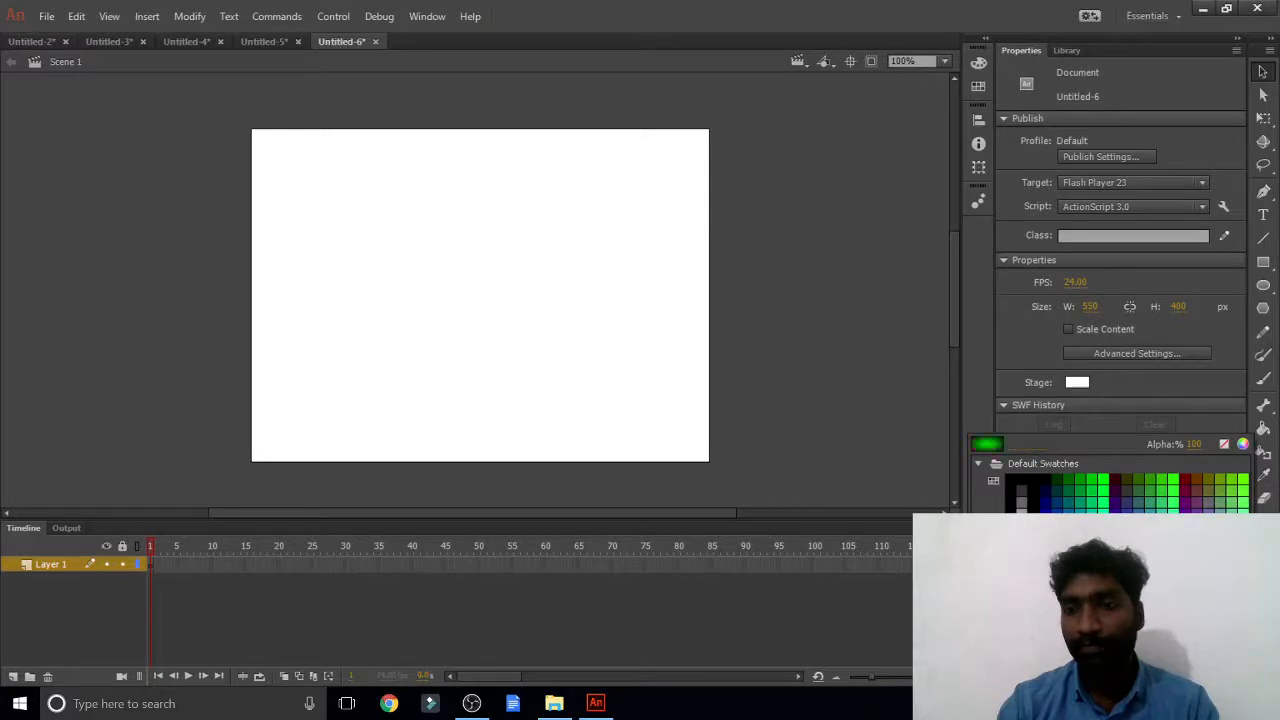
Draw a rectangle covering nearly the whole stage, with the green radial gradient as both stroke and fill
{"action": "left_click", "coordinate": [1147, 508]}
{"action": "left_click", "coordinate": [1262, 262]}
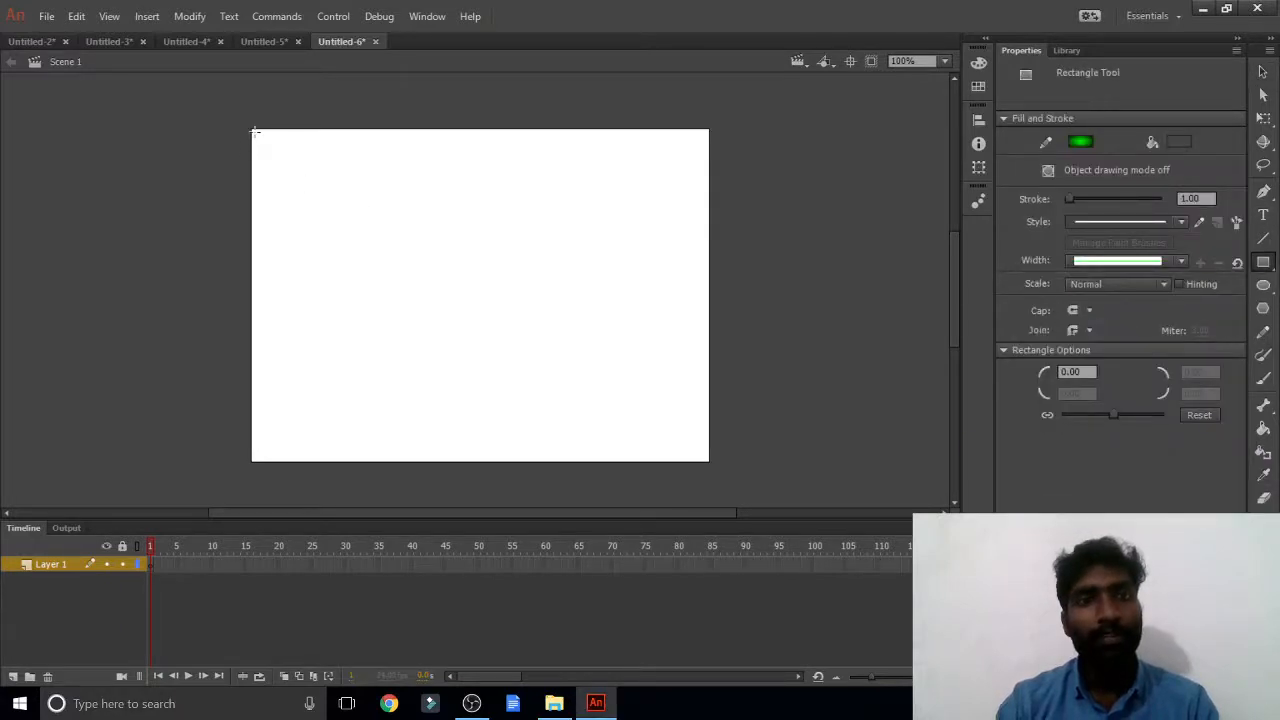
{"action": "left_click_drag", "start_coordinate": [255, 131], "coordinate": [706, 458]}
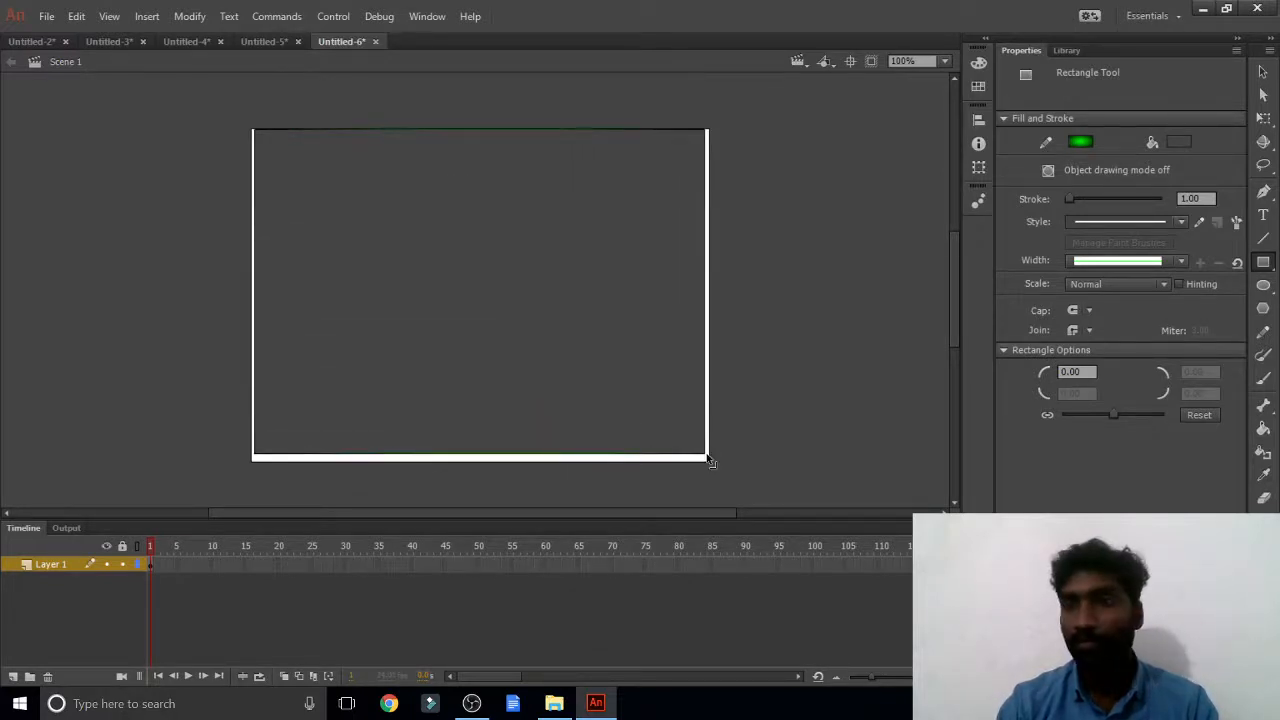
{"action": "left_click", "coordinate": [1176, 143]}
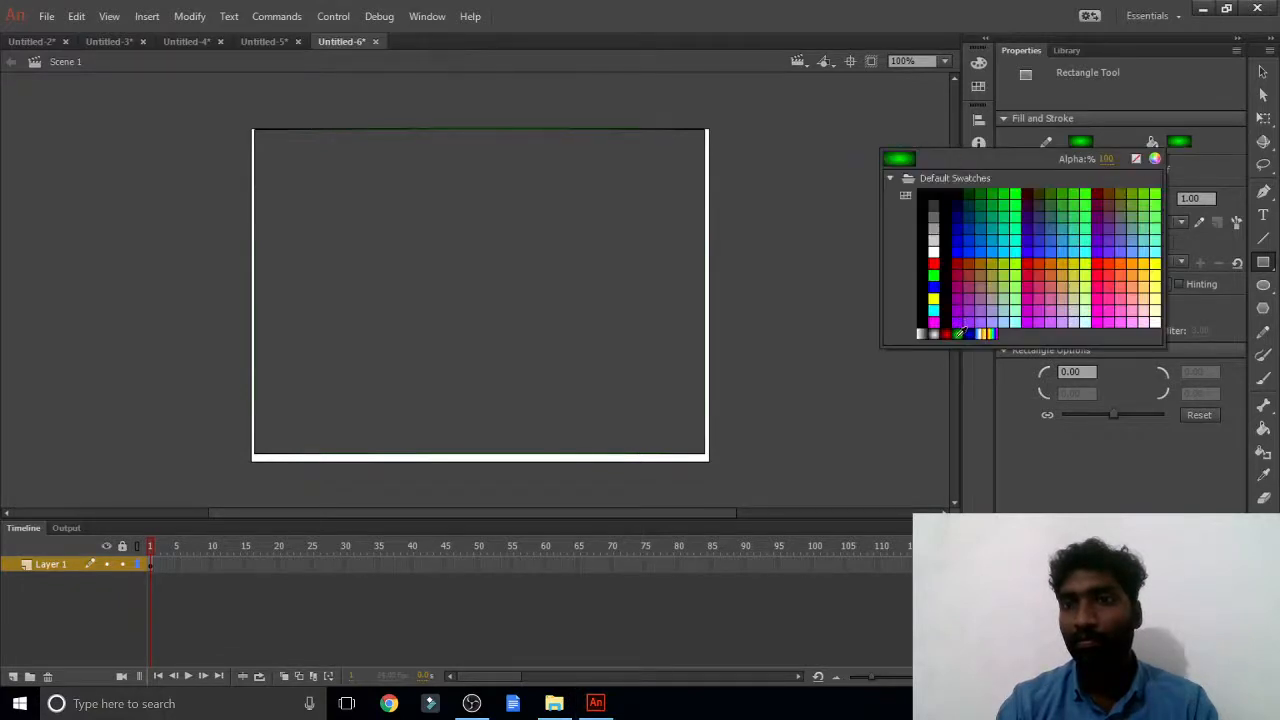
{"action": "left_click", "coordinate": [933, 275]}
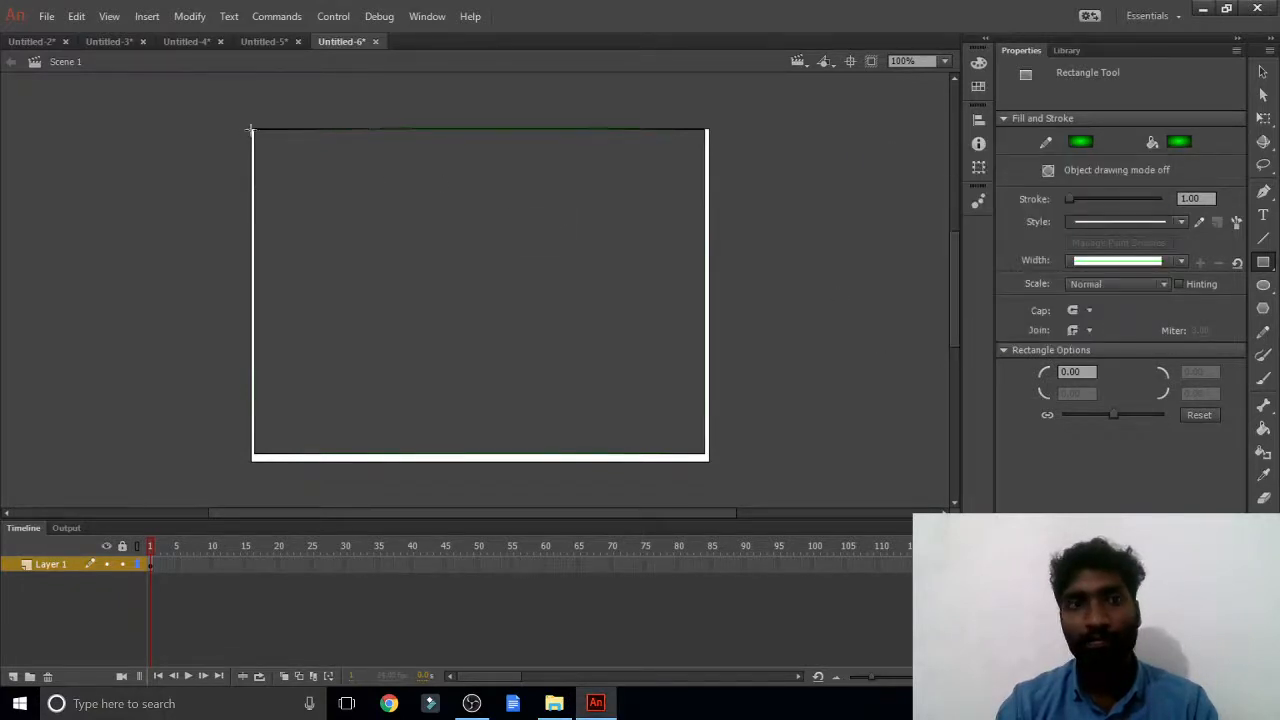
{"action": "left_click_drag", "start_coordinate": [298, 157], "coordinate": [706, 457]}
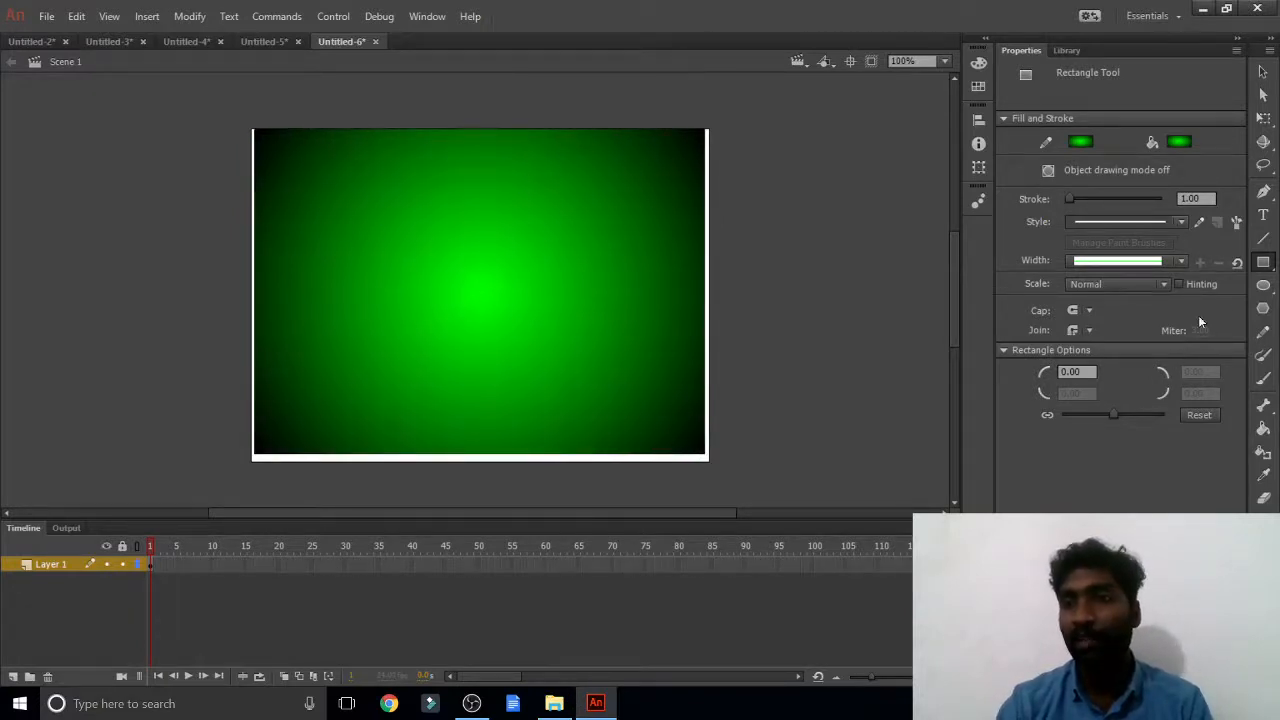
Draw a smaller rectangle with the same green radial gradient inside the upper middle of the large rectangle
{"action": "left_click", "coordinate": [1263, 261]}
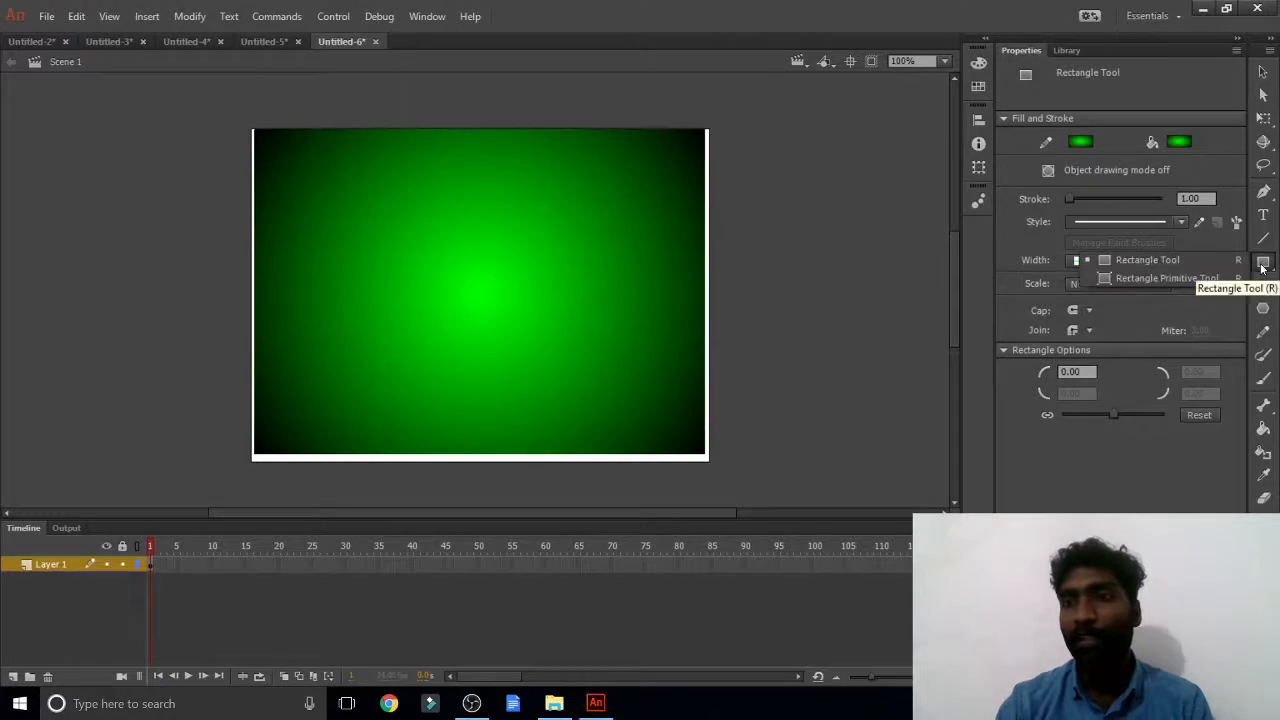
{"action": "left_click", "coordinate": [1200, 262]}
{"action": "mouse_move", "coordinate": [327, 193]}
{"action": "left_mouse_down"}
{"action": "mouse_move", "coordinate": [480, 249]}
{"action": "mouse_move", "coordinate": [594, 337]}
{"action": "mouse_move", "coordinate": [625, 345]}
{"action": "left_mouse_up"}
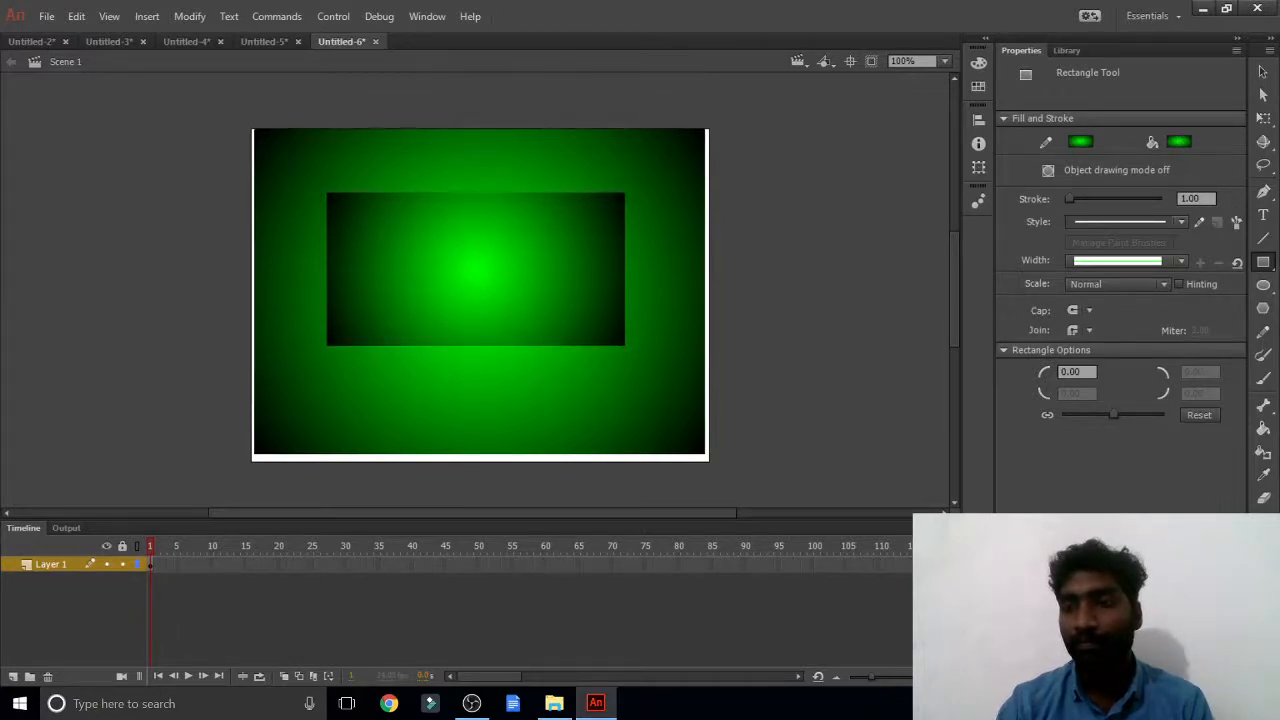
Draw a rectangle with a blue stroke and dark magenta fill exactly over the smaller green gradient rectangle
{"action": "left_click", "coordinate": [1179, 142]}
{"action": "left_click", "coordinate": [1090, 620]}
{"action": "left_click", "coordinate": [1264, 570]}
{"action": "left_click", "coordinate": [1058, 540]}
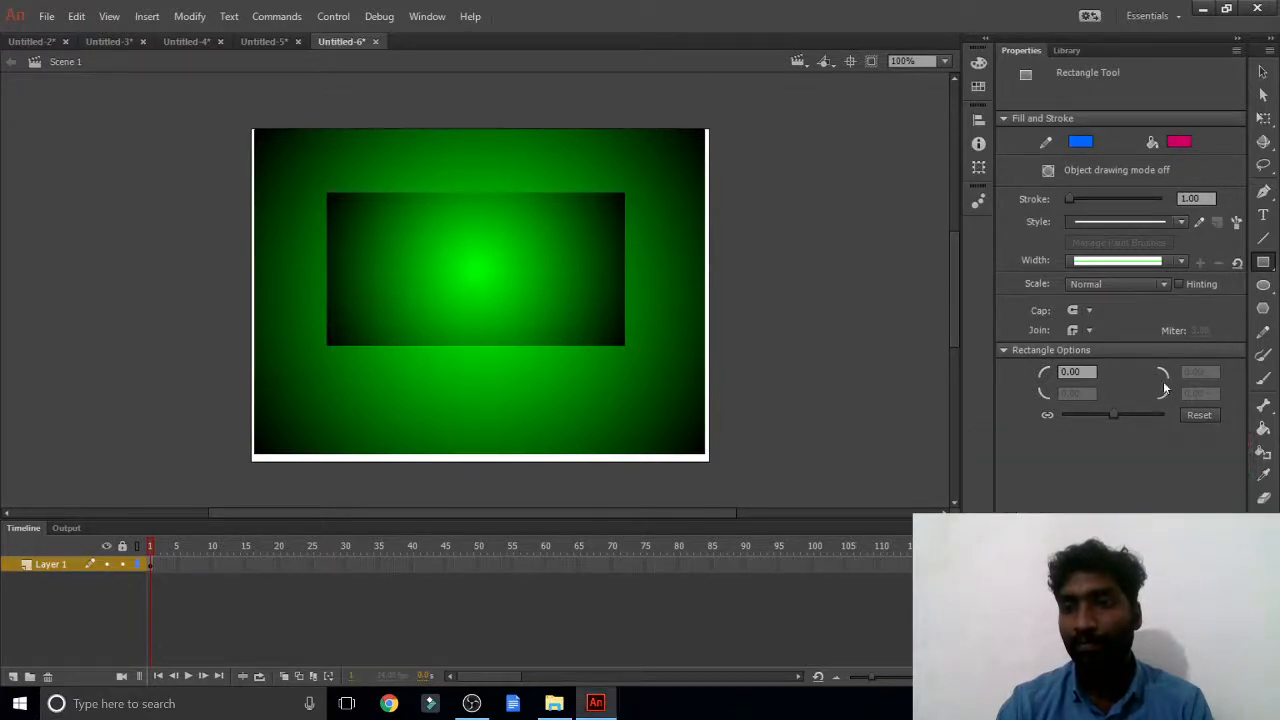
{"action": "left_click", "coordinate": [1180, 142]}
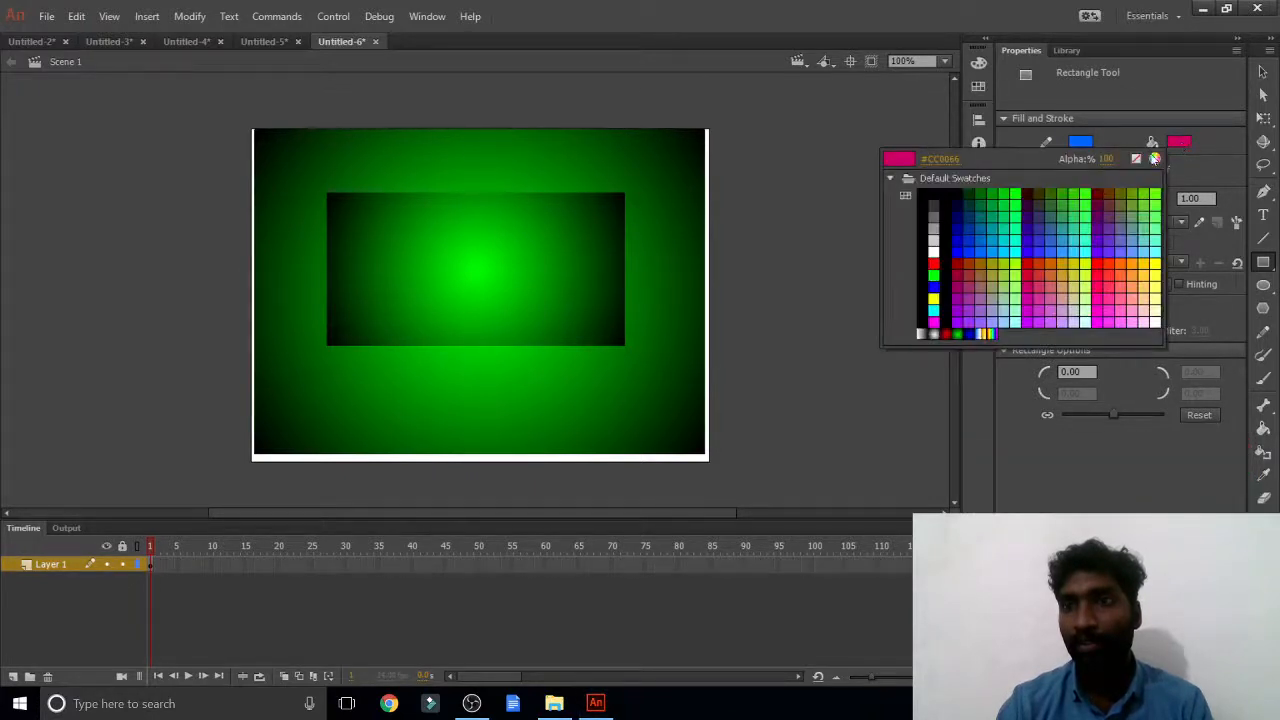
{"action": "left_click", "coordinate": [966, 280]}
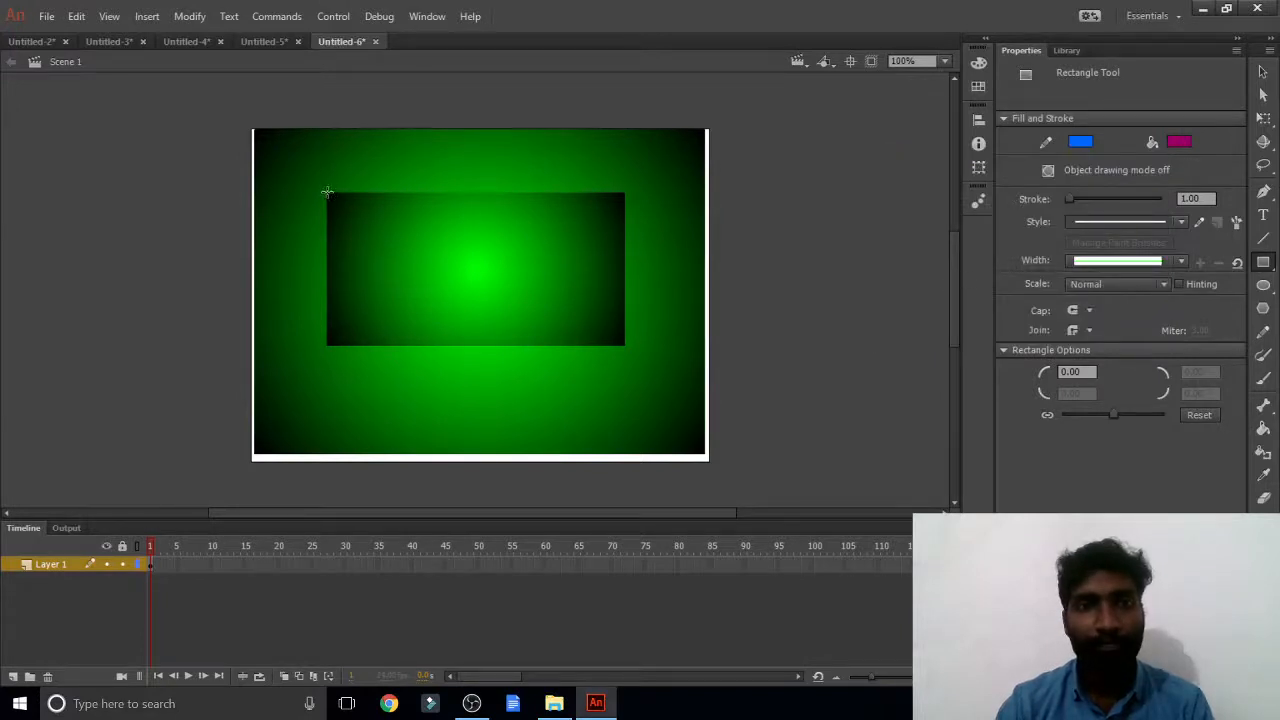
{"action": "left_click_drag", "start_coordinate": [323, 188], "coordinate": [626, 345]}
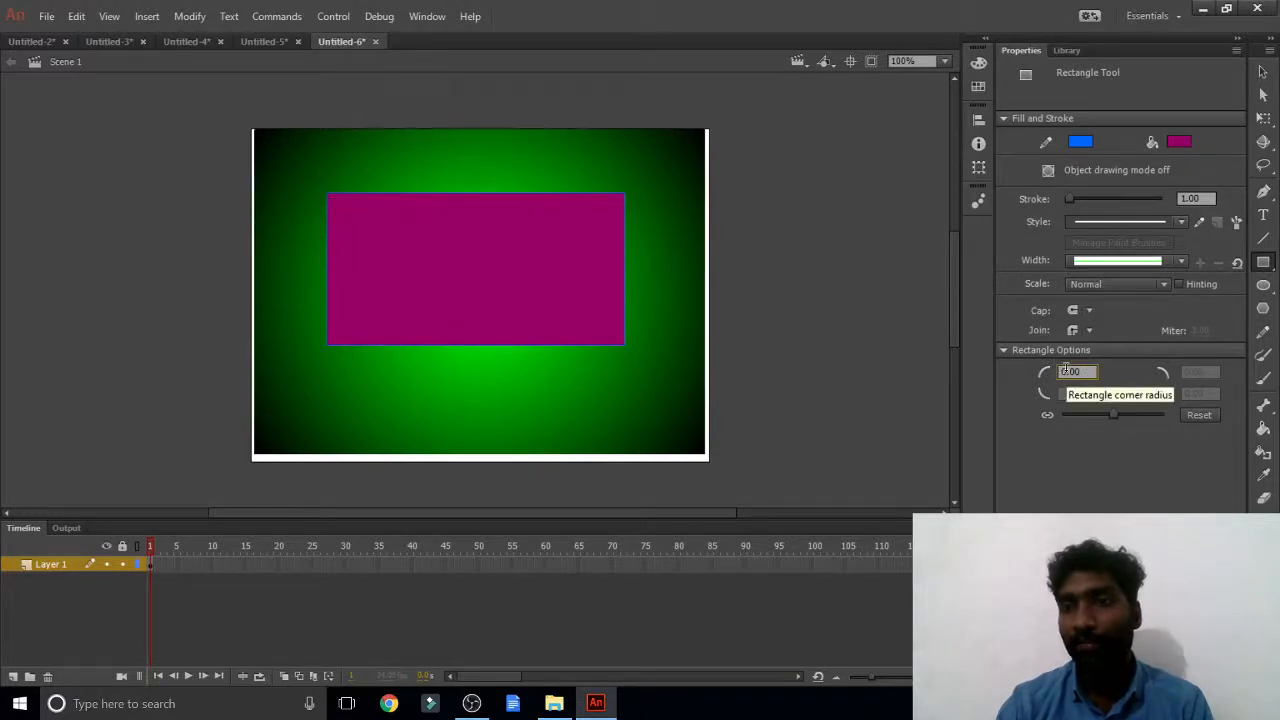
Set the Rectangle tool's corner radius to 30, and raise it slightly further
{"action": "type", "text": "30"}
{"action": "key", "text": "Return"}
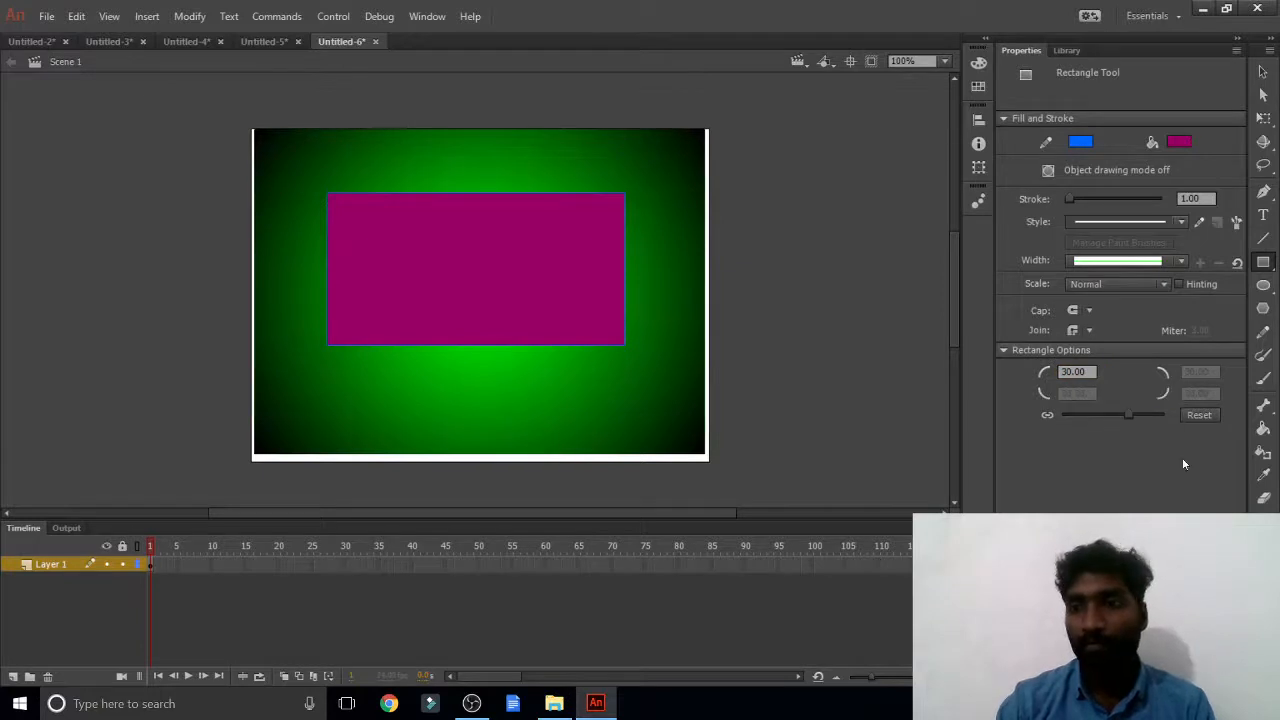
{"action": "left_click_drag", "start_coordinate": [1133, 415], "coordinate": [1147, 415]}
Select the magenta rectangle with its outline and then everything on Layer 1, and clear the selection
{"action": "left_click", "coordinate": [1263, 72]}
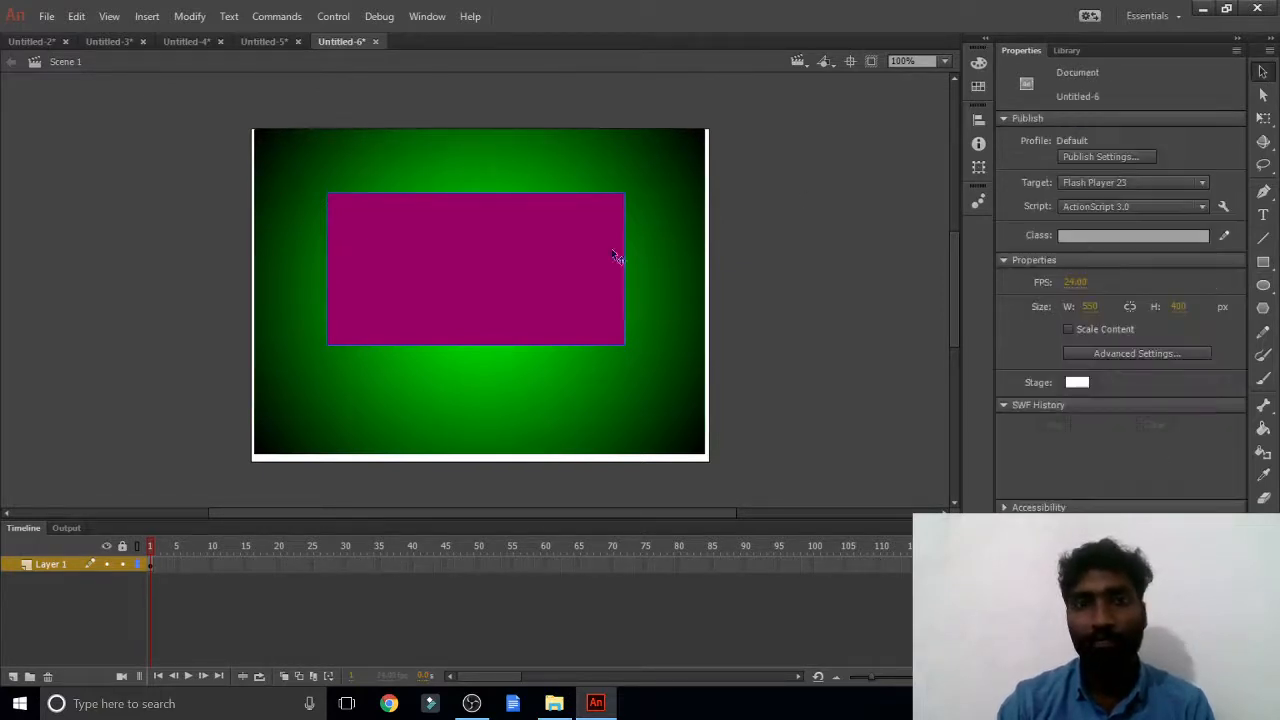
{"action": "left_click", "coordinate": [586, 262]}
{"action": "double_click", "coordinate": [452, 300]}
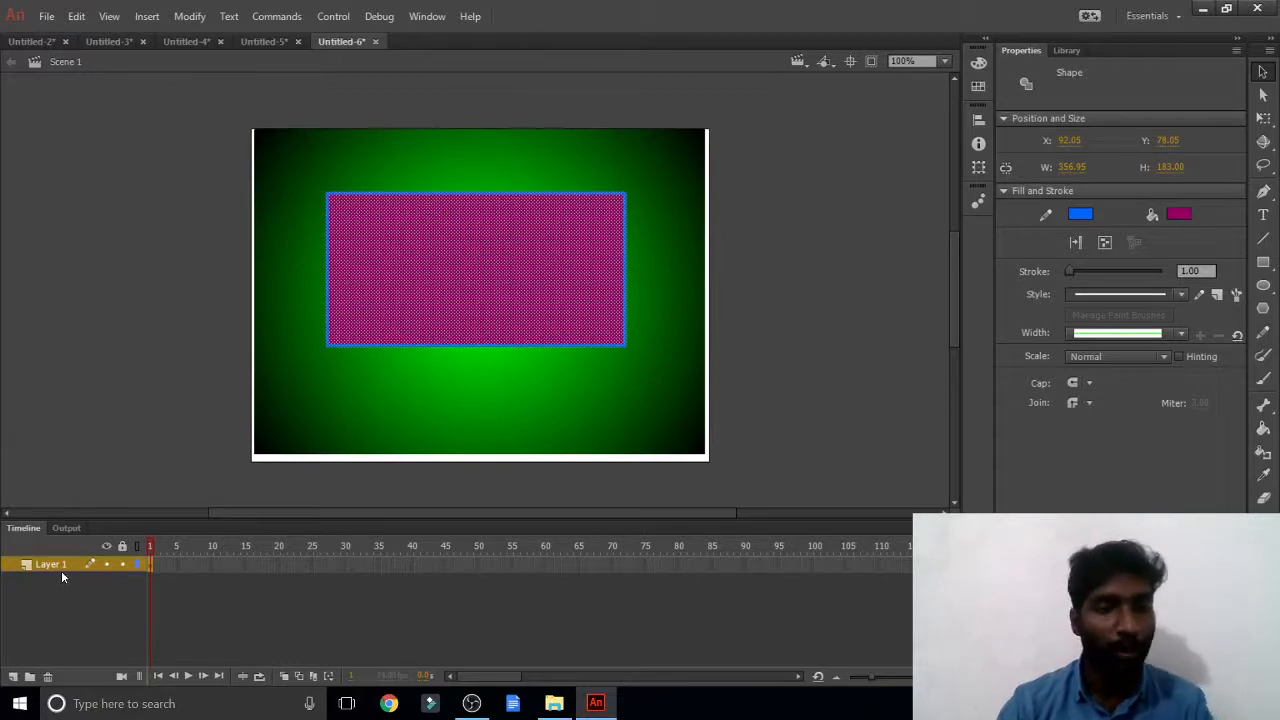
{"action": "left_click", "coordinate": [89, 566]}
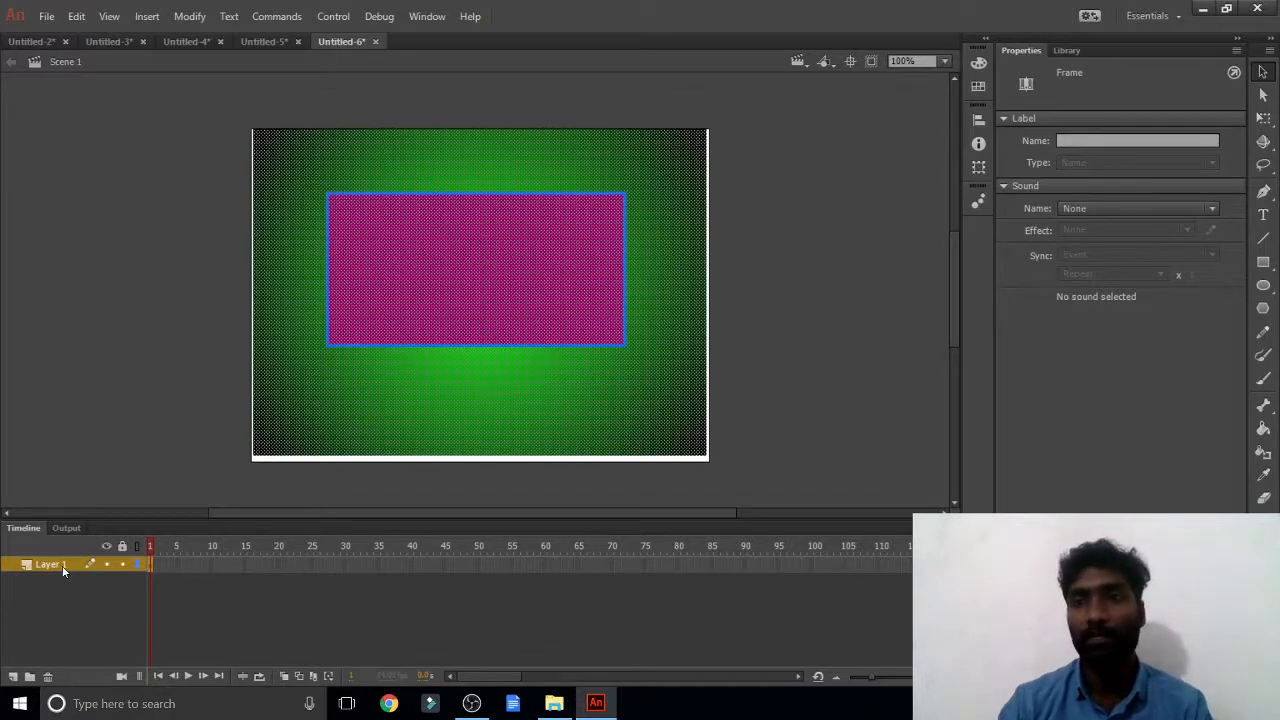
{"action": "left_click", "coordinate": [147, 447]}
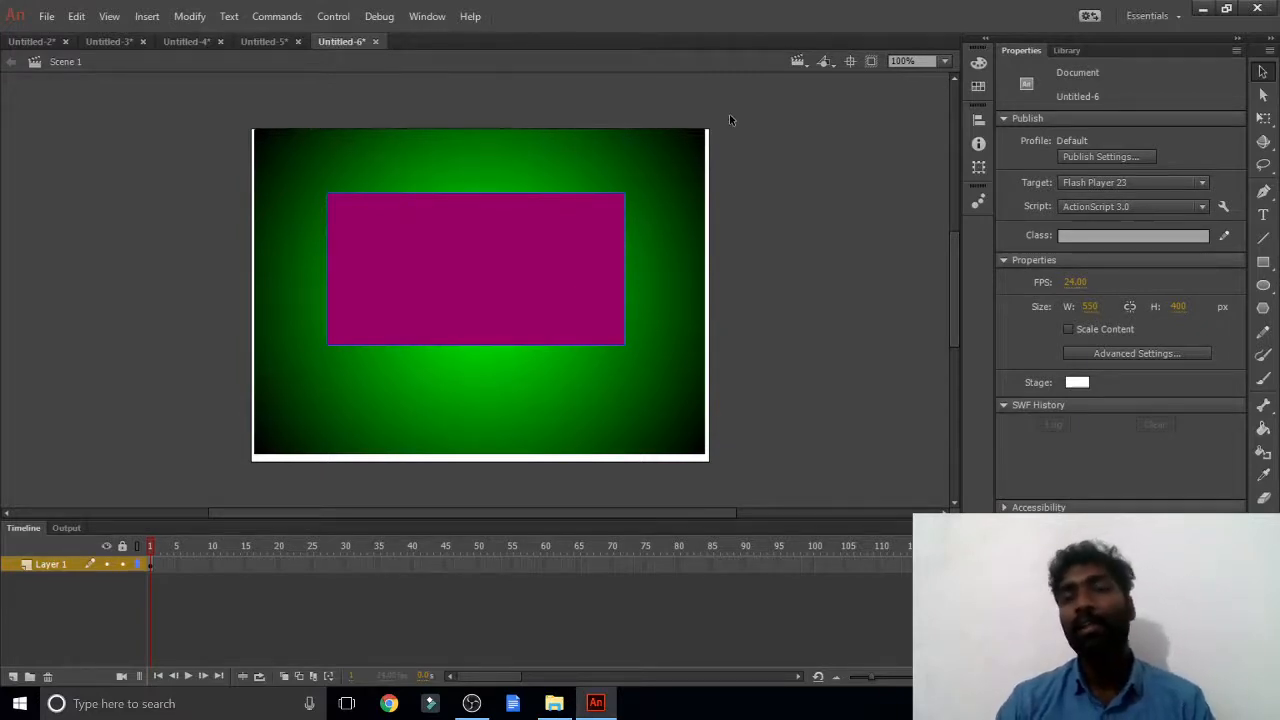
Switch to the Untitled-2 car document and try to draw with the Pen tool on its tweened layer
{"action": "left_click", "coordinate": [42, 43]}
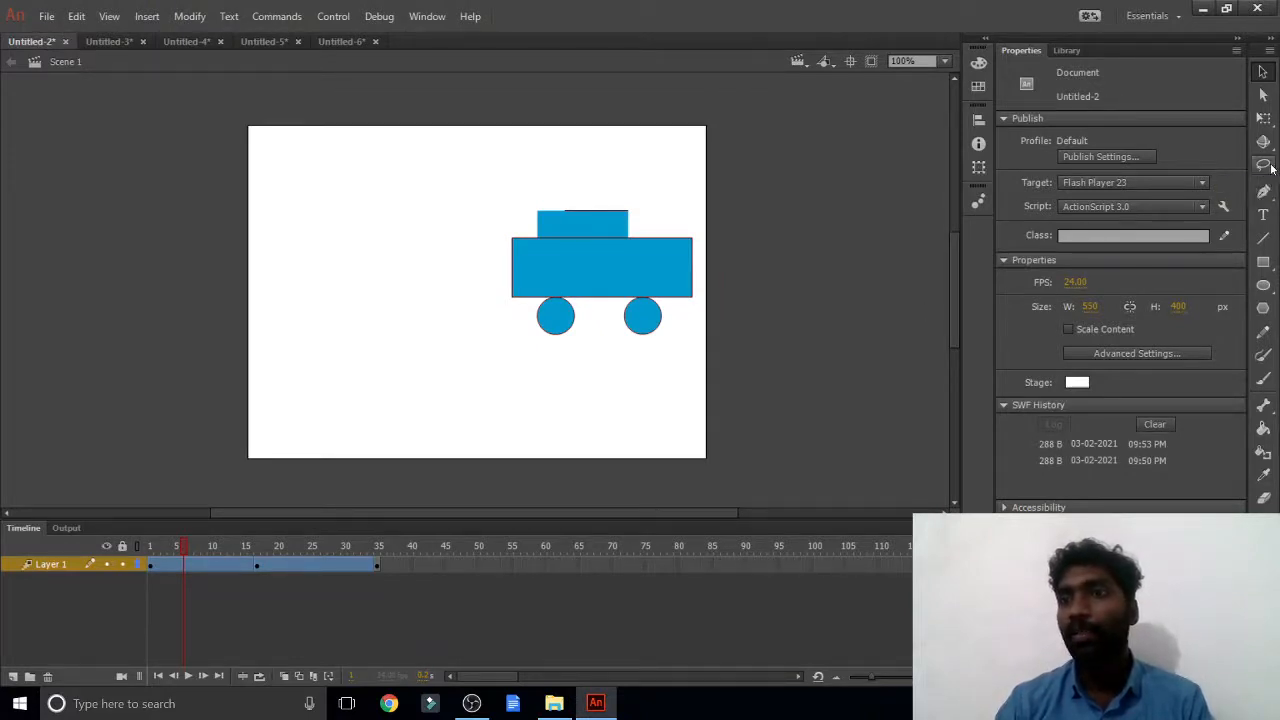
{"action": "left_click", "coordinate": [1264, 165]}
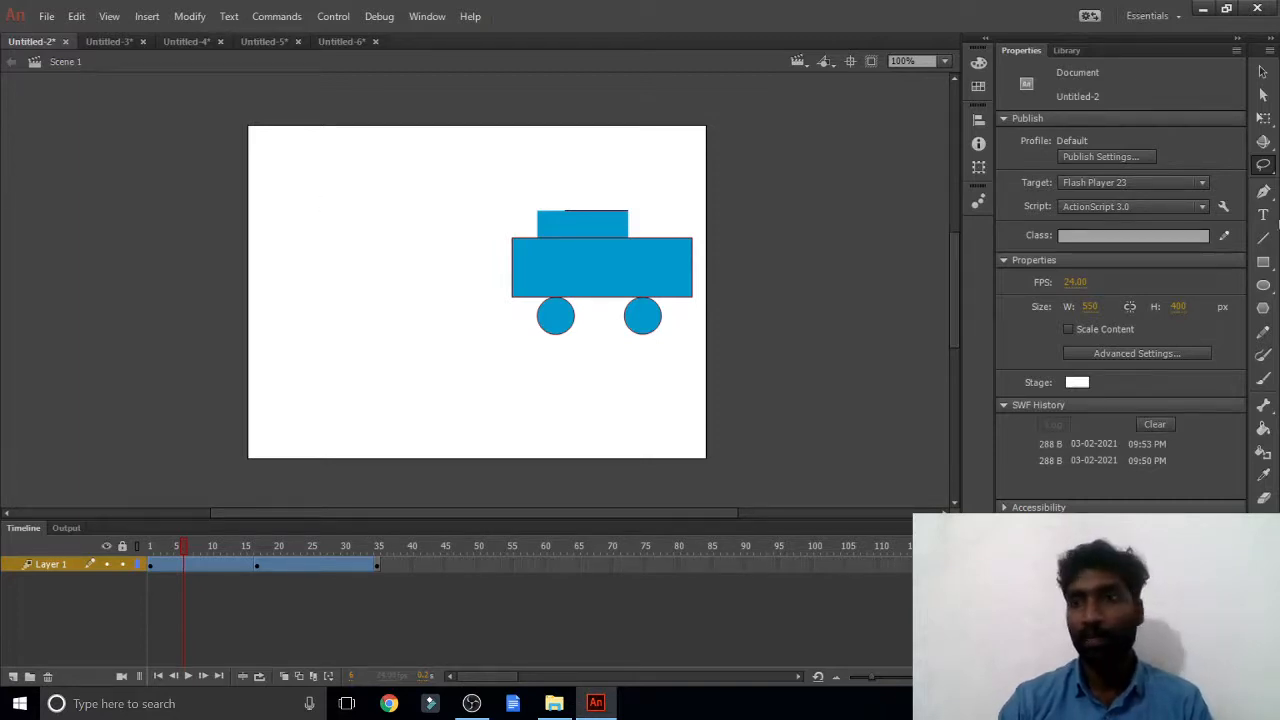
{"action": "left_click", "coordinate": [1262, 192]}
{"action": "left_click", "coordinate": [360, 228]}
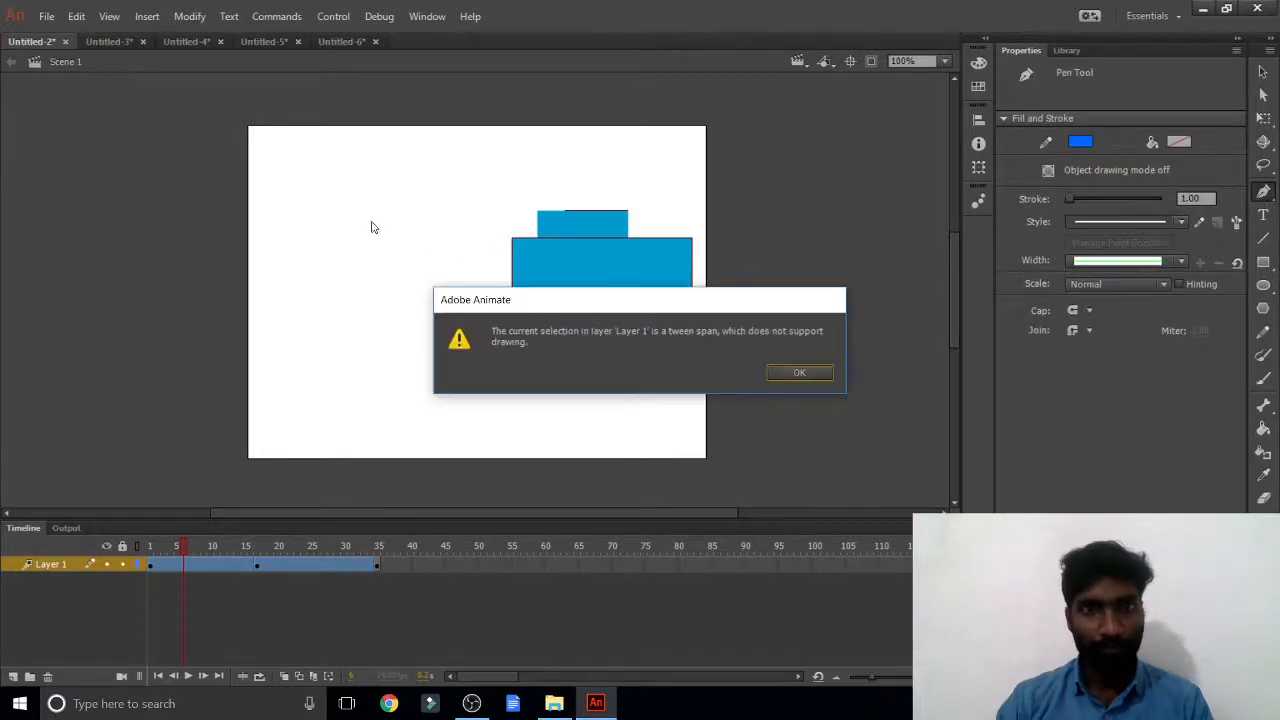
{"action": "left_click", "coordinate": [796, 371]}
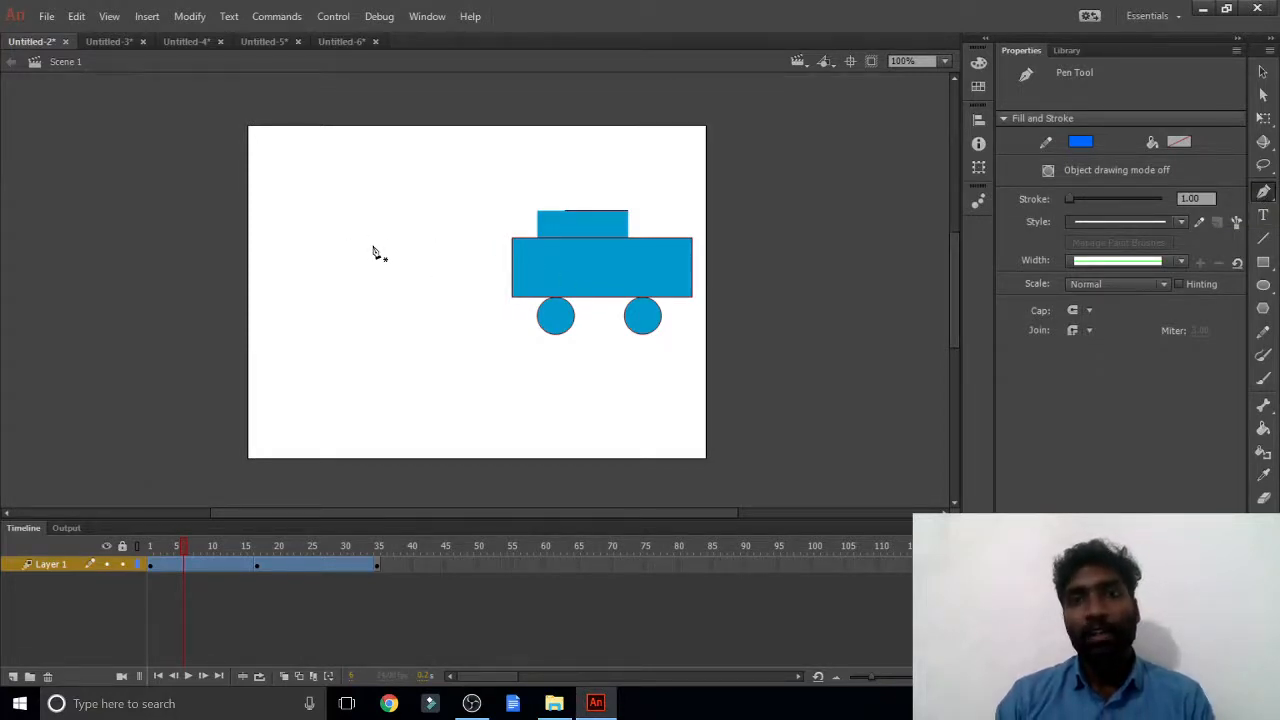
Select the car movie clip on the stage with the Selection tool
{"action": "left_click", "coordinate": [1262, 73]}
{"action": "left_click", "coordinate": [650, 254]}
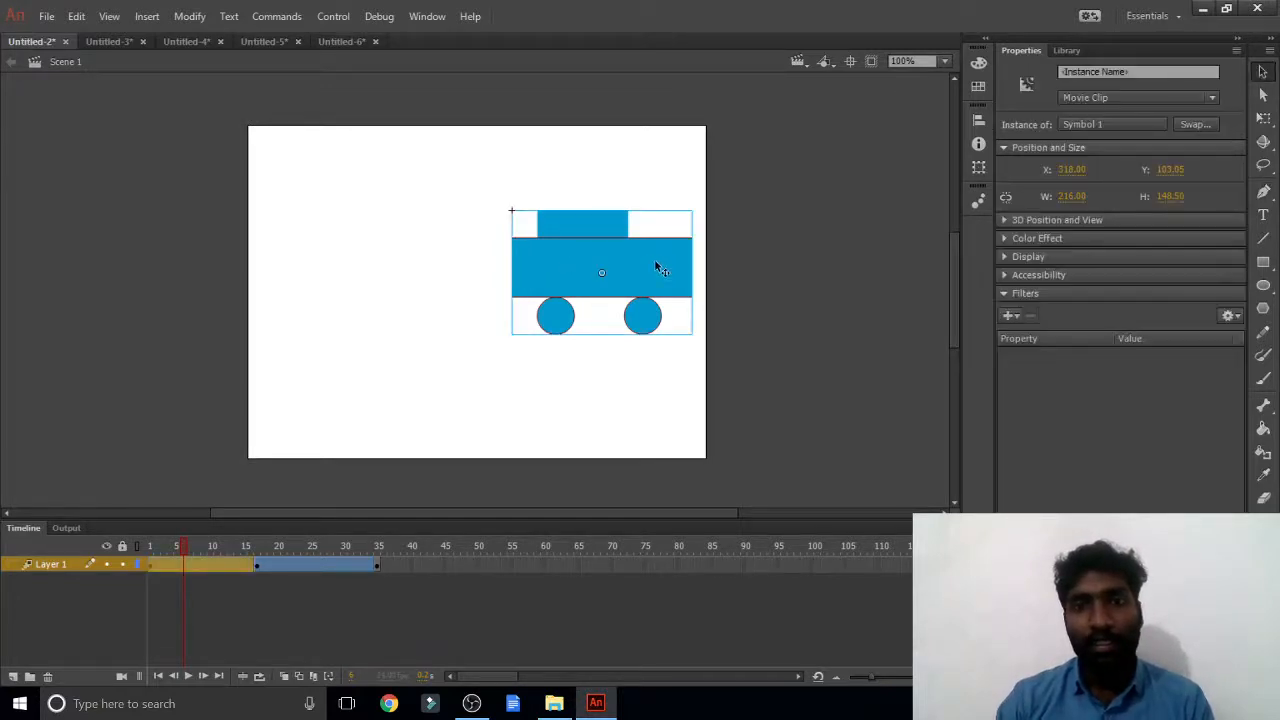